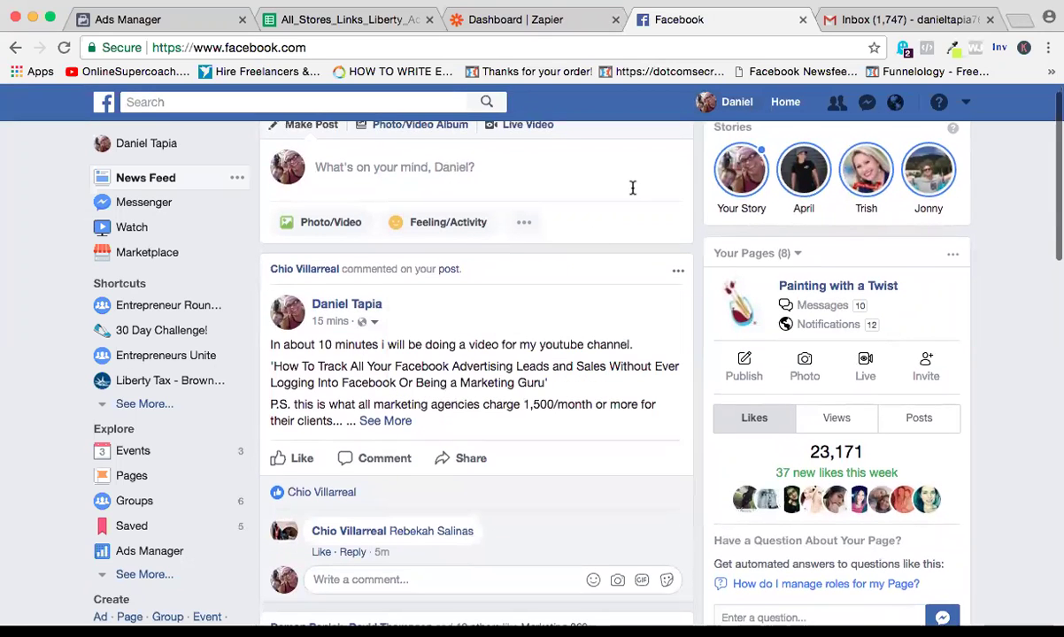
# - Open the Liberty Tax 5633 business in Business Manager and open its Ltax5633 ad account
pyautogui.click(969, 105)
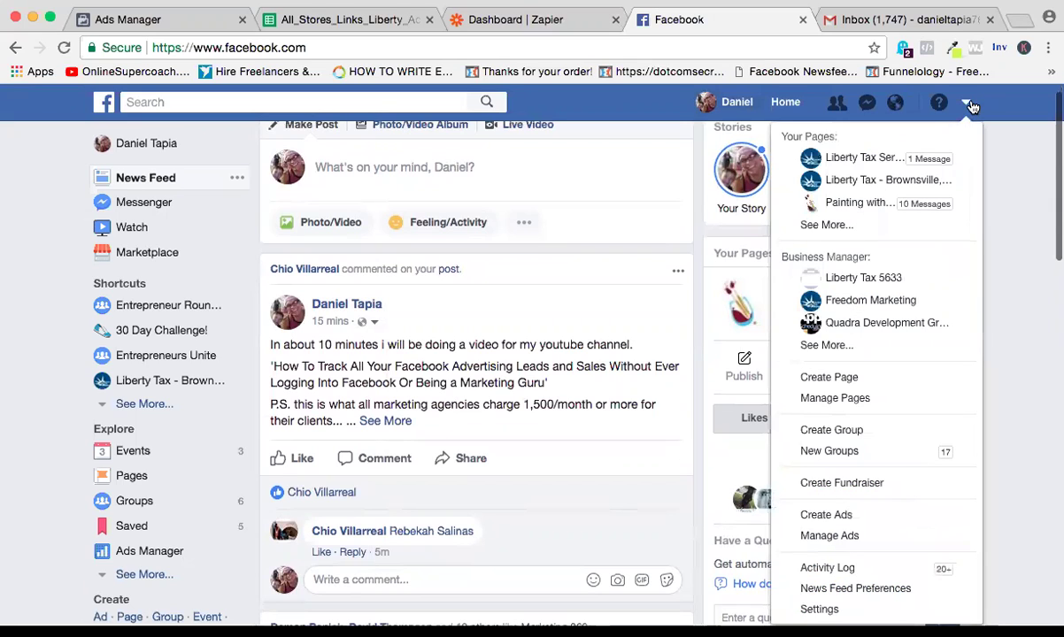
pyautogui.click(872, 280)
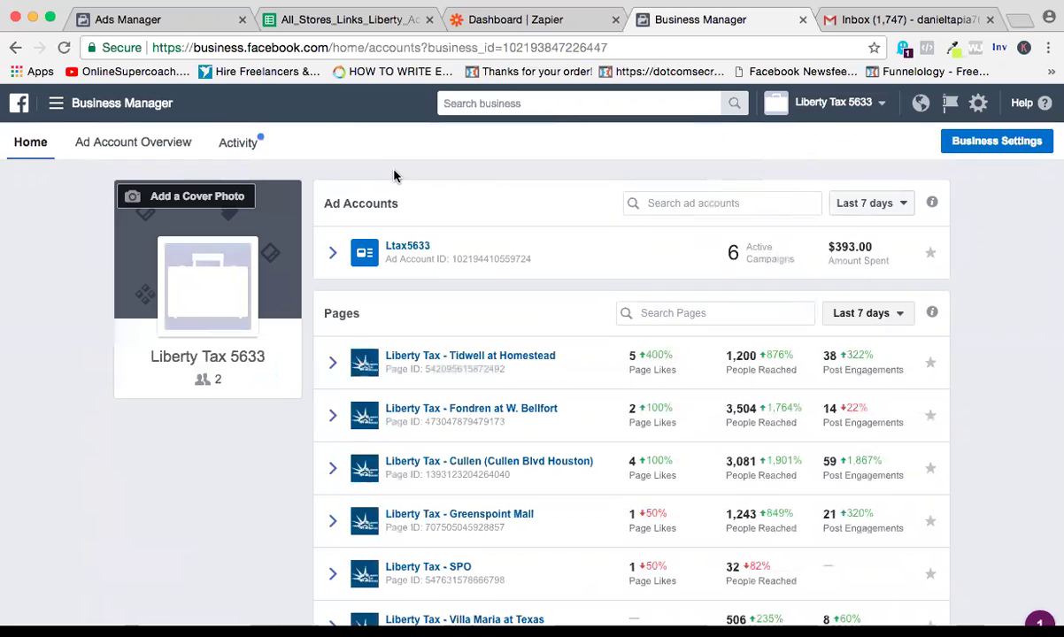
pyautogui.click(403, 254)
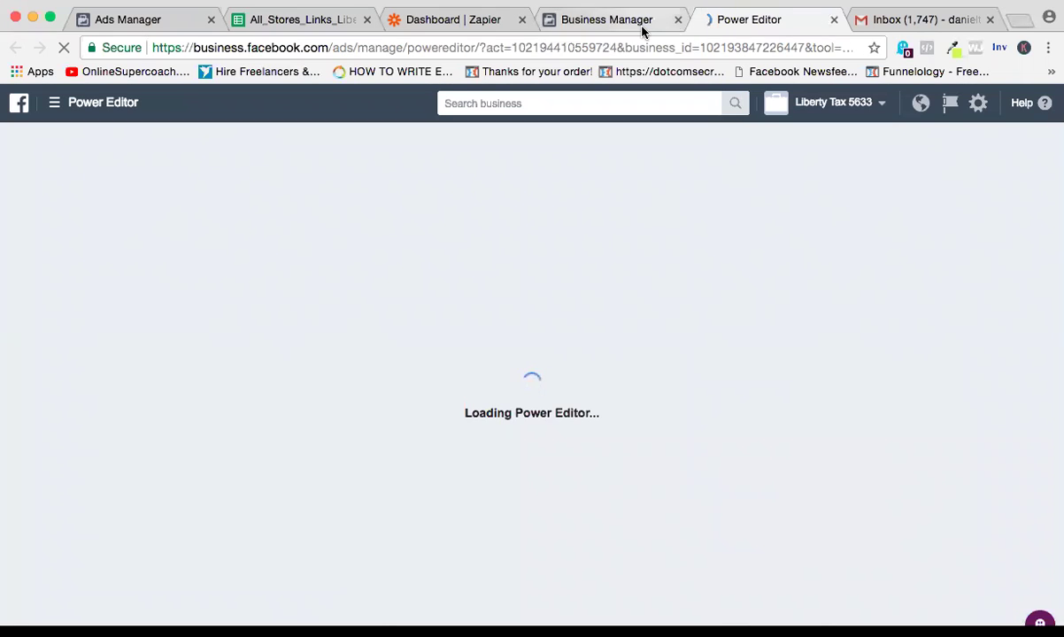
# - Glance over the business's pages list, and switch the Ltax5633 ad account from Power Editor to Ads Manager
pyautogui.click(609, 21)
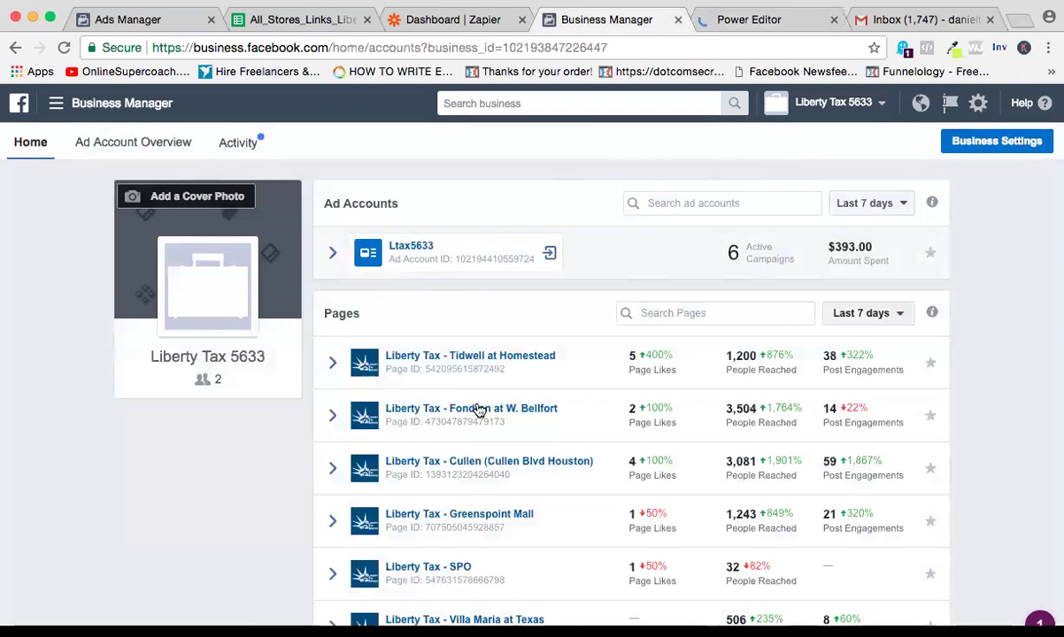
pyautogui.scroll(-2, 495, 354)
pyautogui.scroll(2, 557, 302)
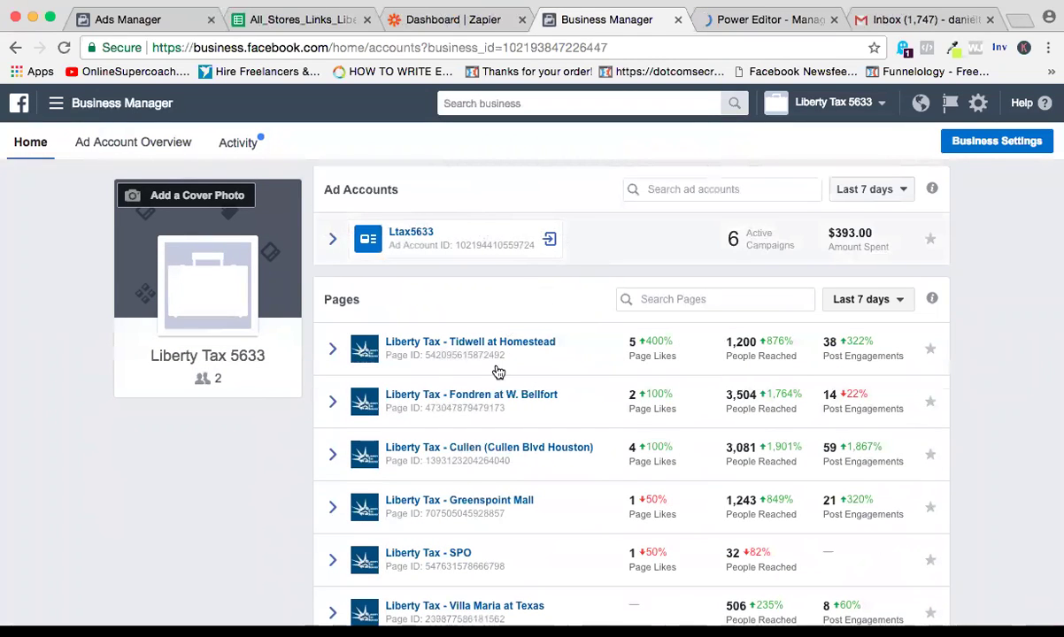
pyautogui.click(725, 27)
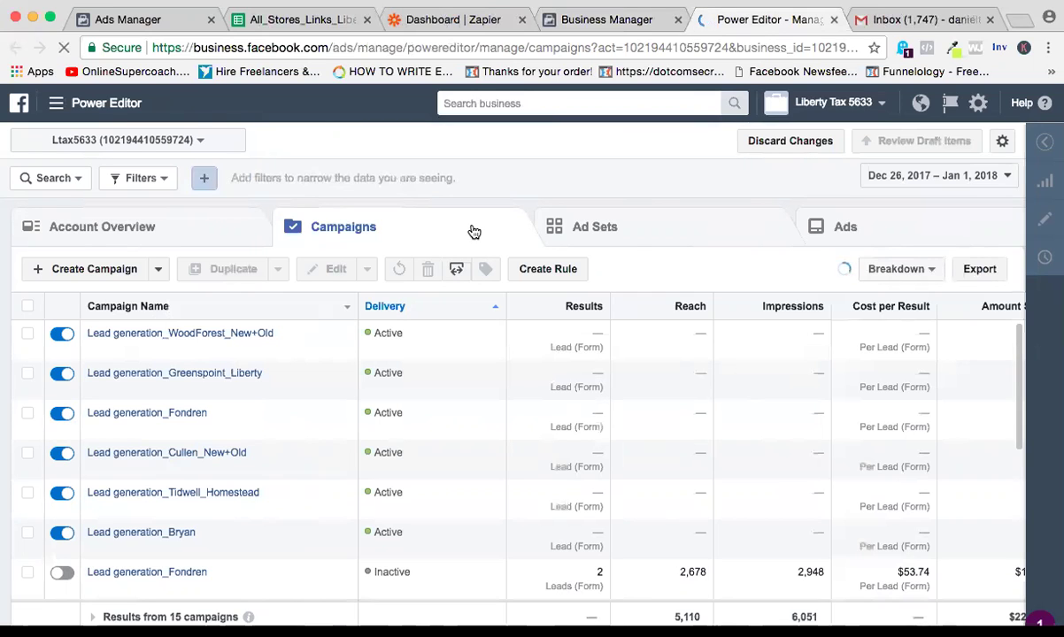
pyautogui.click(74, 108)
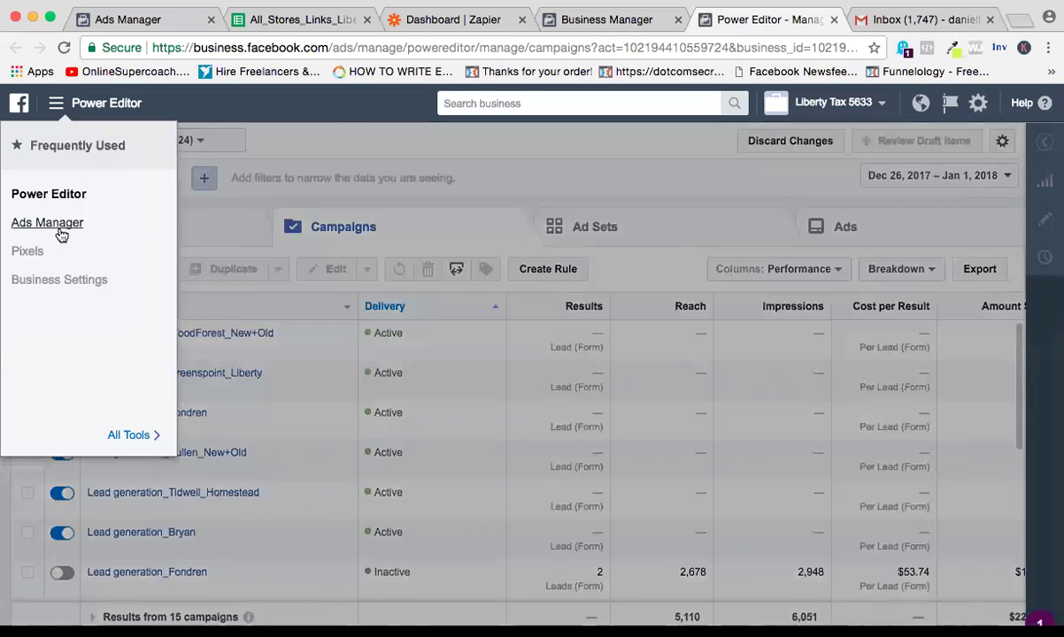
pyautogui.click(60, 232)
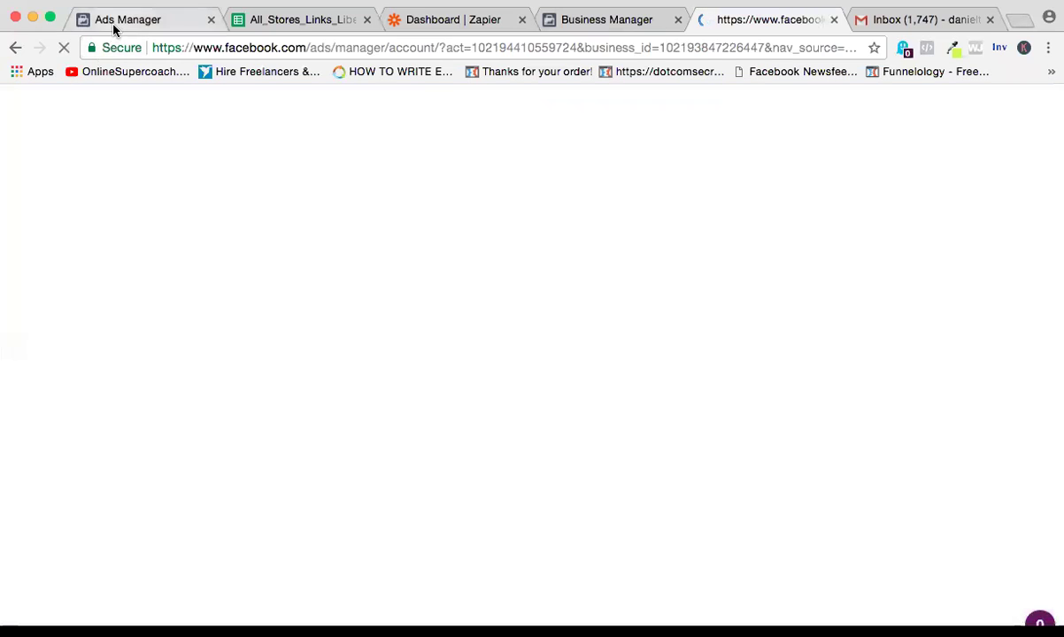
# - View the All_Stores_Links_Liberty_Ads spreadsheet and the Liberty_Houston_Refund_Advance zaps in Zapier, and return to the Ltax5633 campaigns in Ads Manager
pyautogui.click(301, 25)
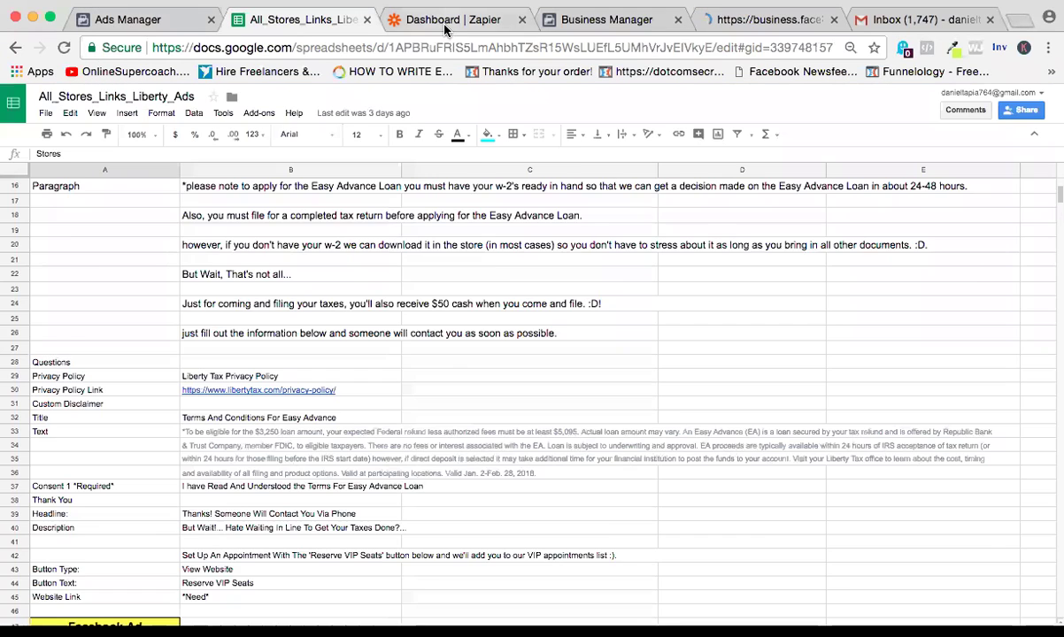
pyautogui.click(445, 25)
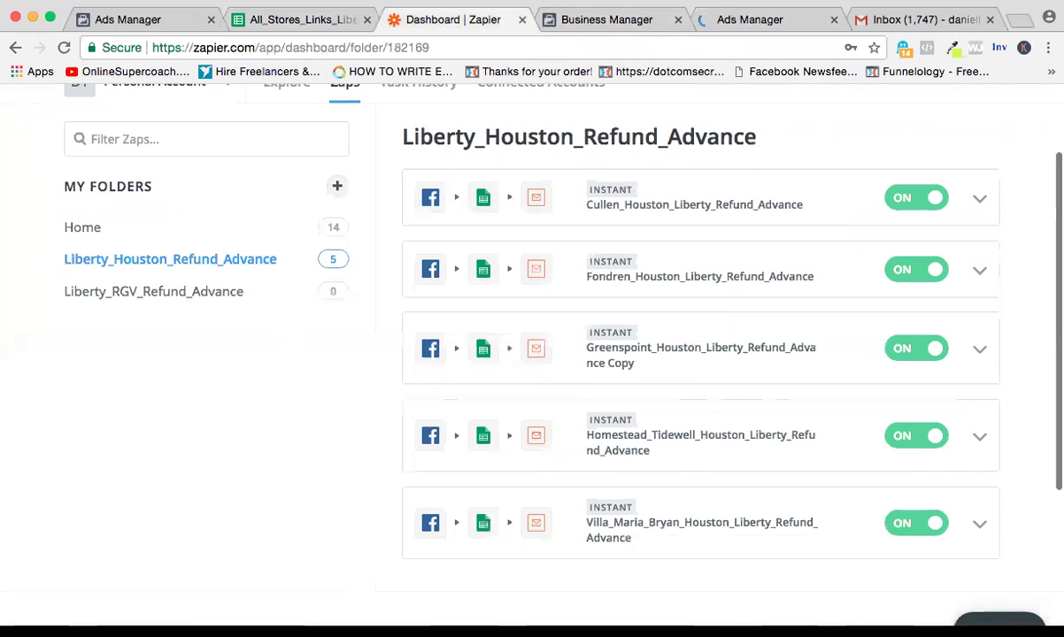
pyautogui.click(750, 22)
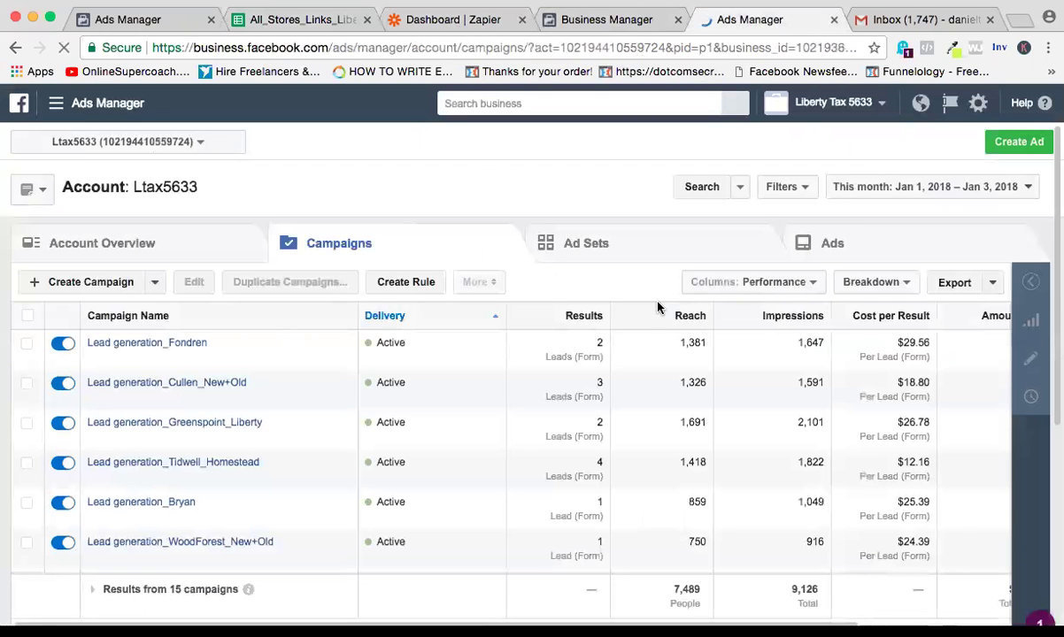
pyautogui.click(618, 21)
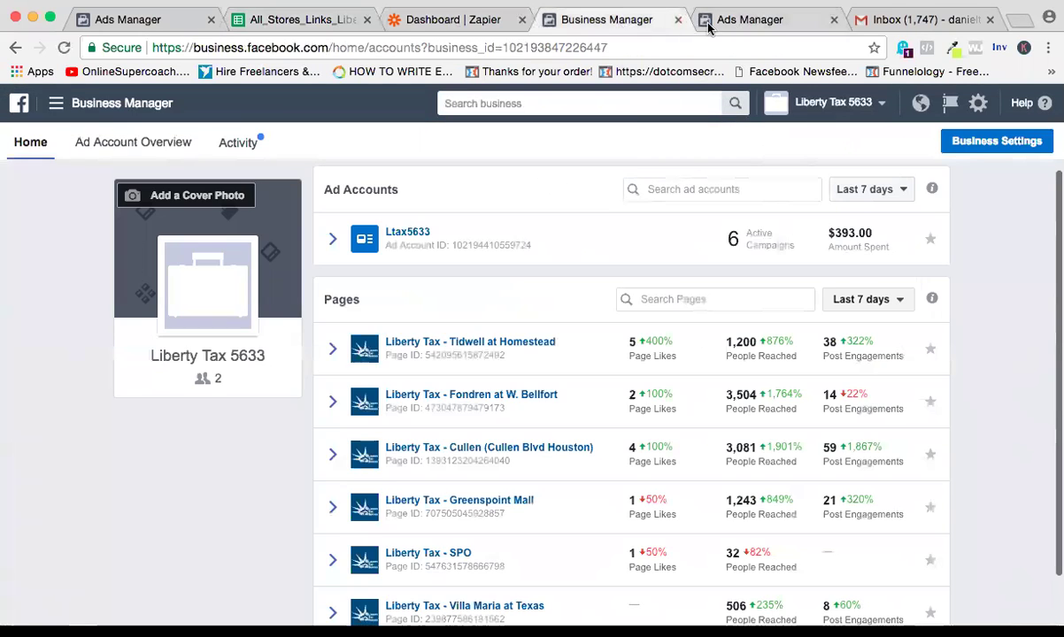
pyautogui.click(711, 23)
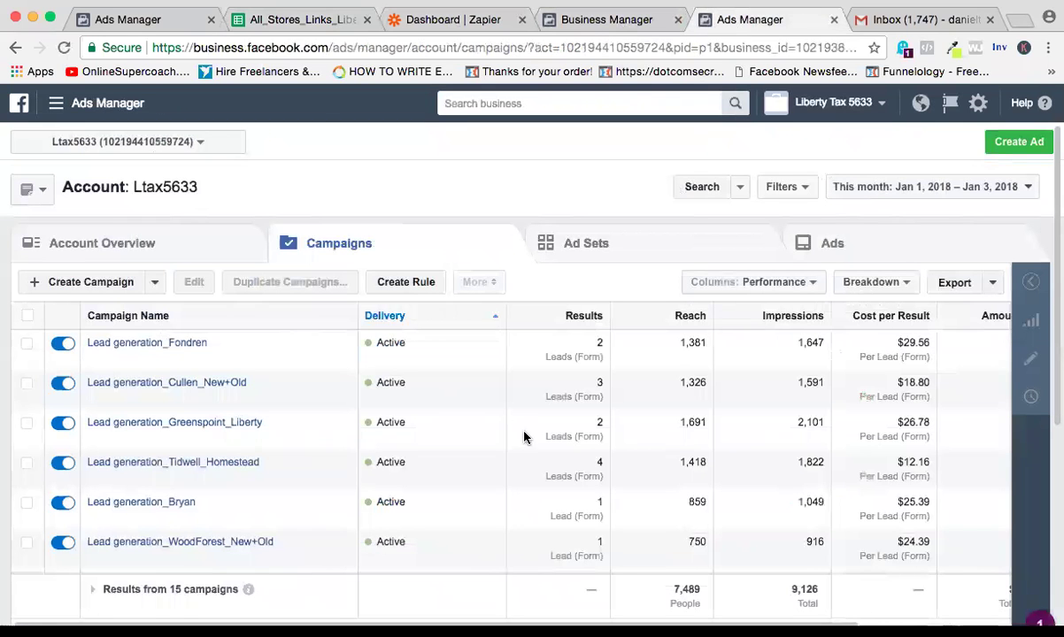
# - Select the active Lead generation_Fondren campaign and examine the results, cost per result and amount spent across the lead generation campaigns
pyautogui.scroll(-2, 682, 453)
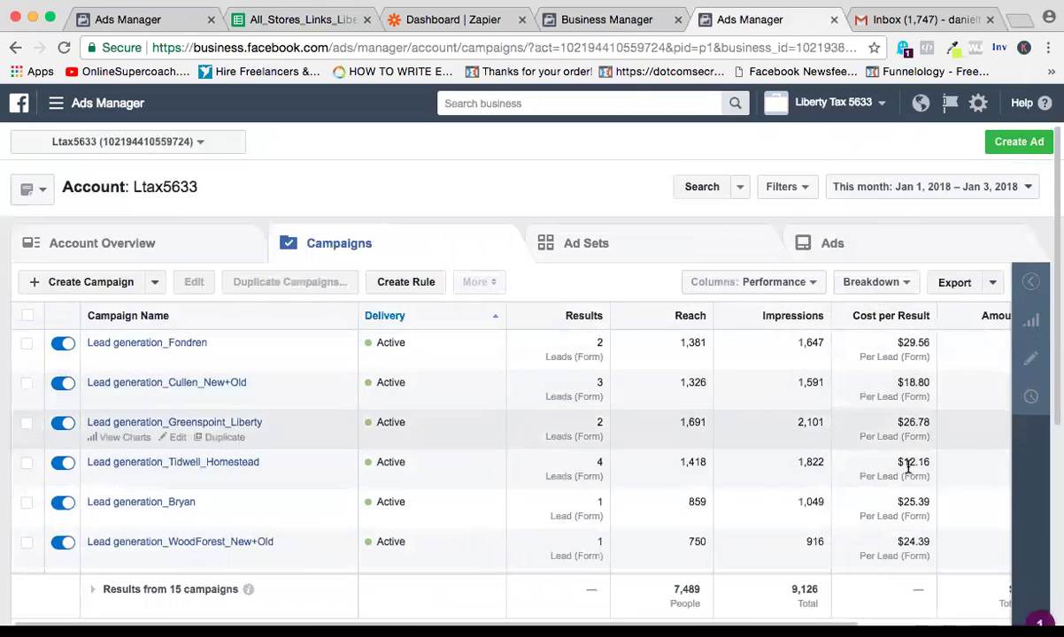
pyautogui.hscroll(3, 893, 439)
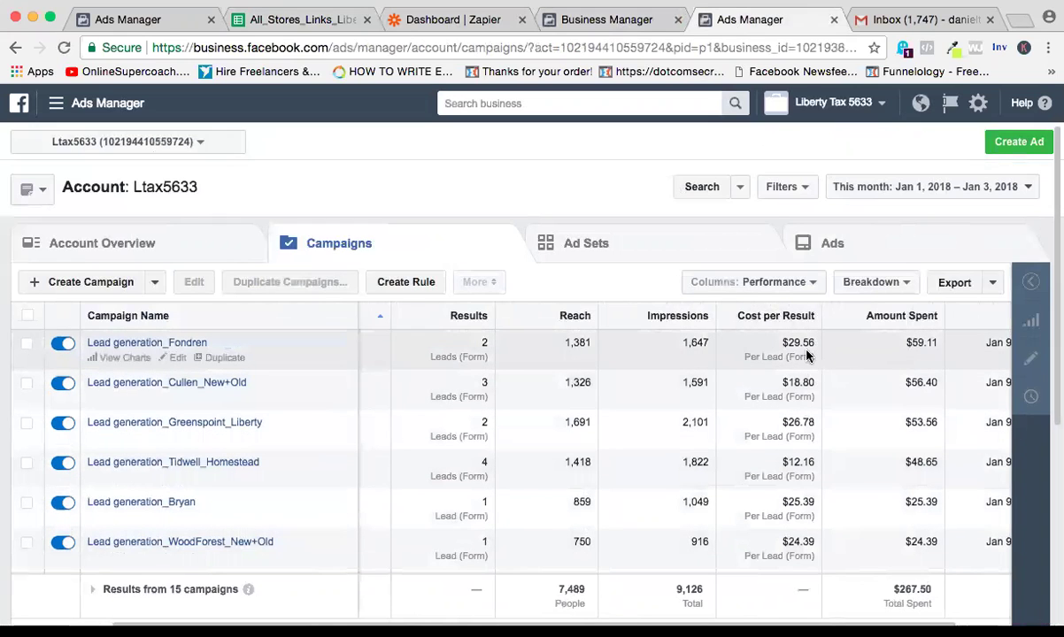
pyautogui.moveTo(790, 344); pyautogui.dragTo(813, 345)
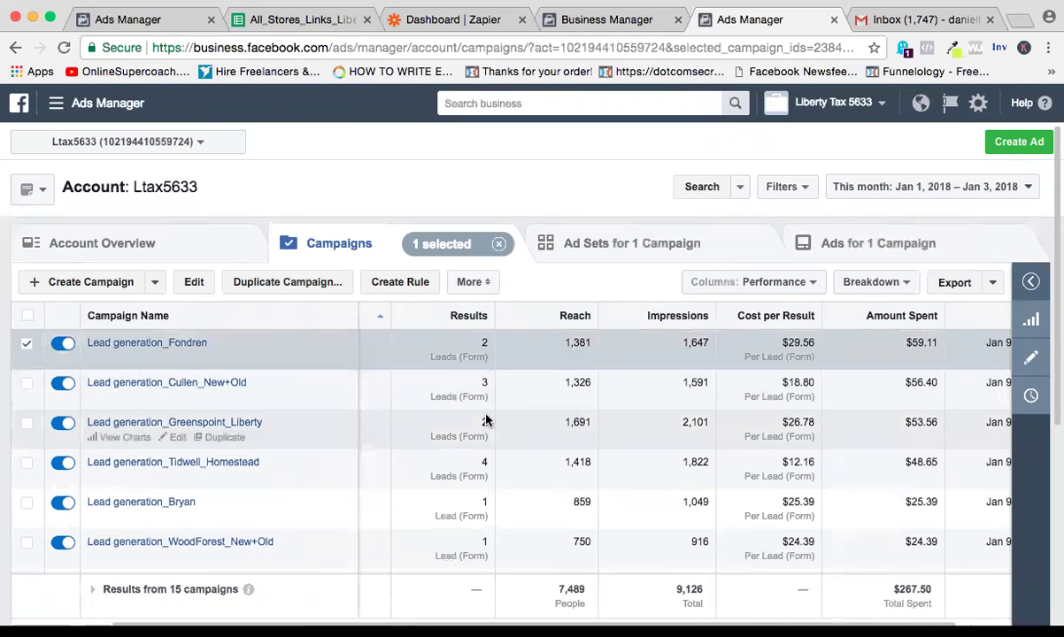
pyautogui.hscroll(-2, 486, 421)
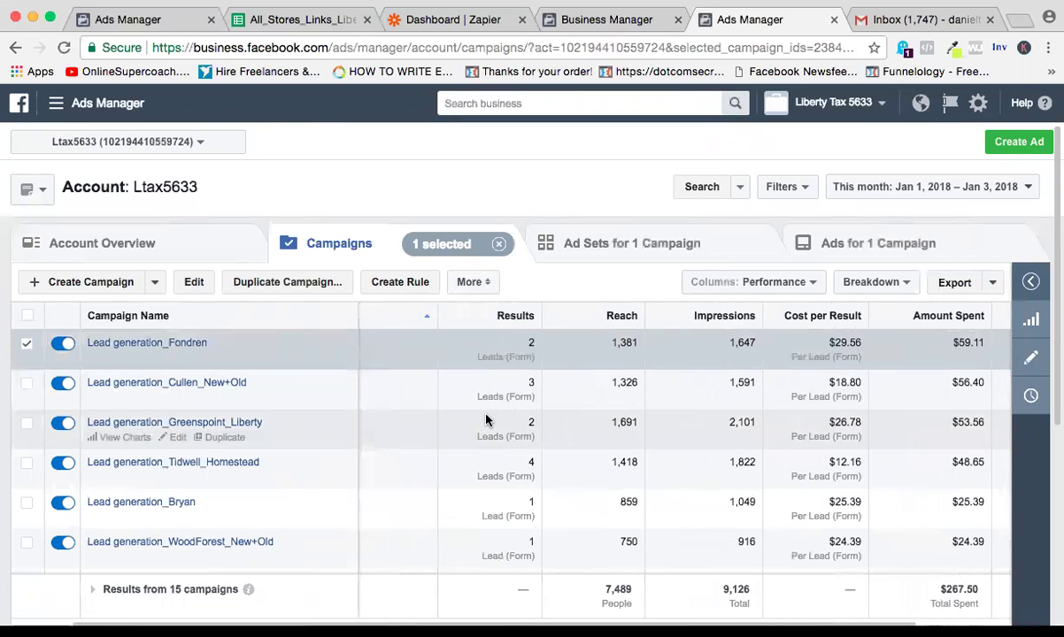
pyautogui.hscroll(1, 486, 421)
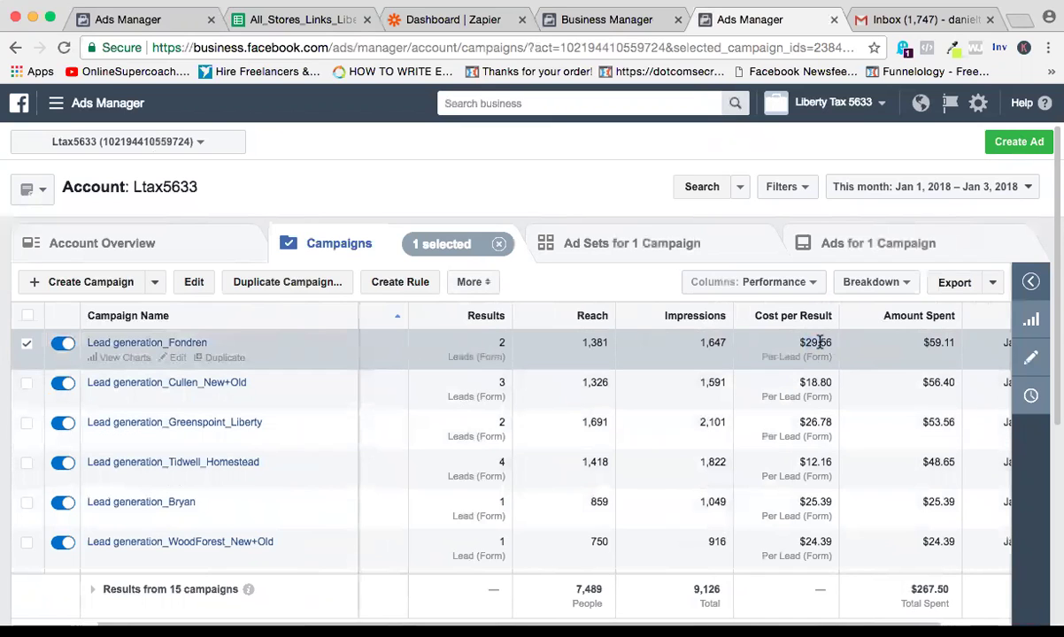
pyautogui.hscroll(-1, 684, 380)
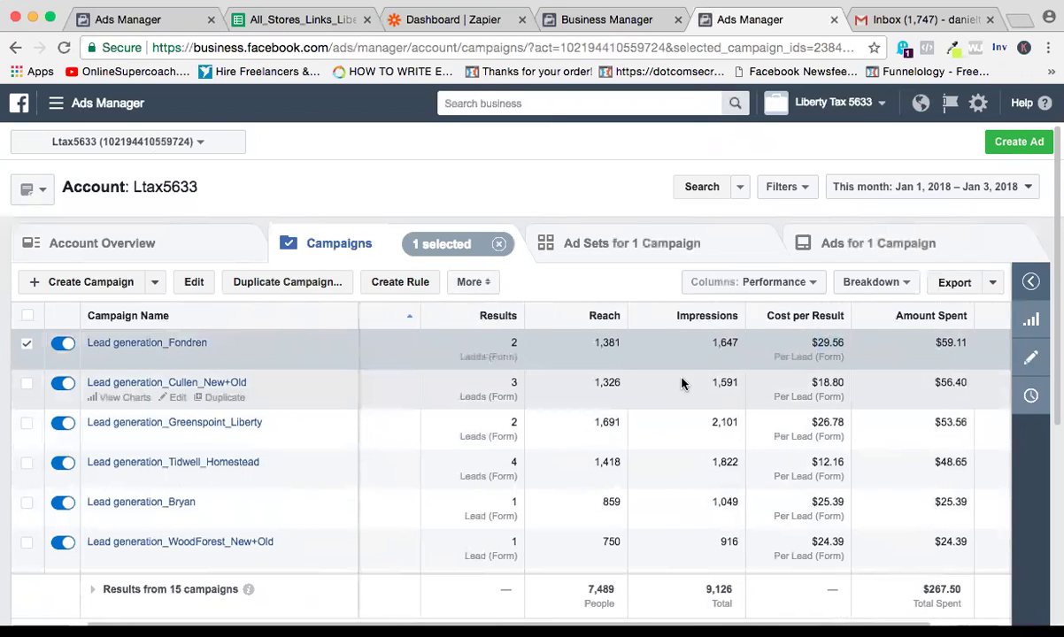
pyautogui.hscroll(-2, 682, 382)
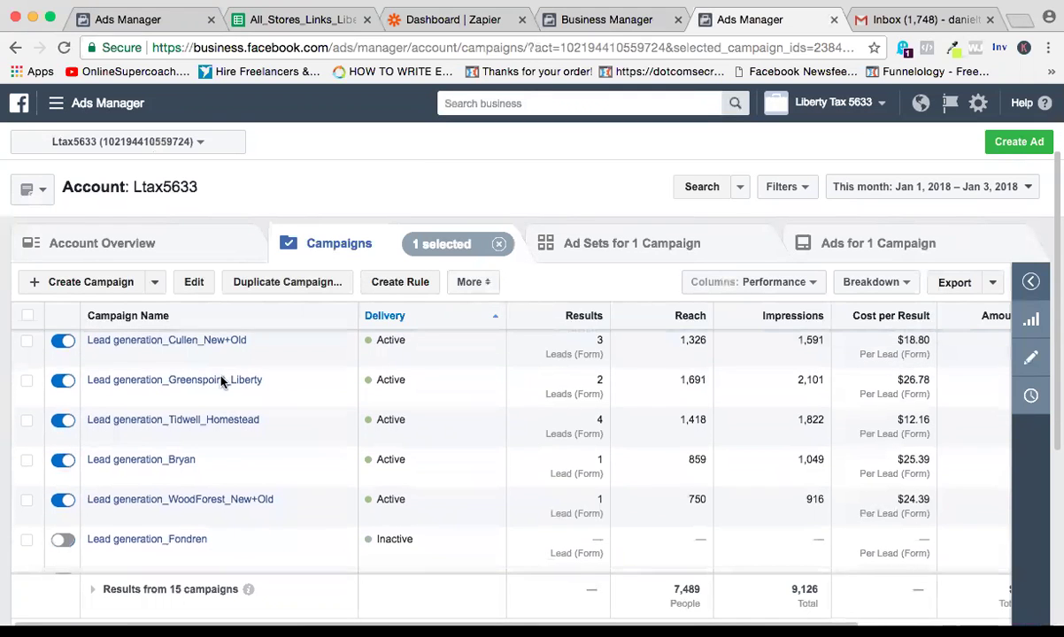
pyautogui.moveTo(256, 389)
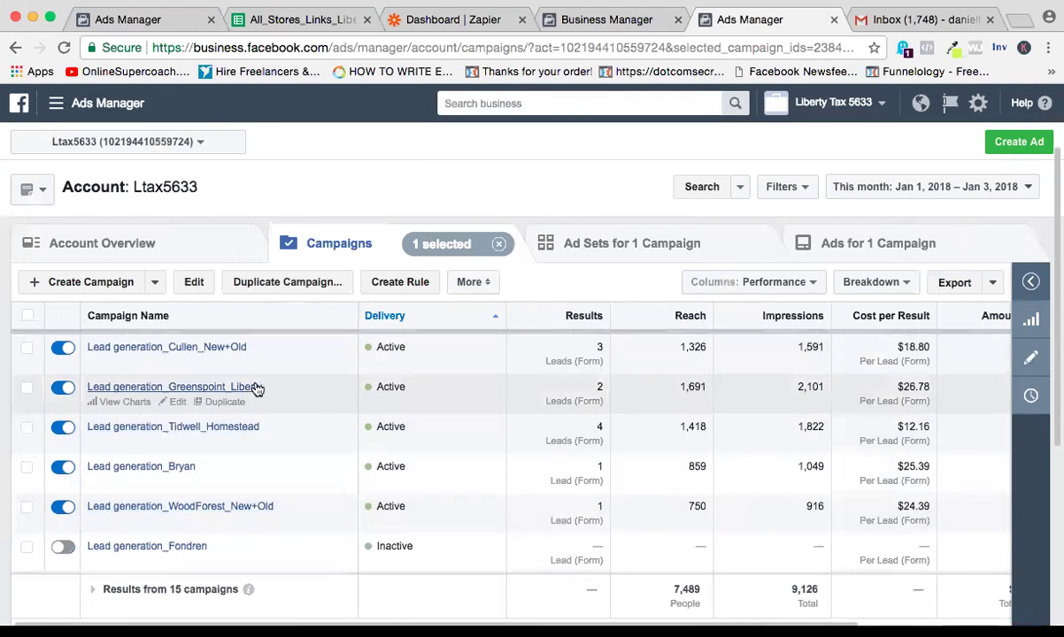
# - Review the store list with emails, addresses and Calendly links at the start of the All_Stores_Links_Liberty_Ads spreadsheet
pyautogui.click(329, 23)
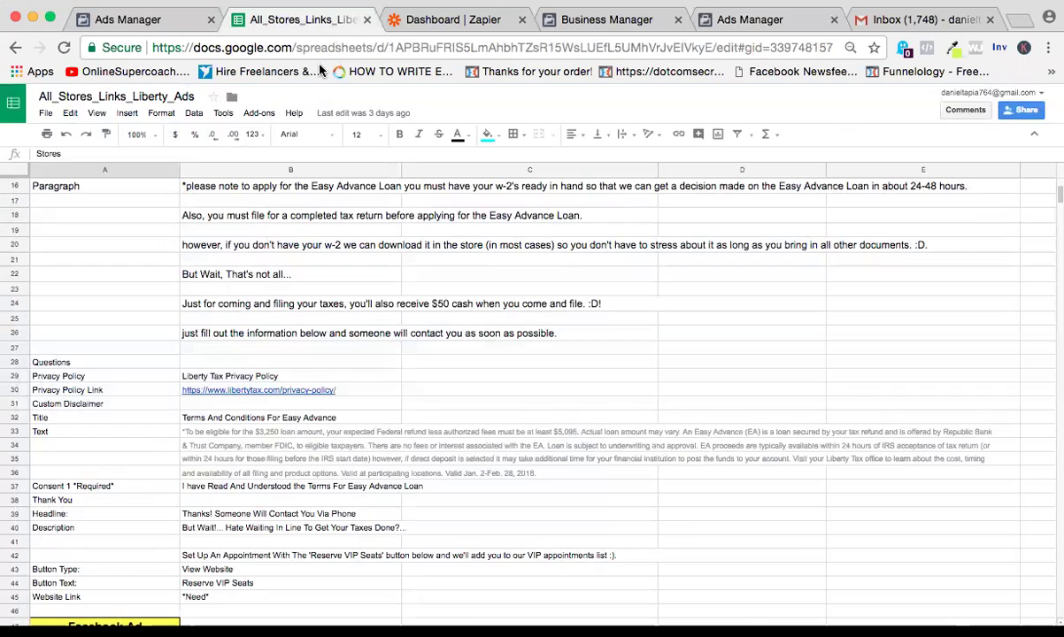
pyautogui.scroll(3, 286, 424)
pyautogui.scroll(2, 286, 423)
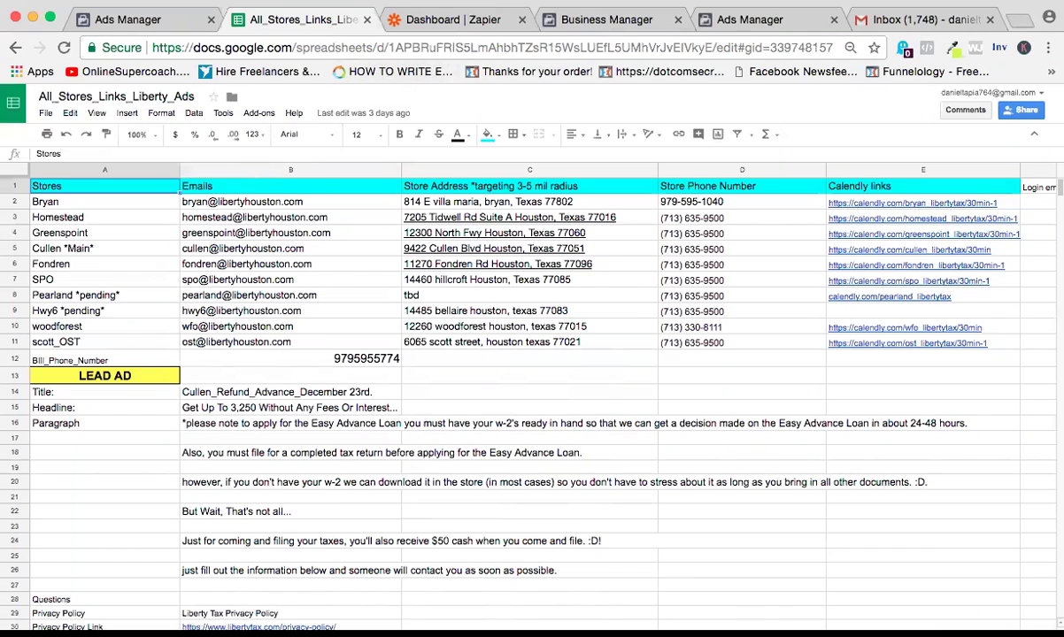
pyautogui.scroll(-1, 974, 531)
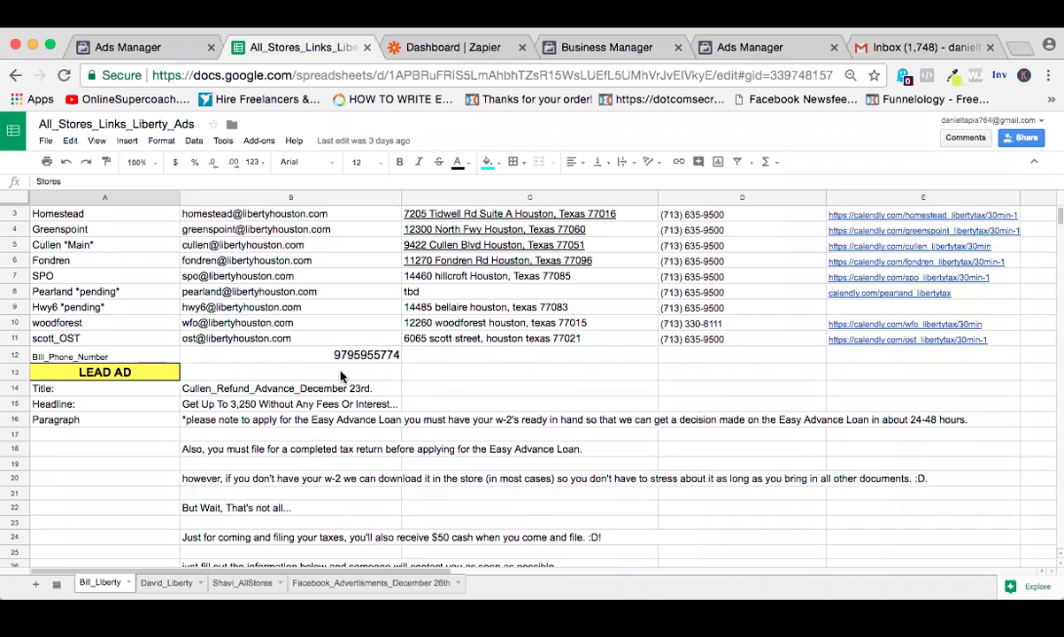
pyautogui.scroll(1, 341, 376)
# - Close the Business Manager page and return to the Ltax5633 campaigns in Ads Manager
pyautogui.click(185, 51)
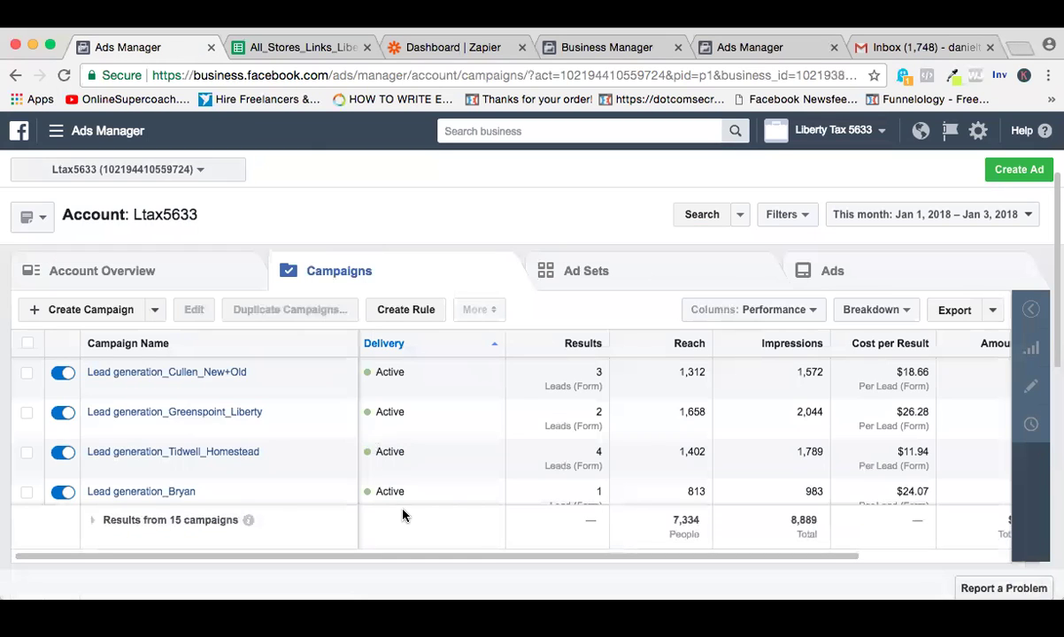
pyautogui.click(584, 46)
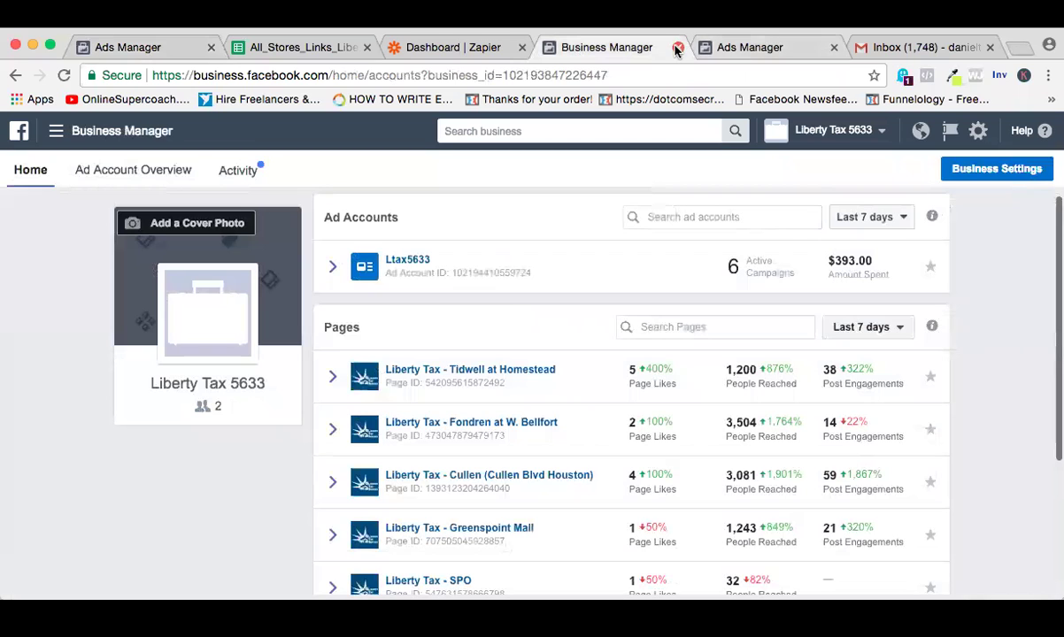
pyautogui.click(678, 47)
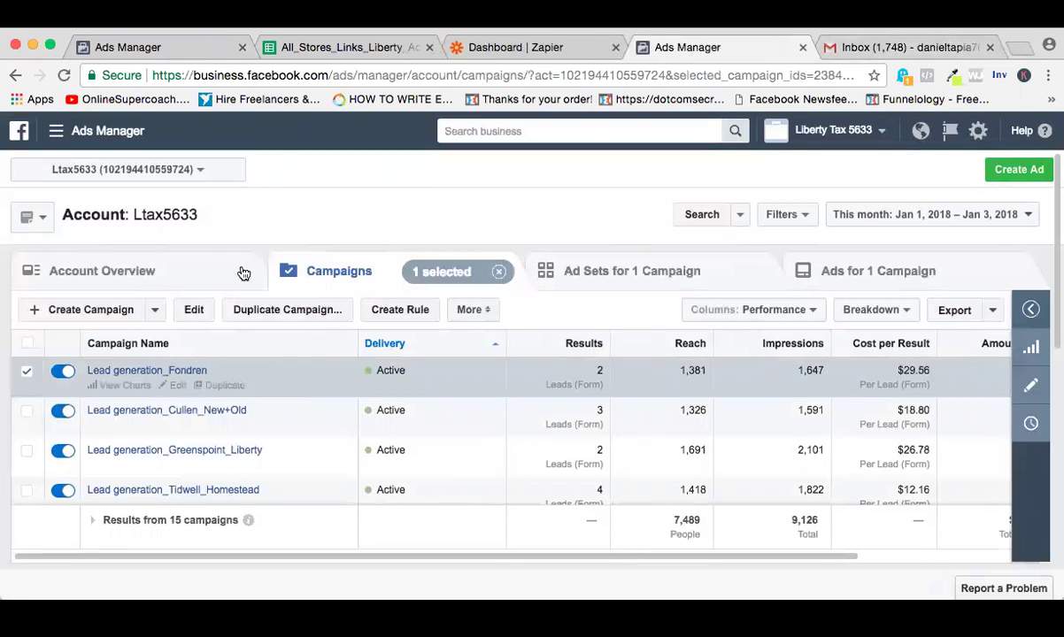
# - Select the Fondren store in the Google Sheets store list and compare it with the campaigns in Ads Manager
pyautogui.click(347, 48)
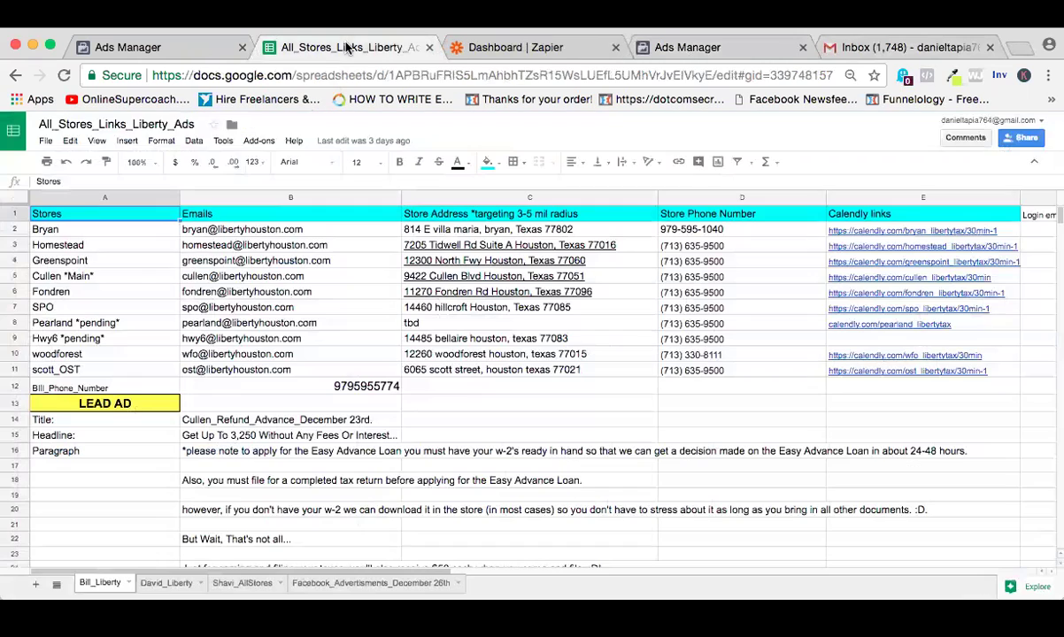
pyautogui.click(54, 291)
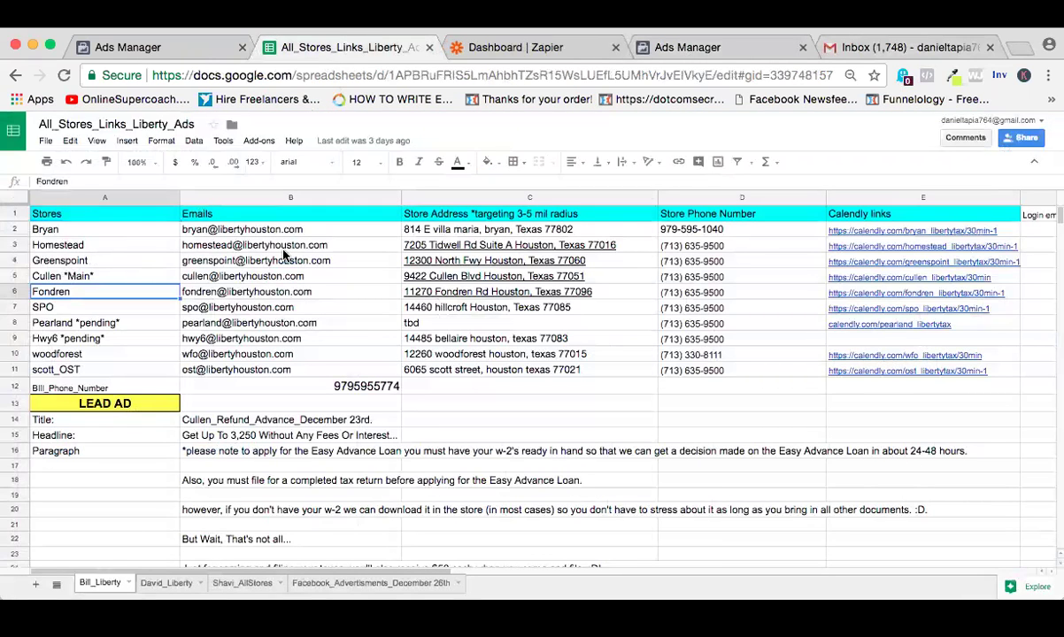
pyautogui.click(682, 47)
pyautogui.scroll(-10, 332, 458)
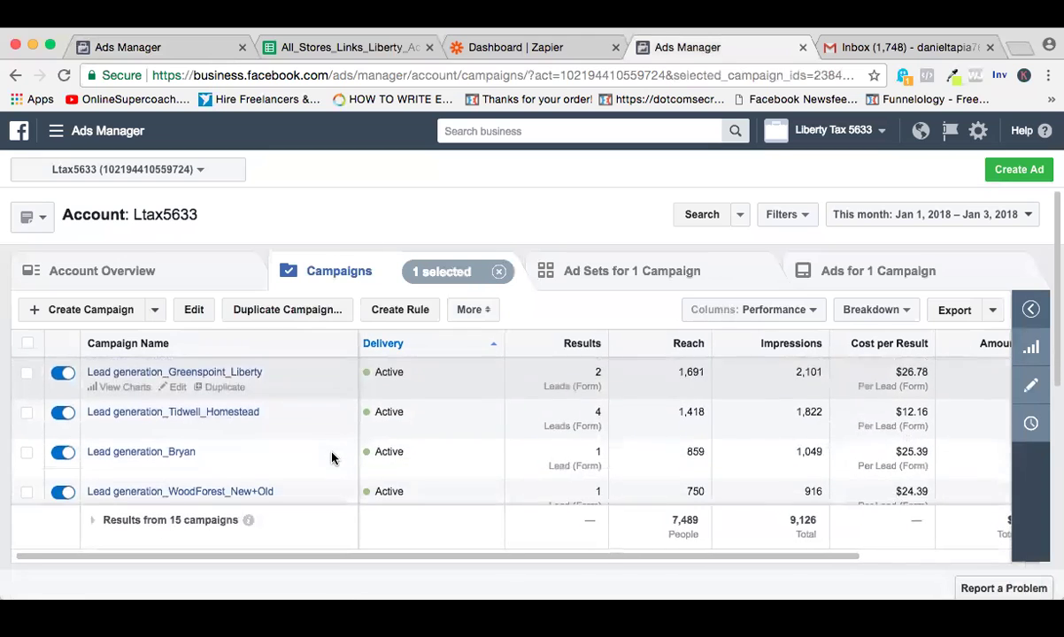
pyautogui.scroll(10, 332, 458)
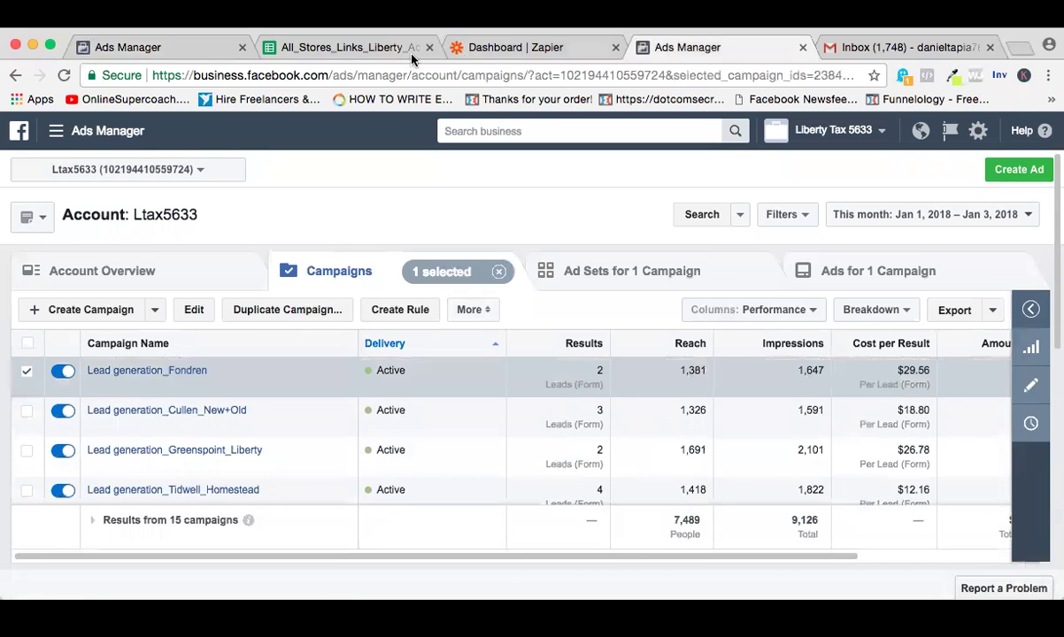
# - Select the SPO store in the Google Sheets store list and check the Ads Manager campaigns against it
pyautogui.click(352, 47)
pyautogui.click(104, 308)
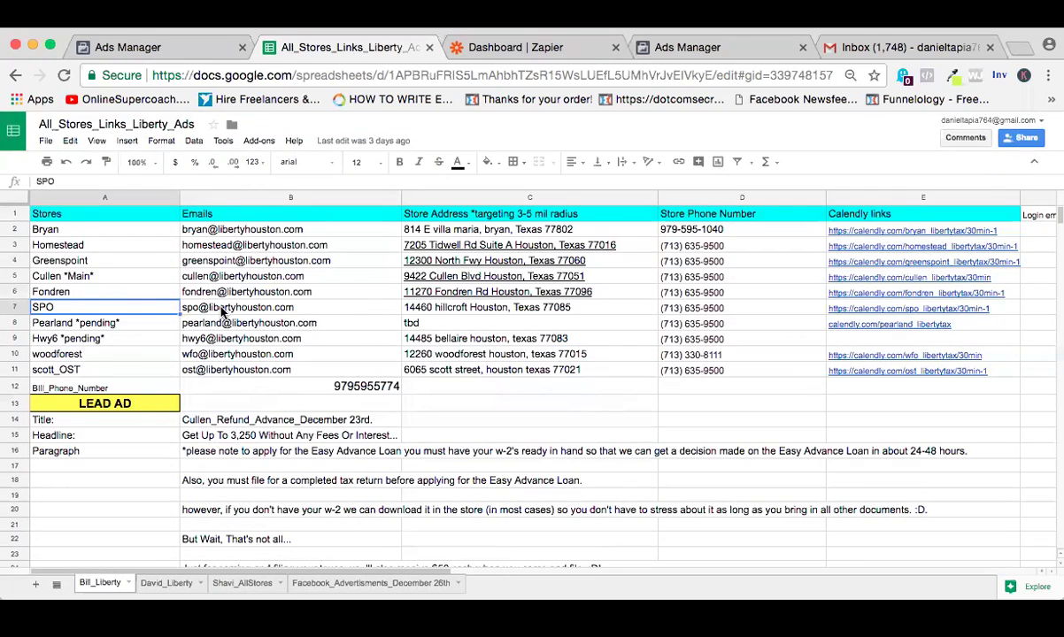
pyautogui.click(681, 47)
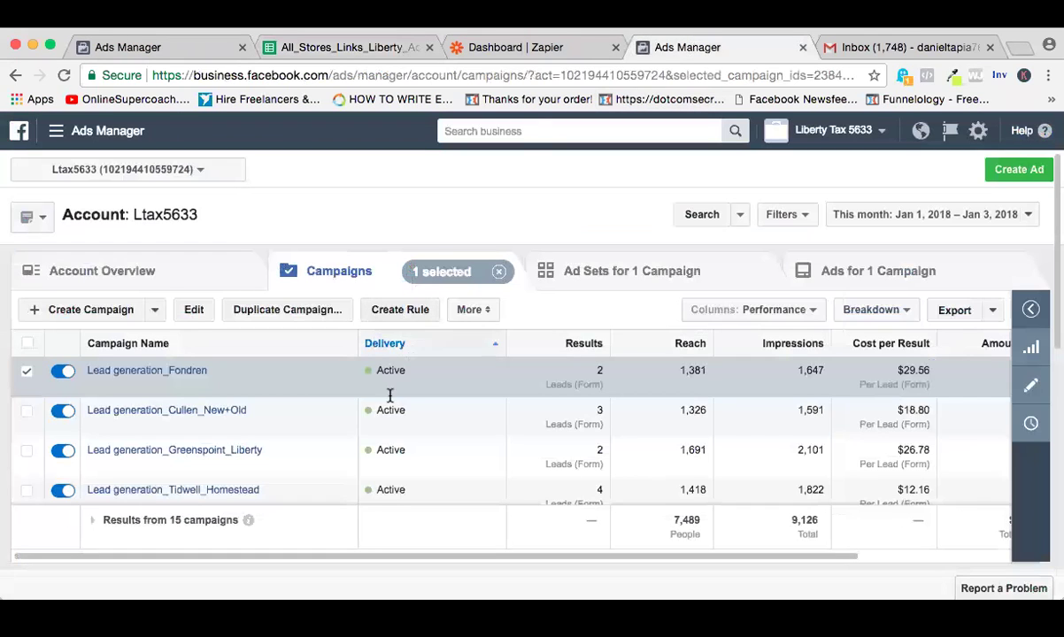
pyautogui.scroll(-3, 391, 407)
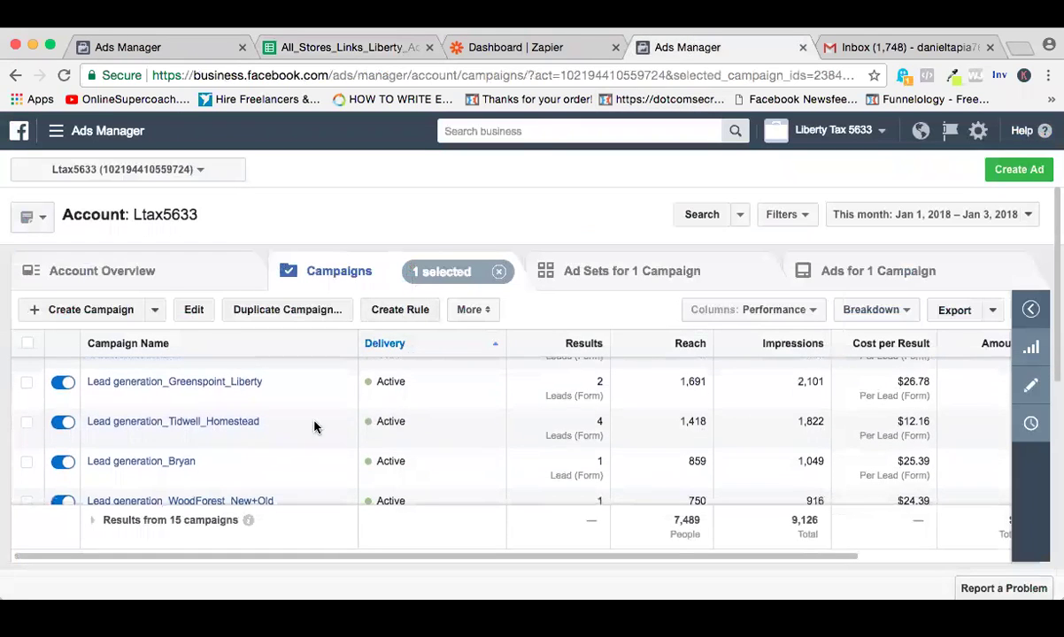
pyautogui.moveTo(238, 434)
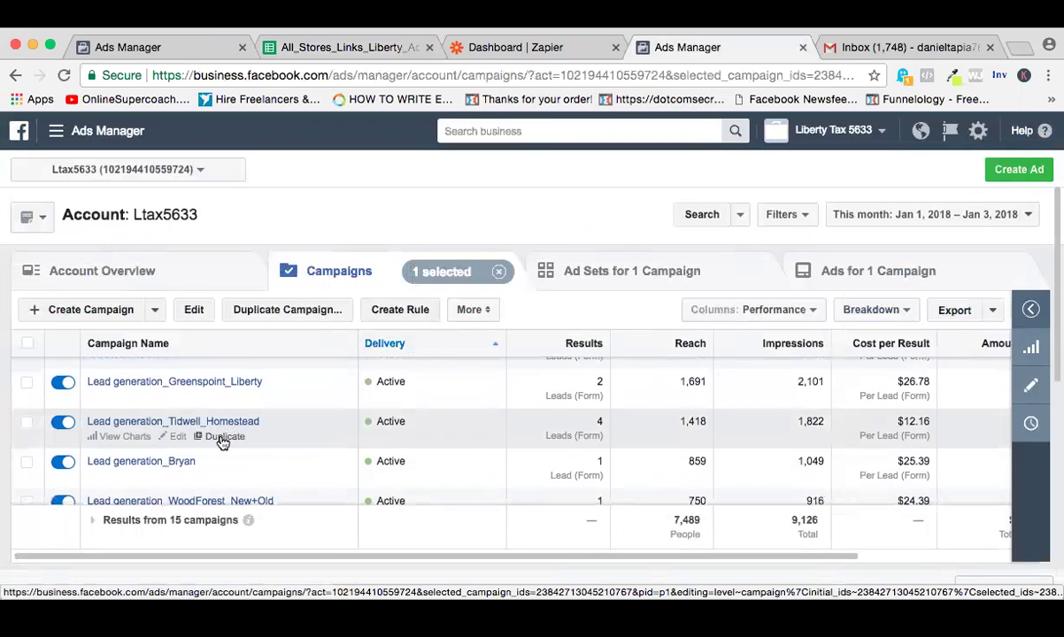
# - Duplicate the Lead generation_Tidwell_Homestead campaign and save the copy's name as Lead generation_SPO
pyautogui.click(223, 438)
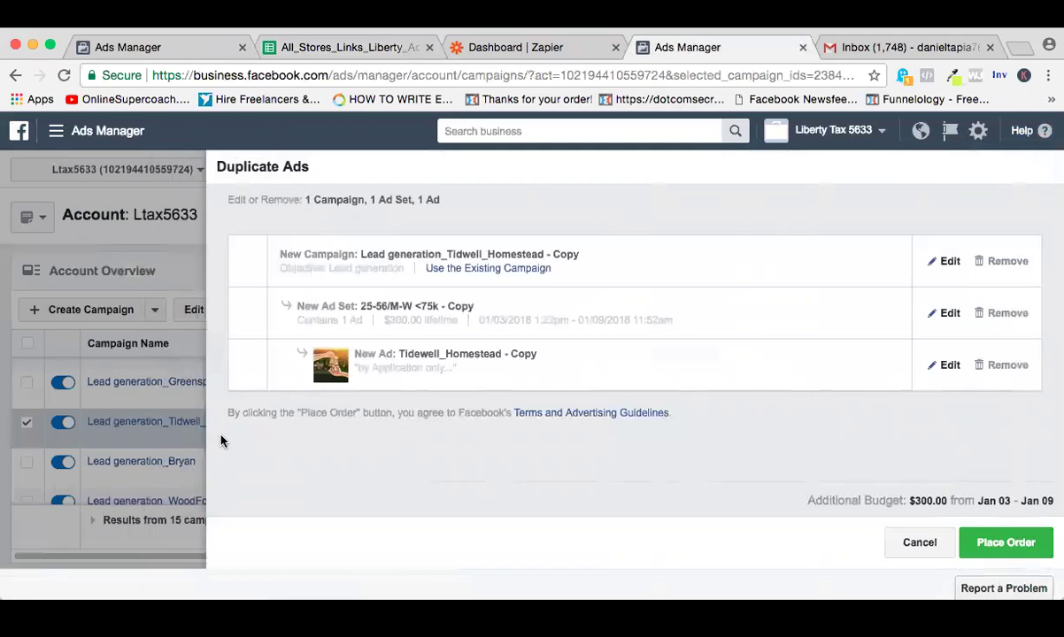
pyautogui.click(946, 263)
pyautogui.click(613, 230)
pyautogui.moveTo(614, 229); pyautogui.dragTo(471, 229)
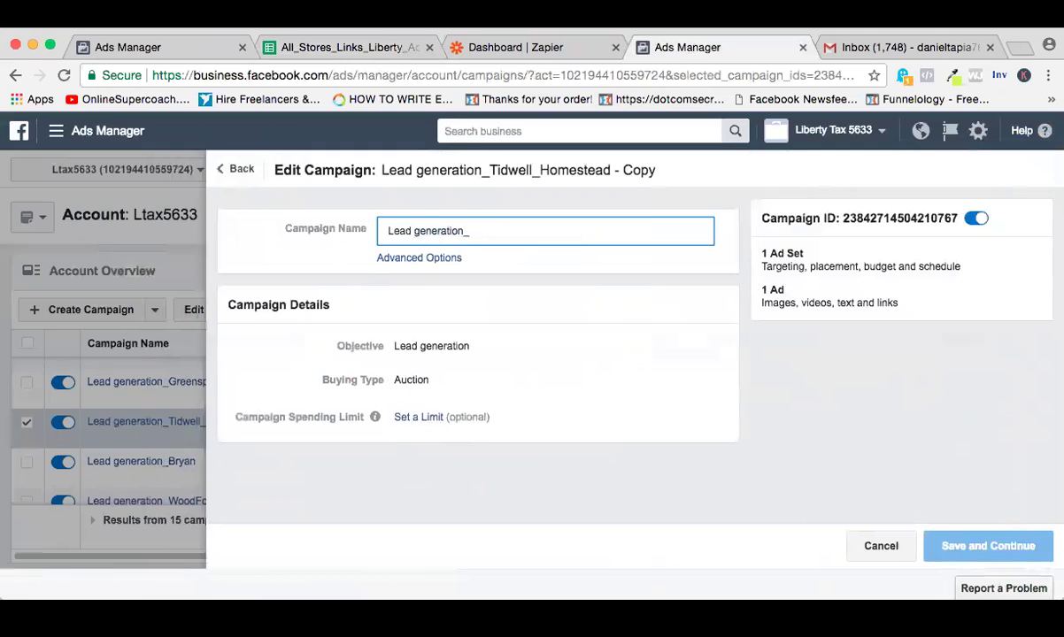
pyautogui.write('SPO')
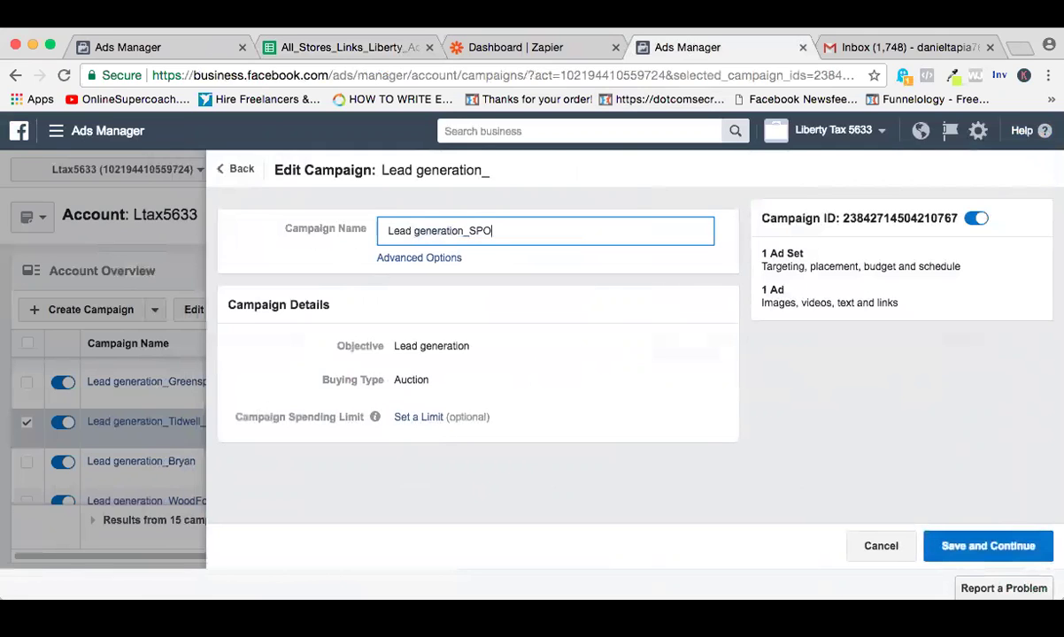
pyautogui.click(1010, 549)
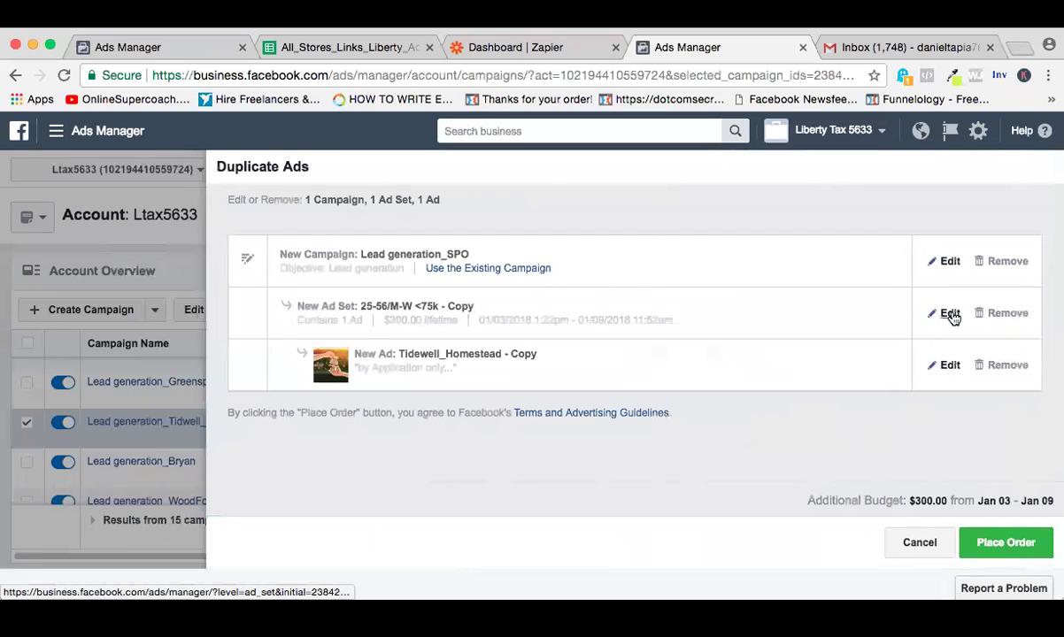
# - Open the duplicated ad set for editing and rename it 25-56/M-W <75k, without the Copy suffix
pyautogui.click(292, 332)
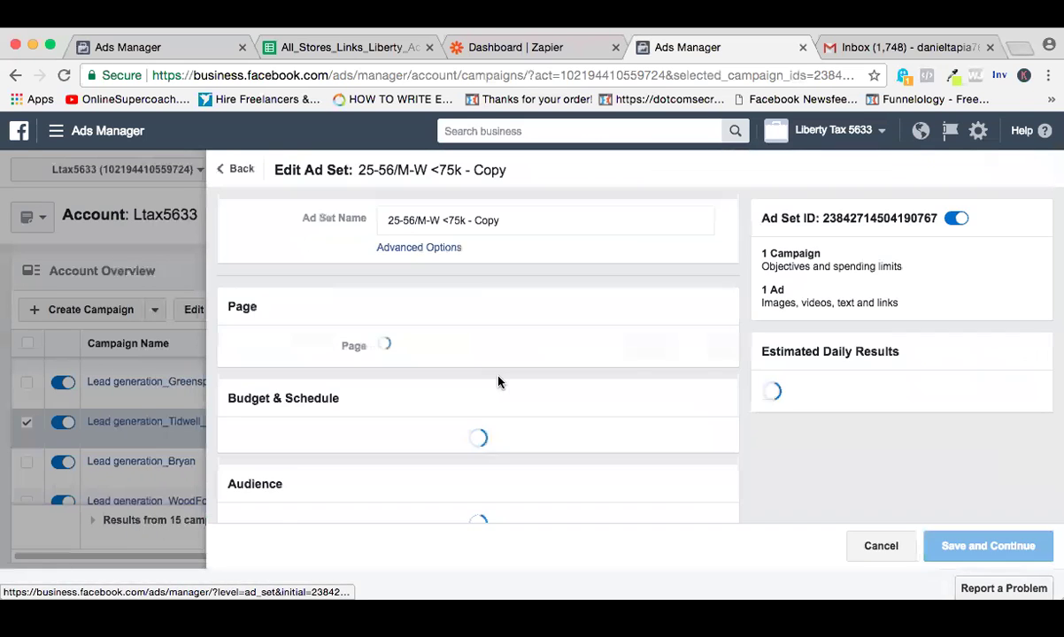
pyautogui.click(500, 223)
pyautogui.moveTo(500, 222); pyautogui.dragTo(468, 223)
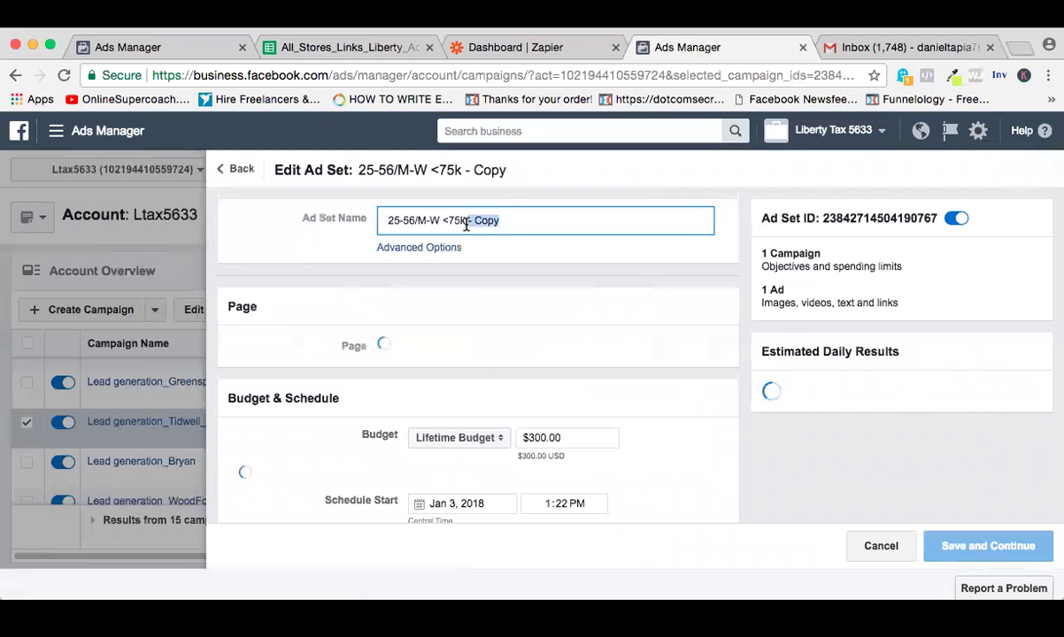
pyautogui.press('BackSpace')
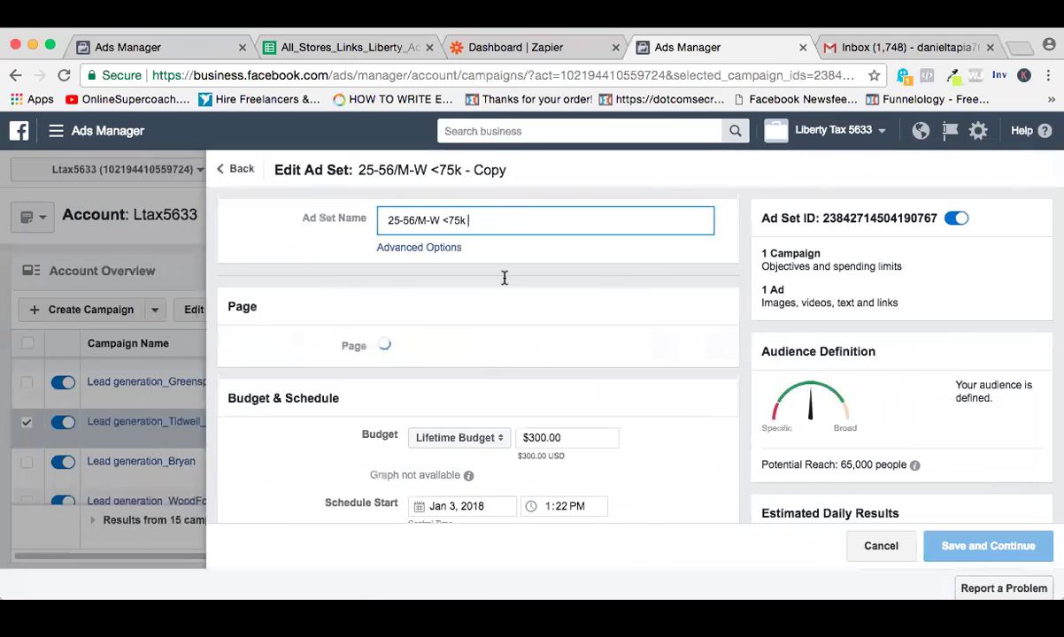
pyautogui.press('BackSpace')
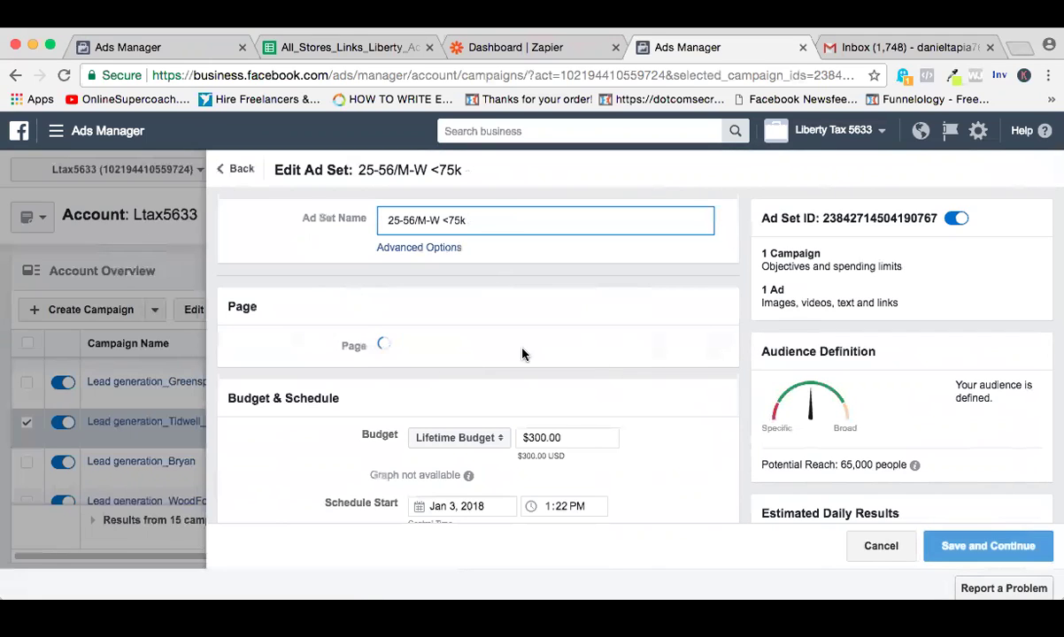
# - Switch the ad set's Facebook page to Liberty Tax - SPO
pyautogui.scroll(-2, 523, 354)
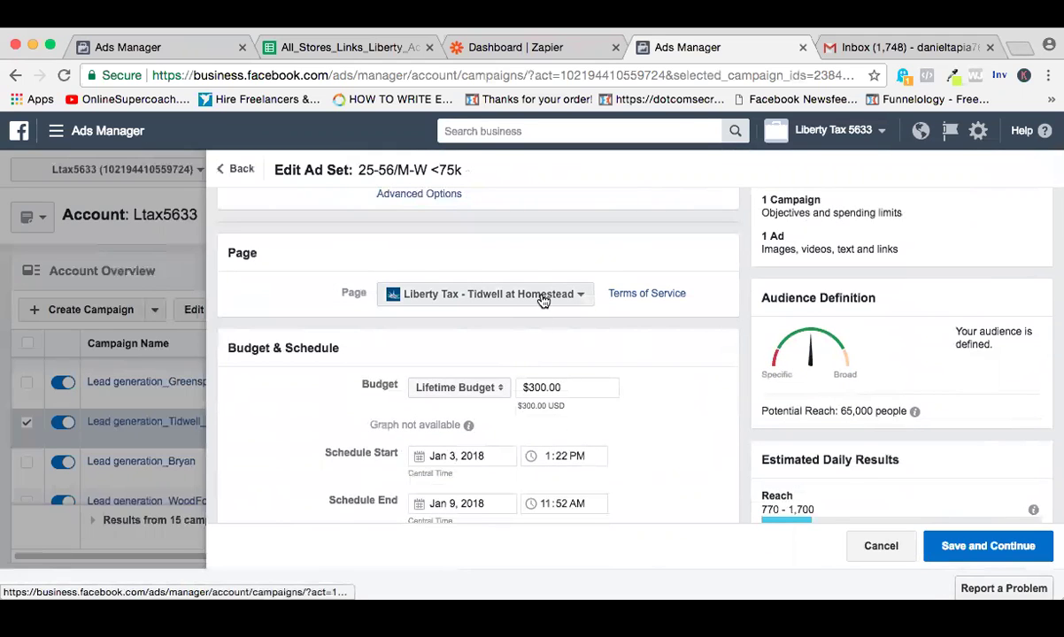
pyautogui.click(542, 297)
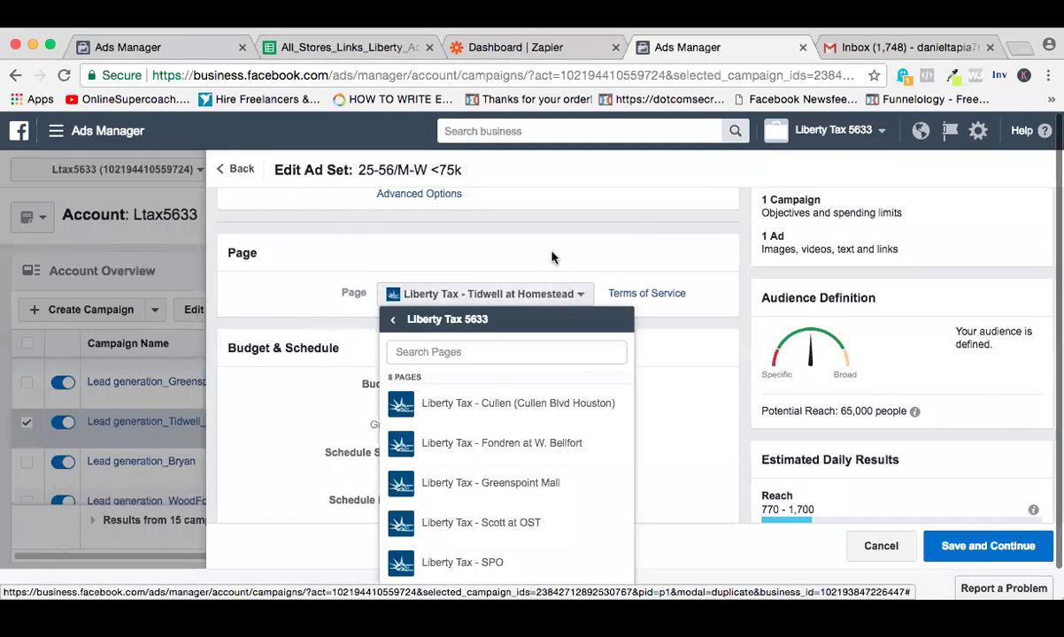
pyautogui.click(551, 258)
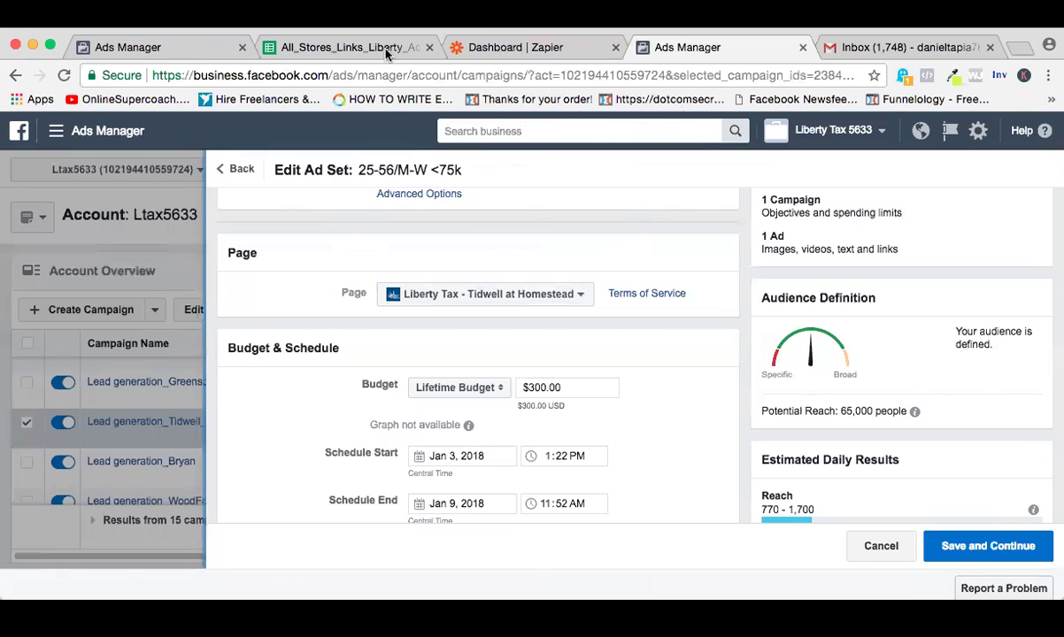
pyautogui.click(583, 296)
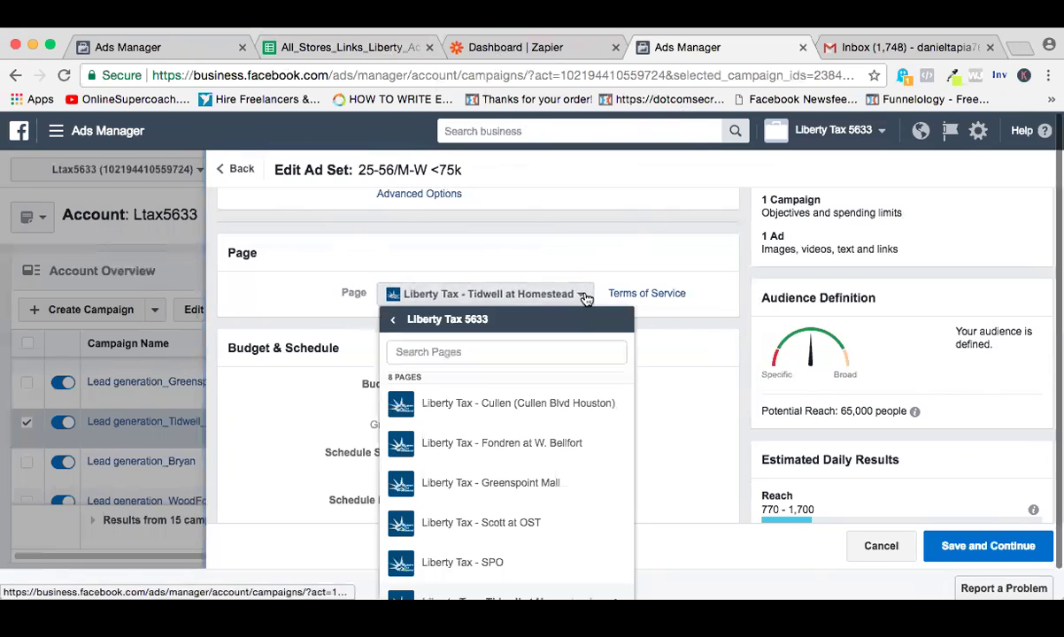
pyautogui.scroll(-1, 551, 417)
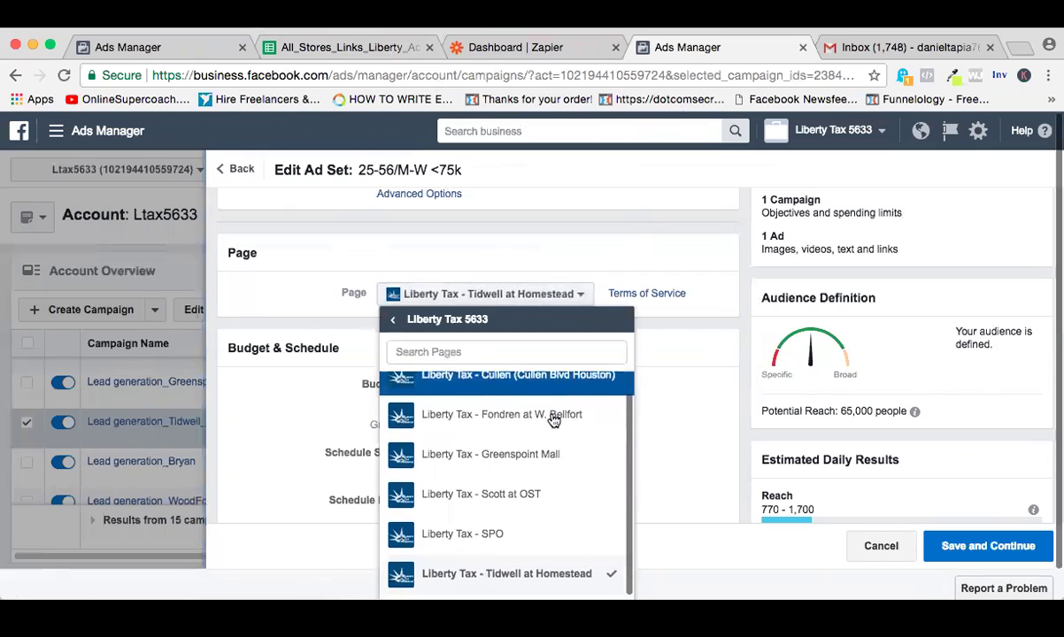
pyautogui.click(561, 526)
# - Read through the Lead Ad Terms for the SPO page and agree to them
pyautogui.scroll(-10, 699, 380)
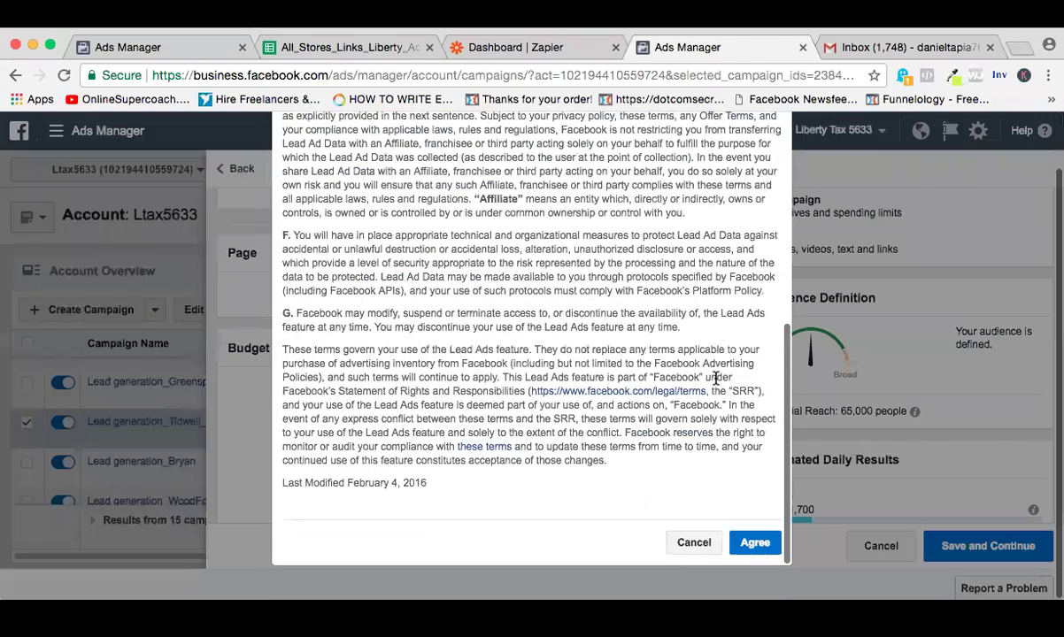
pyautogui.scroll(10, 716, 379)
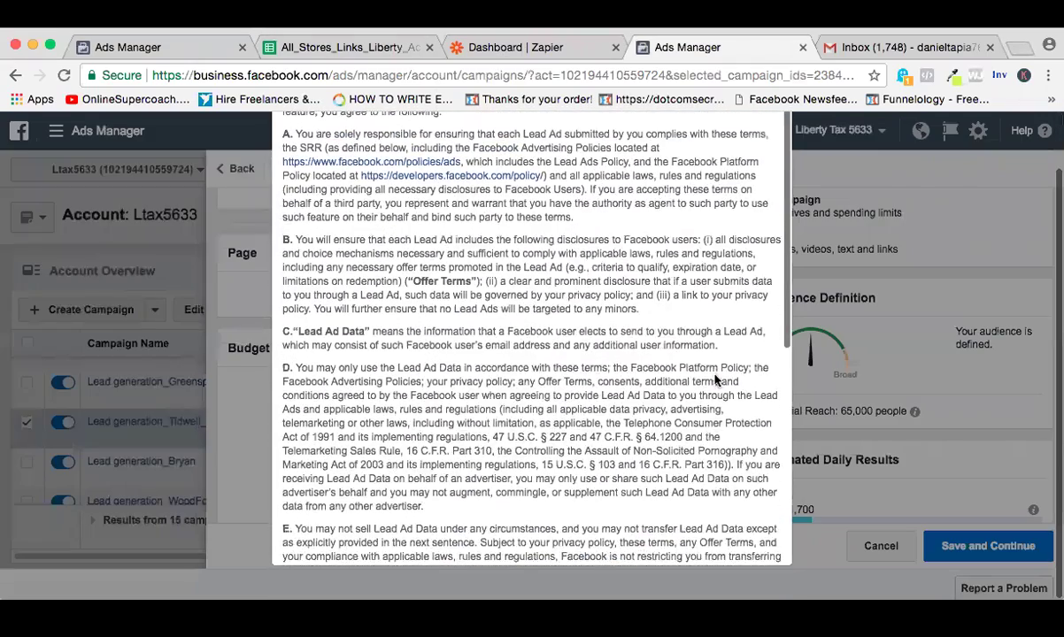
pyautogui.scroll(3, 715, 379)
pyautogui.scroll(-5, 713, 372)
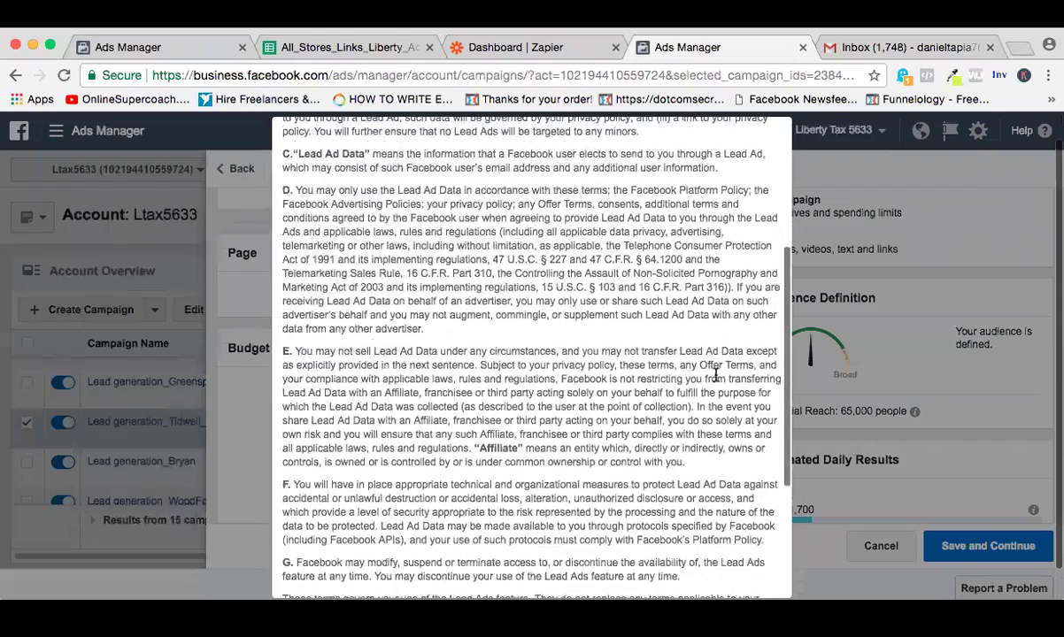
pyautogui.scroll(-5, 715, 375)
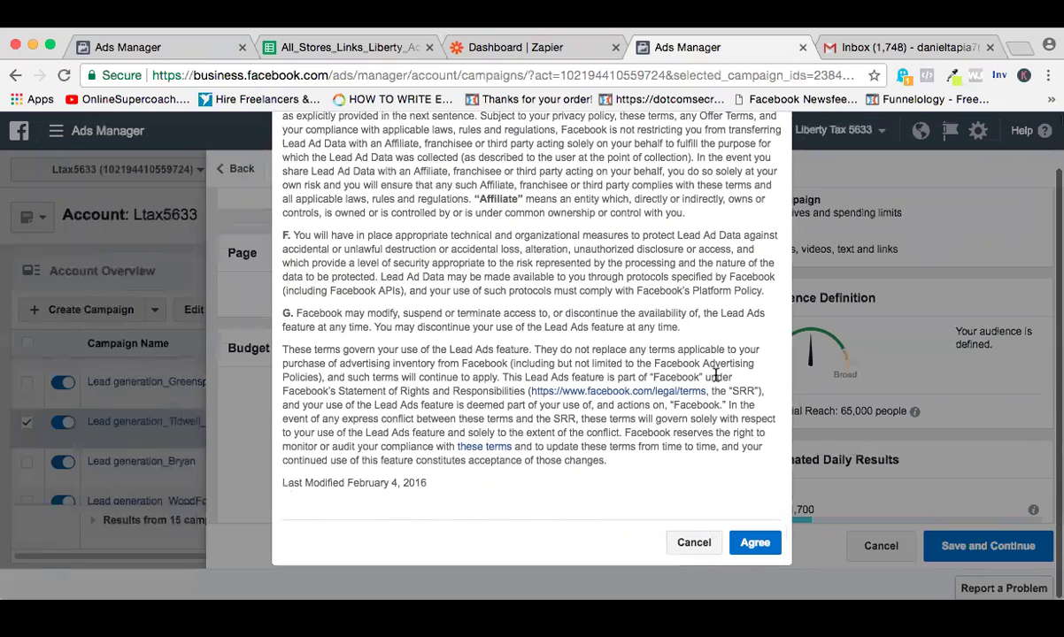
pyautogui.scroll(5, 689, 239)
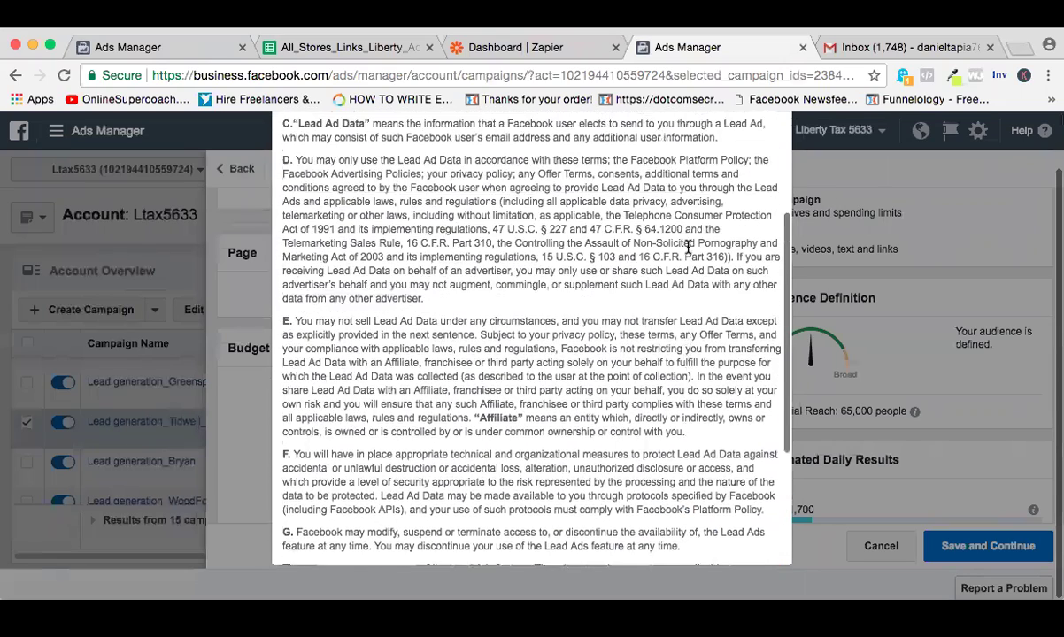
pyautogui.scroll(5, 687, 253)
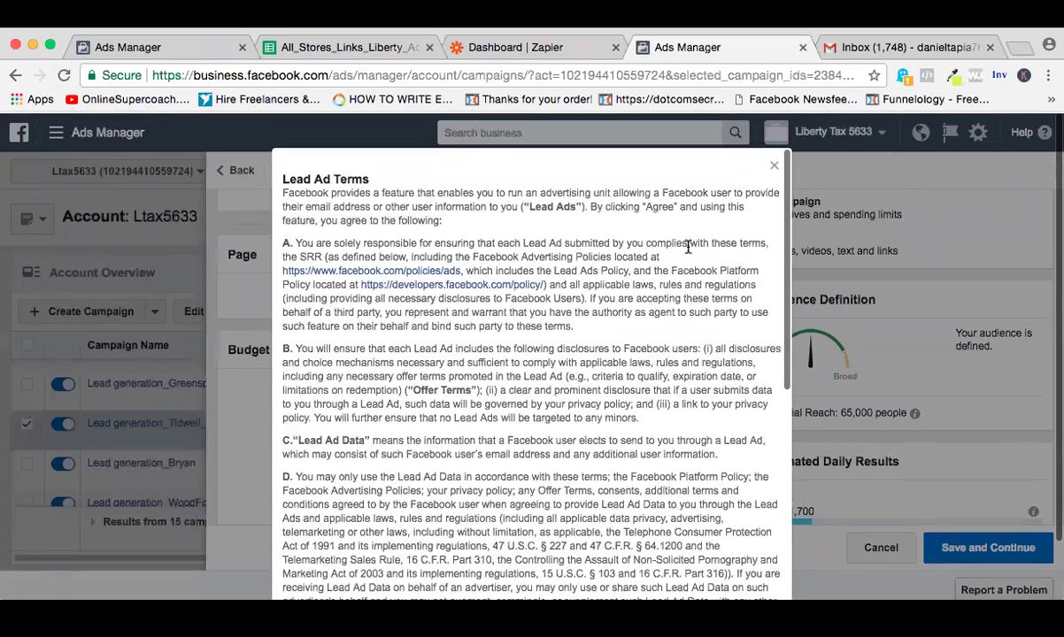
pyautogui.scroll(-3, 686, 241)
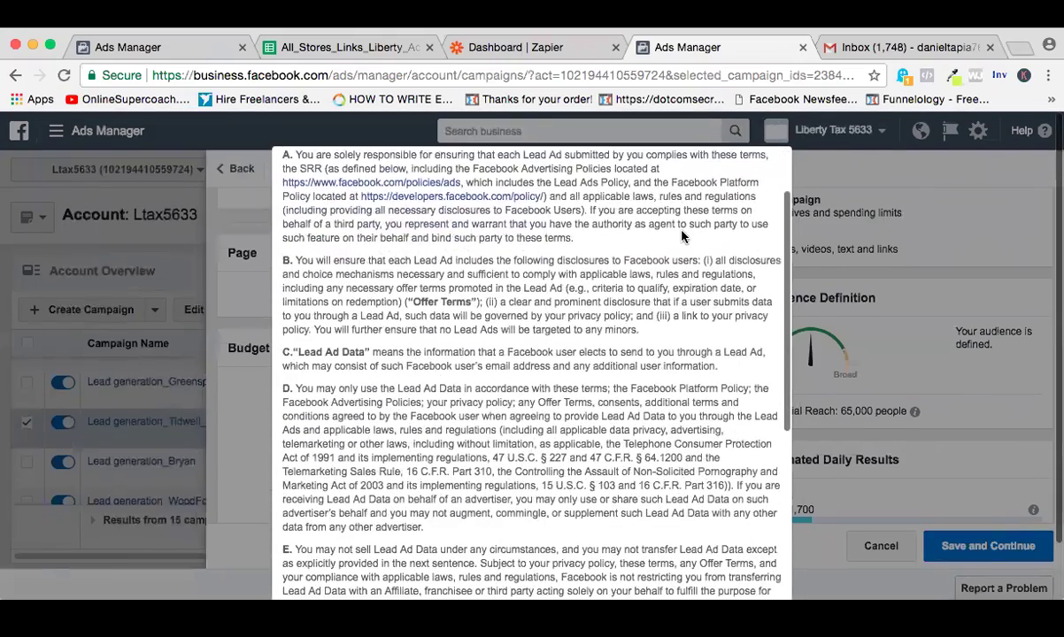
pyautogui.scroll(-5, 682, 234)
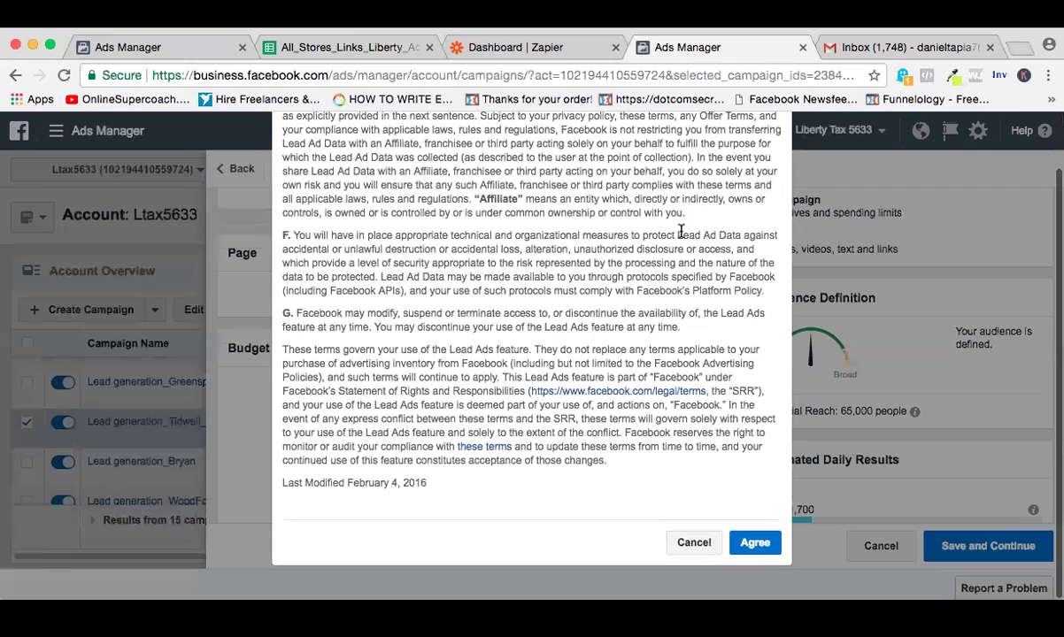
pyautogui.scroll(10, 681, 231)
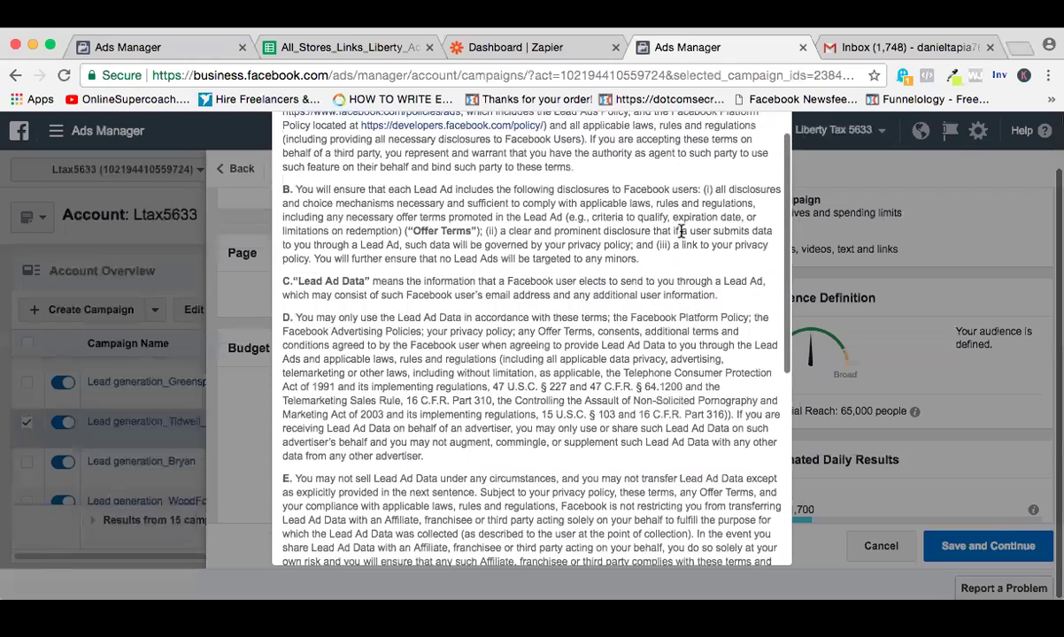
pyautogui.scroll(-2, 680, 235)
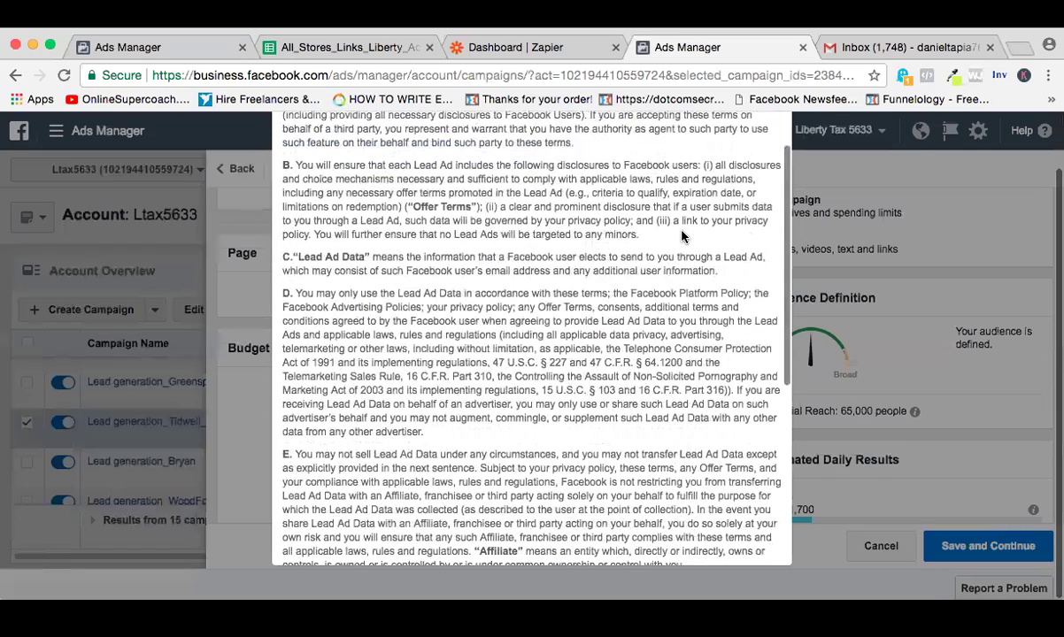
pyautogui.scroll(4, 681, 235)
pyautogui.scroll(2, 681, 235)
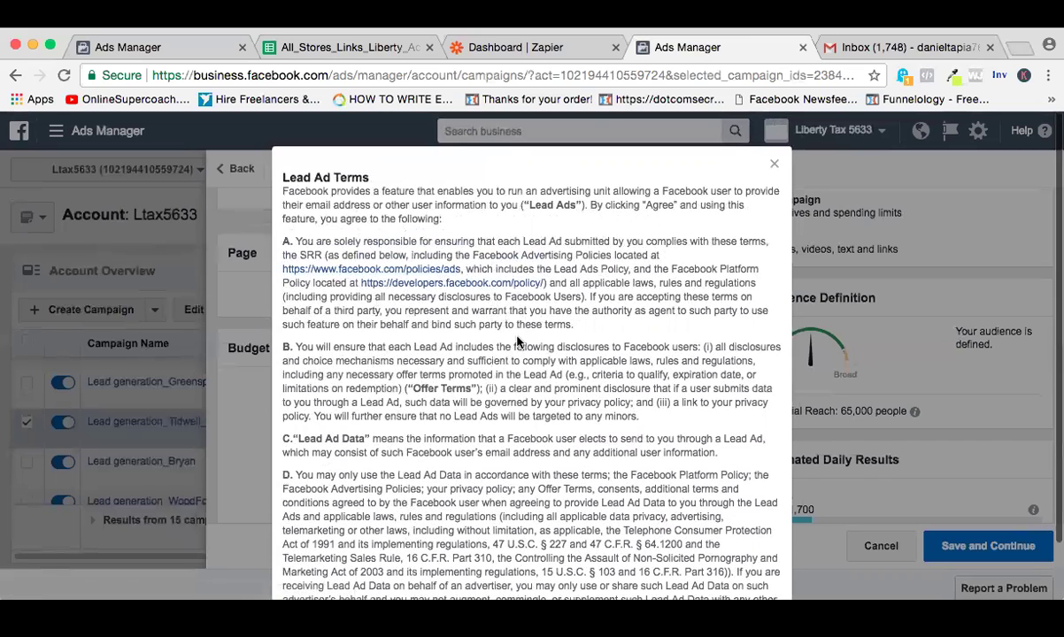
pyautogui.scroll(-1, 560, 294)
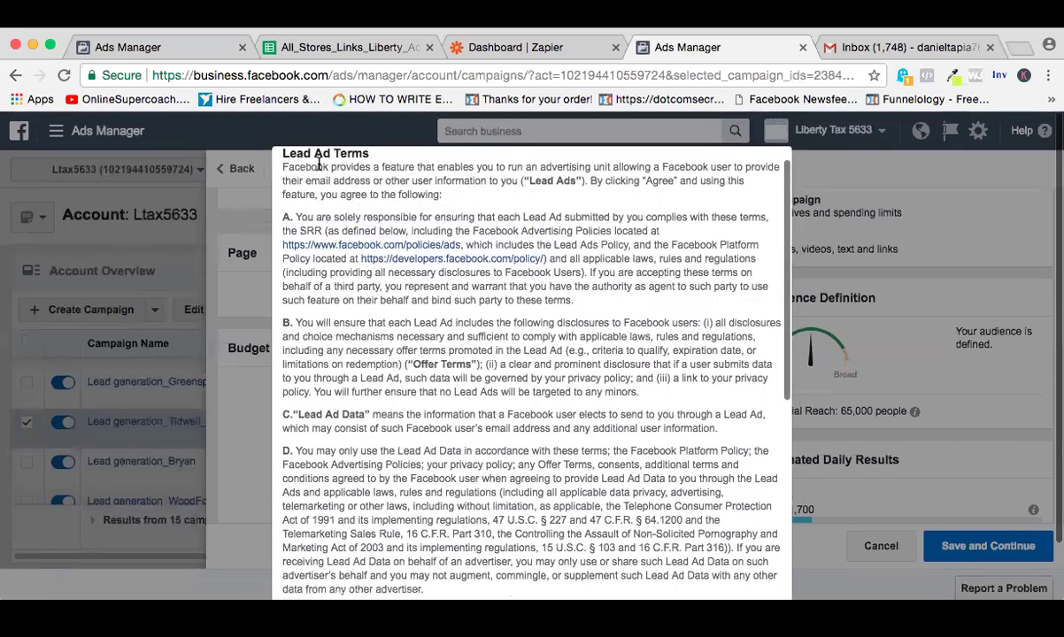
pyautogui.scroll(-3, 620, 354)
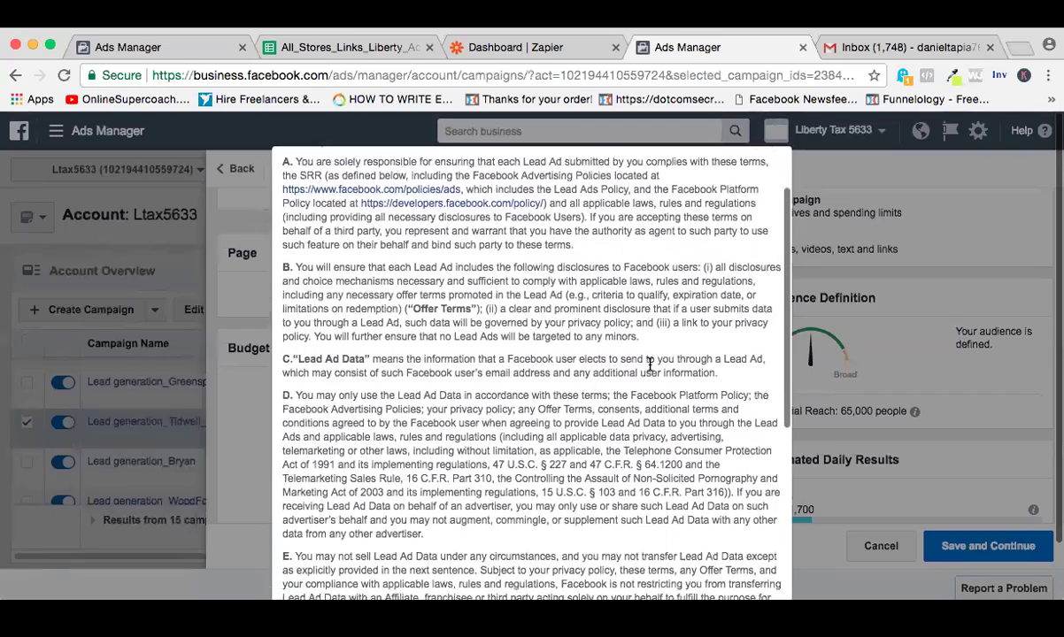
pyautogui.scroll(-10, 650, 363)
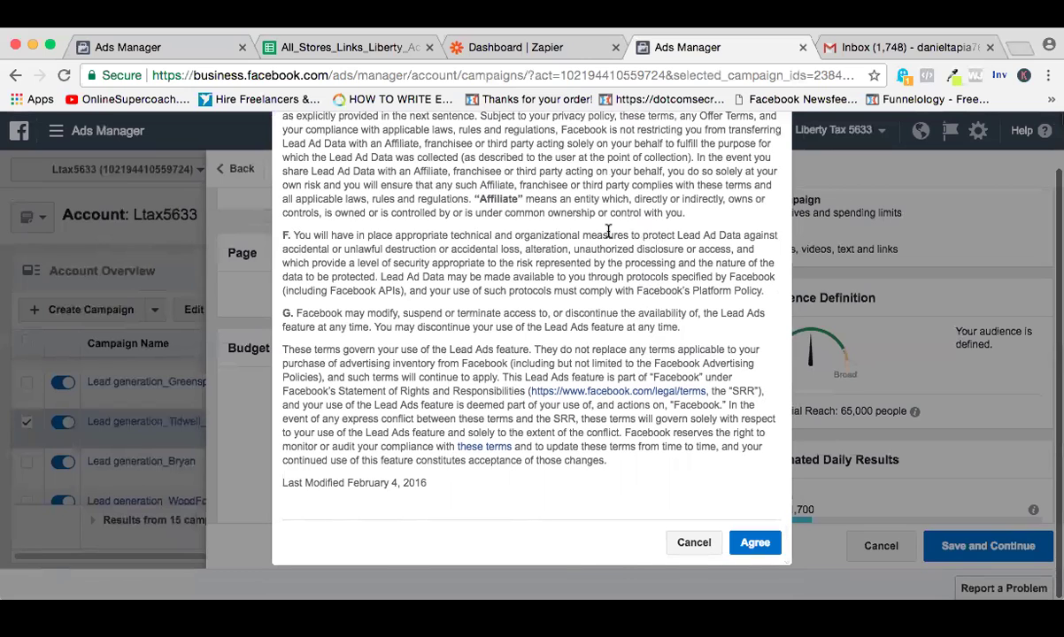
pyautogui.click(748, 545)
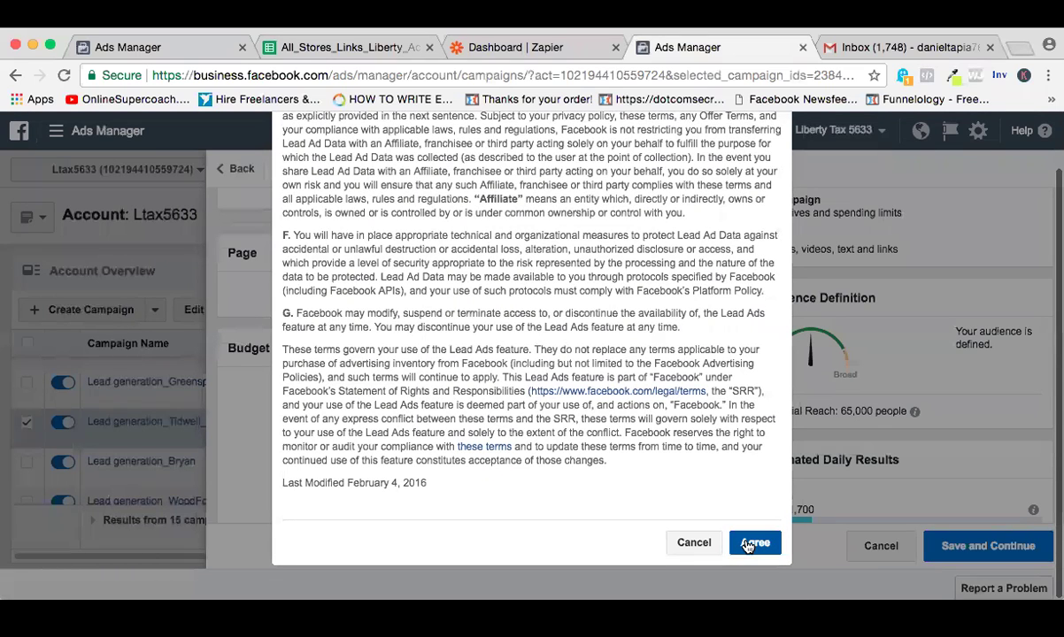
pyautogui.click(754, 543)
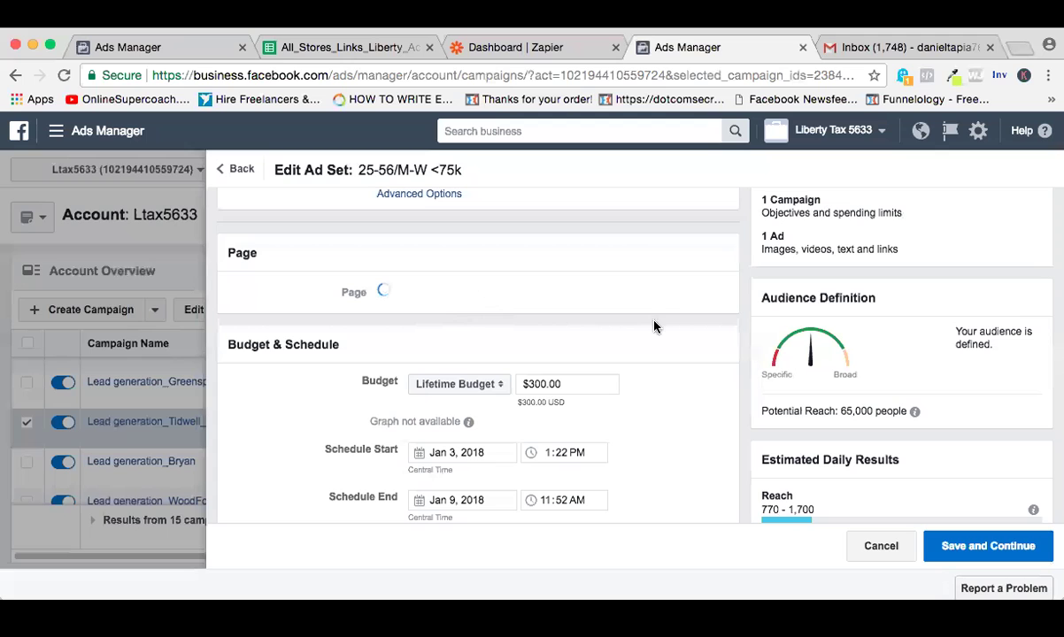
# - Check the ad set's lifetime budget and its schedule start and end dates
pyautogui.scroll(-3, 653, 325)
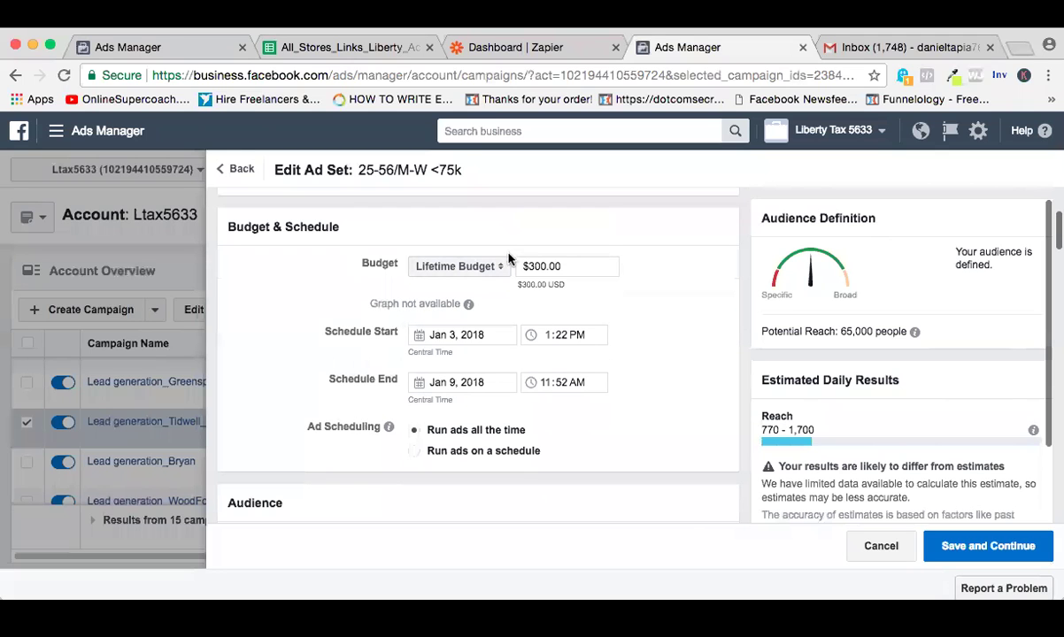
pyautogui.click(470, 334)
pyautogui.click(620, 323)
pyautogui.click(461, 382)
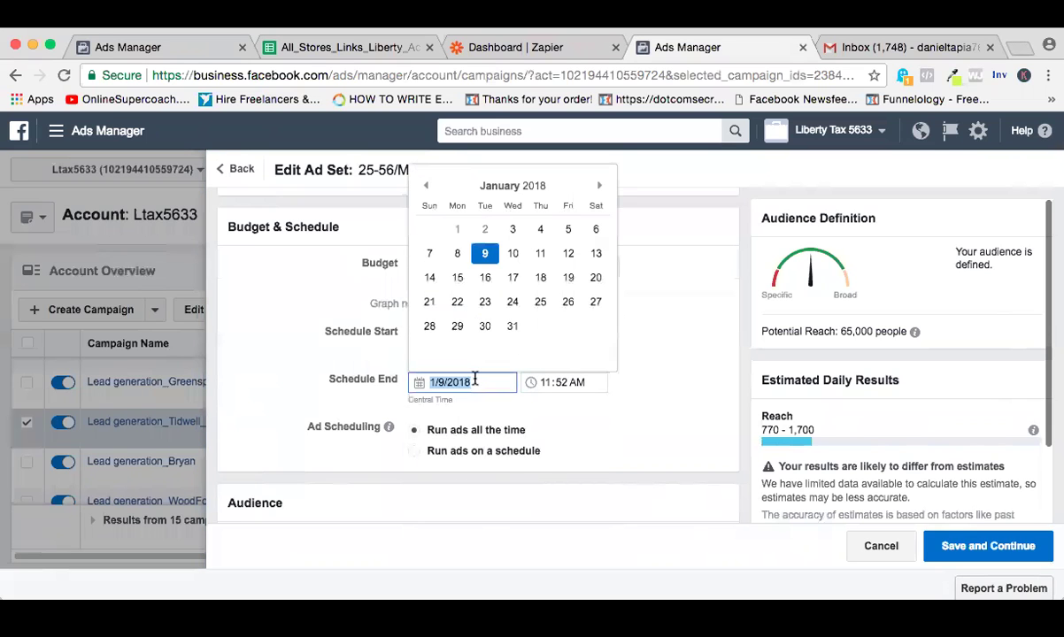
pyautogui.click(700, 396)
pyautogui.scroll(-5, 631, 404)
pyautogui.scroll(5, 627, 403)
pyautogui.scroll(1, 628, 403)
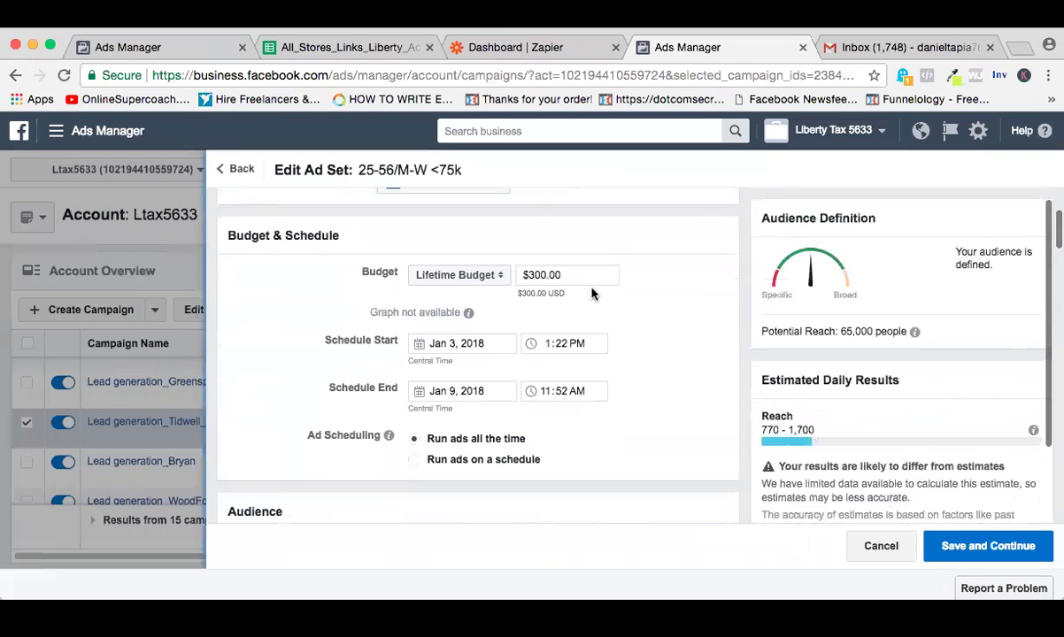
# - Go to the ad set's location targeting, switch to the All_Stores_Links_Liberty_Ads spreadsheet and copy the SPO store's address
pyautogui.scroll(-5, 621, 364)
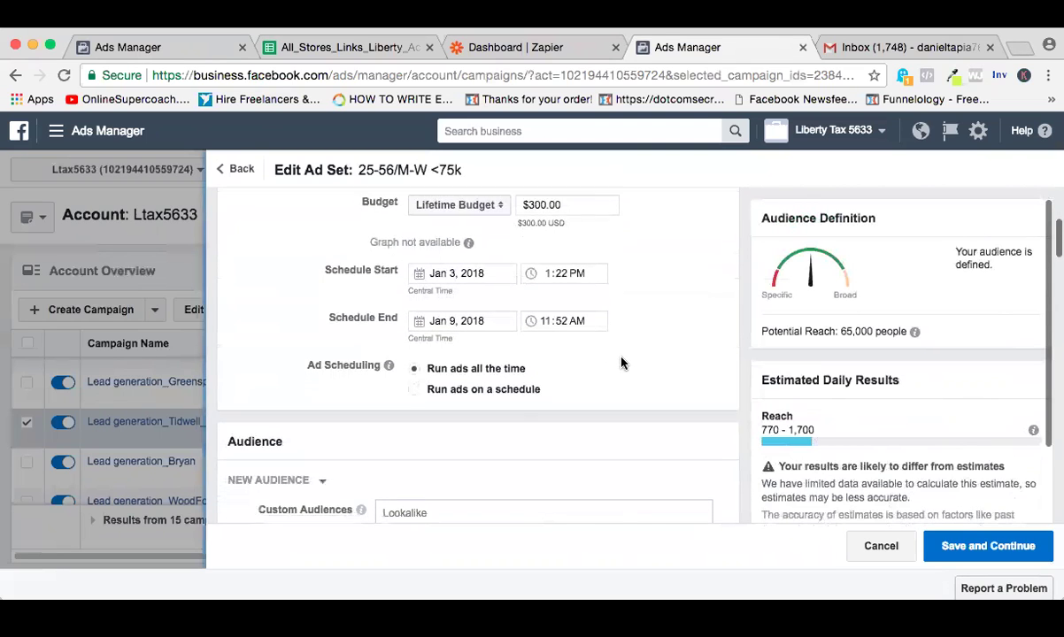
pyautogui.scroll(-2, 623, 362)
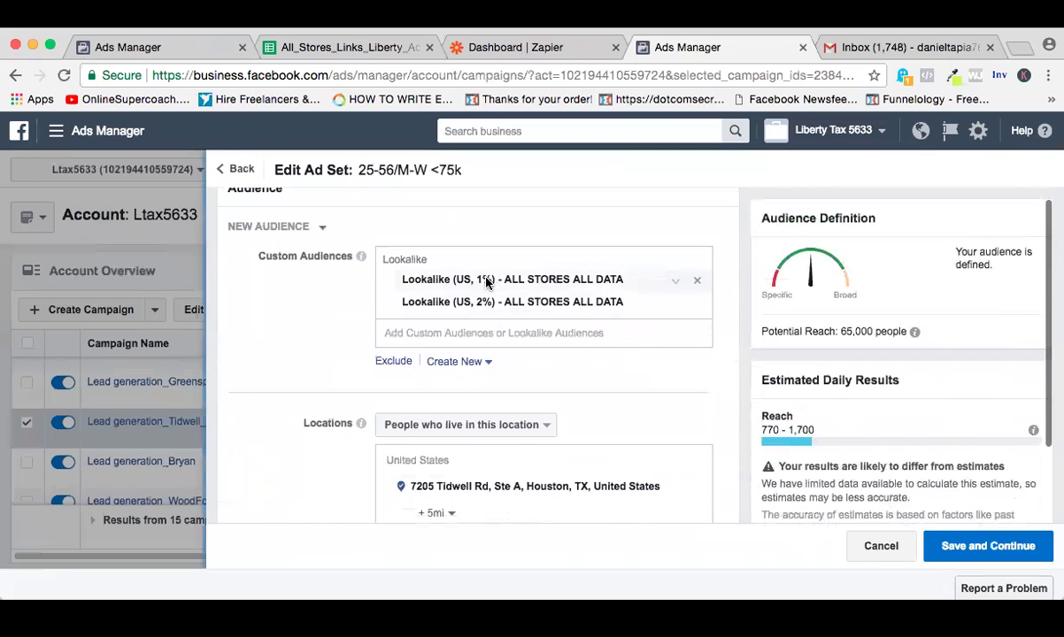
pyautogui.scroll(-3, 487, 281)
pyautogui.scroll(-1, 486, 283)
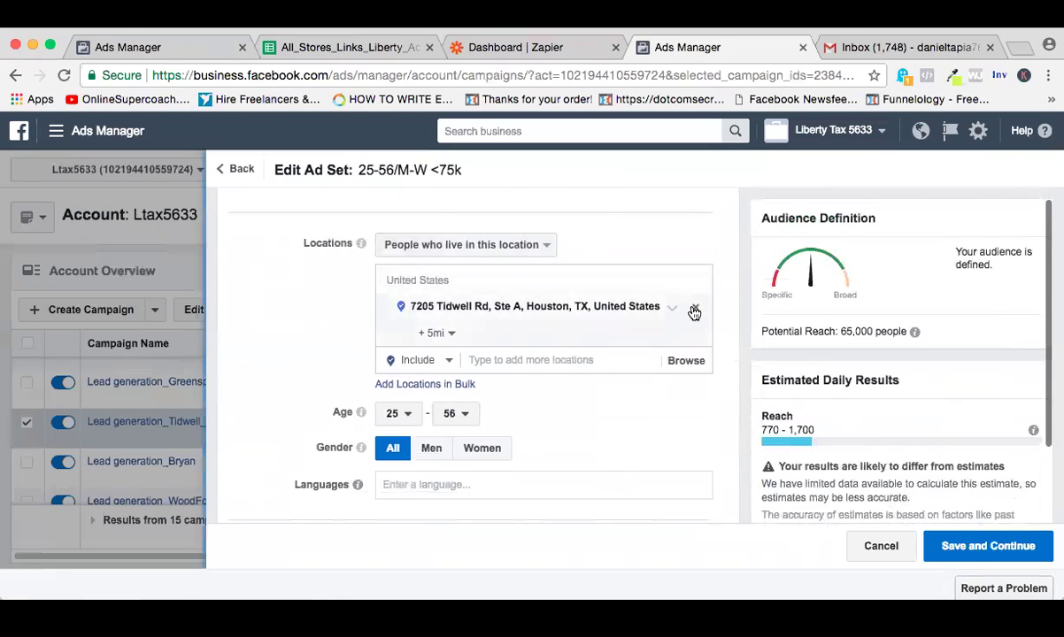
pyautogui.click(377, 49)
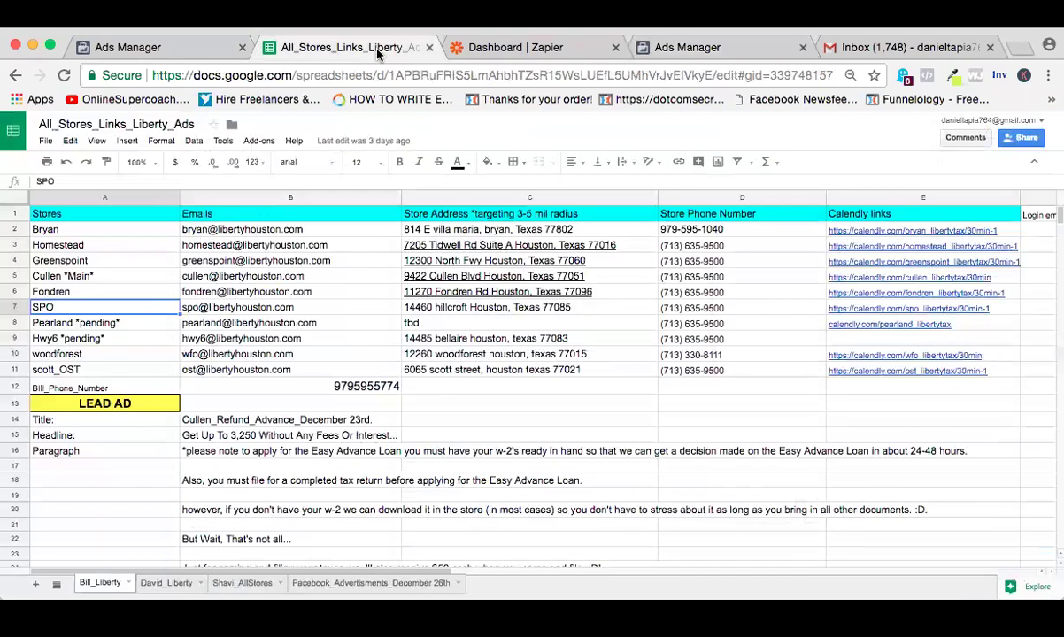
pyautogui.click(443, 308)
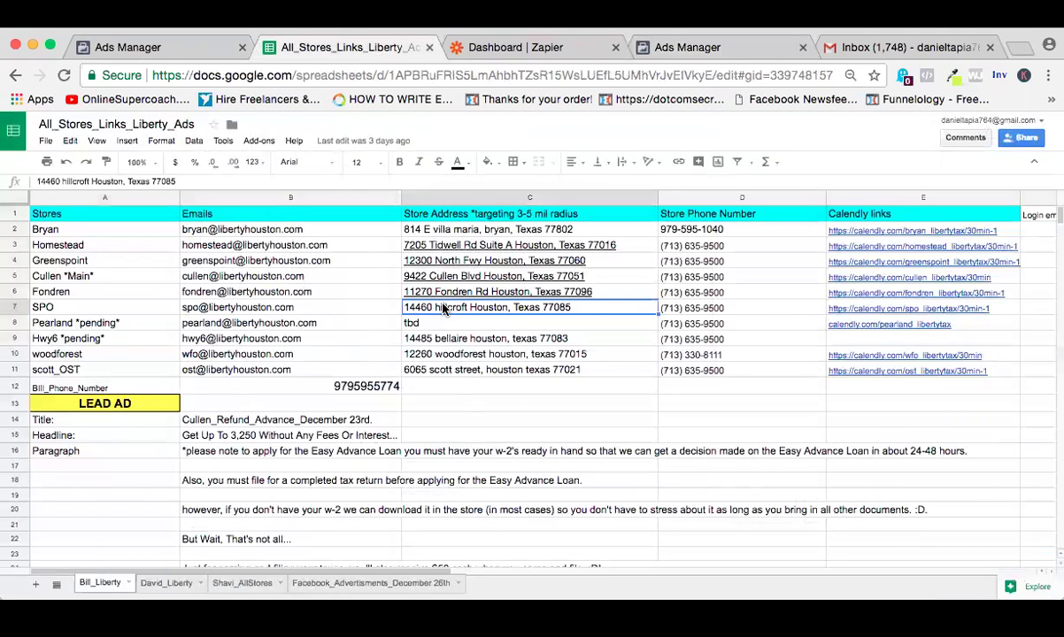
pyautogui.hotkey('ctrl', 'c')
# - Look through the spreadsheet's store list and its lead ad, Facebook ad, Calendly and outbound email sections
pyautogui.scroll(-1, 235, 350)
pyautogui.scroll(-5, 228, 338)
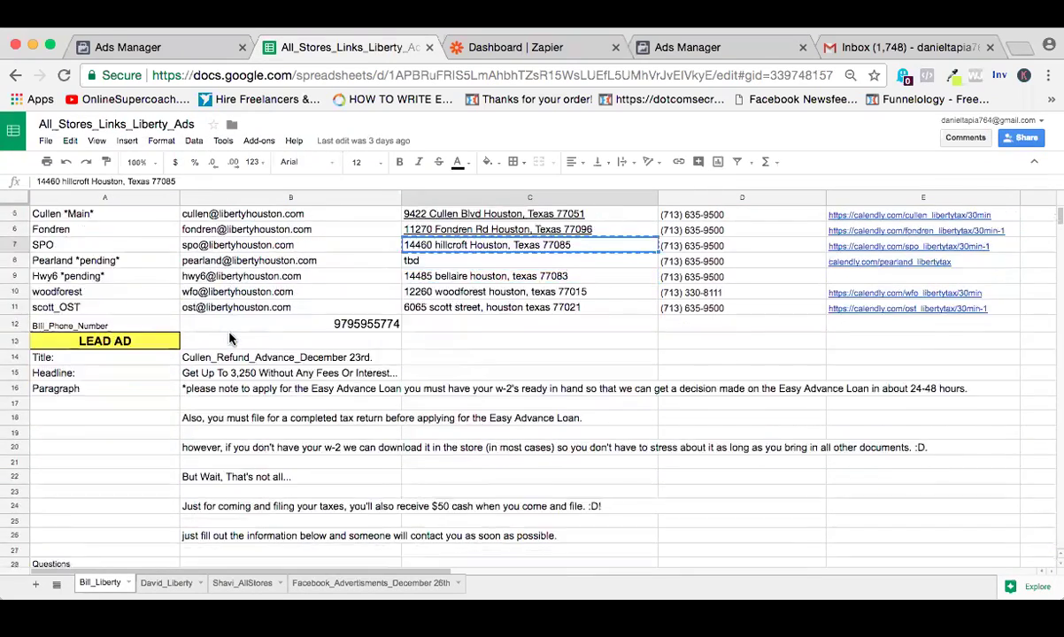
pyautogui.scroll(6, 228, 338)
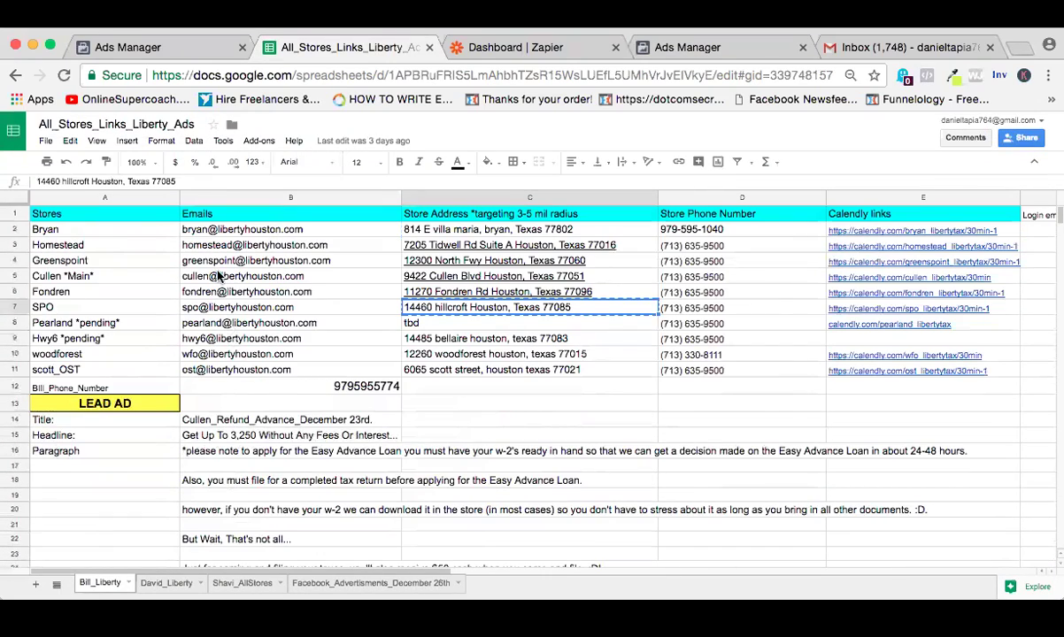
pyautogui.click(187, 245)
pyautogui.click(450, 327)
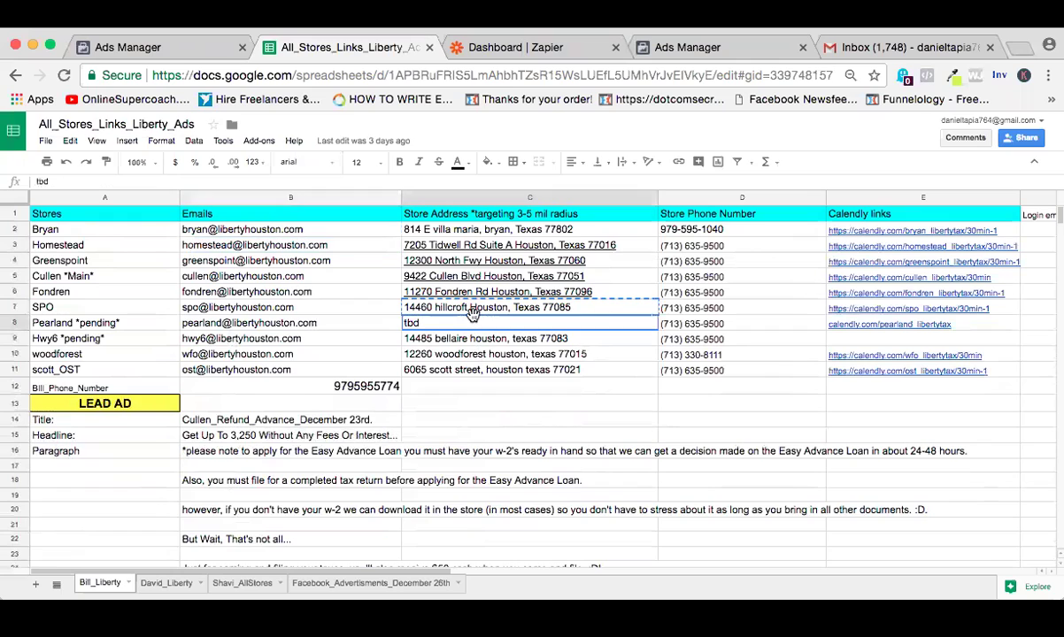
pyautogui.click(475, 309)
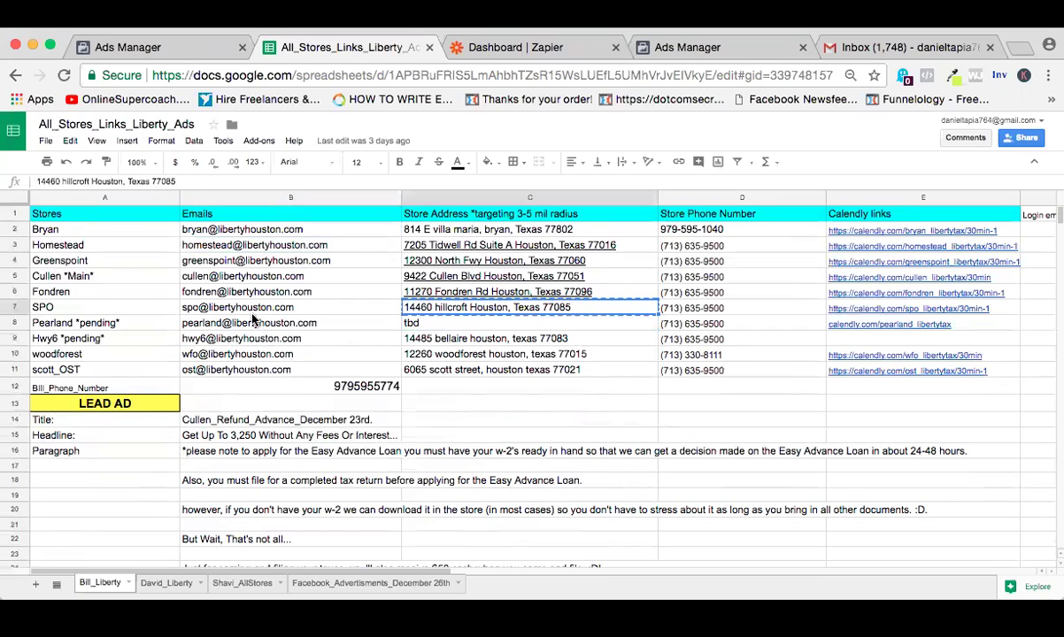
pyautogui.scroll(-3, 488, 430)
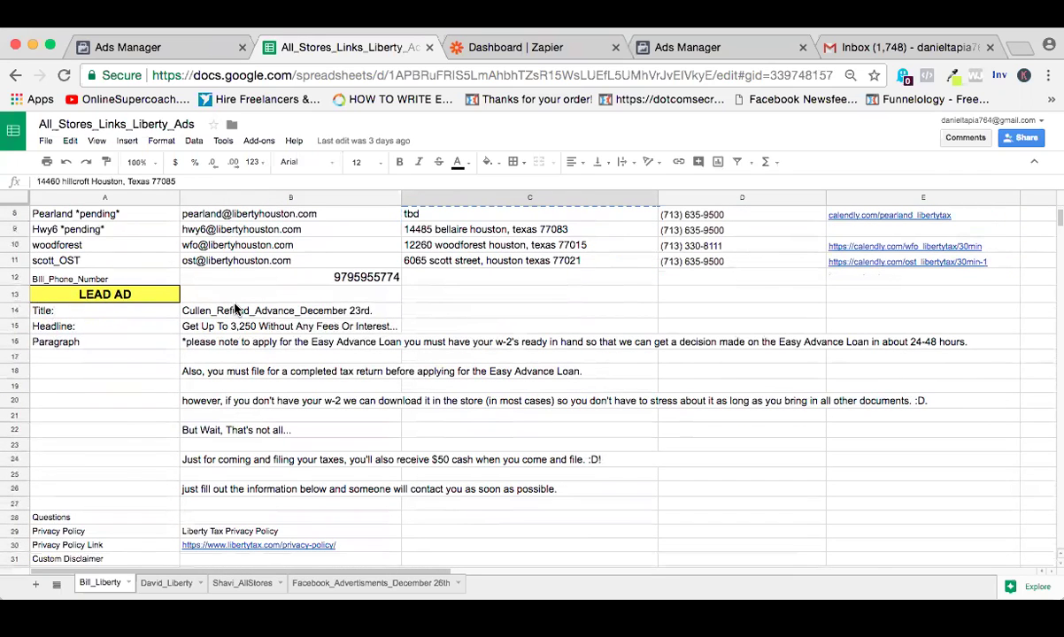
pyautogui.scroll(-4, 222, 355)
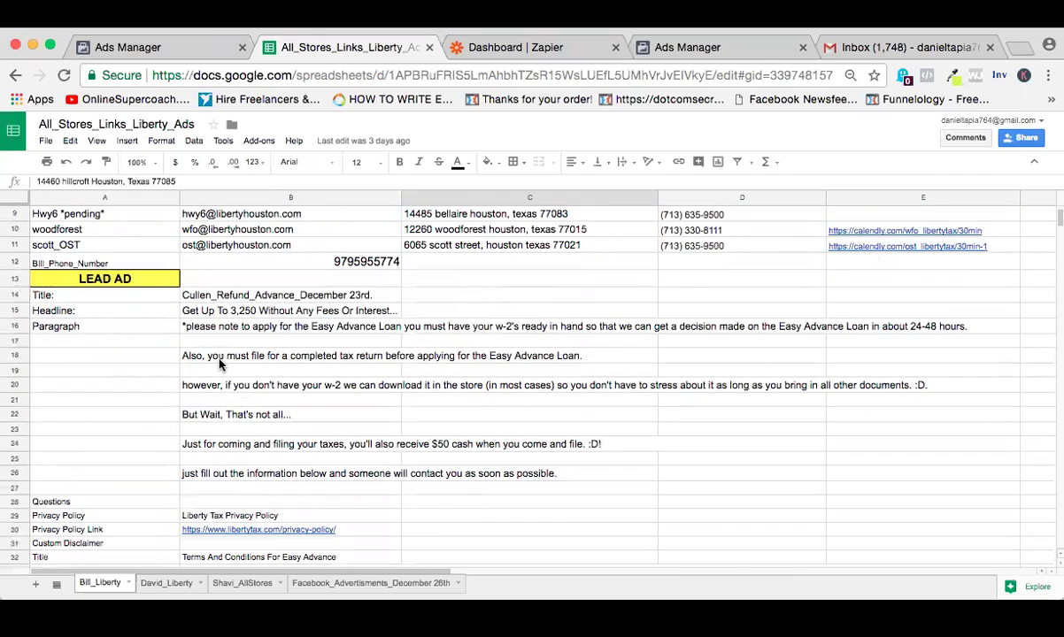
pyautogui.scroll(-10, 220, 365)
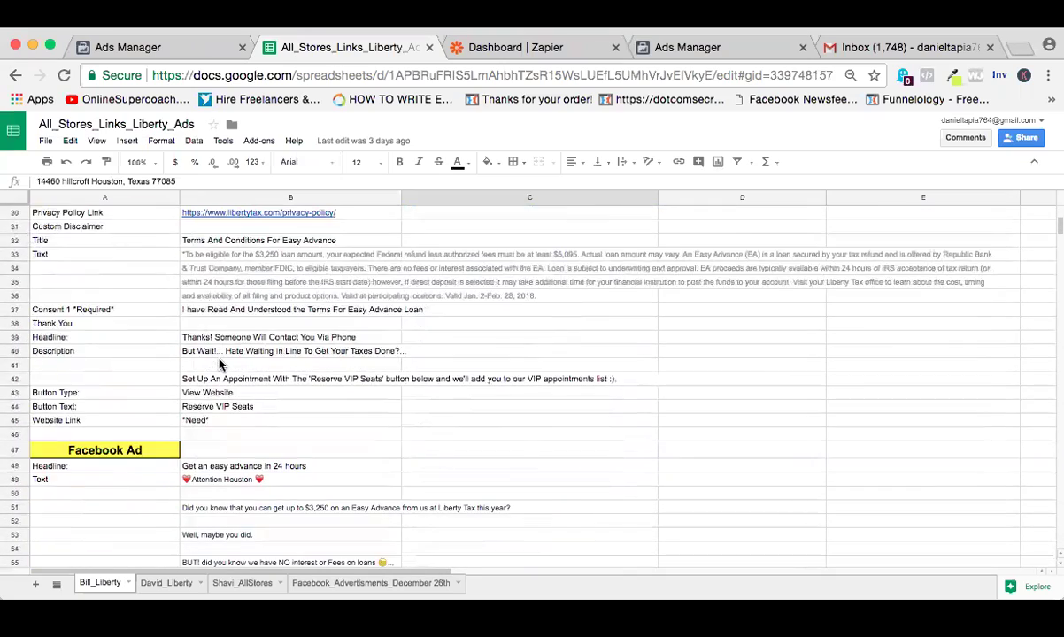
pyautogui.scroll(-5, 220, 364)
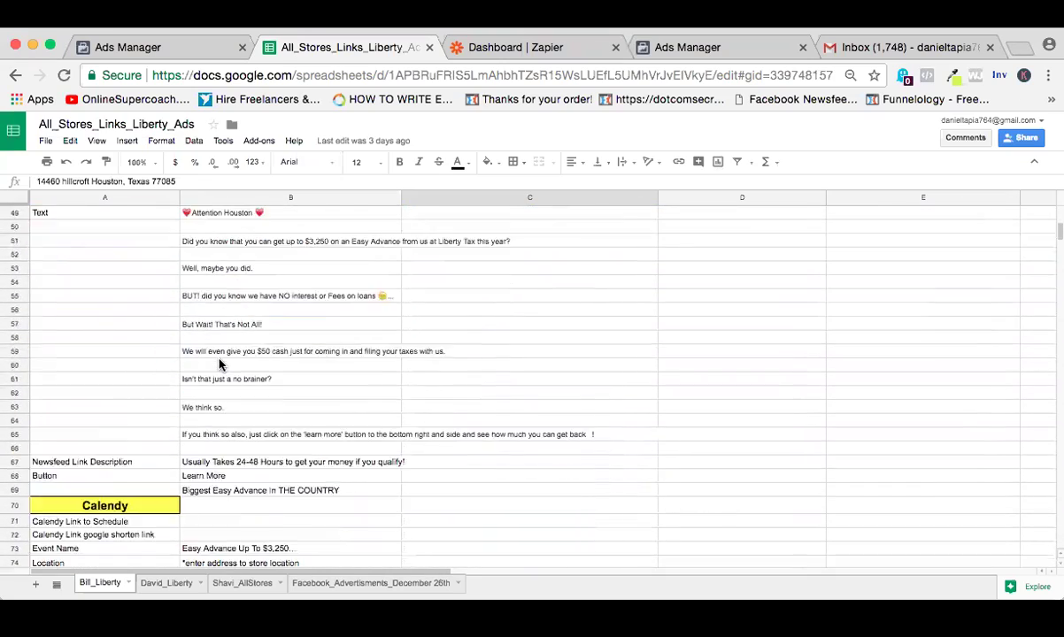
pyautogui.scroll(-7, 219, 365)
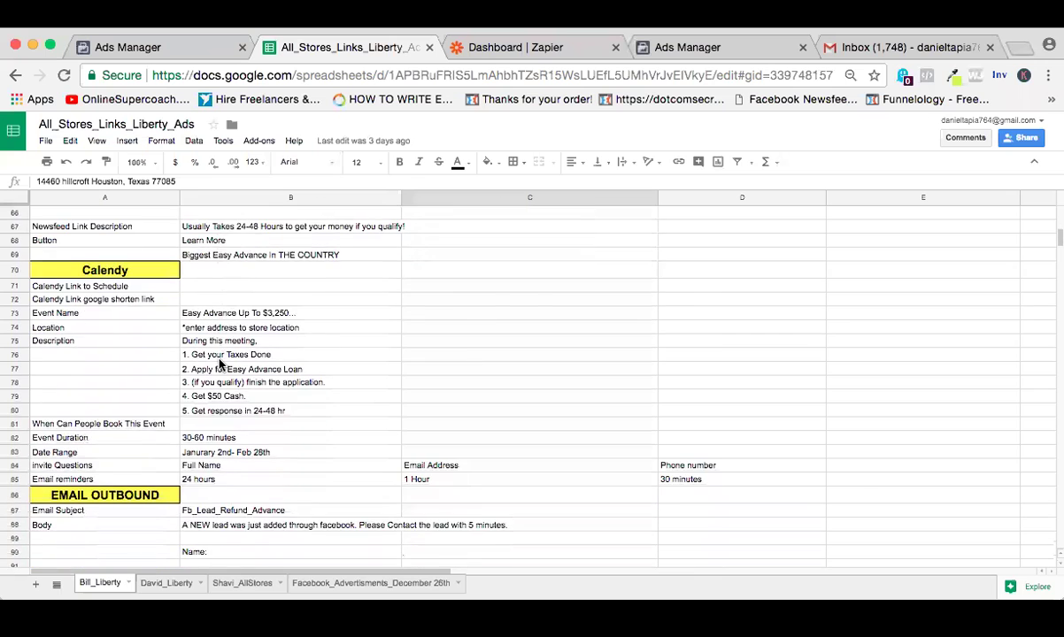
pyautogui.scroll(-1, 219, 364)
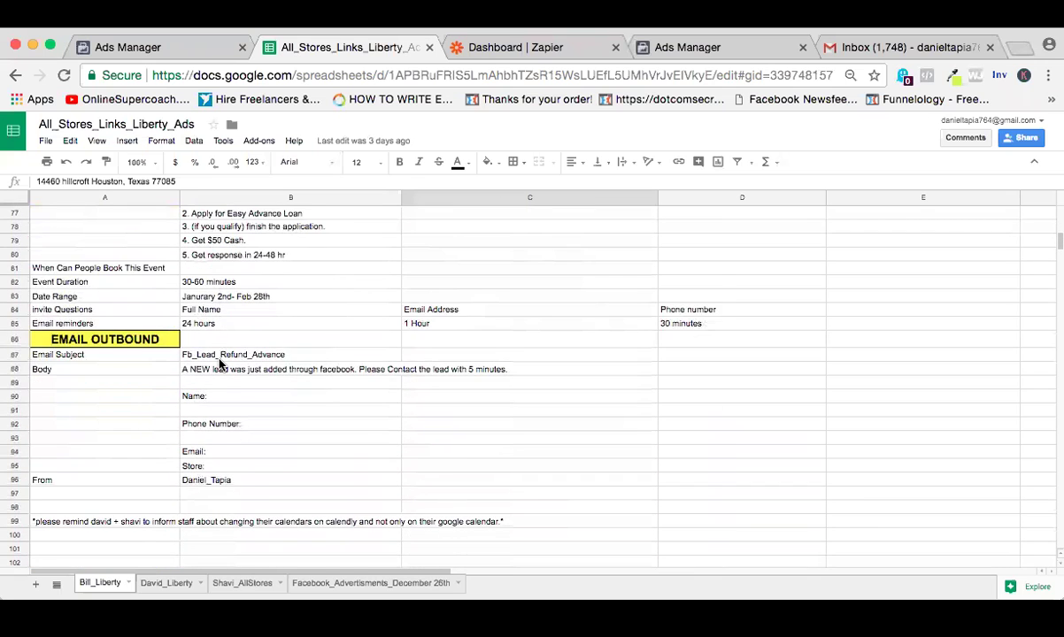
pyautogui.scroll(-1, 220, 365)
pyautogui.scroll(17, 219, 365)
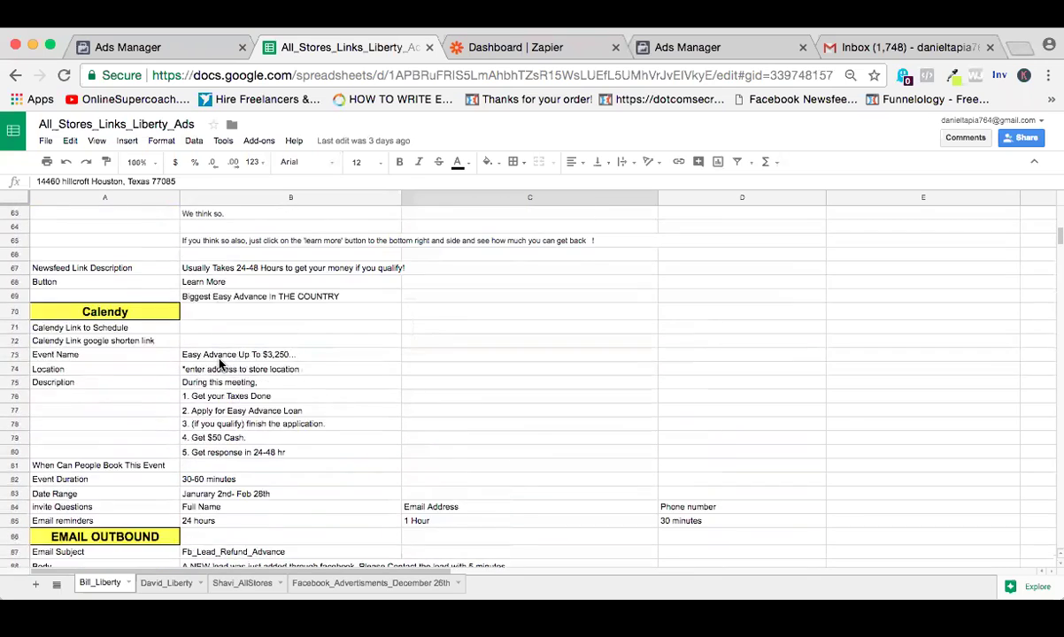
pyautogui.scroll(14, 219, 365)
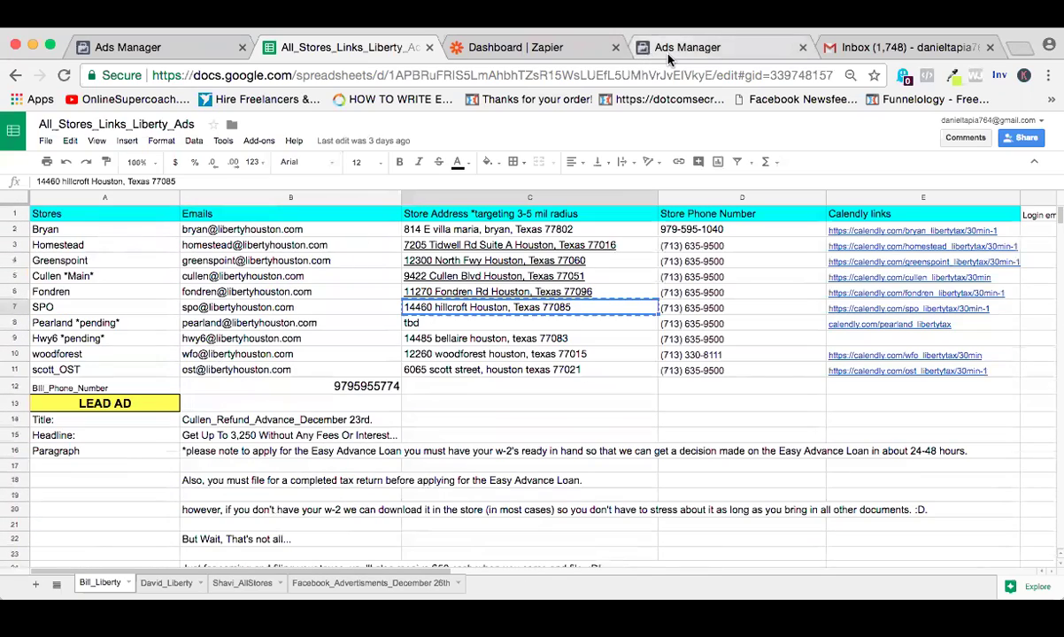
# - Back in Ads Manager, add the copied SPO store address as a targeted location and remove the Tidwell location
pyautogui.click(669, 57)
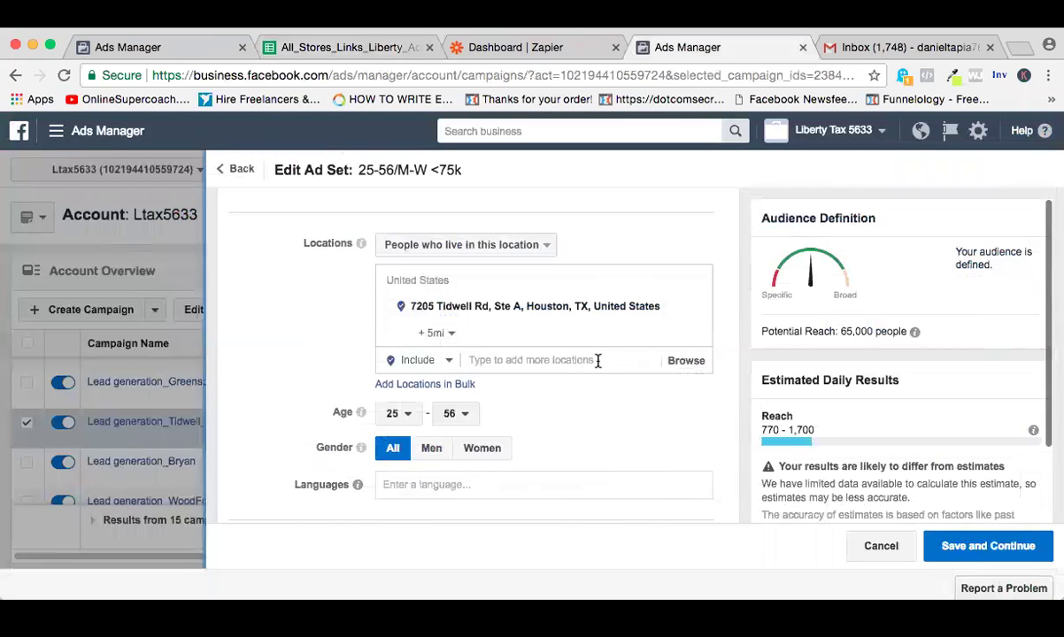
pyautogui.click(597, 361)
pyautogui.press('super+v')
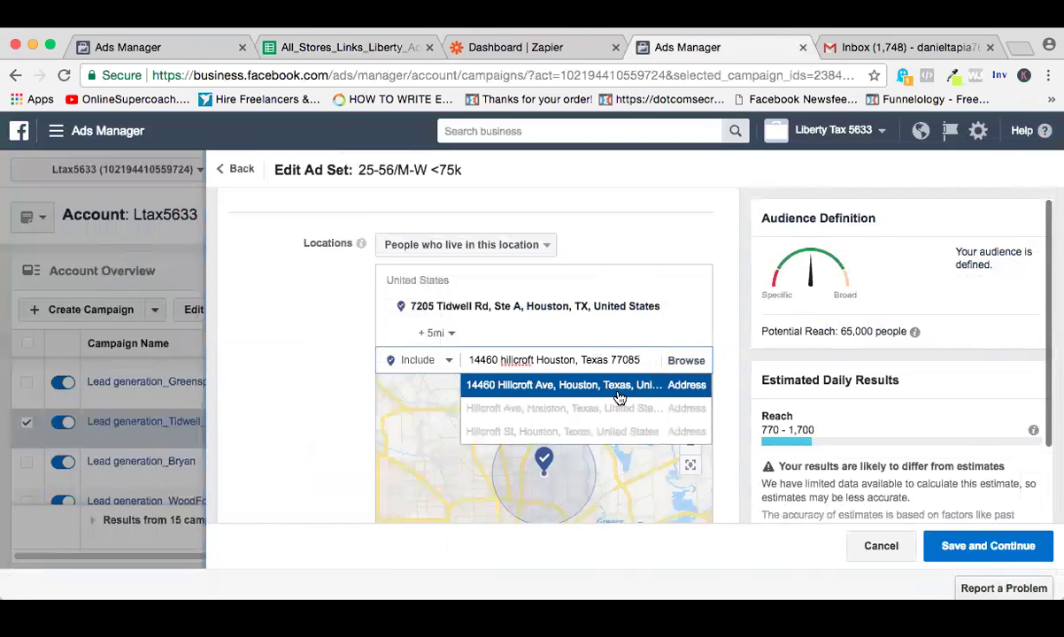
pyautogui.click(620, 386)
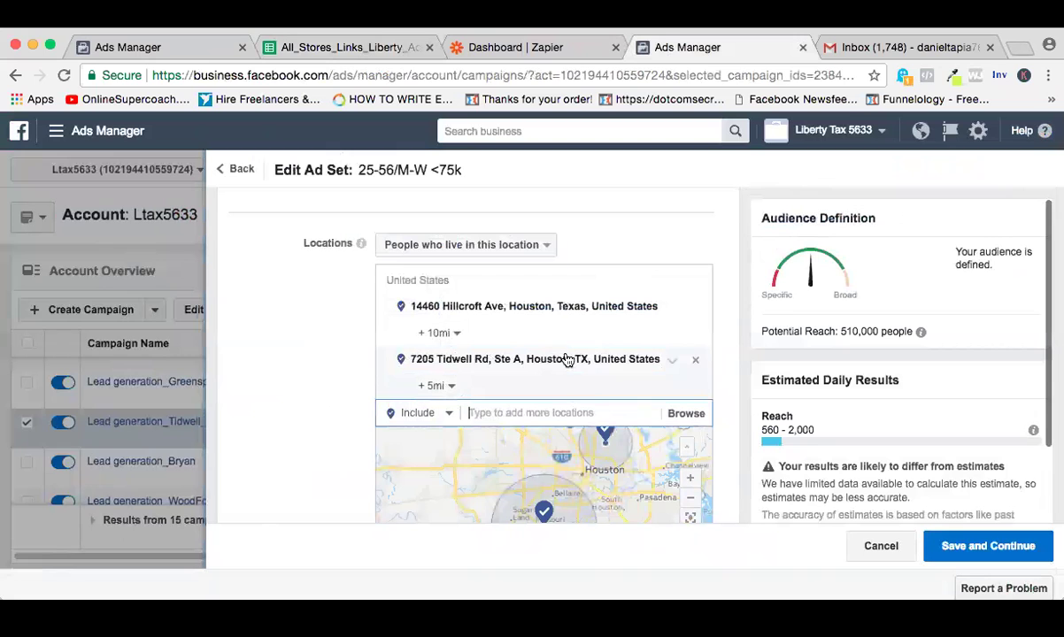
pyautogui.click(696, 364)
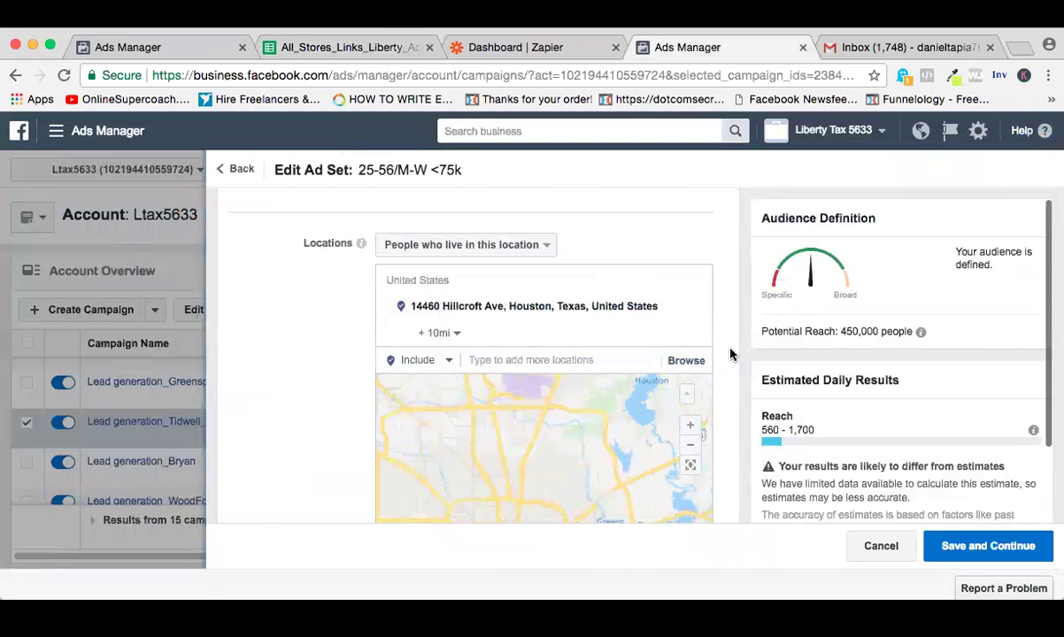
# - Set the targeting radius around the SPO store's location to 5 miles
pyautogui.scroll(-3, 731, 355)
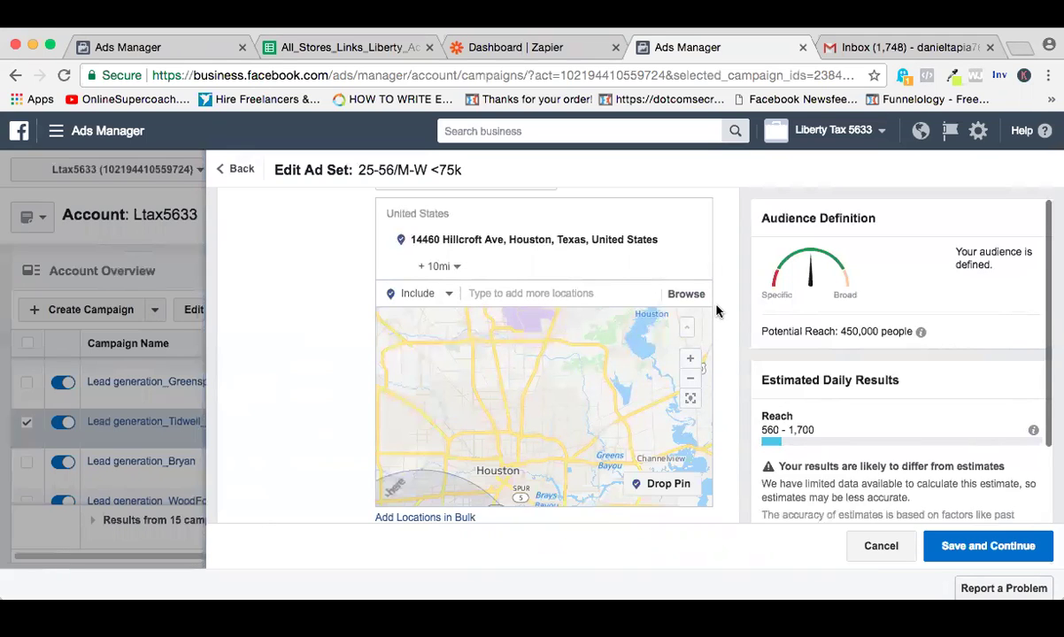
pyautogui.scroll(-1, 717, 308)
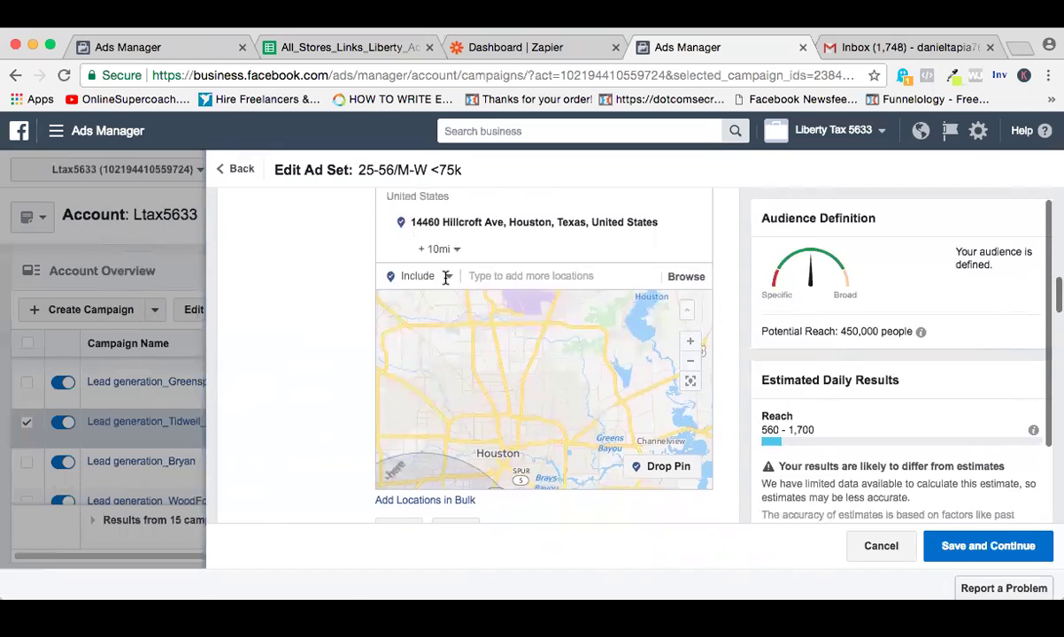
pyautogui.click(436, 248)
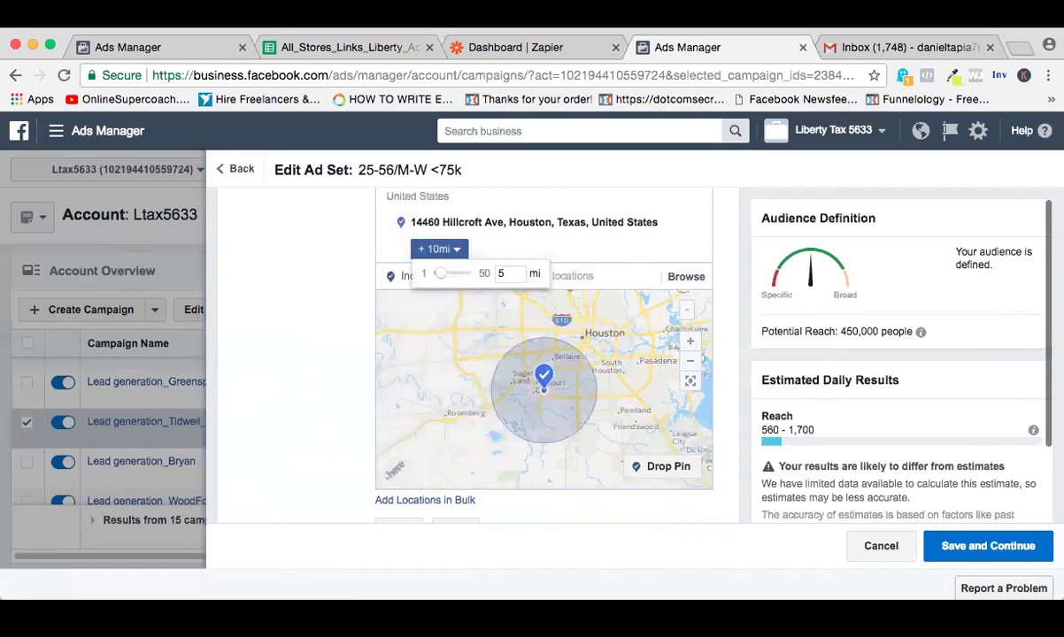
pyautogui.write('5')
pyautogui.press('Return')
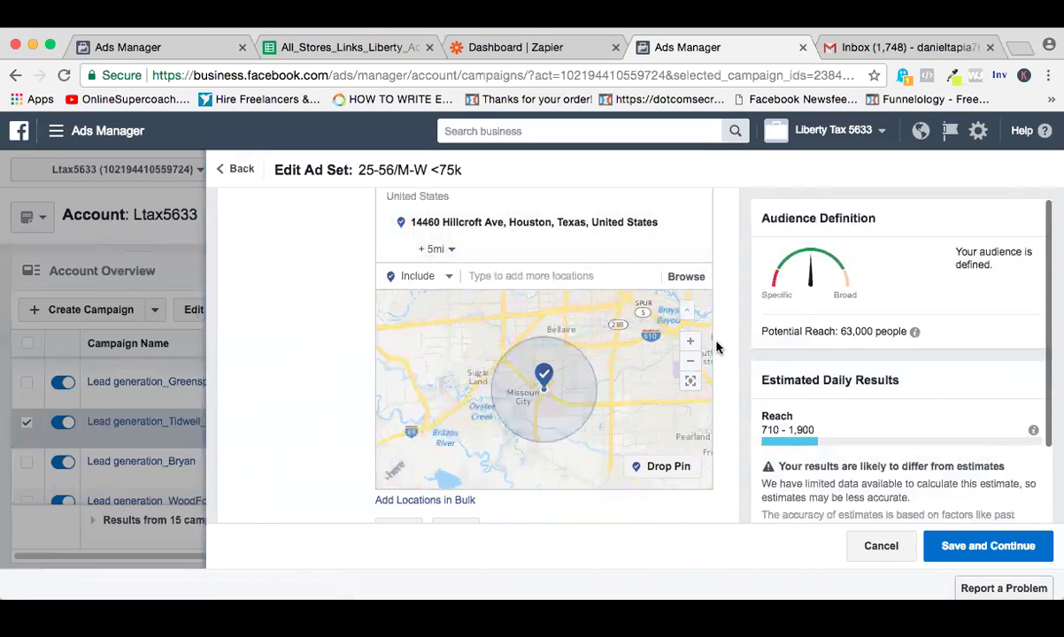
# - Review the ad set's detailed targeting, placements and delivery settings, and save the ad set
pyautogui.scroll(-8, 738, 357)
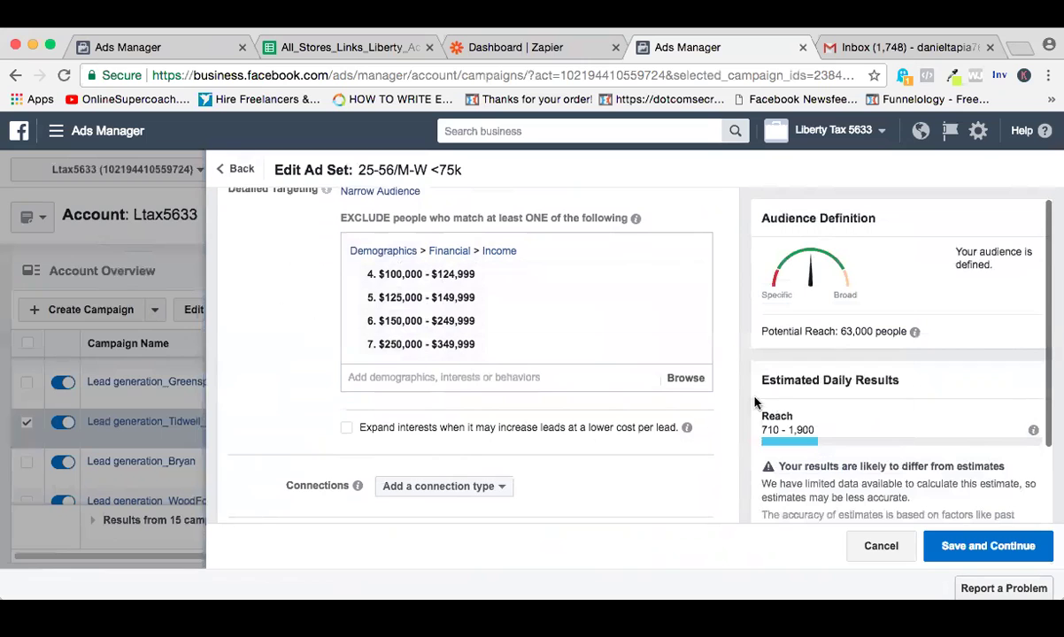
pyautogui.scroll(-3, 734, 368)
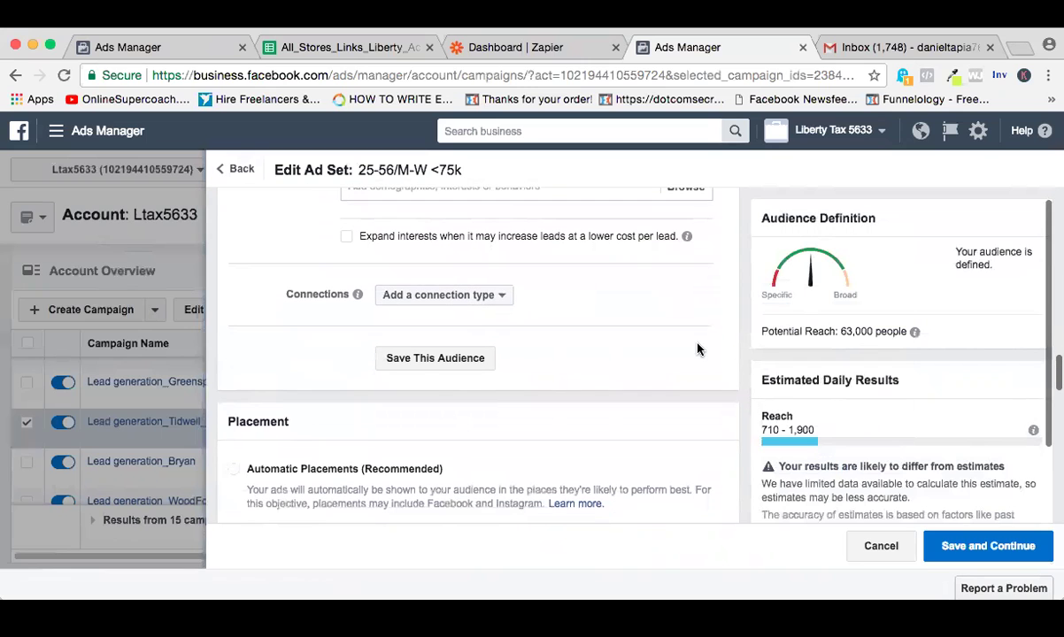
pyautogui.scroll(-7, 697, 349)
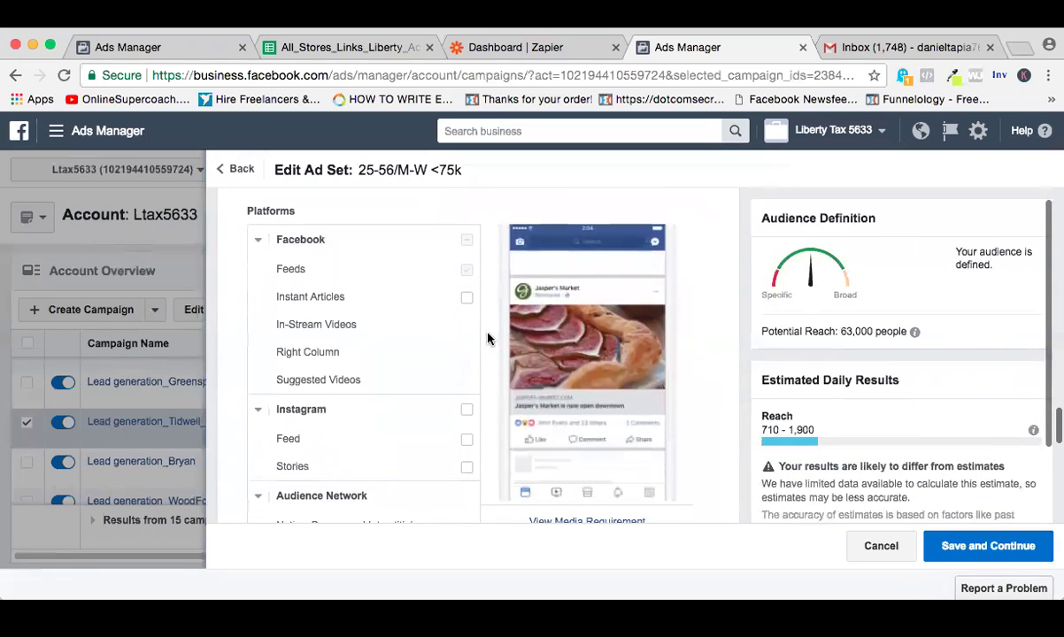
pyautogui.scroll(-4, 723, 350)
pyautogui.scroll(-6, 722, 352)
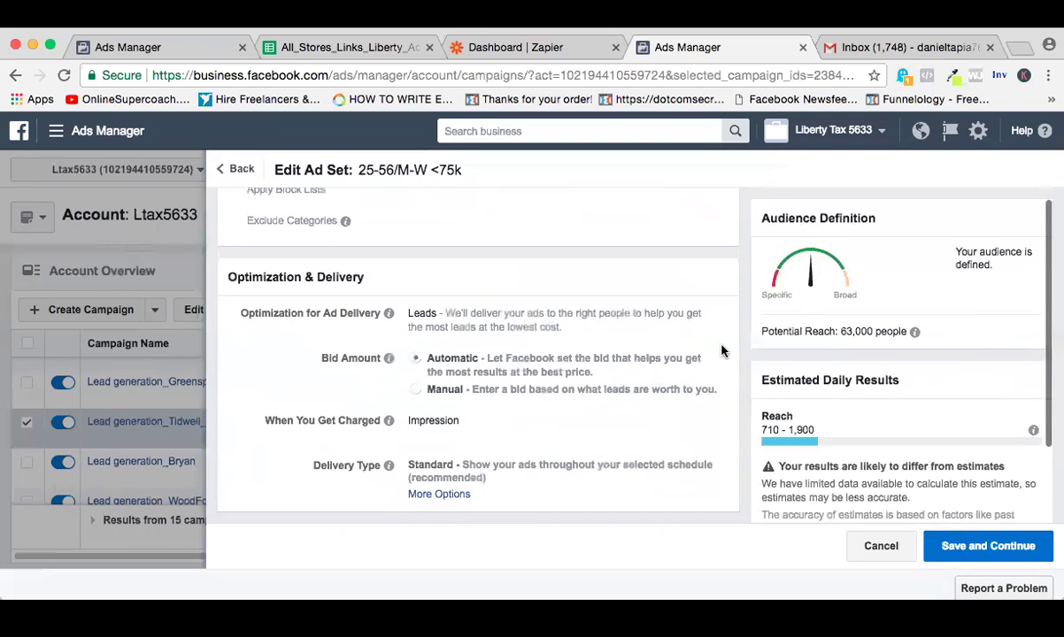
pyautogui.click(981, 539)
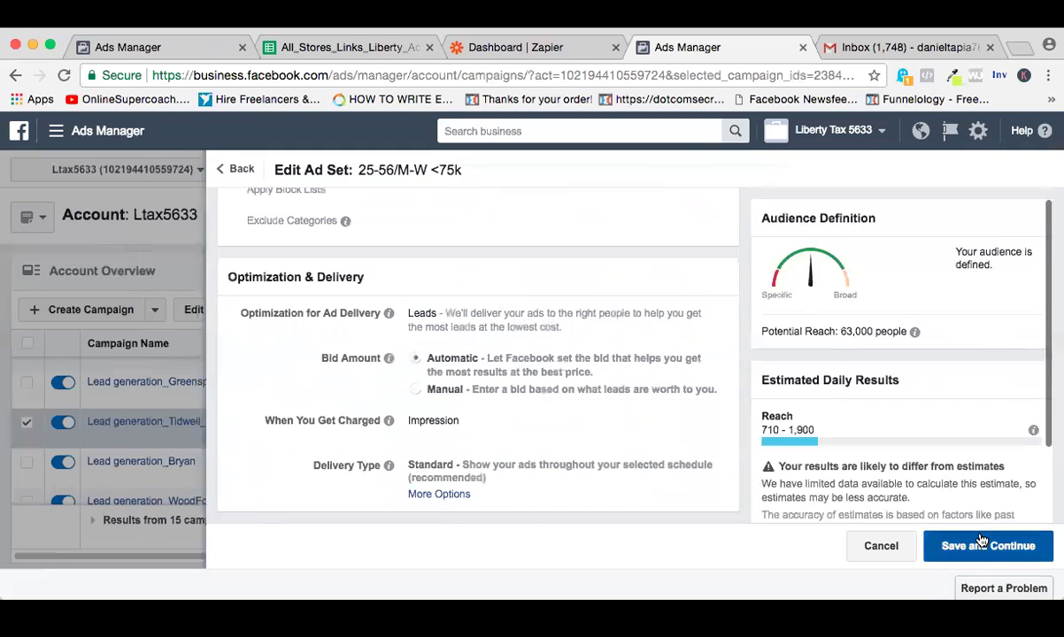
pyautogui.click(981, 541)
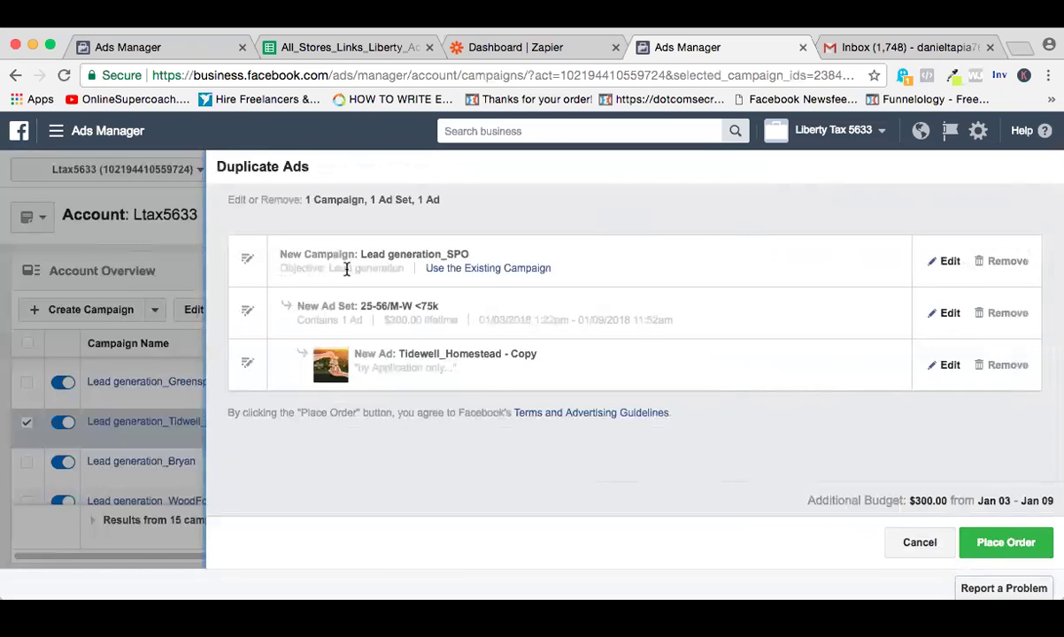
# - Open the duplicated ad for editing and rename it SPO, copying the store name from the spreadsheet's store list
pyautogui.click(949, 314)
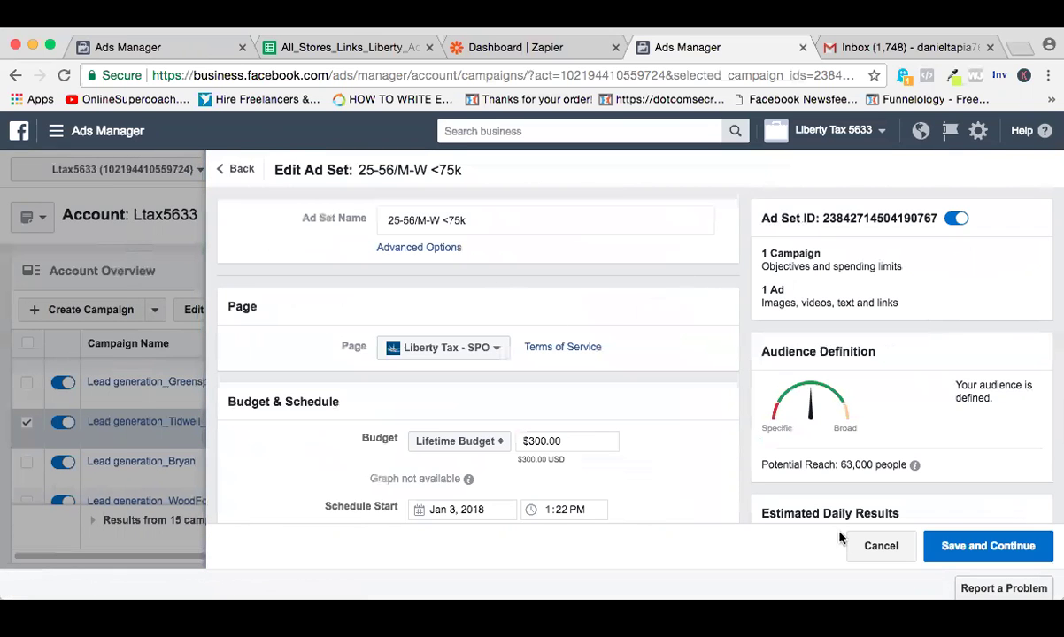
pyautogui.click(881, 547)
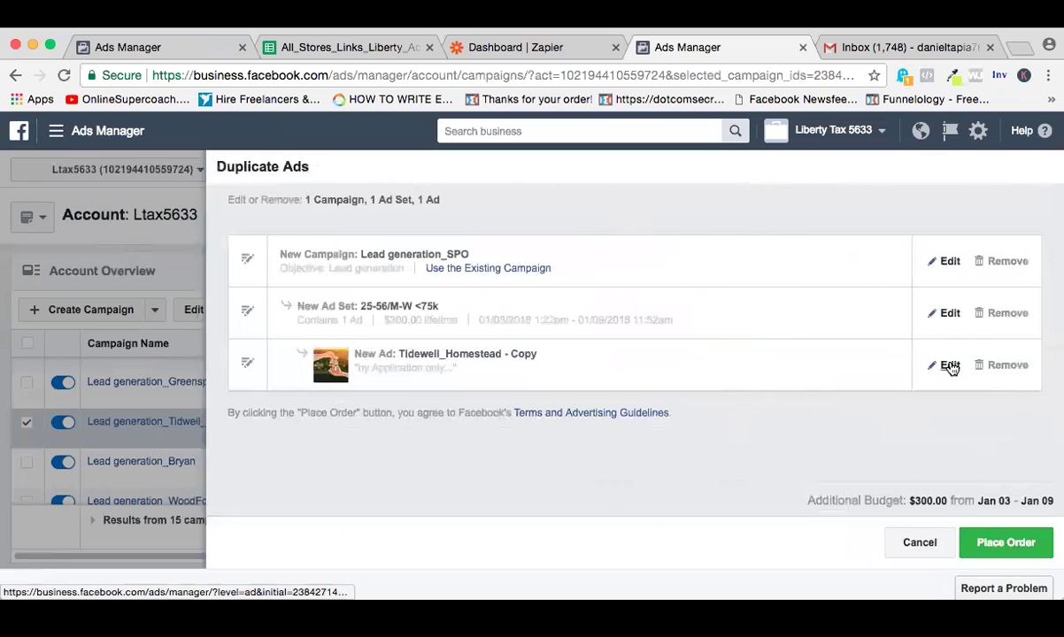
pyautogui.click(949, 365)
pyautogui.click(355, 246)
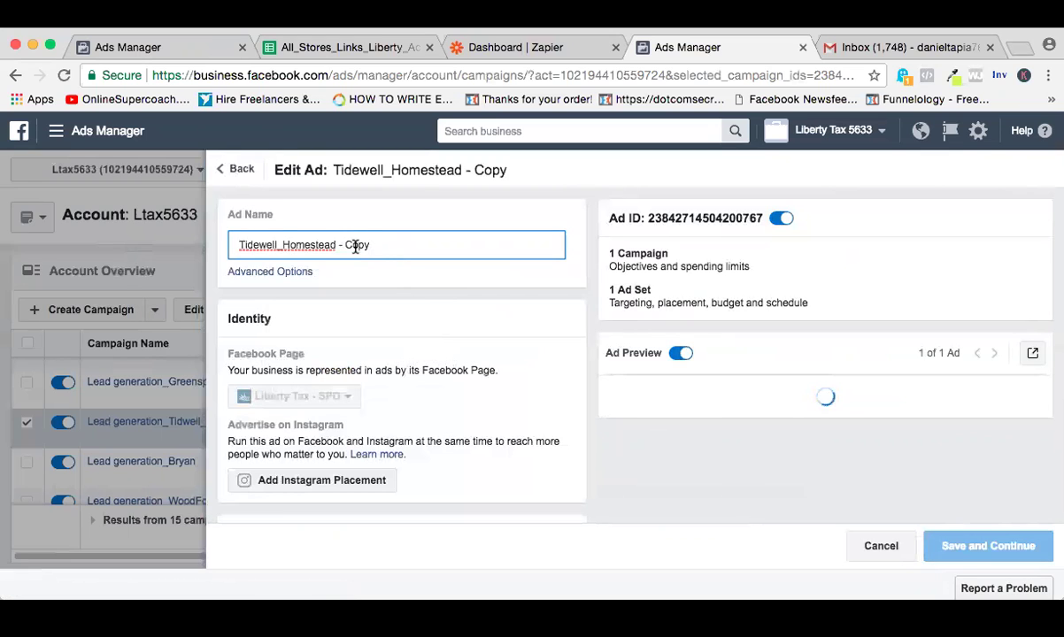
pyautogui.press('super+a')
pyautogui.press('BackSpace')
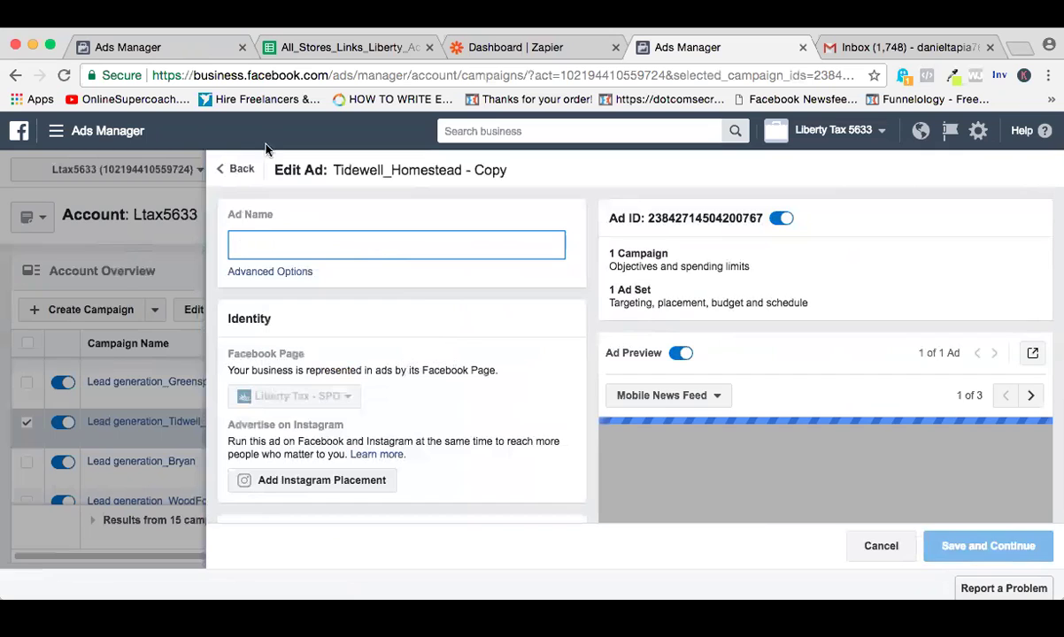
pyautogui.click(351, 47)
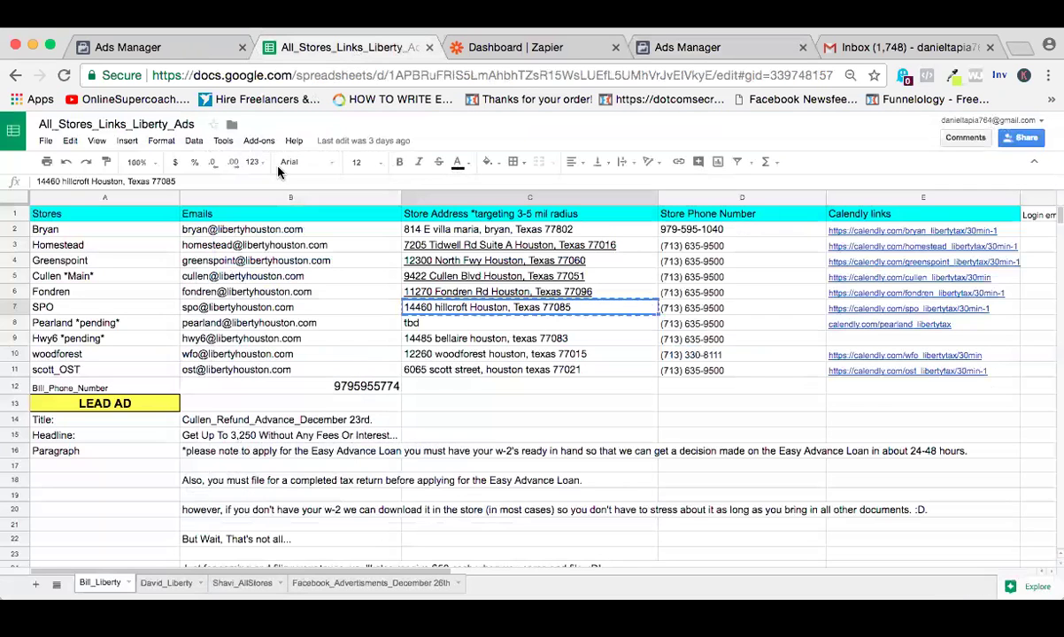
pyautogui.click(79, 306)
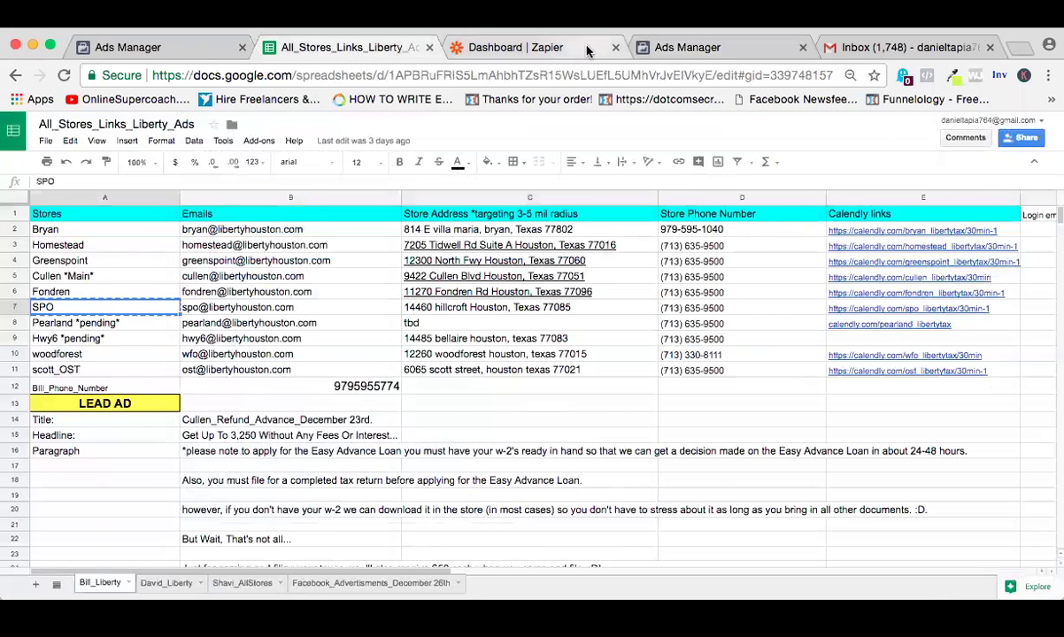
pyautogui.click(532, 47)
pyautogui.click(759, 53)
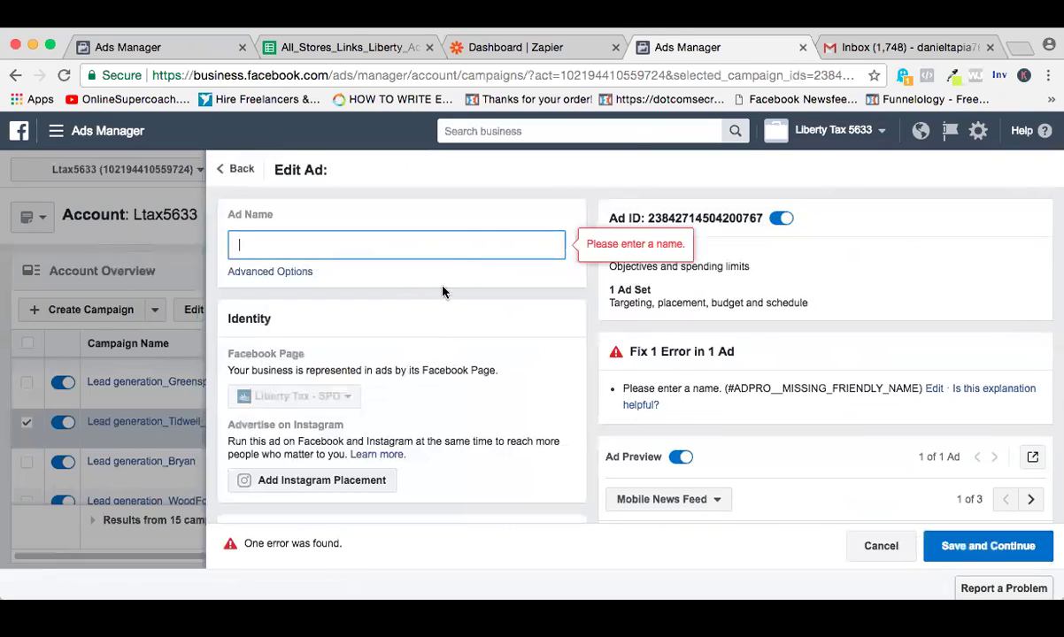
pyautogui.click(461, 283)
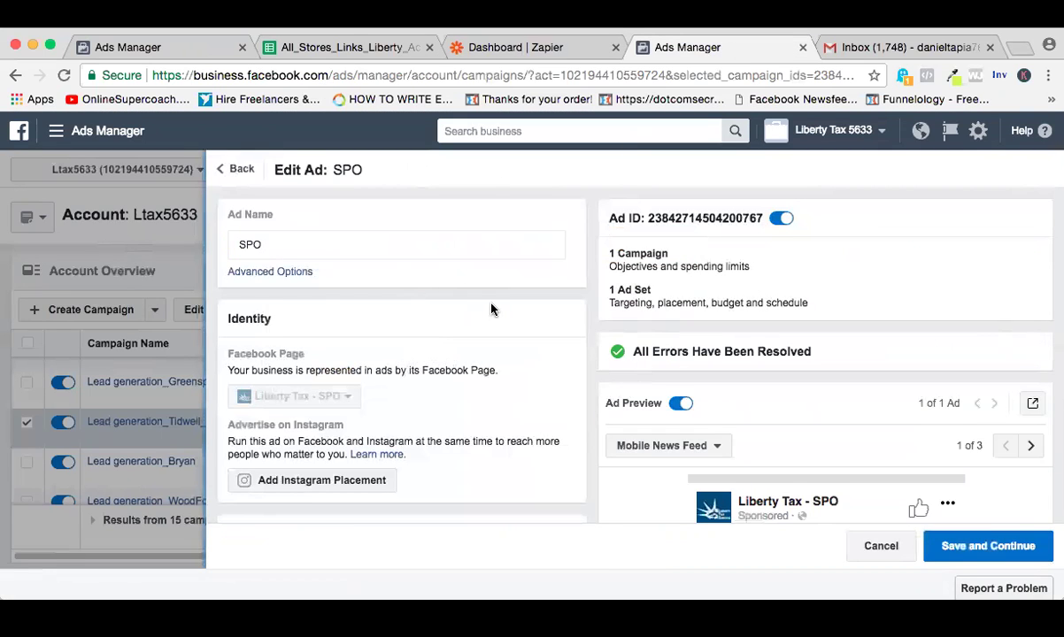
# - Examine the SPO ad's identity, creative image, ad text, headline and link description
pyautogui.scroll(-3, 460, 284)
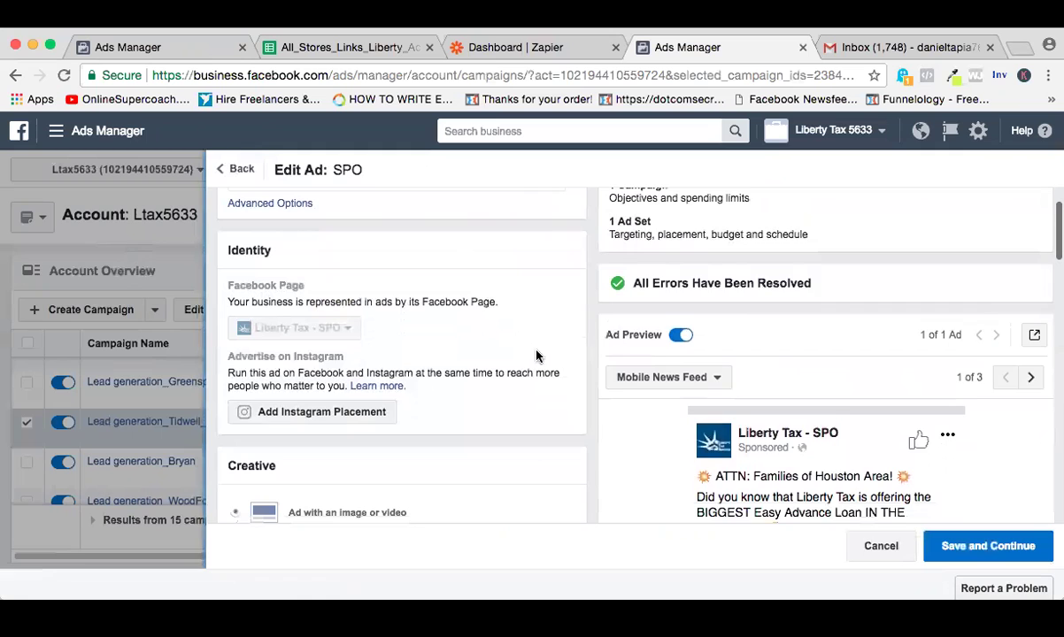
pyautogui.scroll(-1, 536, 354)
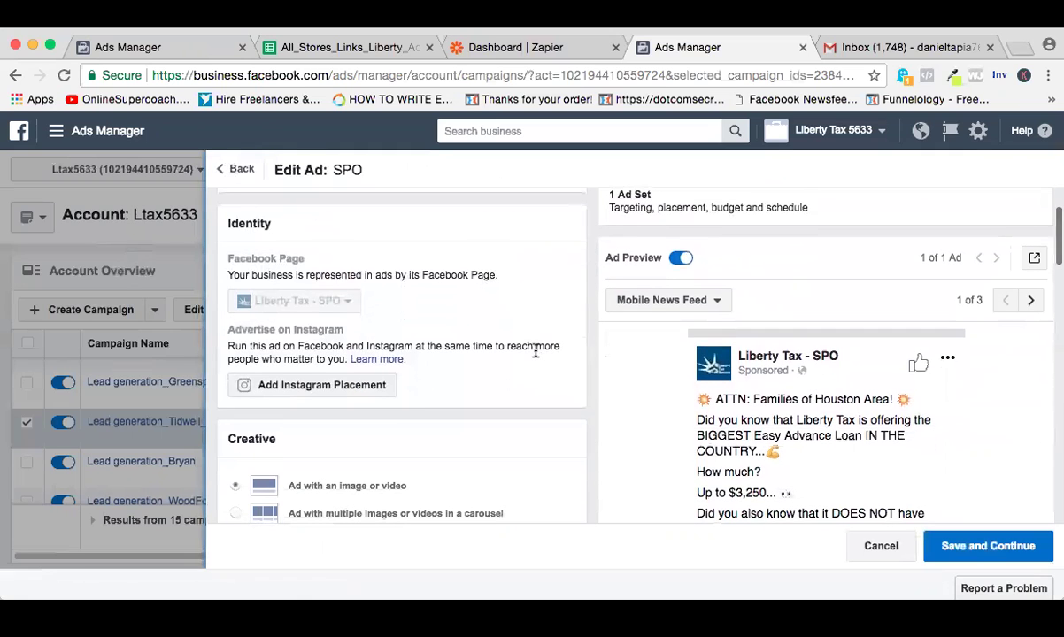
pyautogui.scroll(-2, 536, 354)
pyautogui.scroll(-8, 536, 356)
pyautogui.scroll(-4, 548, 414)
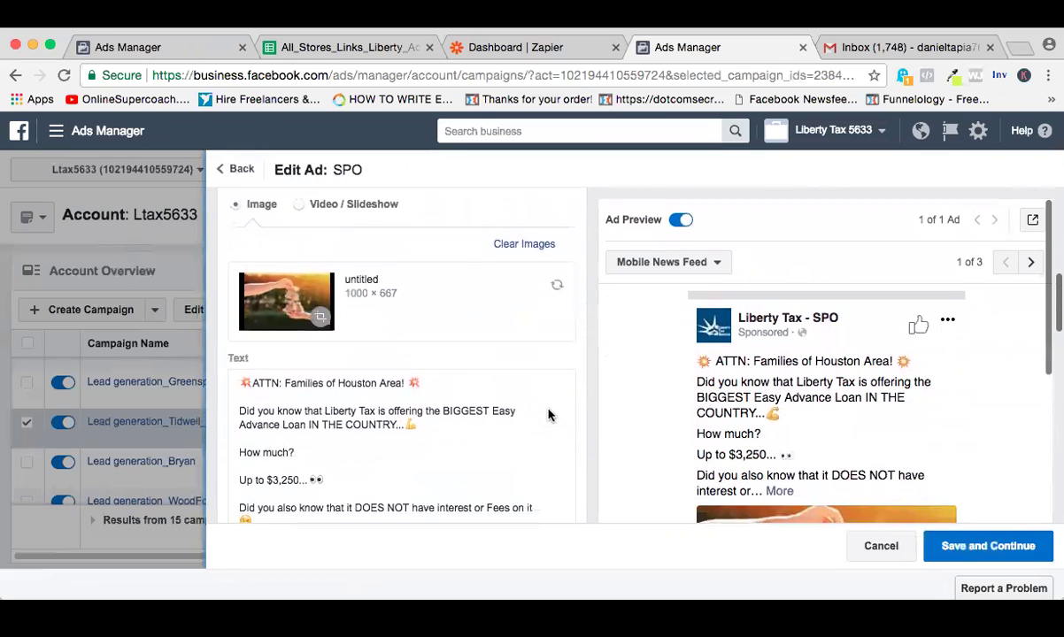
pyautogui.scroll(-2, 548, 412)
pyautogui.scroll(-6, 502, 445)
pyautogui.scroll(2, 502, 445)
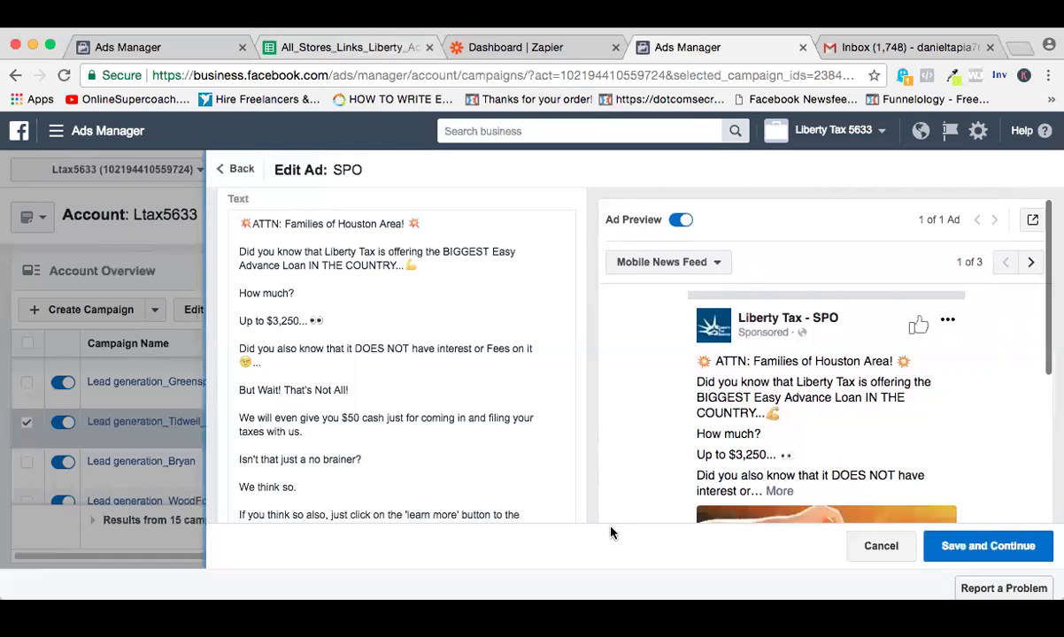
pyautogui.scroll(2, 504, 407)
pyautogui.scroll(4, 504, 408)
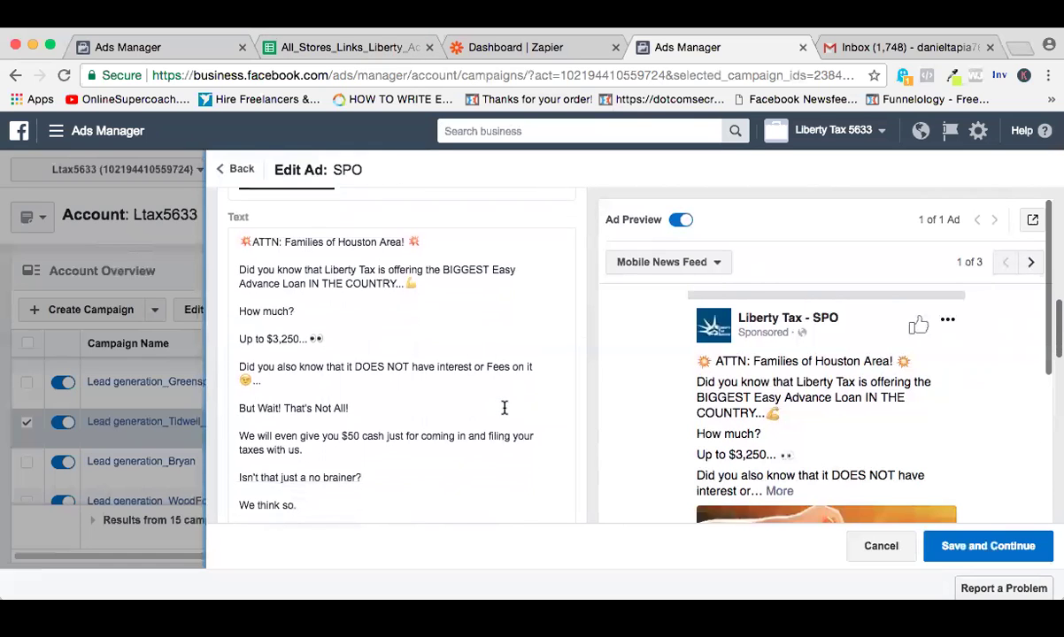
pyautogui.scroll(-2, 504, 413)
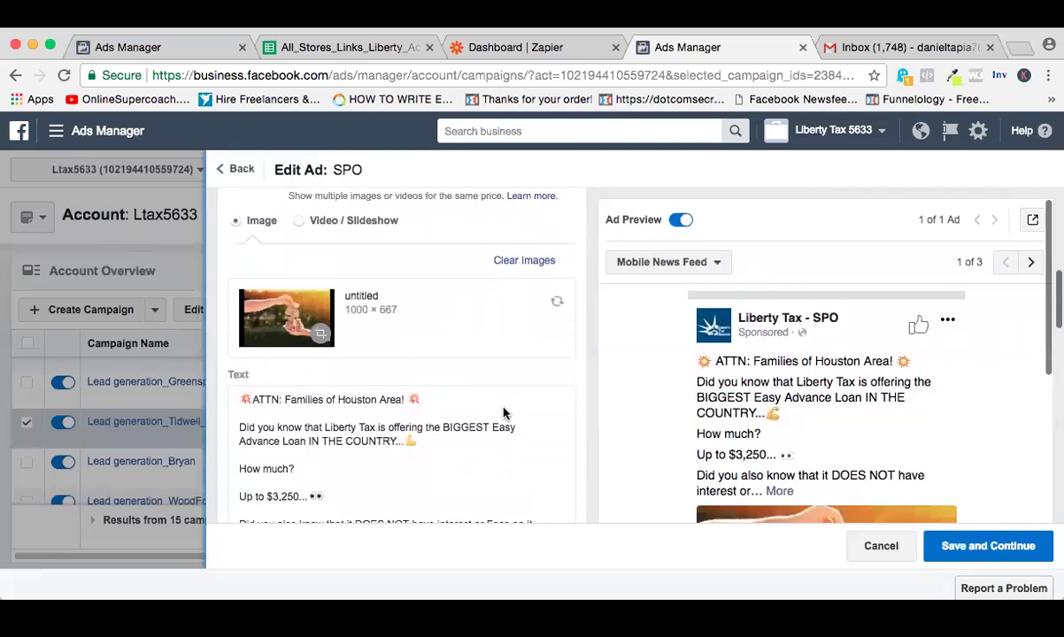
pyautogui.scroll(-3, 687, 411)
pyautogui.scroll(-1, 728, 442)
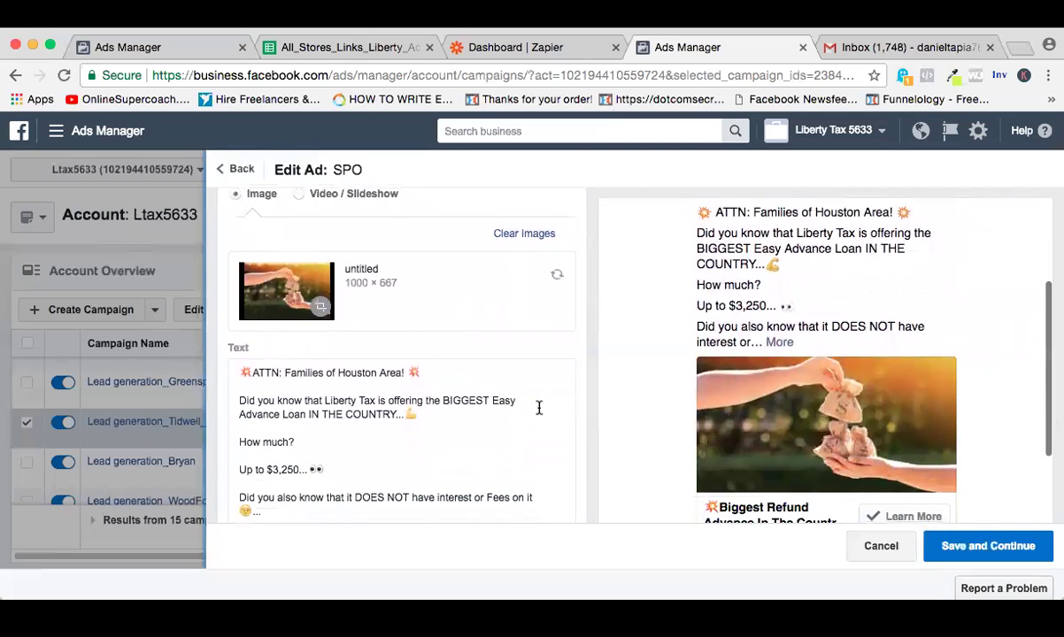
pyautogui.scroll(-4, 536, 407)
pyautogui.scroll(-2, 537, 407)
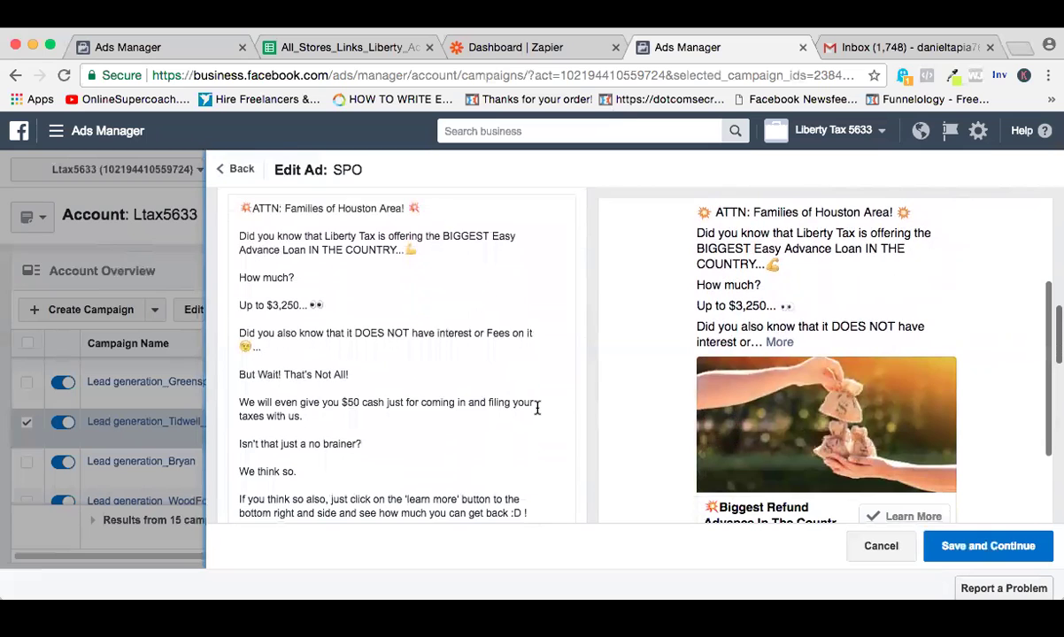
pyautogui.scroll(2, 539, 407)
pyautogui.scroll(-1, 539, 406)
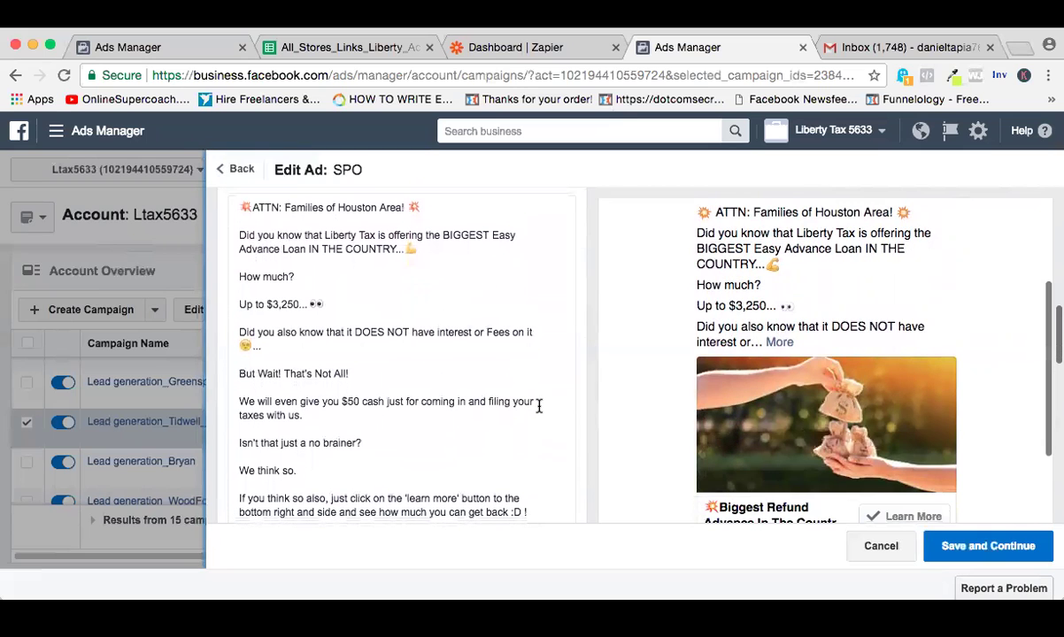
pyautogui.scroll(-3, 542, 386)
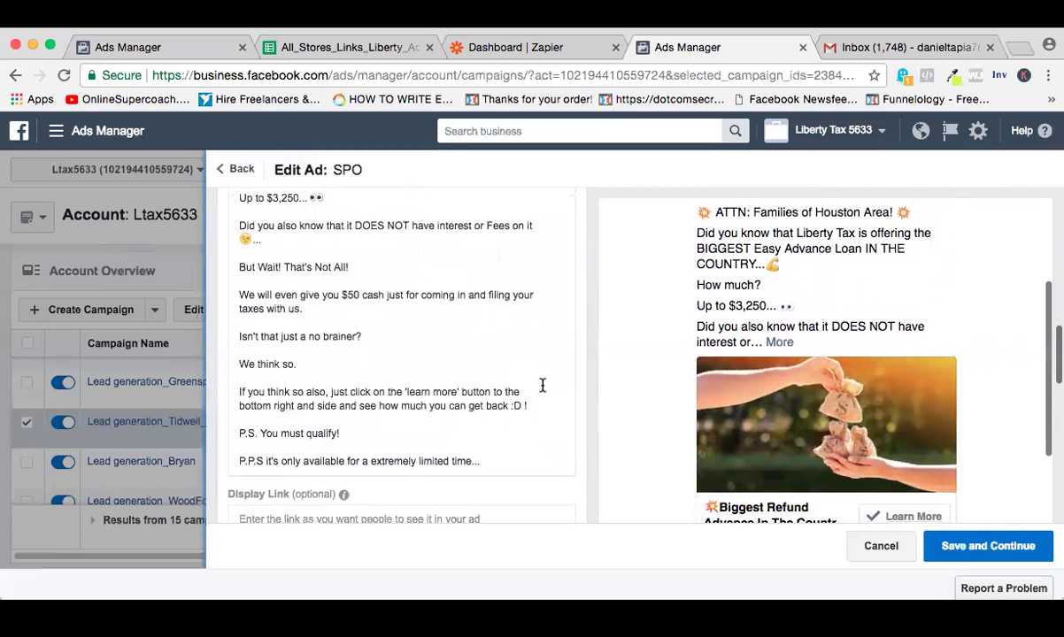
pyautogui.scroll(-4, 542, 385)
pyautogui.scroll(-1, 542, 386)
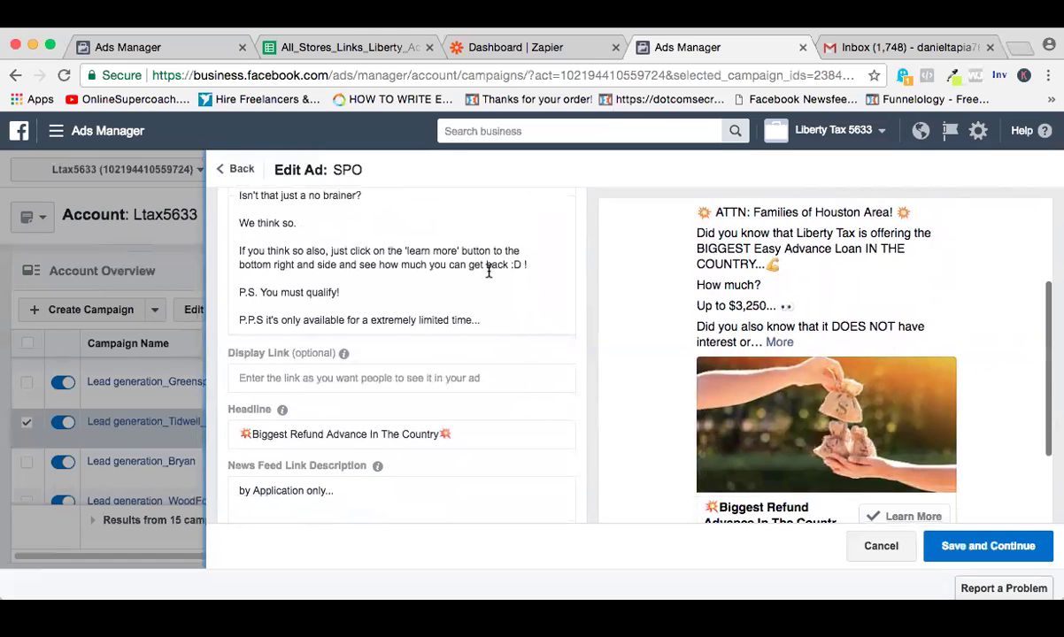
pyautogui.scroll(8, 489, 272)
pyautogui.scroll(-3, 488, 272)
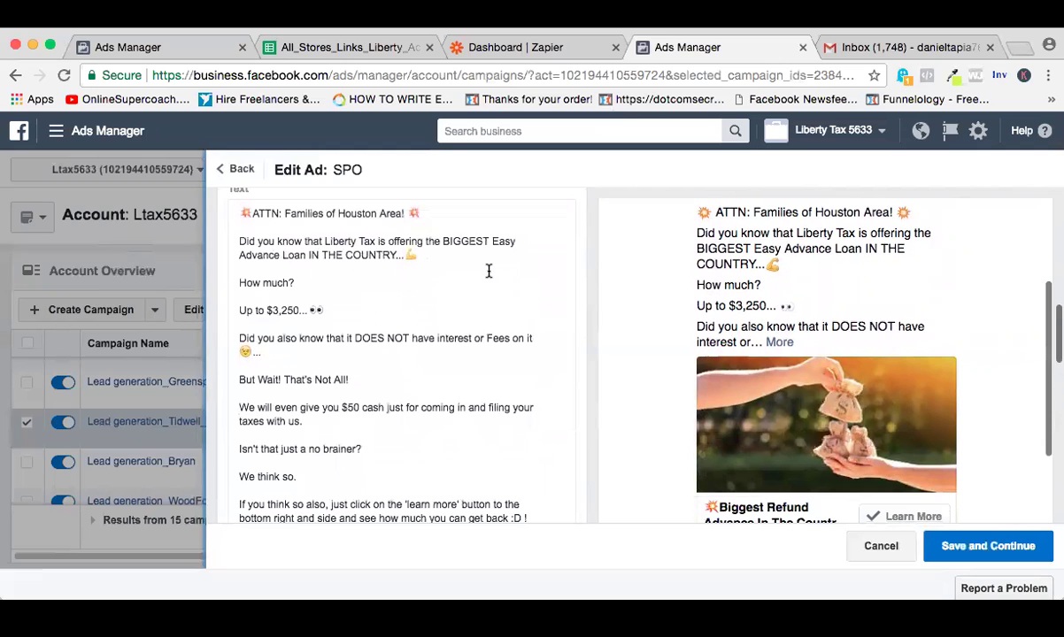
pyautogui.scroll(-7, 489, 271)
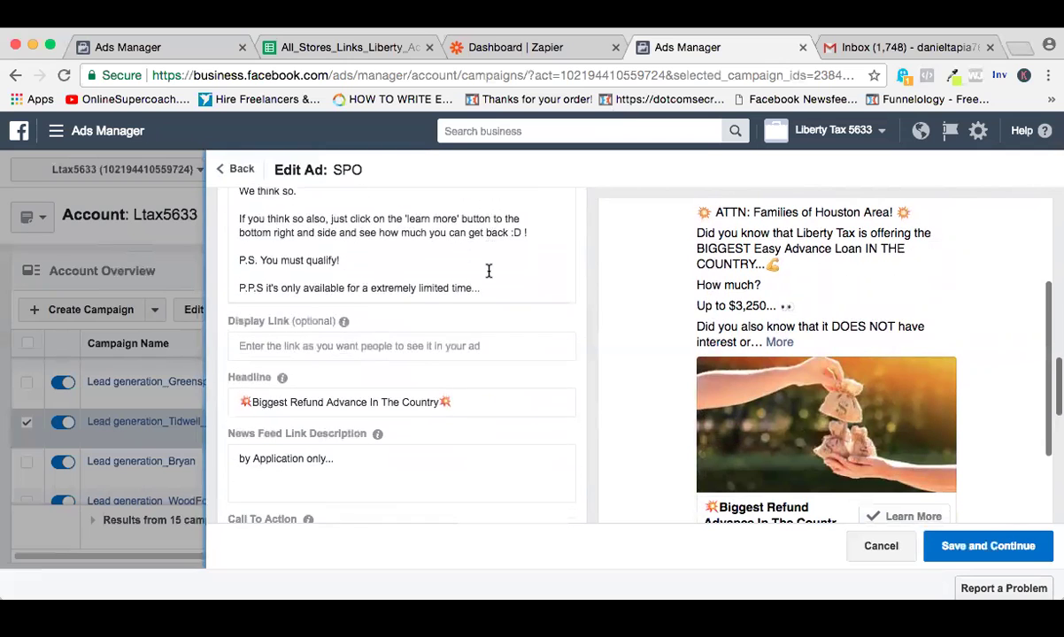
pyautogui.scroll(-6, 487, 275)
# - Clear the ad's current image and open the free stock image search for a replacement
pyautogui.scroll(15, 487, 275)
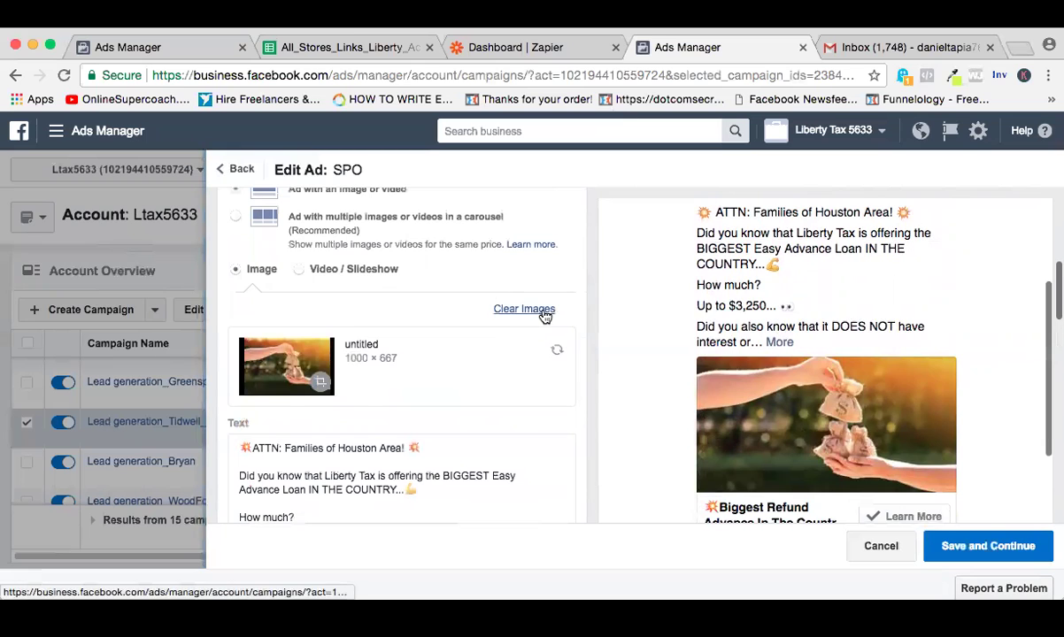
pyautogui.click(518, 299)
pyautogui.click(296, 314)
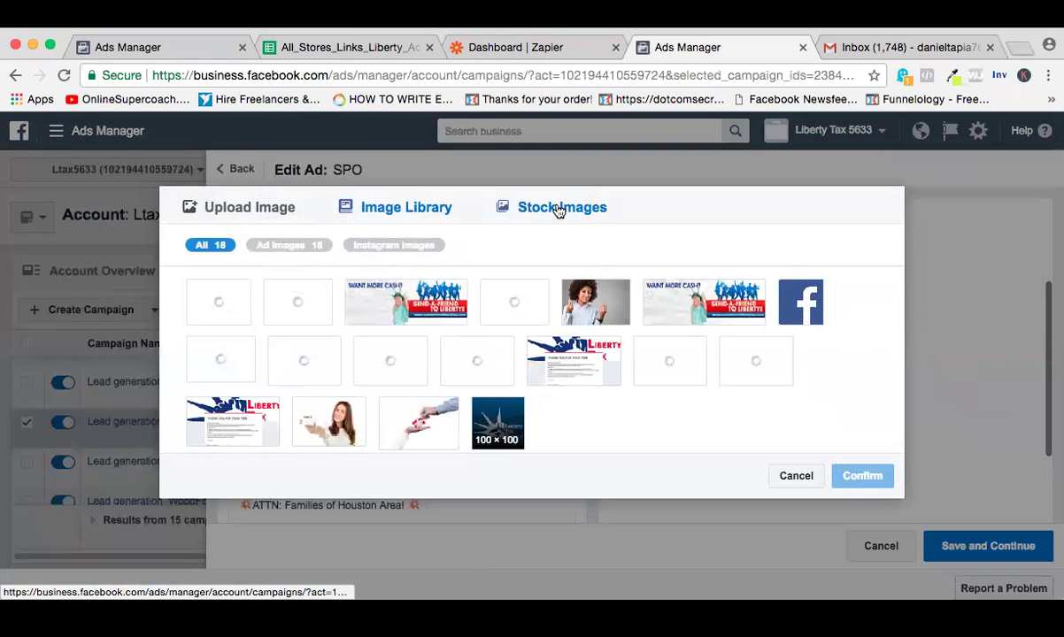
pyautogui.click(558, 209)
pyautogui.click(478, 243)
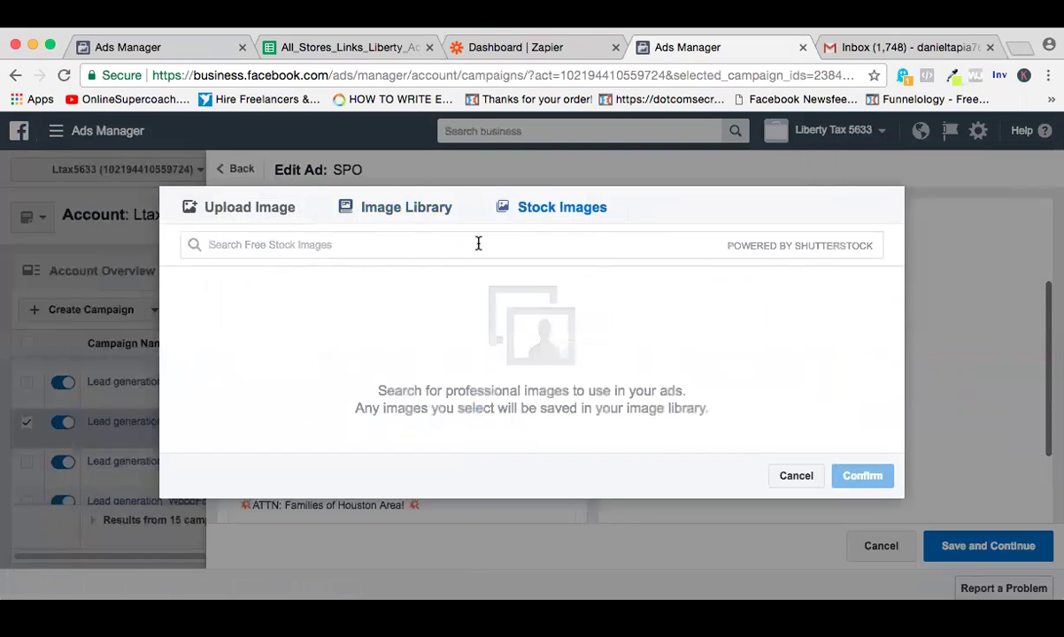
pyautogui.write('Money')
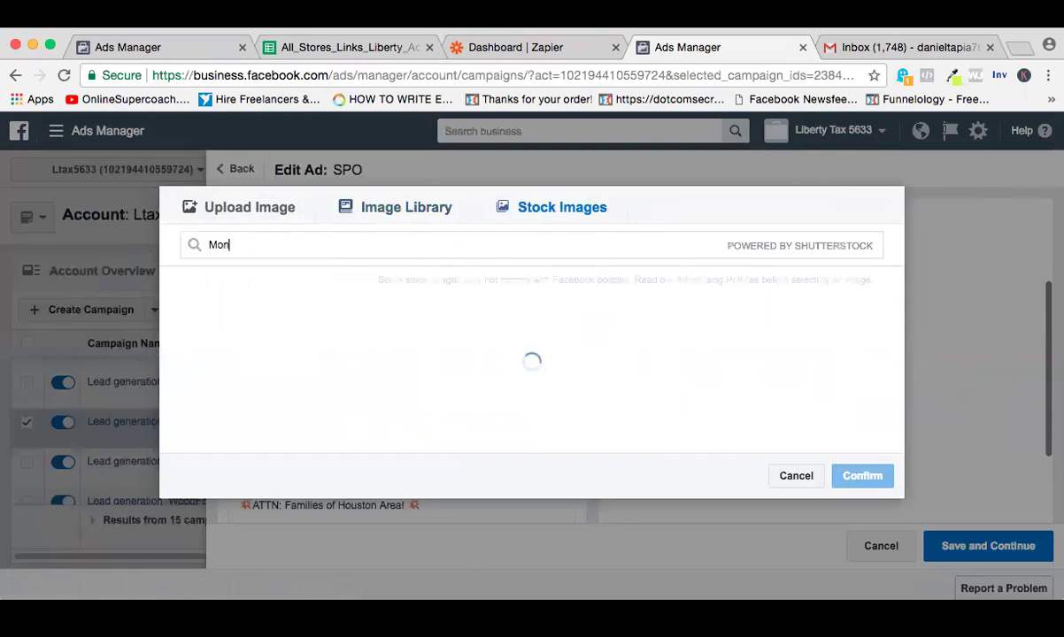
pyautogui.press('BackSpace')
pyautogui.press('BackSpace')
pyautogui.press('BackSpace')
pyautogui.press('BackSpace')
pyautogui.press('BackSpace')
# - Search the stock images for "Happy" and use the photo of the family laughing on the sofa as the ad image
pyautogui.write('Happy')
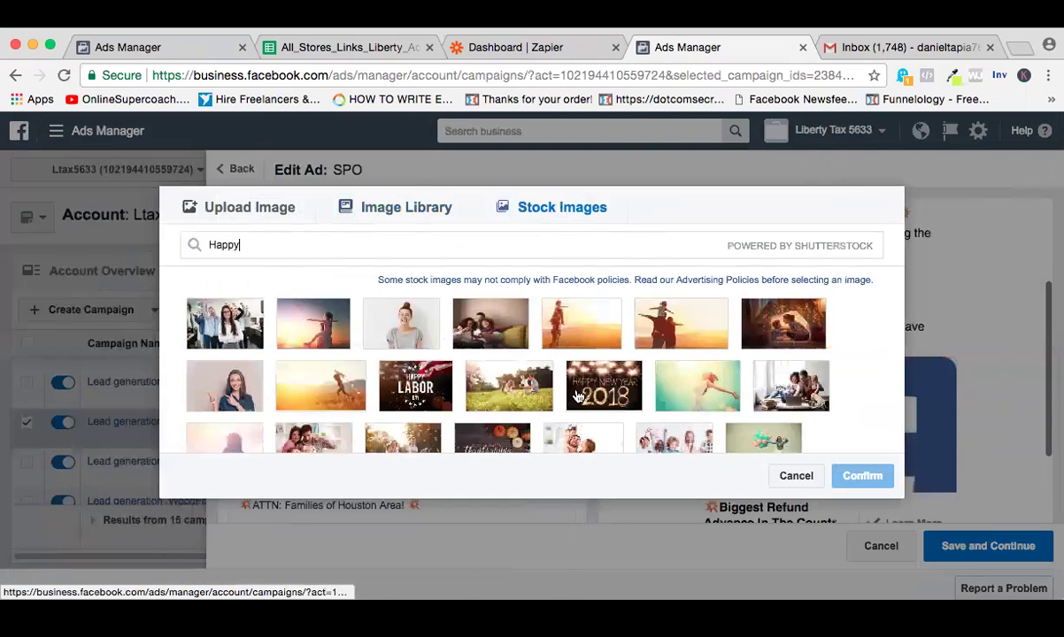
pyautogui.moveTo(221, 396)
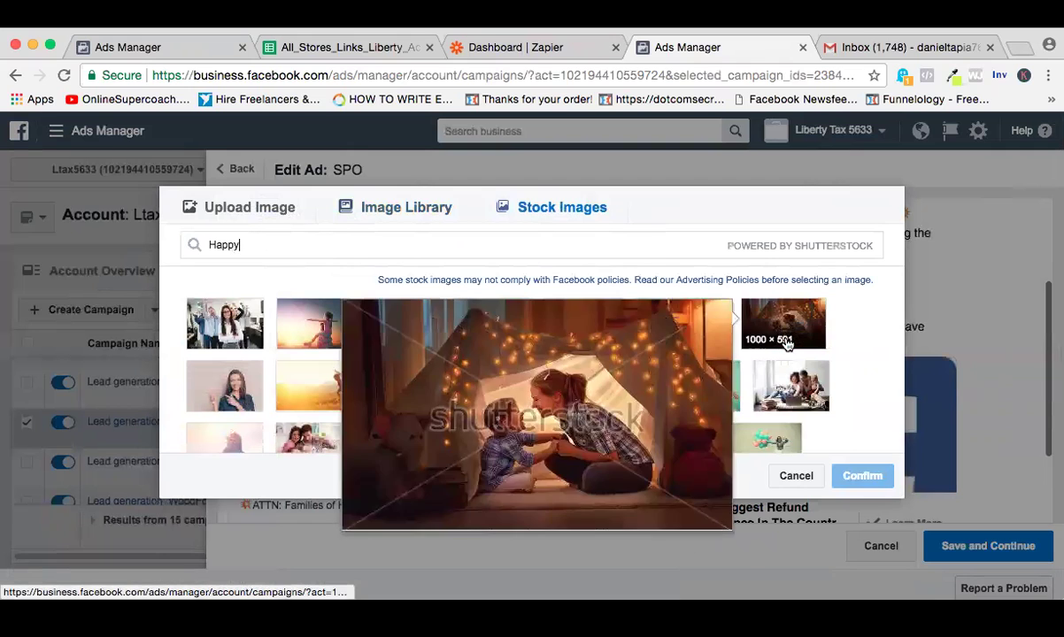
pyautogui.moveTo(794, 393)
pyautogui.scroll(-2, 793, 394)
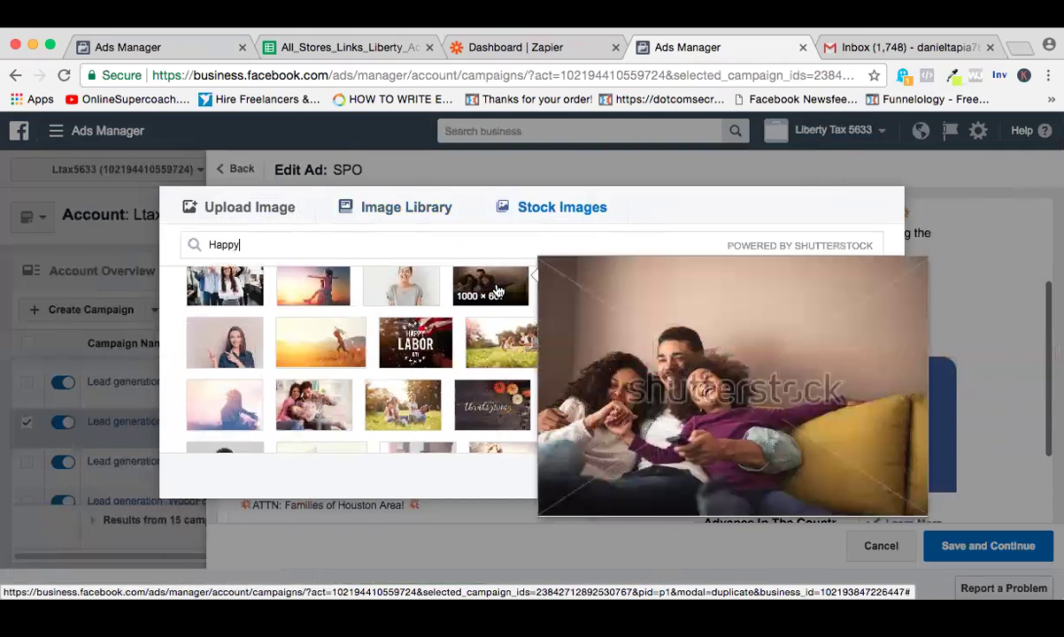
pyautogui.click(494, 288)
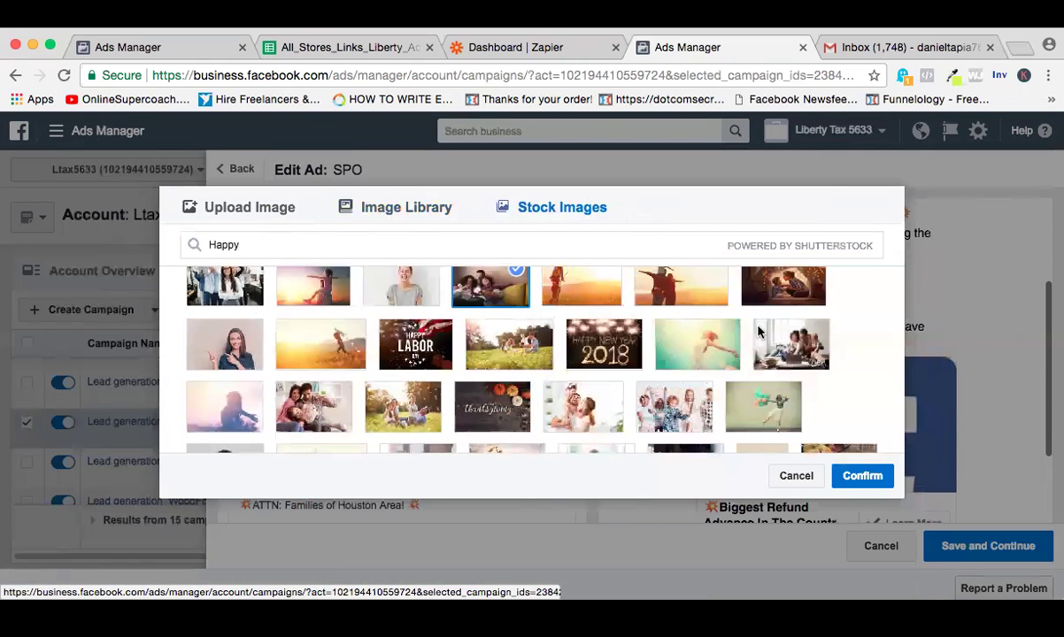
pyautogui.click(874, 475)
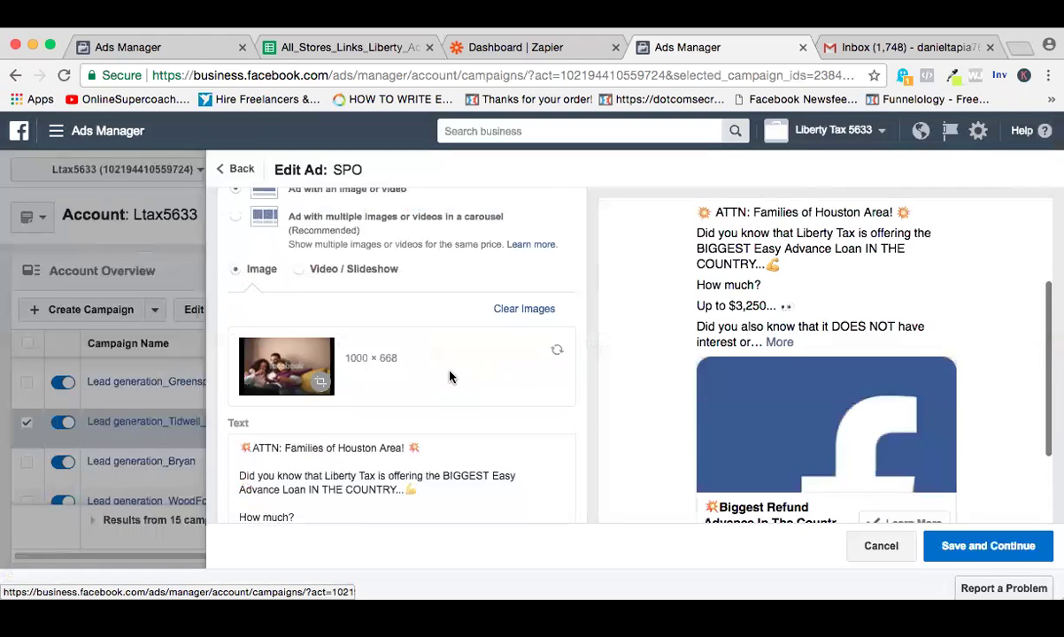
# - Start a new blank lead form for the SPO ad in place of the Tidewell_Homestead_Refund_Advance form
pyautogui.scroll(-5, 453, 316)
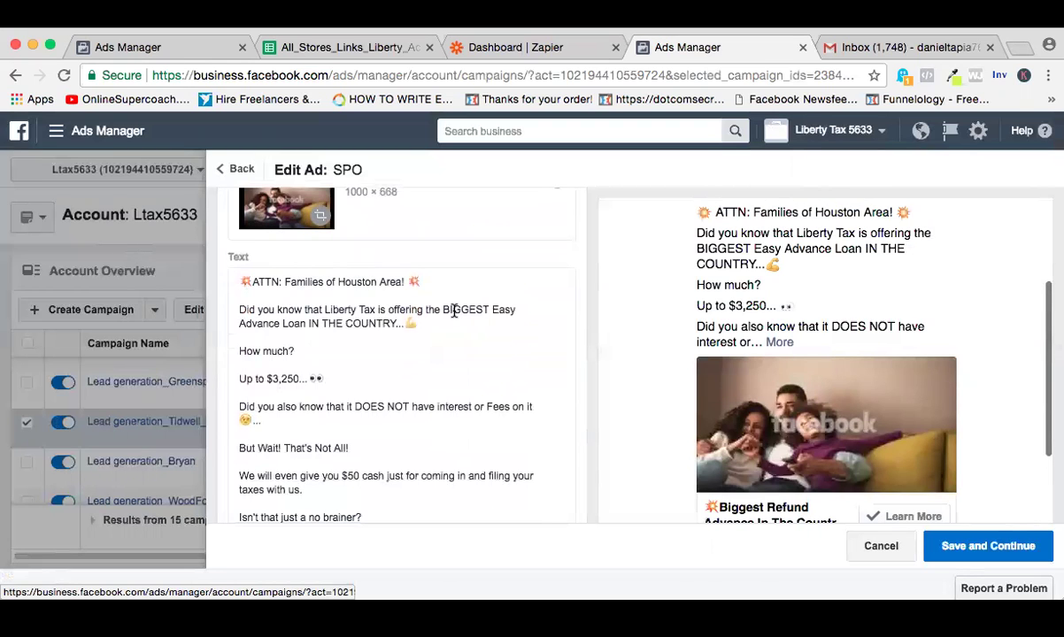
pyautogui.scroll(-10, 478, 366)
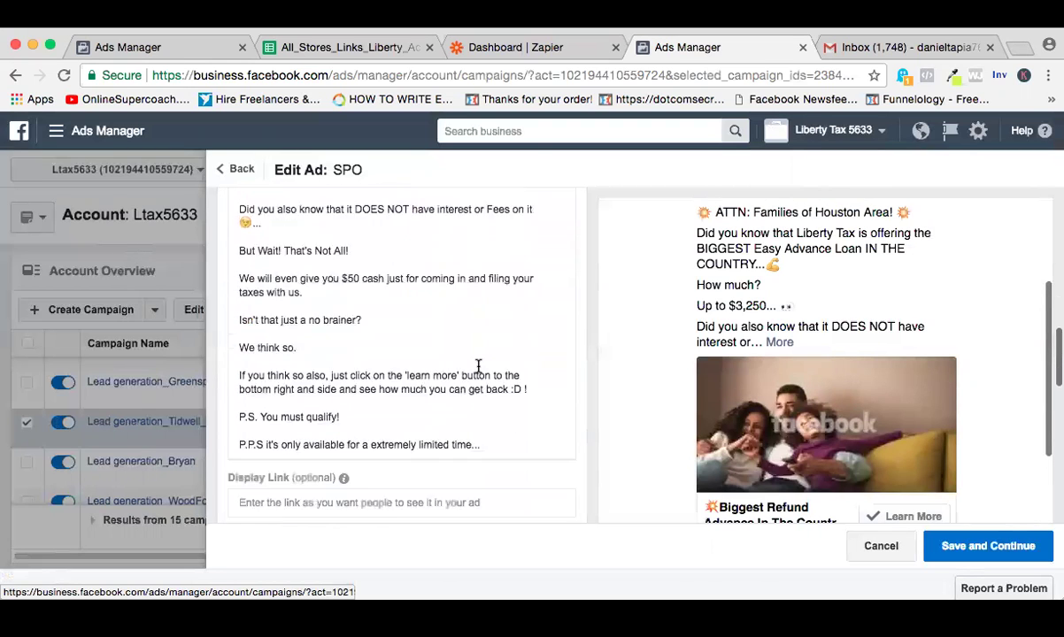
pyautogui.scroll(-4, 478, 366)
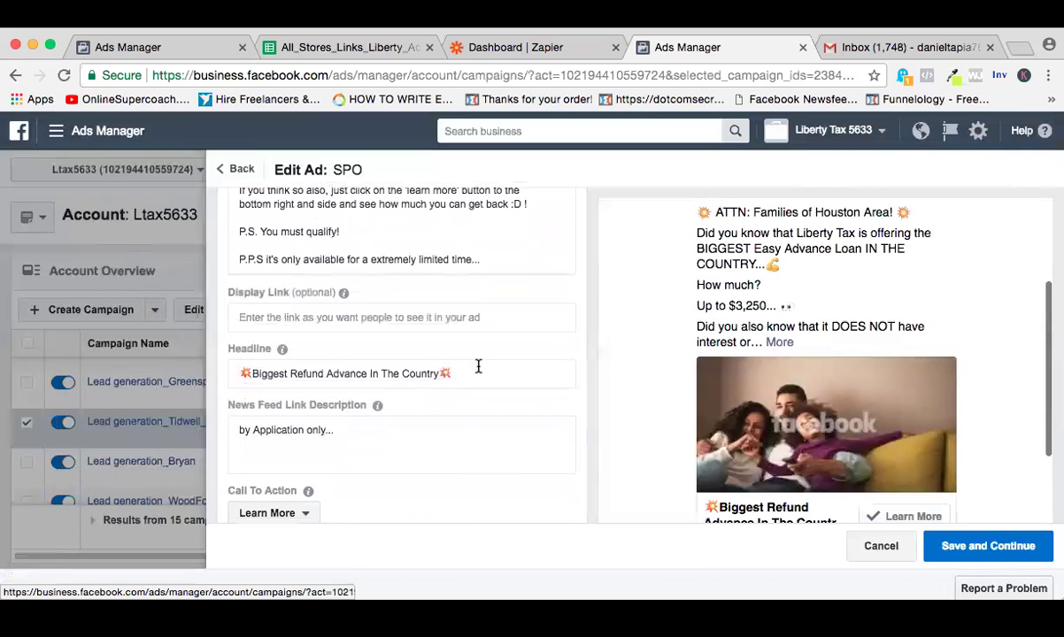
pyautogui.scroll(-3, 723, 384)
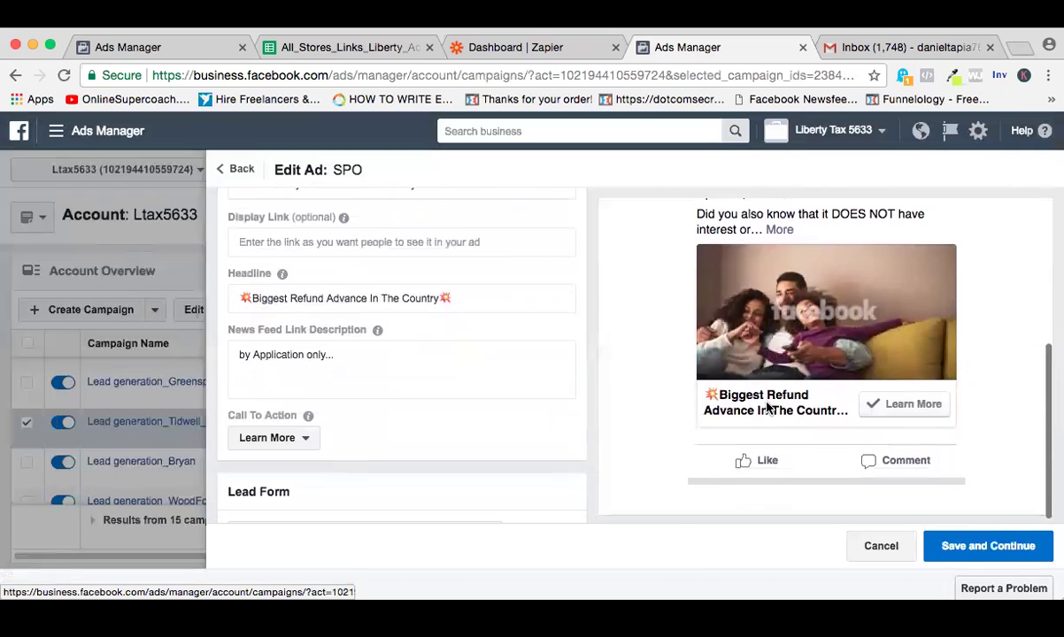
pyautogui.scroll(-3, 436, 369)
pyautogui.scroll(-3, 437, 369)
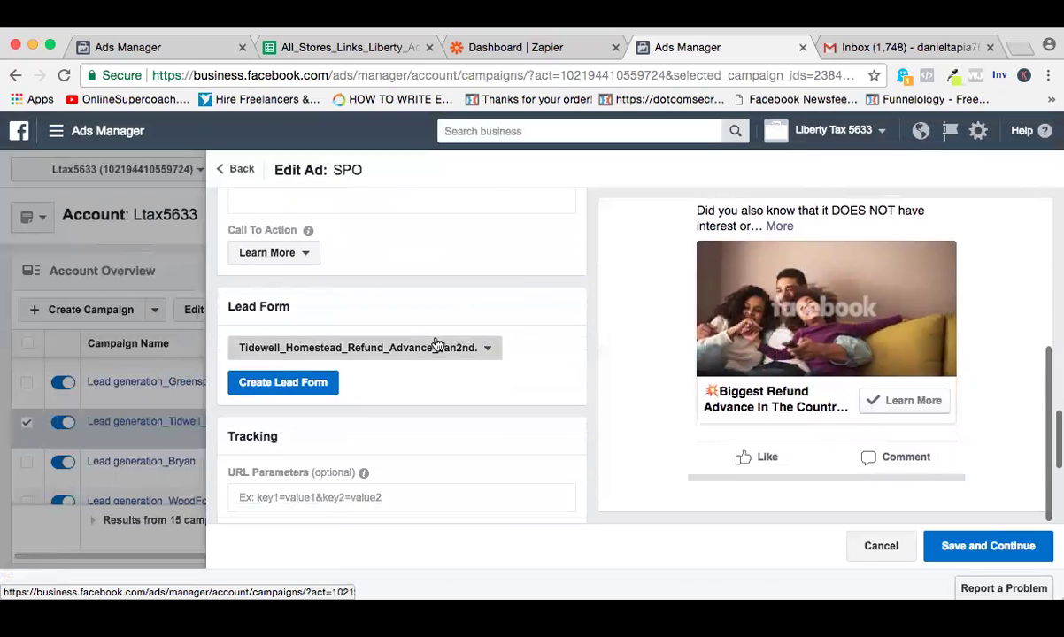
pyautogui.click(410, 347)
pyautogui.click(354, 406)
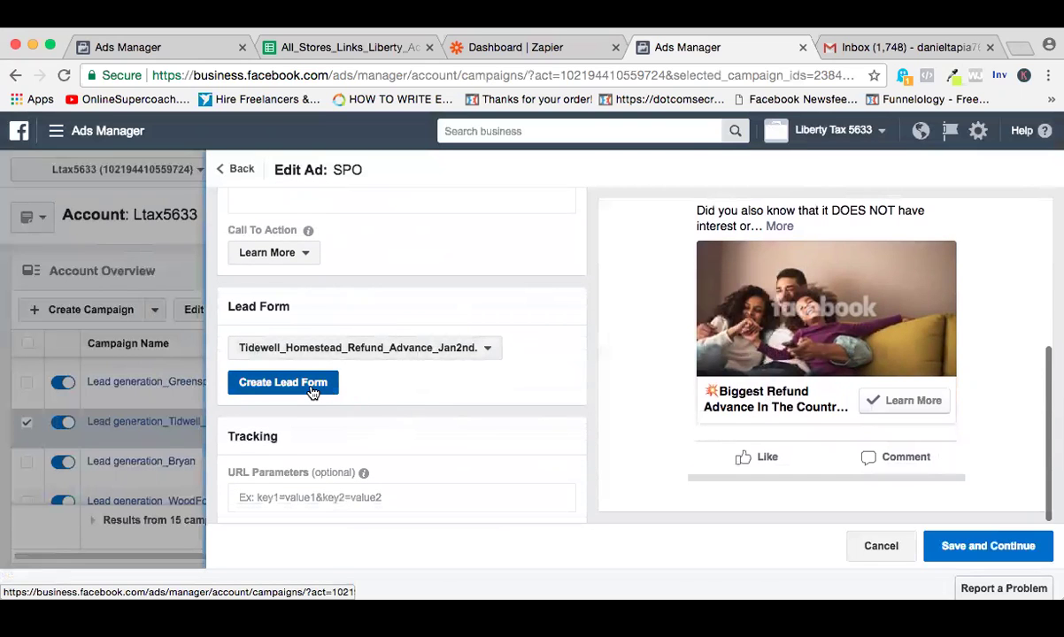
pyautogui.click(310, 388)
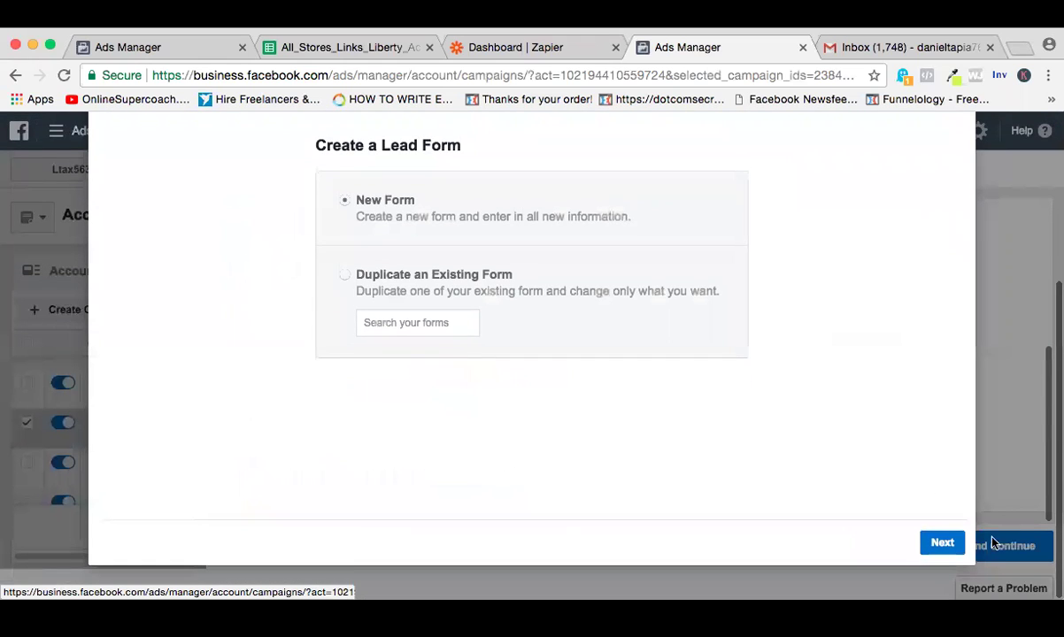
pyautogui.click(942, 541)
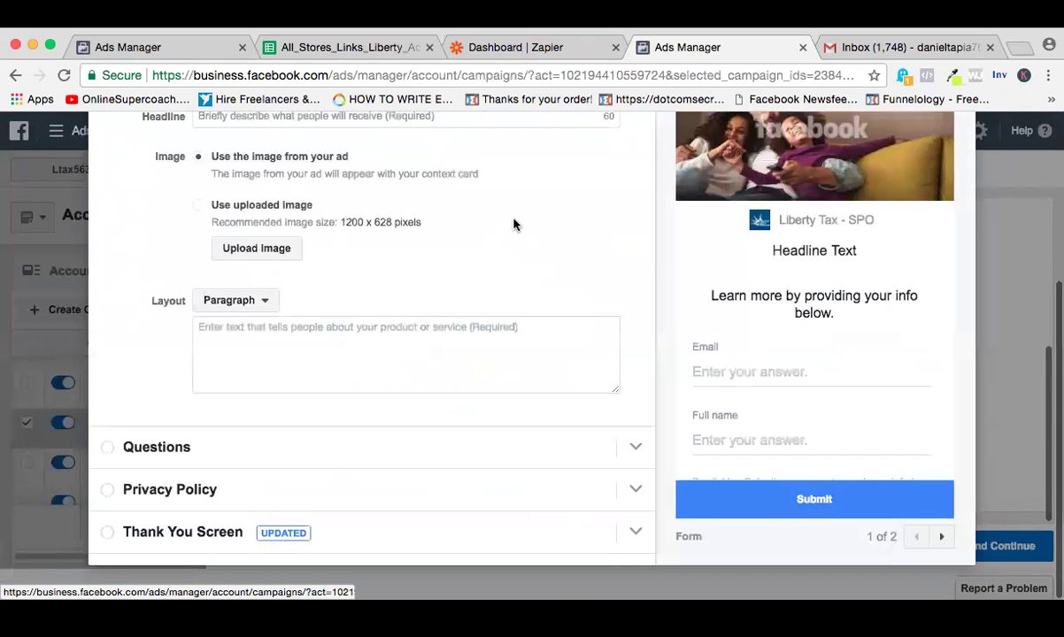
# - Name the new lead form "Cullen_Refund_Advance_December 23rd.", copying the title from the spreadsheet's LEAD AD section
pyautogui.scroll(3, 514, 224)
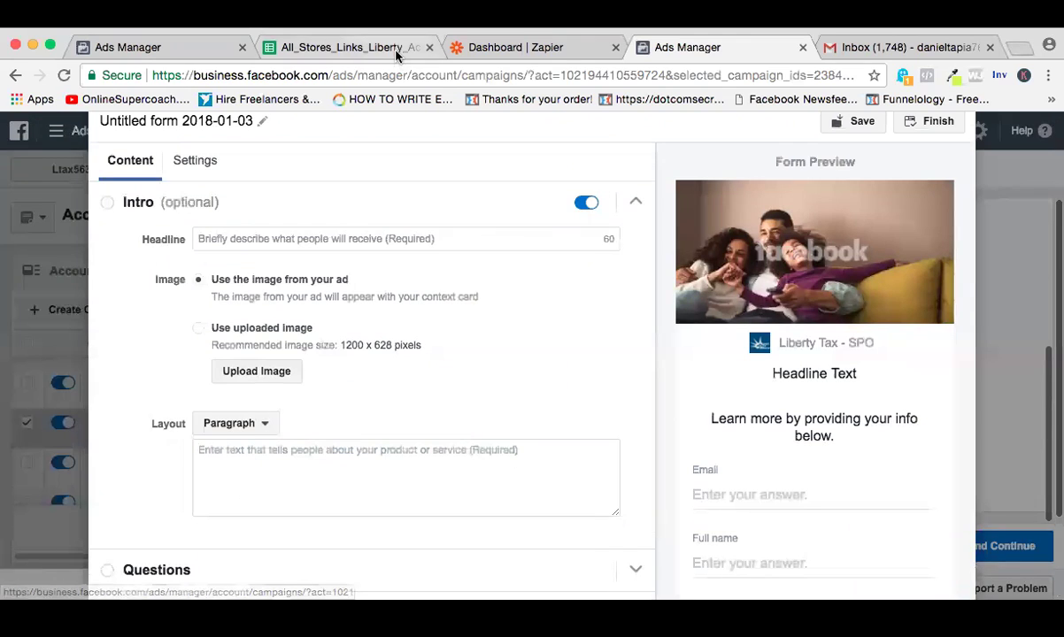
pyautogui.click(396, 50)
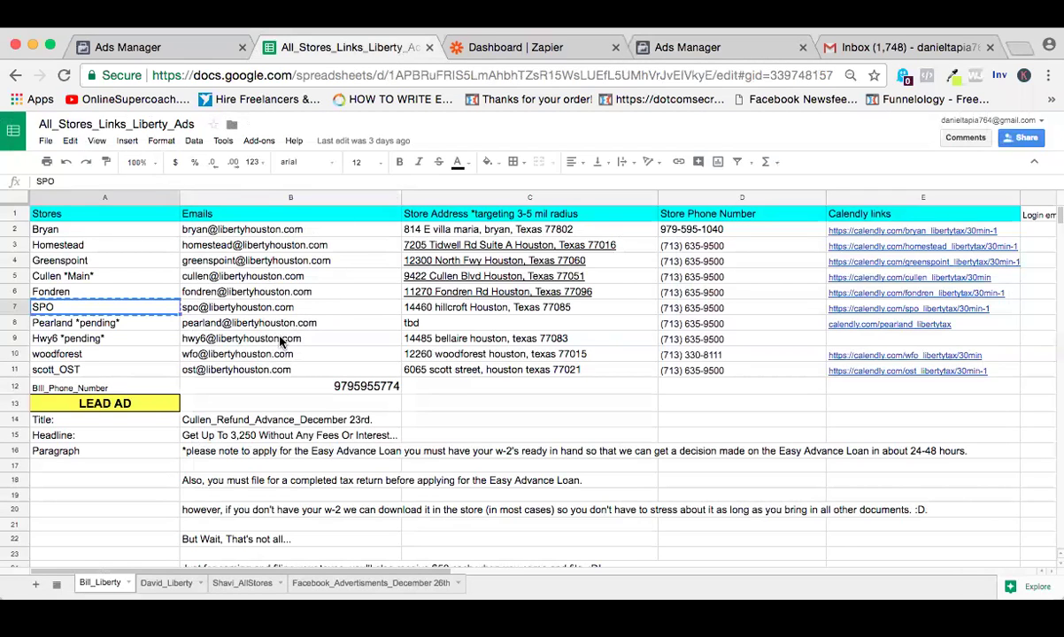
pyautogui.scroll(-2, 375, 401)
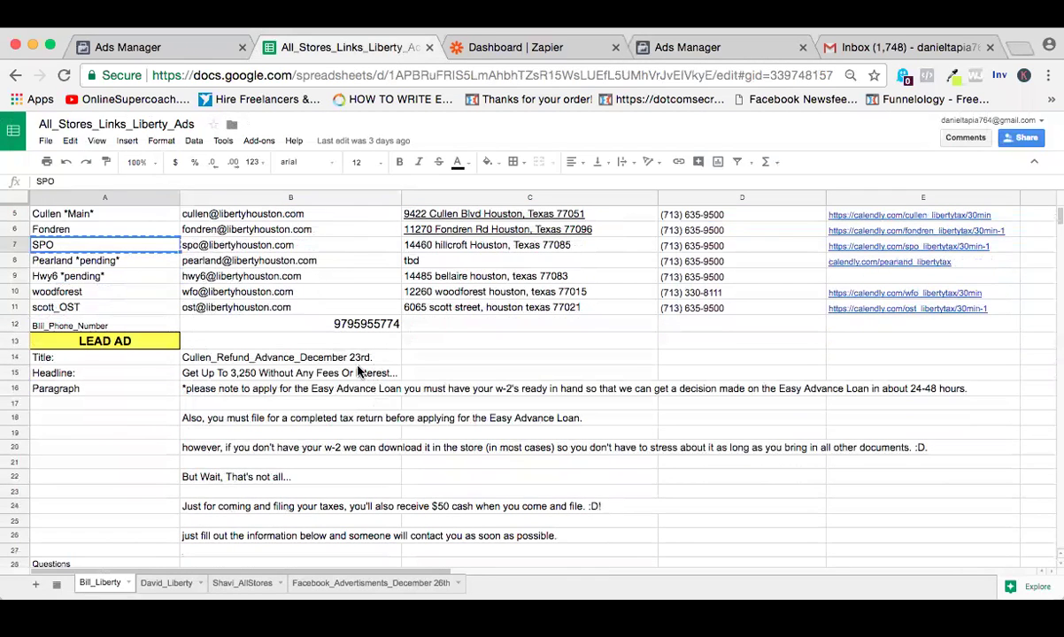
pyautogui.click(358, 360)
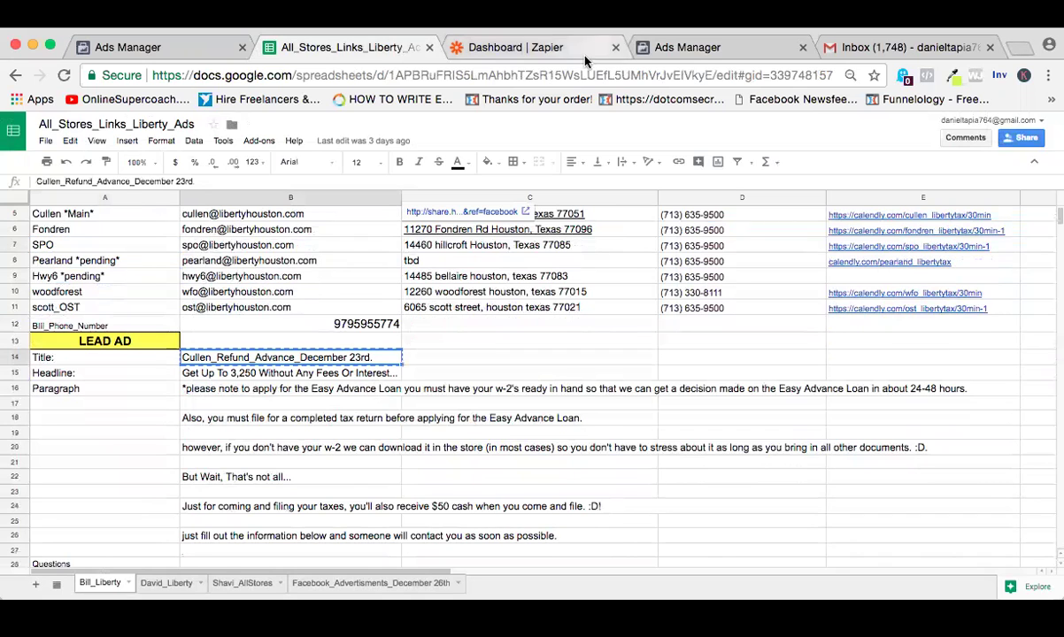
pyautogui.click(664, 49)
pyautogui.click(391, 239)
pyautogui.scroll(1, 344, 229)
pyautogui.click(181, 155)
pyautogui.write('Cullen_Refund_Advance_December 23rd.')
pyautogui.click(184, 156)
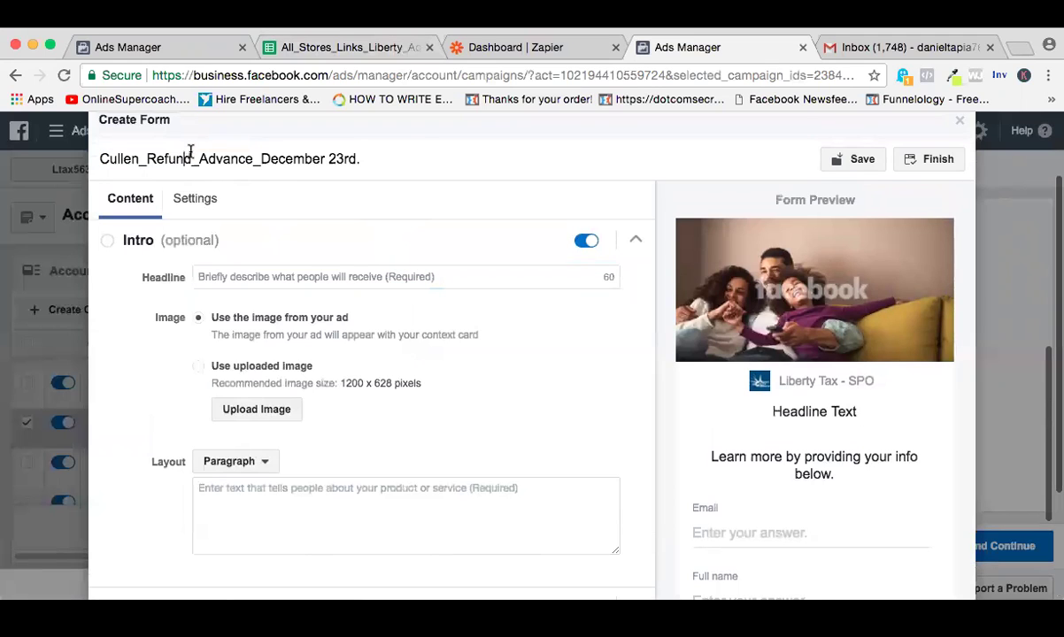
# - Edit the copied lead form name for this store and month so it reads SPO_Refund_Advance_Jan
pyautogui.moveTo(360, 159); pyautogui.dragTo(338, 159)
pyautogui.press('BackSpace')
pyautogui.press('BackSpace')
pyautogui.press('BackSpace')
pyautogui.write('.')
pyautogui.press('BackSpace')
pyautogui.press('BackSpace')
pyautogui.press('BackSpace')
pyautogui.press('BackSpace')
pyautogui.press('BackSpace')
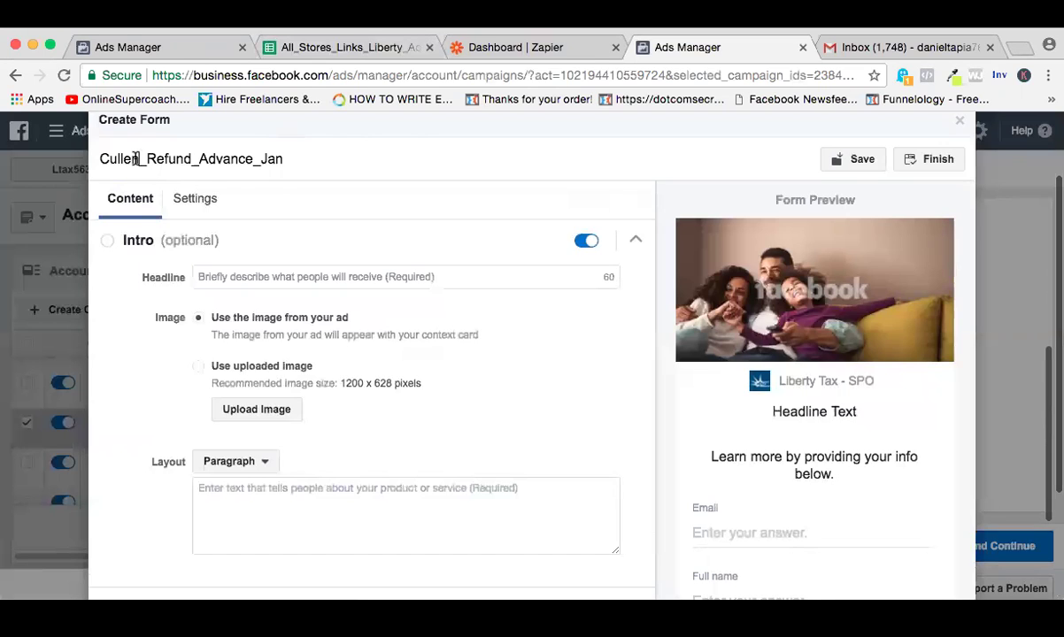
pyautogui.moveTo(135, 158); pyautogui.dragTo(97, 157)
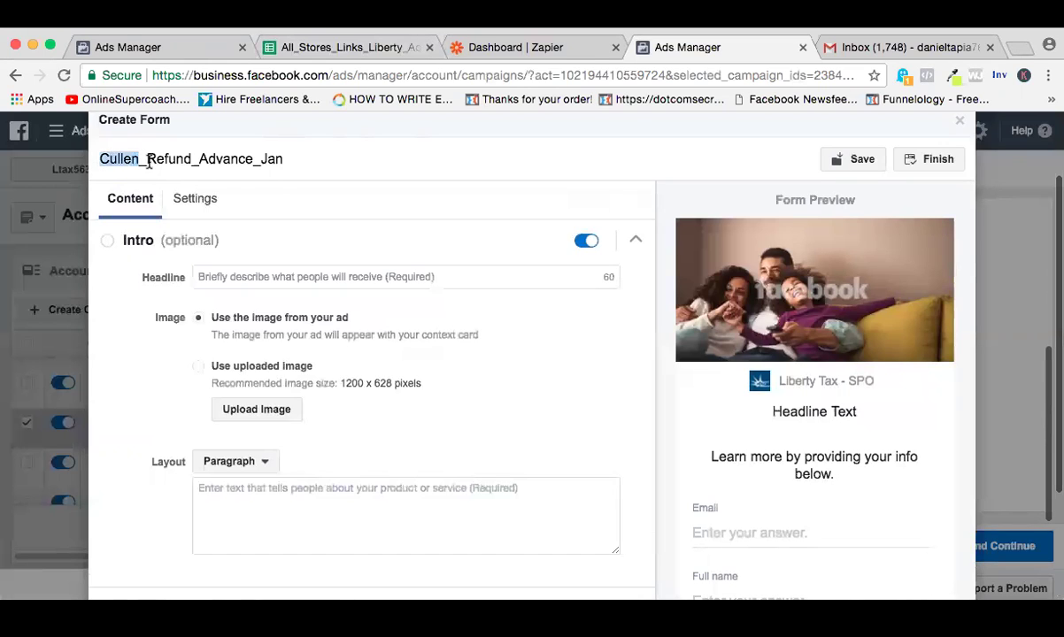
pyautogui.write('SPO')
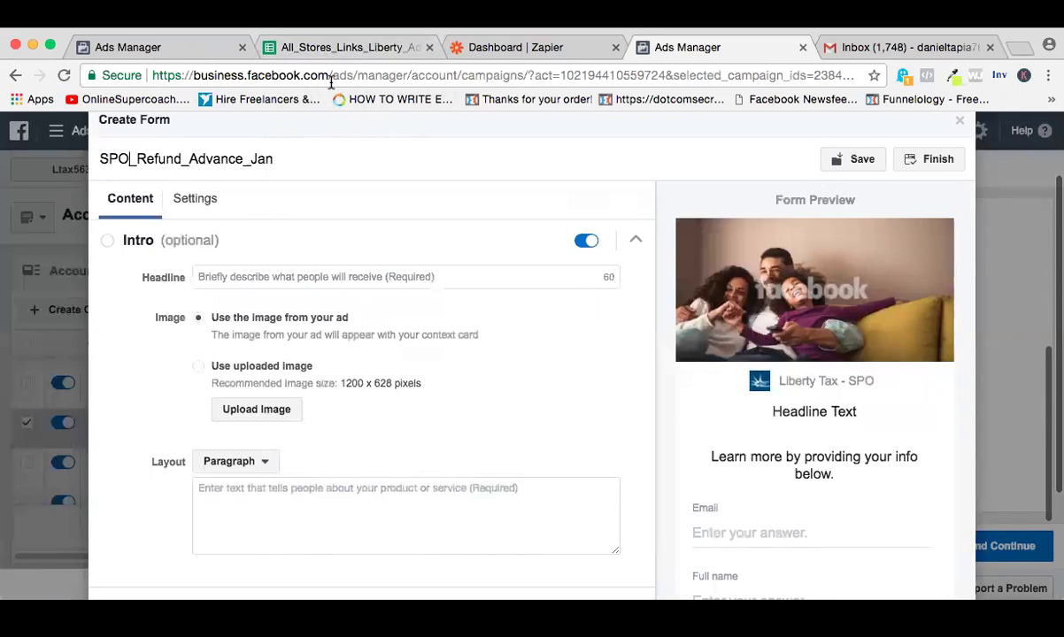
# - Set the form's intro headline to "Get Up To 3,250 Without Any Fees Or Interest...", copied from the spreadsheet's headline cell
pyautogui.click(232, 275)
pyautogui.click(380, 52)
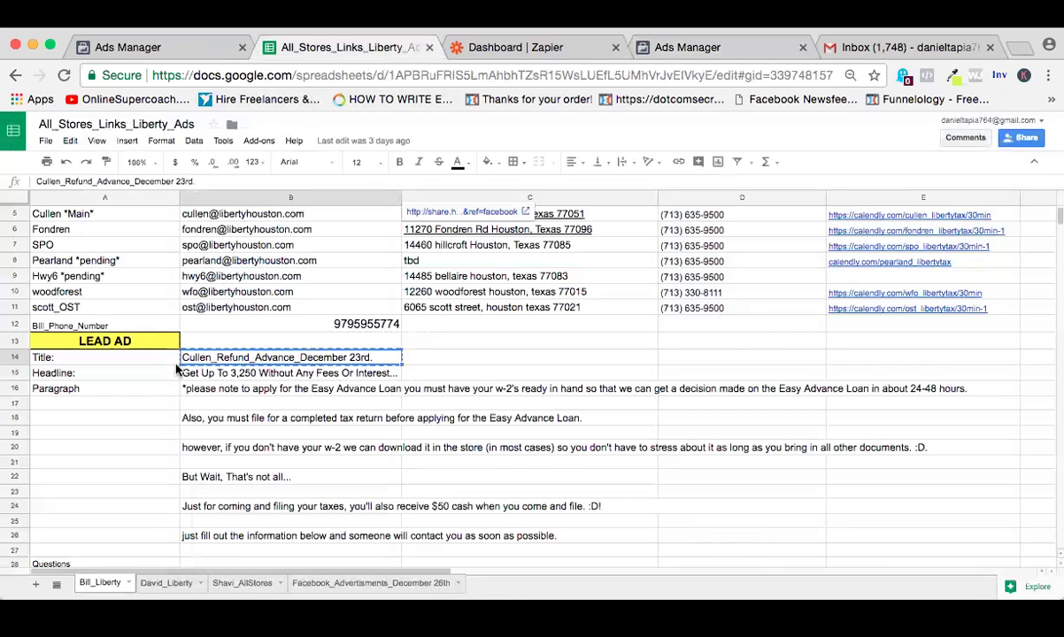
pyautogui.click(246, 374)
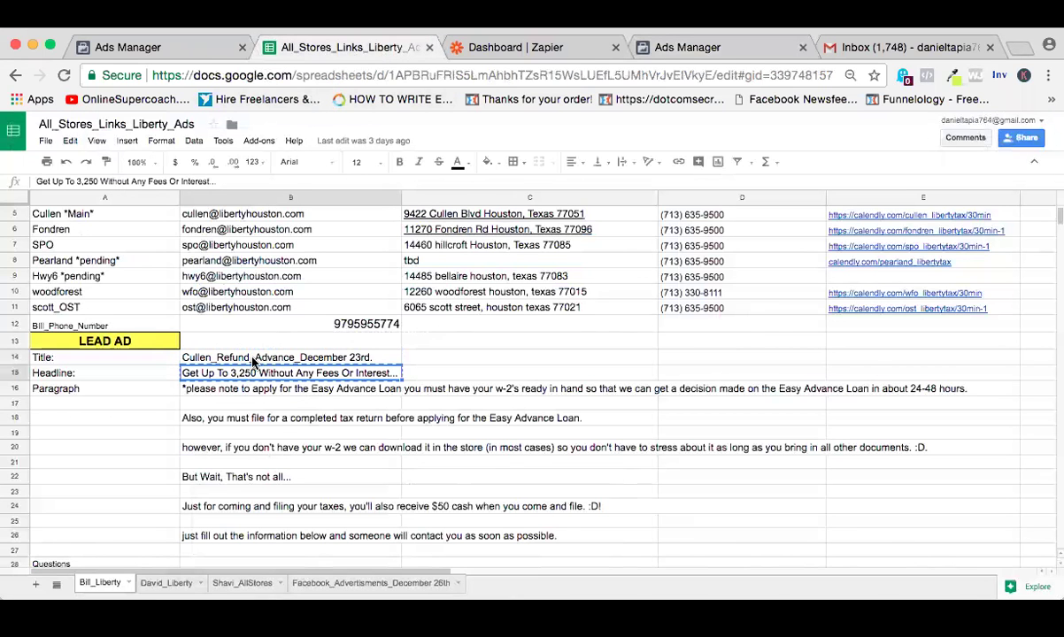
pyautogui.click(539, 50)
pyautogui.click(670, 51)
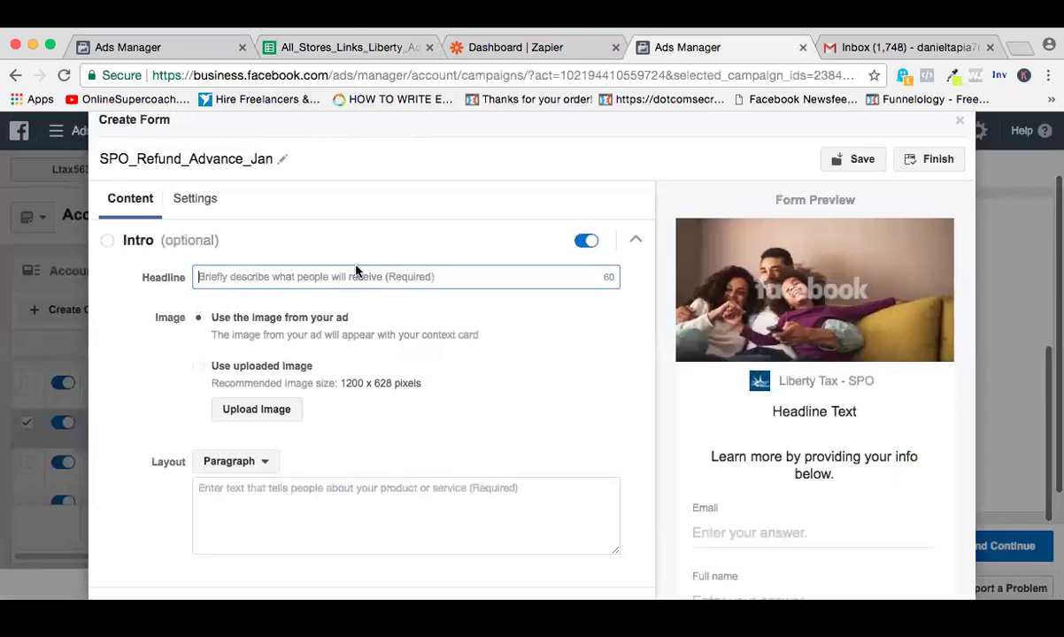
pyautogui.write('Get Up To 3,250 Without Any Fees Or Interest...')
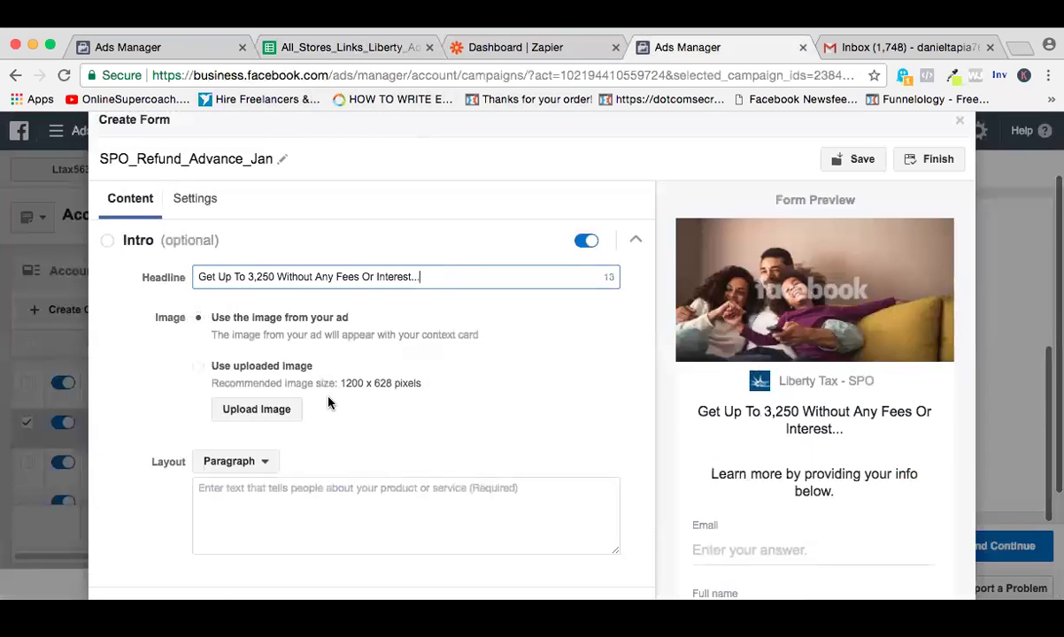
# - Fill the intro's paragraph layout with the Easy Advance Loan text copied from the spreadsheet's Paragraph rows 16 to 26
pyautogui.scroll(-2, 328, 399)
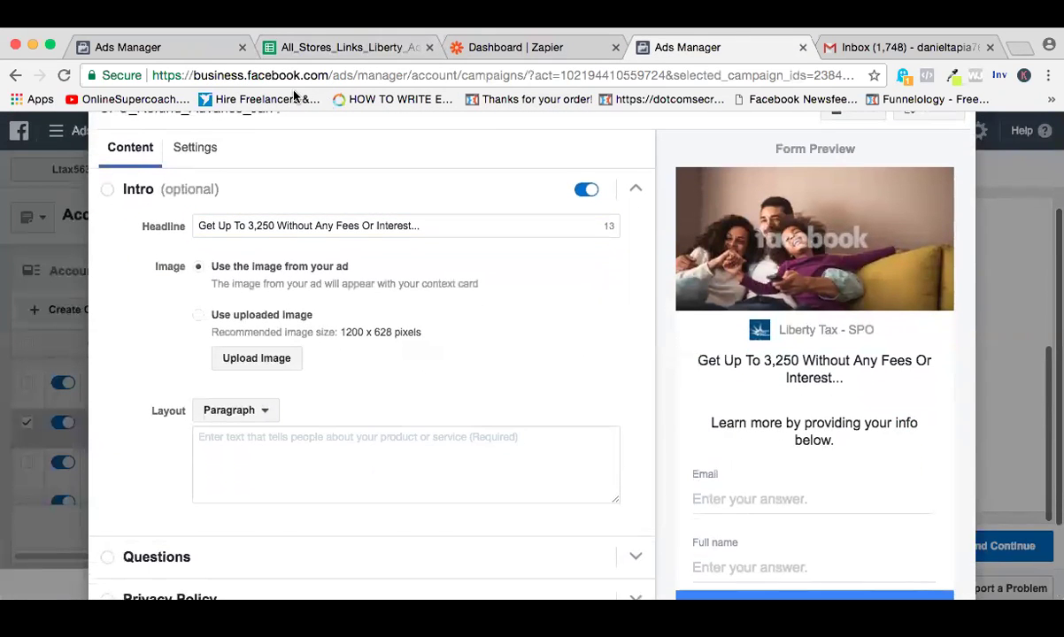
pyautogui.click(325, 48)
pyautogui.click(273, 393)
pyautogui.moveTo(274, 395); pyautogui.dragTo(264, 532)
pyautogui.hotkey('ctrl', 'c')
pyautogui.click(671, 46)
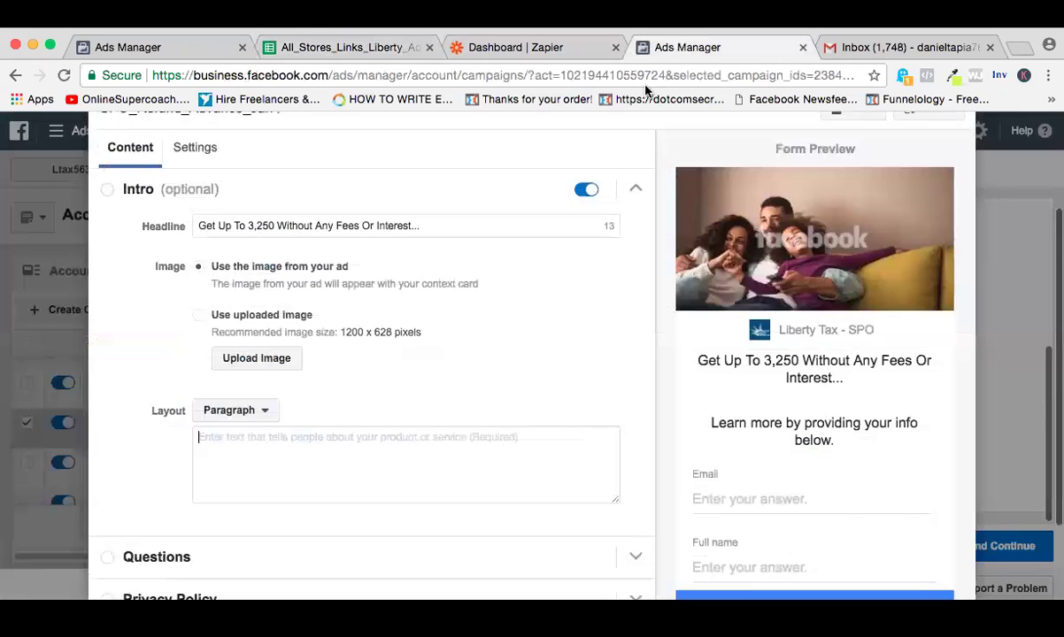
pyautogui.click(443, 460)
pyautogui.press('cmd+v')
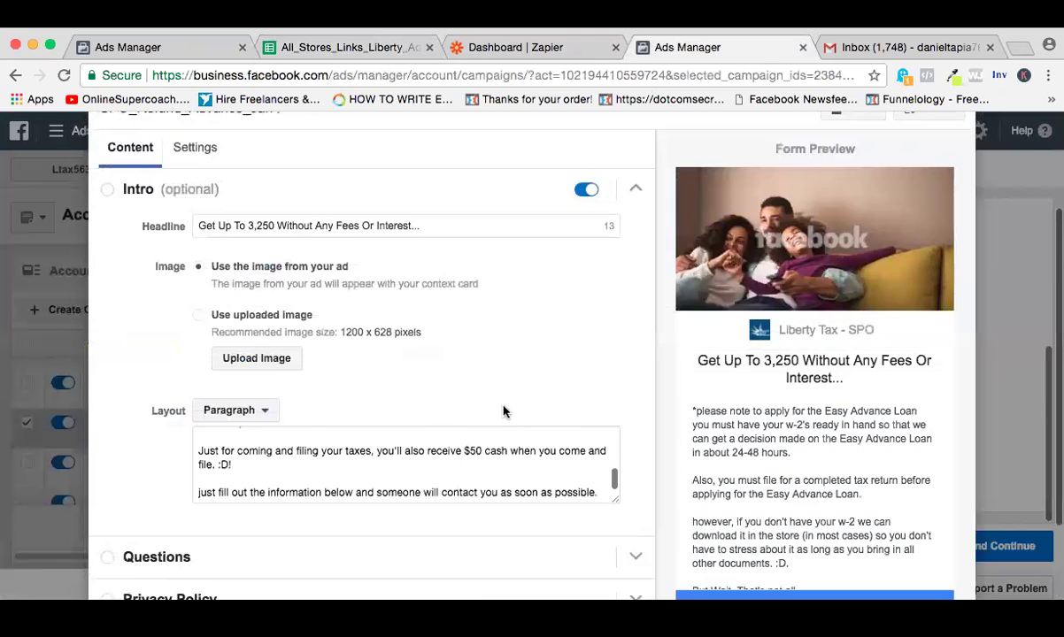
# - Expand the lead form's Questions section
pyautogui.scroll(-3, 503, 411)
pyautogui.click(408, 443)
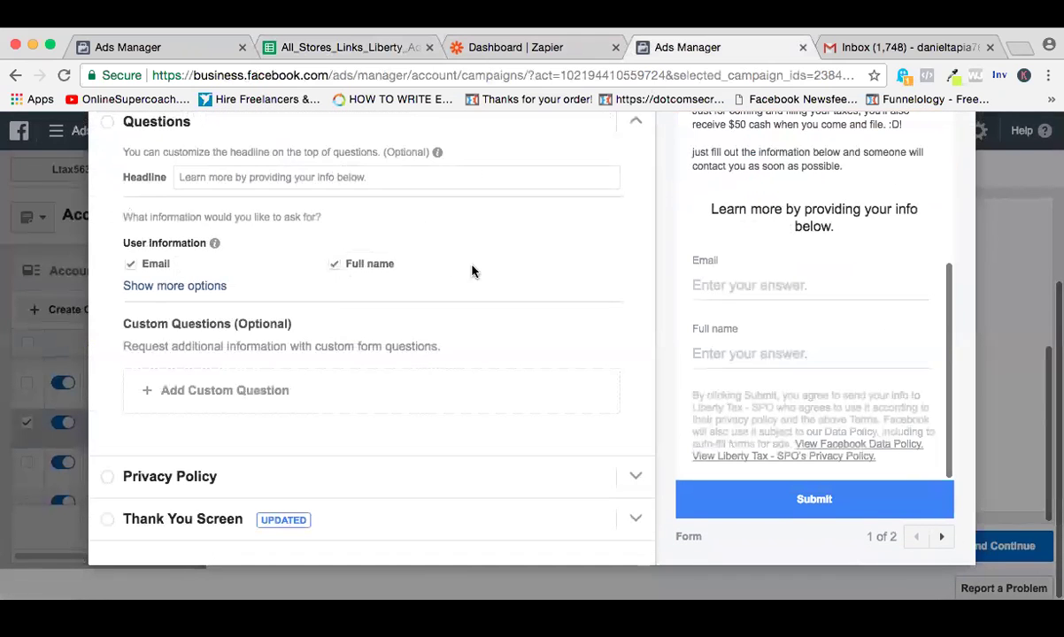
pyautogui.scroll(3, 477, 250)
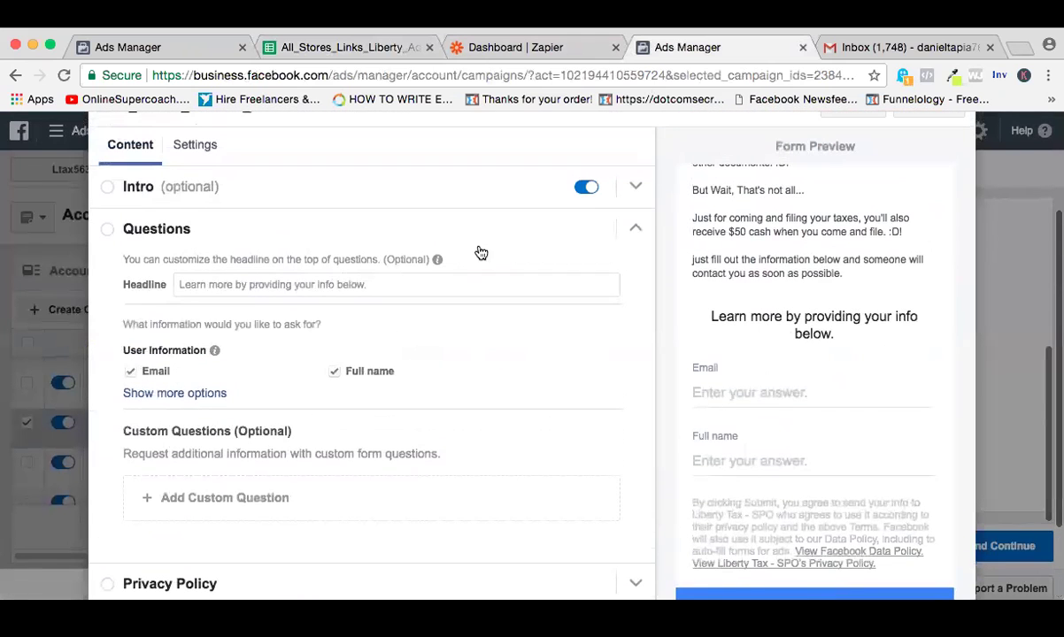
# - Copy the text "Liberty Tax Privacy Policy" from the spreadsheet's Privacy Policy row and return to the lead form
pyautogui.click(395, 54)
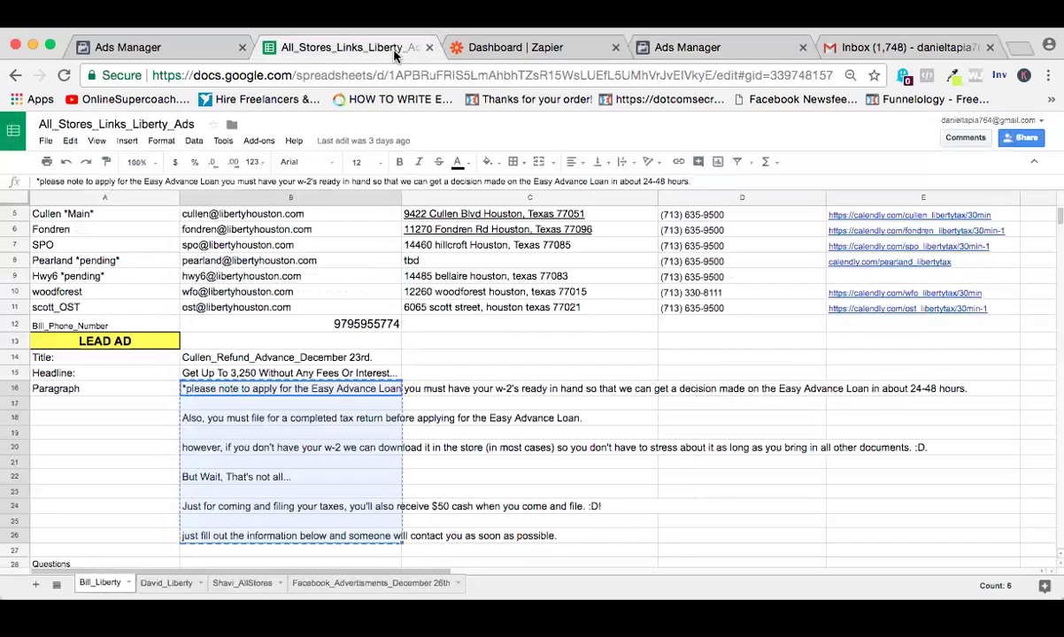
pyautogui.scroll(-2, 457, 320)
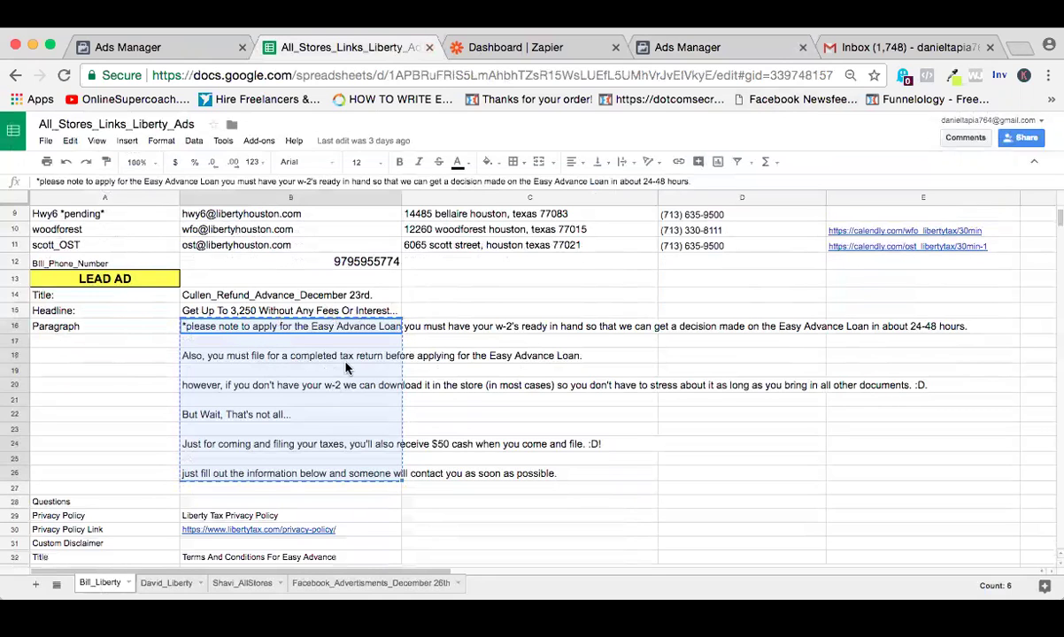
pyautogui.scroll(-3, 434, 411)
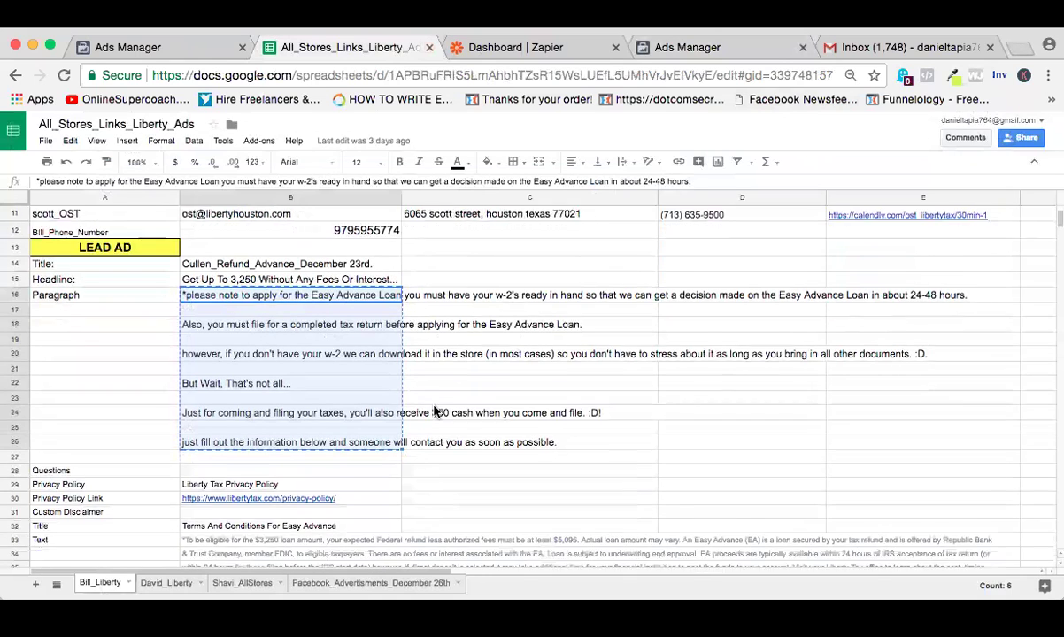
pyautogui.click(359, 472)
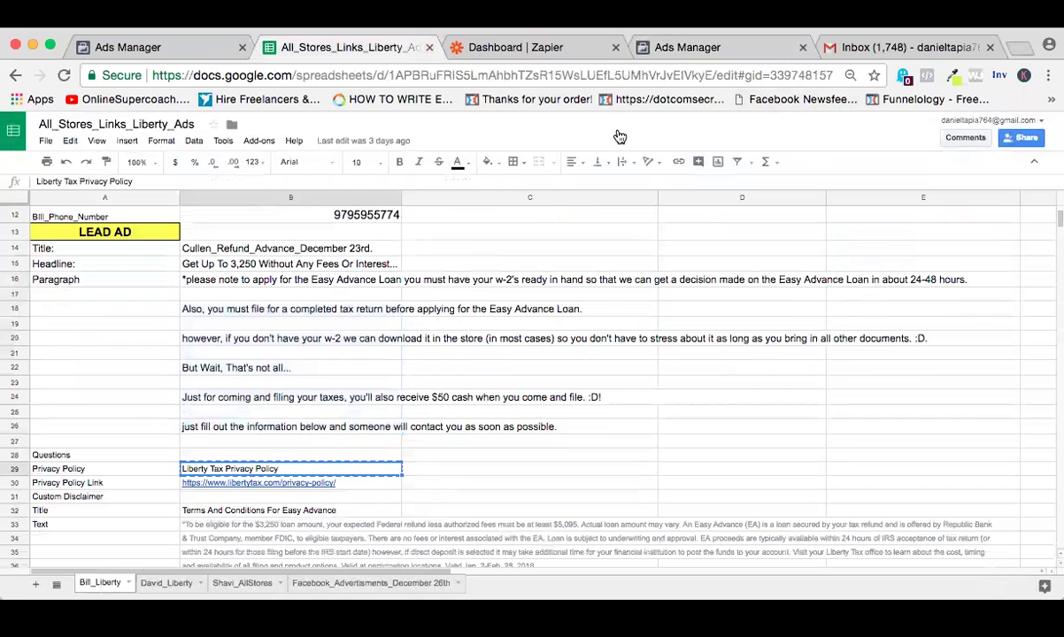
pyautogui.click(655, 47)
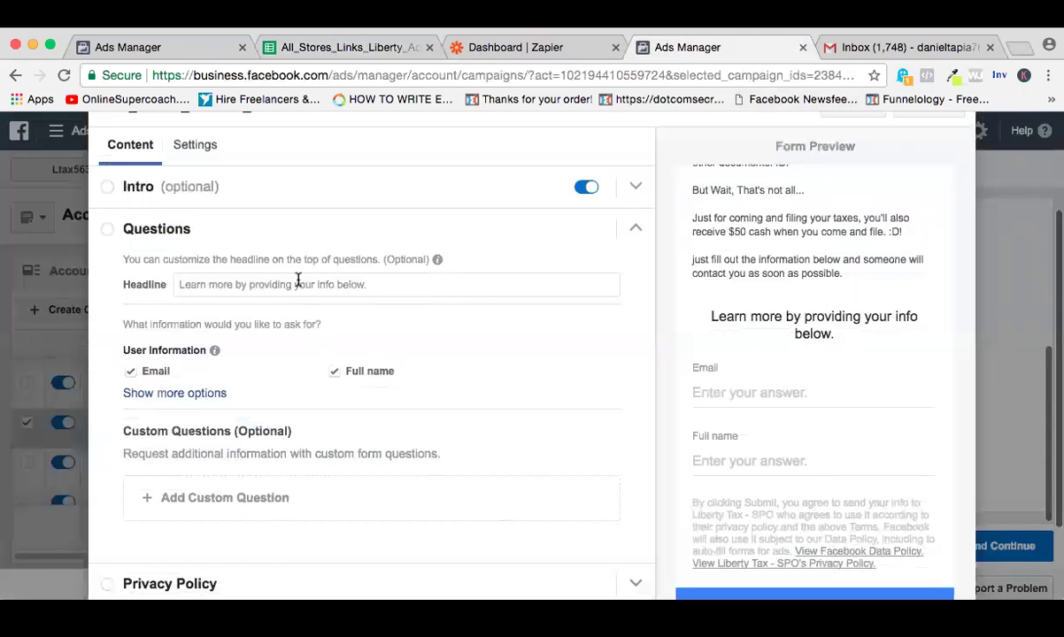
# - Show the additional user information fields and add a short-answer custom question reading "Please Enter Your Best Phone Number"
pyautogui.click(190, 400)
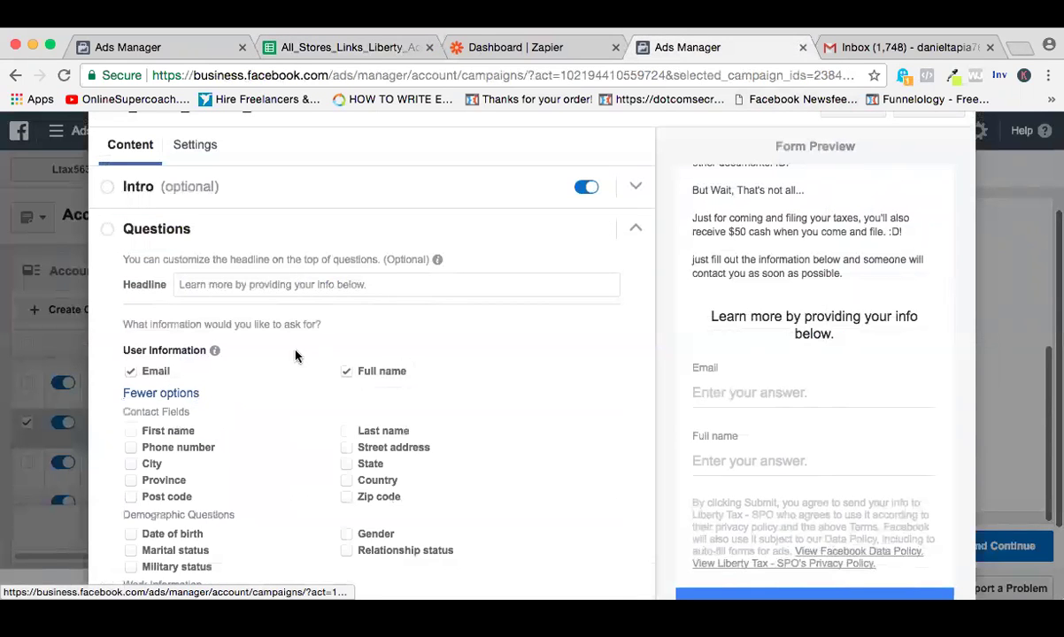
pyautogui.scroll(-4, 297, 355)
pyautogui.scroll(-2, 297, 372)
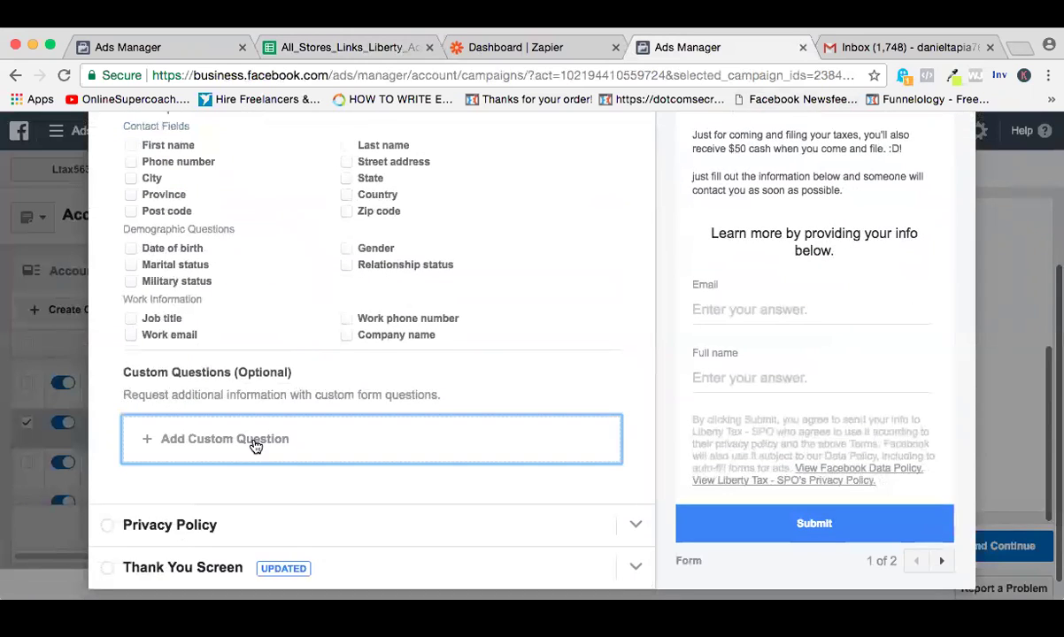
pyautogui.click(254, 443)
pyautogui.click(231, 476)
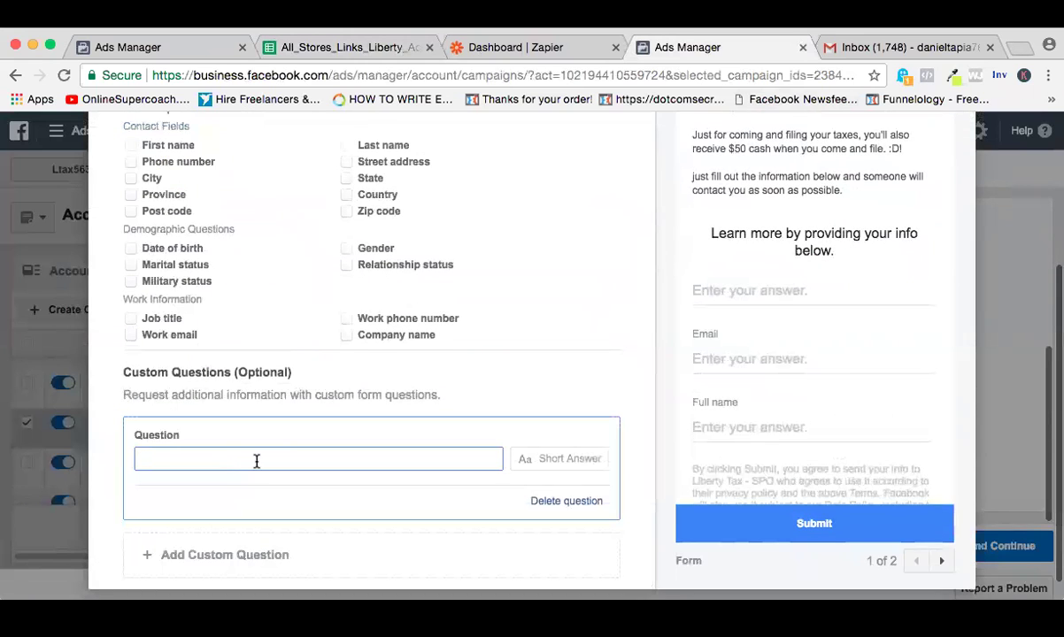
pyautogui.write('Please Enter Youe')
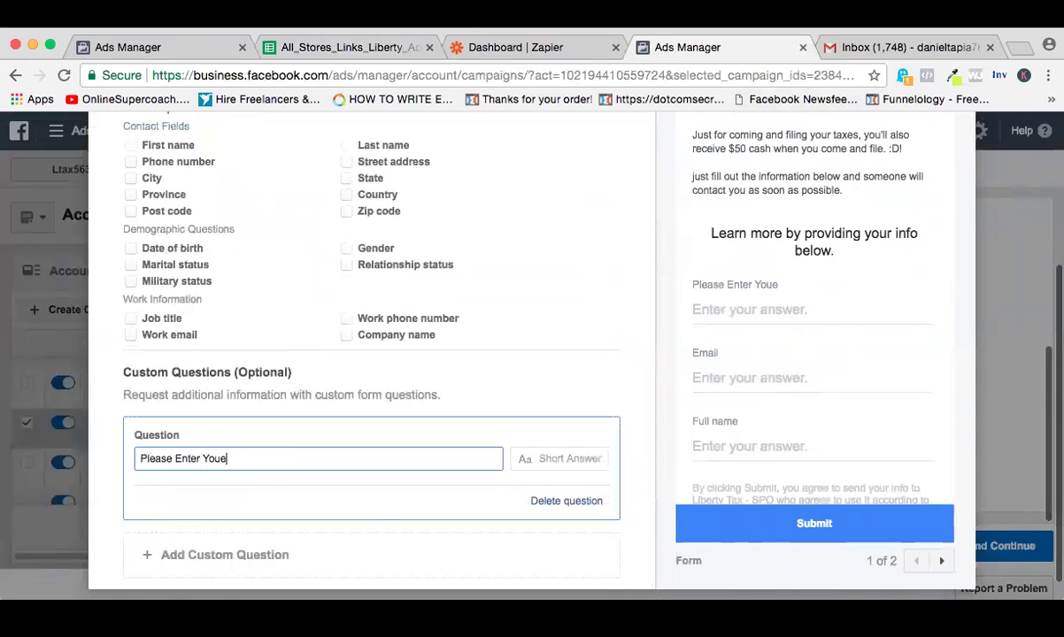
pyautogui.write(' Bawe')
pyautogui.press('BackSpace')
pyautogui.press('BackSpace')
pyautogui.press('BackSpace')
pyautogui.write('est Phone Number')
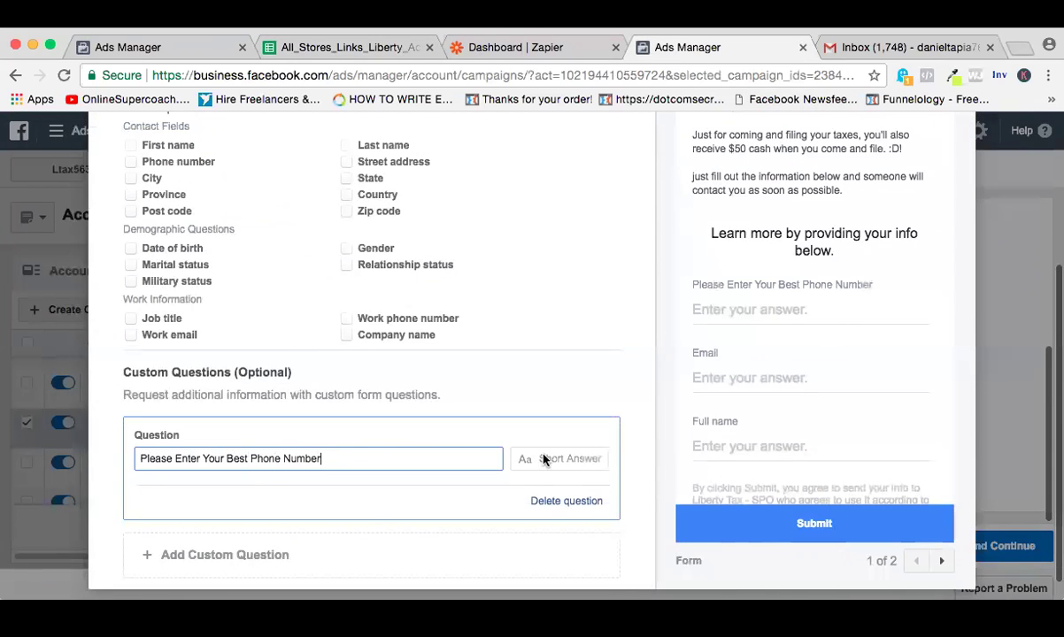
# - Add a multiple-choice custom question to the lead form reading "Have You Done Taxes With Liberty Before?"
pyautogui.scroll(-2, 478, 434)
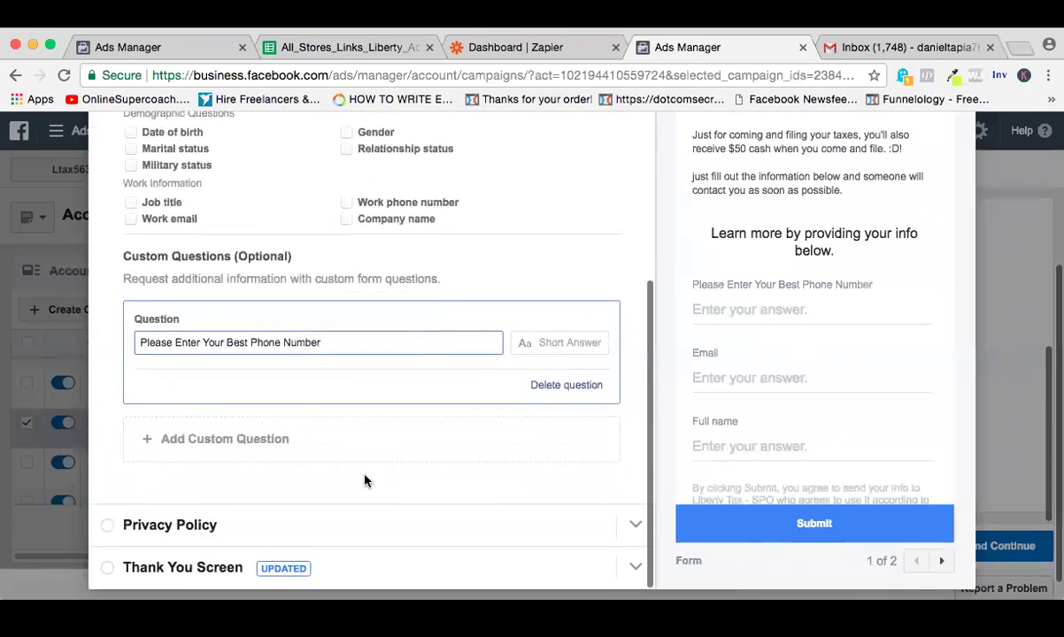
pyautogui.click(276, 441)
pyautogui.click(232, 500)
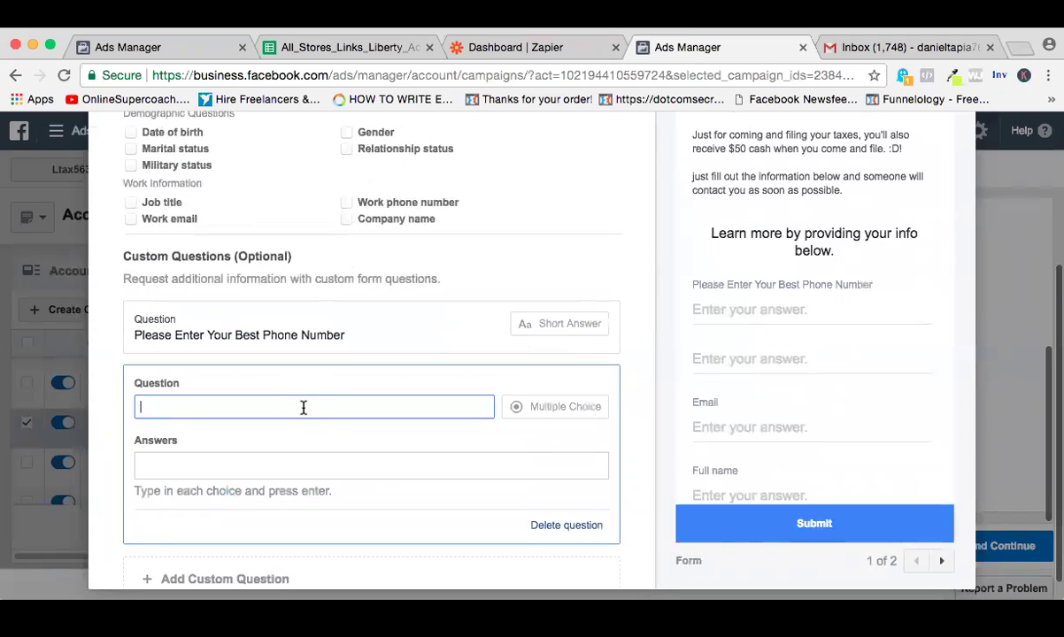
pyautogui.write('Ha')
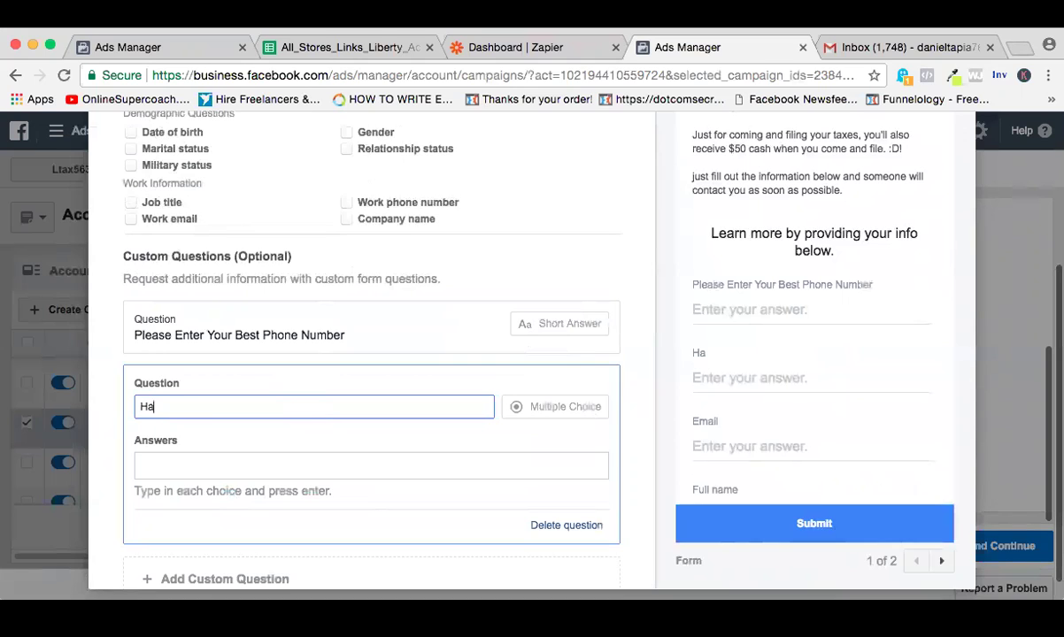
pyautogui.write('ve You Done')
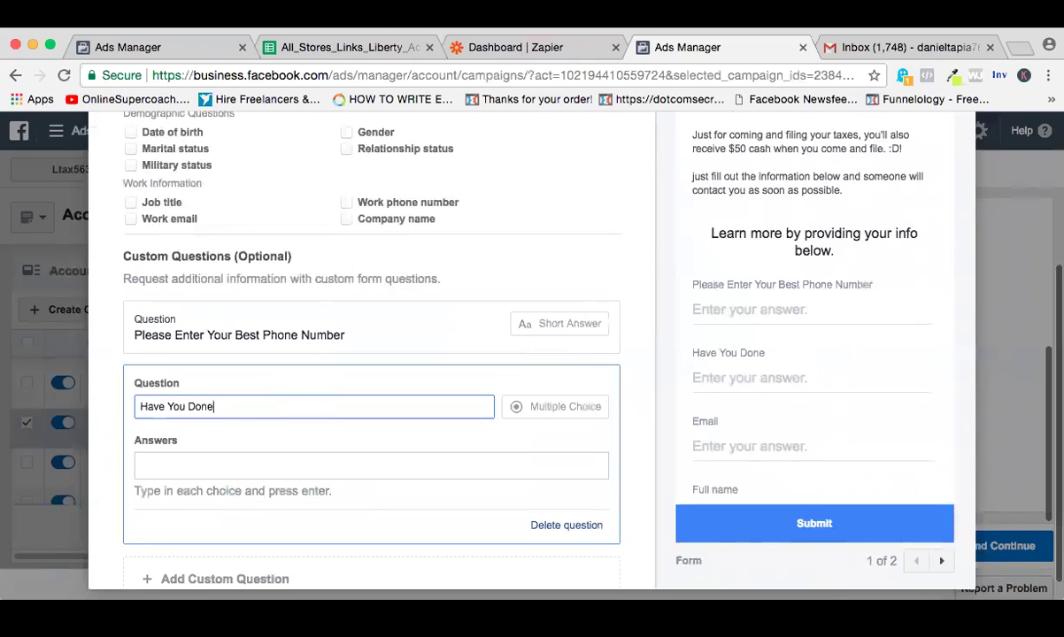
pyautogui.write(' Taxes With Liberty B')
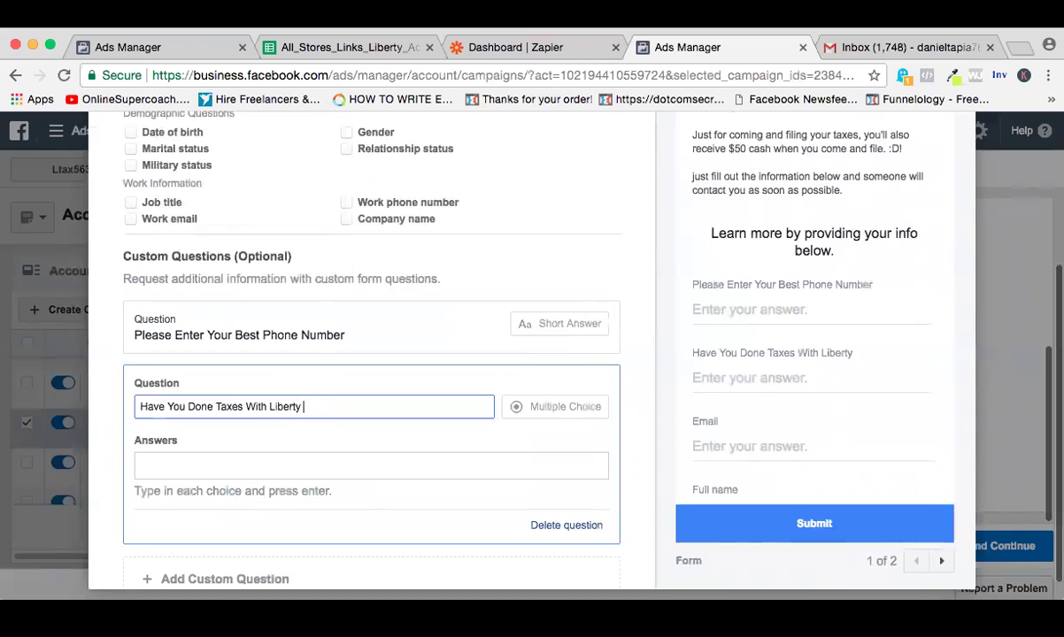
pyautogui.press('BackSpace')
pyautogui.press('BackSpace')
pyautogui.write('Priv')
pyautogui.press('BackSpace')
pyautogui.press('BackSpace')
pyautogui.press('BackSpace')
pyautogui.write('Br')
pyautogui.press('BackSpace')
pyautogui.press('BackSpace')
pyautogui.write('fore')
# - Give the multiple-choice question the answers YES and NO and check its answer selector in the form preview
pyautogui.click(272, 470)
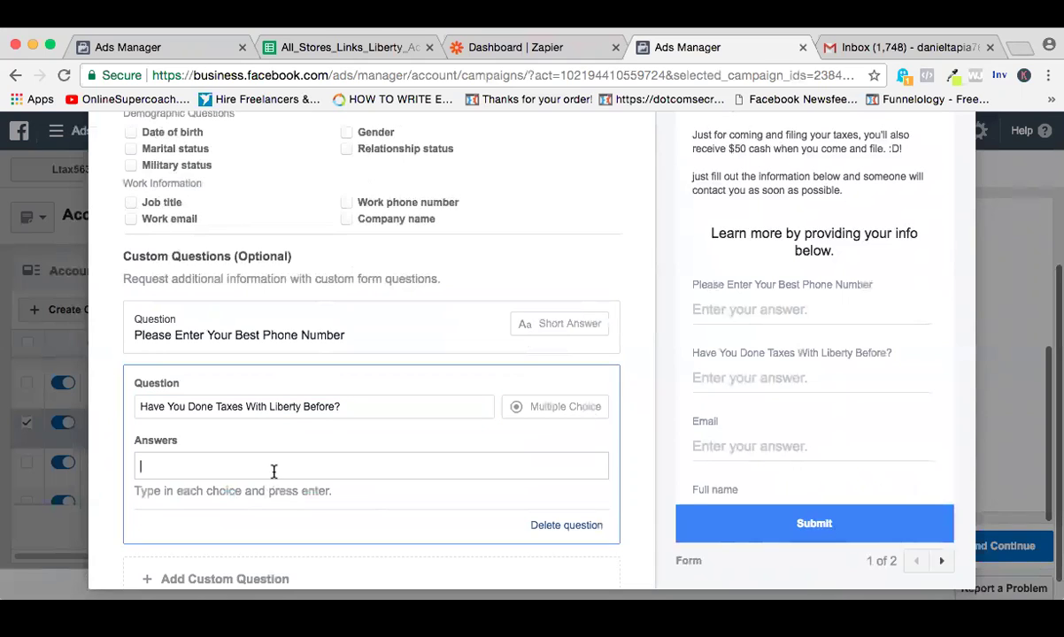
pyautogui.write('YES')
pyautogui.press('Return')
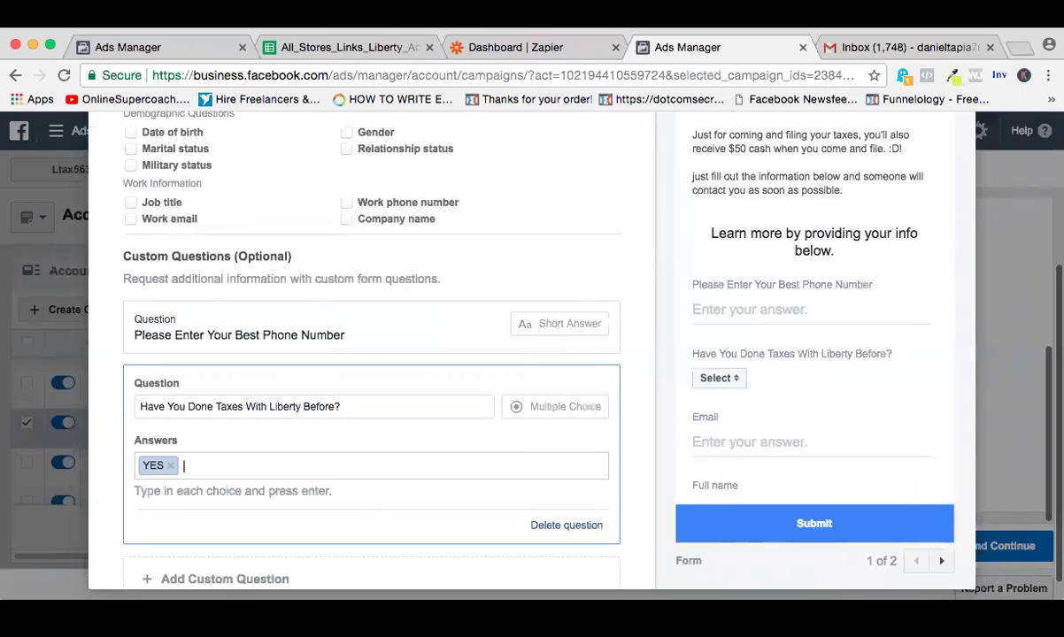
pyautogui.write('NO')
pyautogui.press('Return')
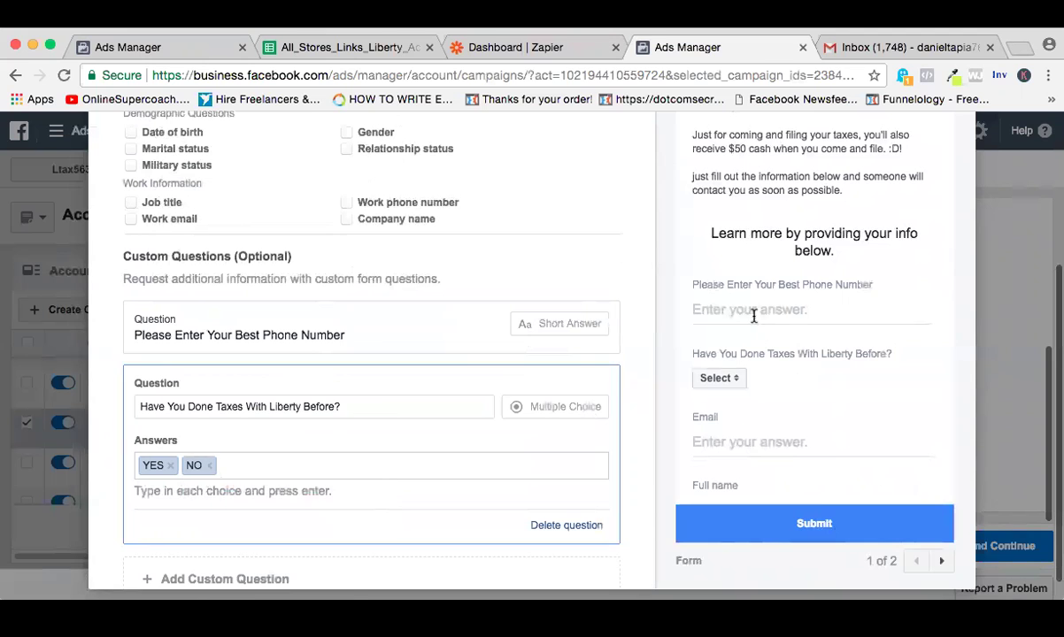
pyautogui.click(743, 380)
pyautogui.click(744, 353)
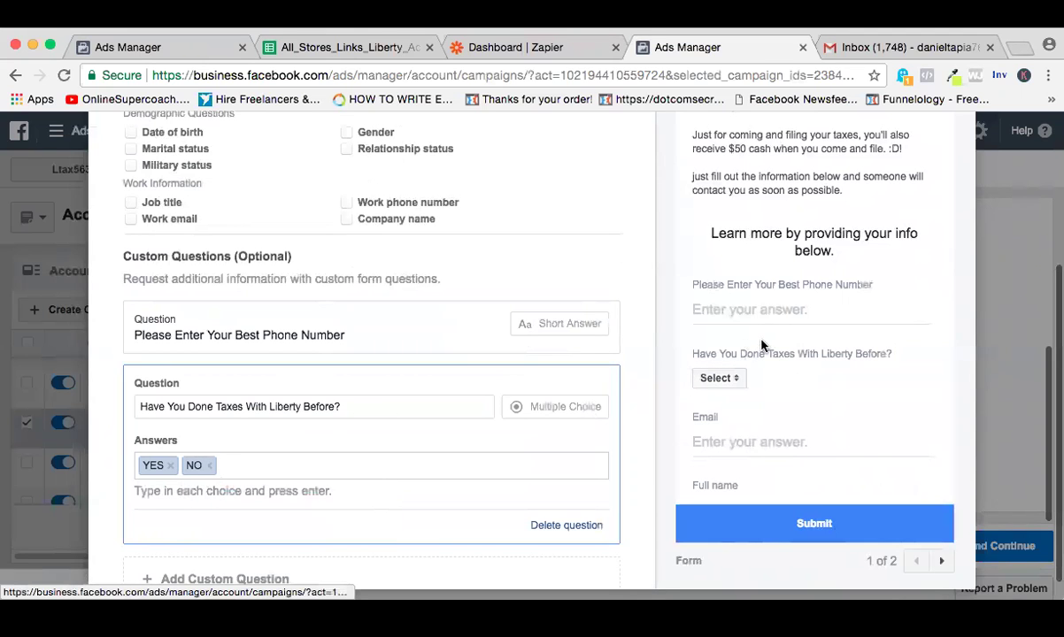
# - Expand the form's Privacy Policy section and set its link text to "Liberty Tax Privacy Policy"
pyautogui.scroll(-3, 456, 396)
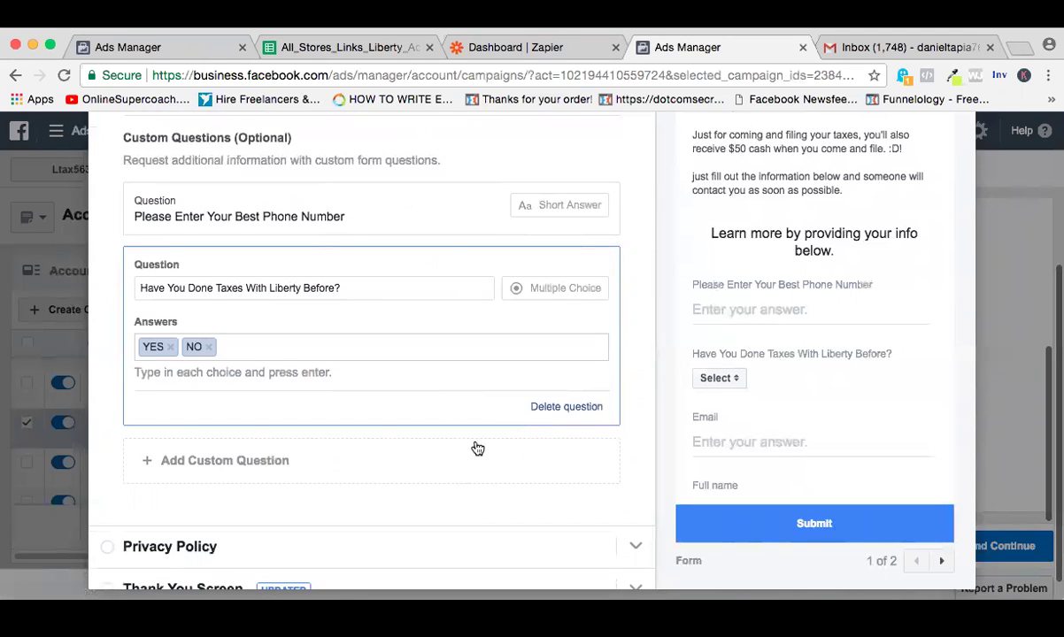
pyautogui.scroll(-1, 476, 446)
pyautogui.click(469, 501)
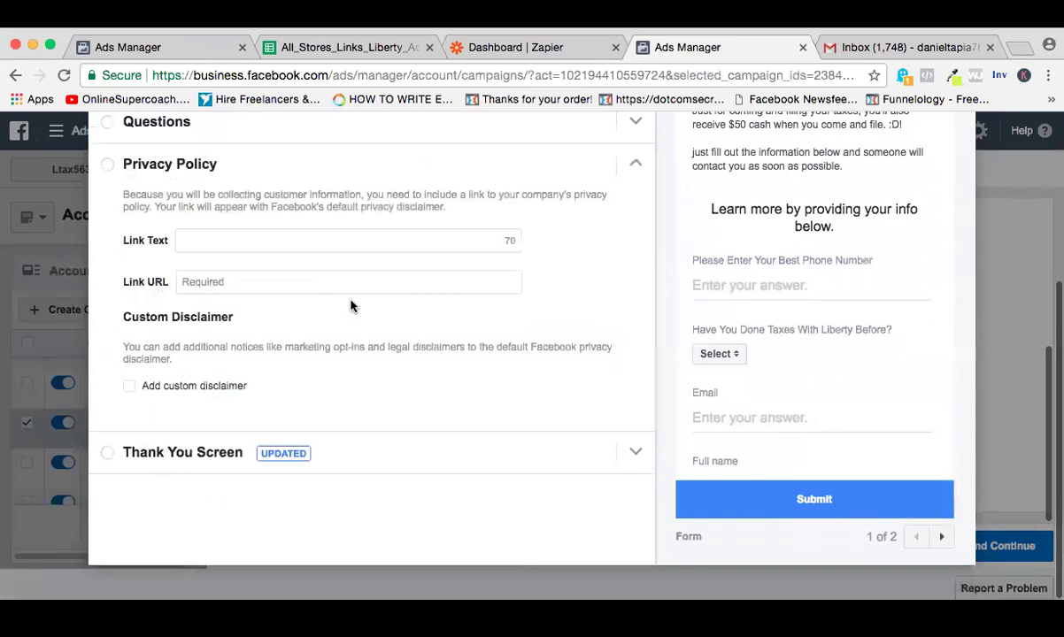
pyautogui.click(302, 45)
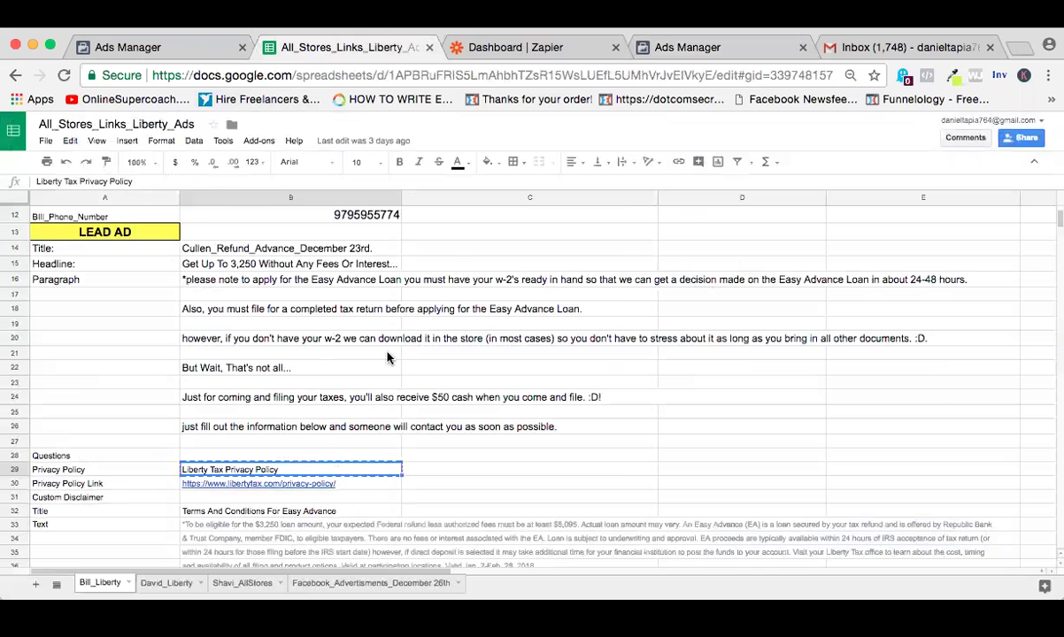
pyautogui.click(821, 49)
pyautogui.click(766, 51)
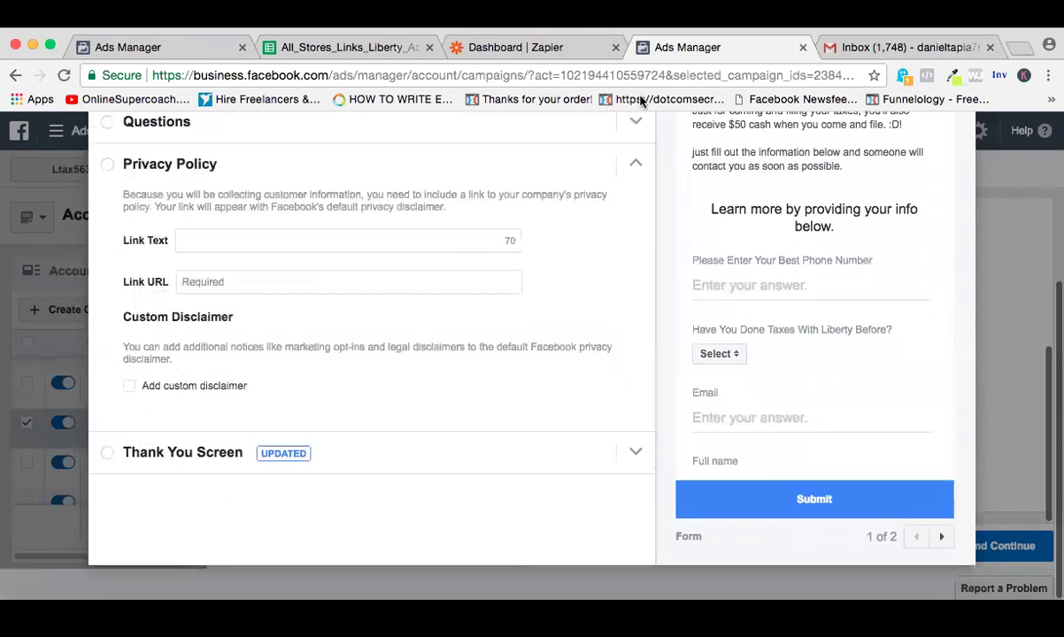
pyautogui.click(392, 240)
pyautogui.write('Liberty Tax Privacy Policy')
pyautogui.click(387, 282)
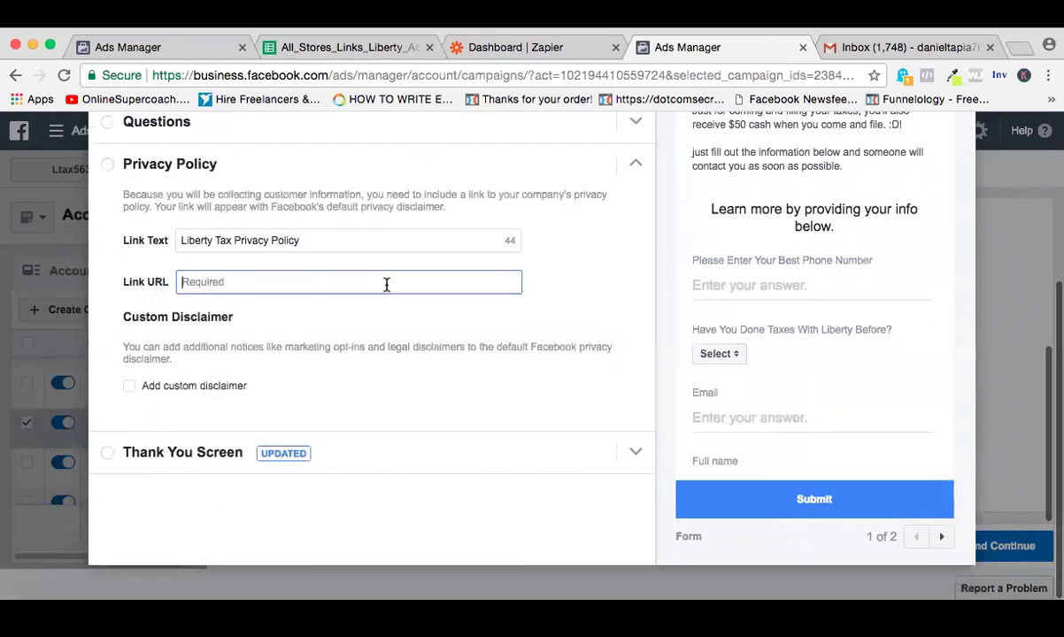
pyautogui.click(353, 49)
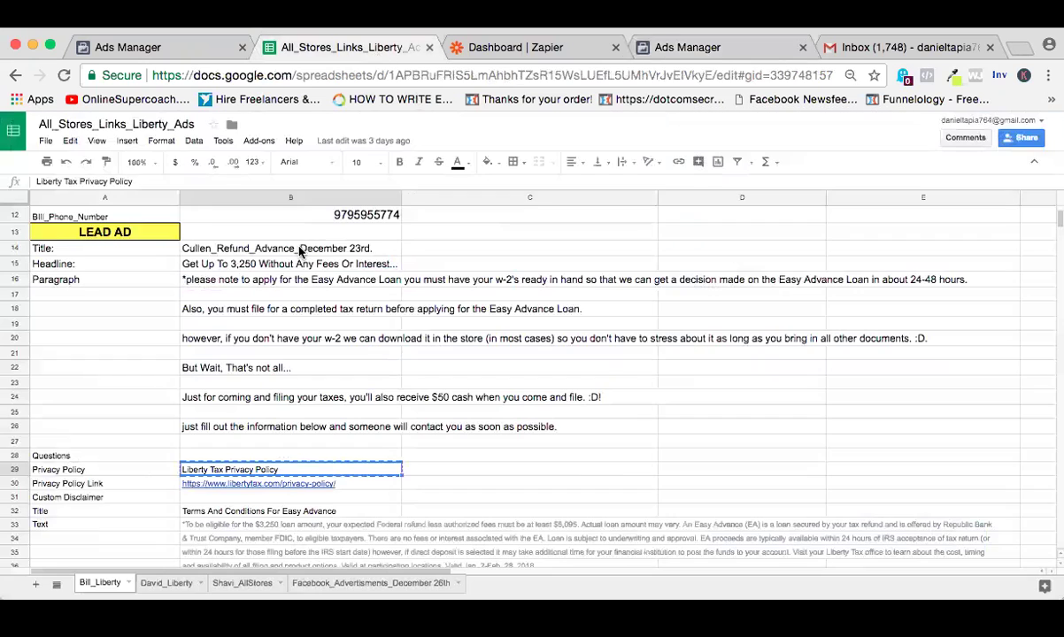
pyautogui.click(347, 485)
pyautogui.press('super+c')
pyautogui.click(682, 47)
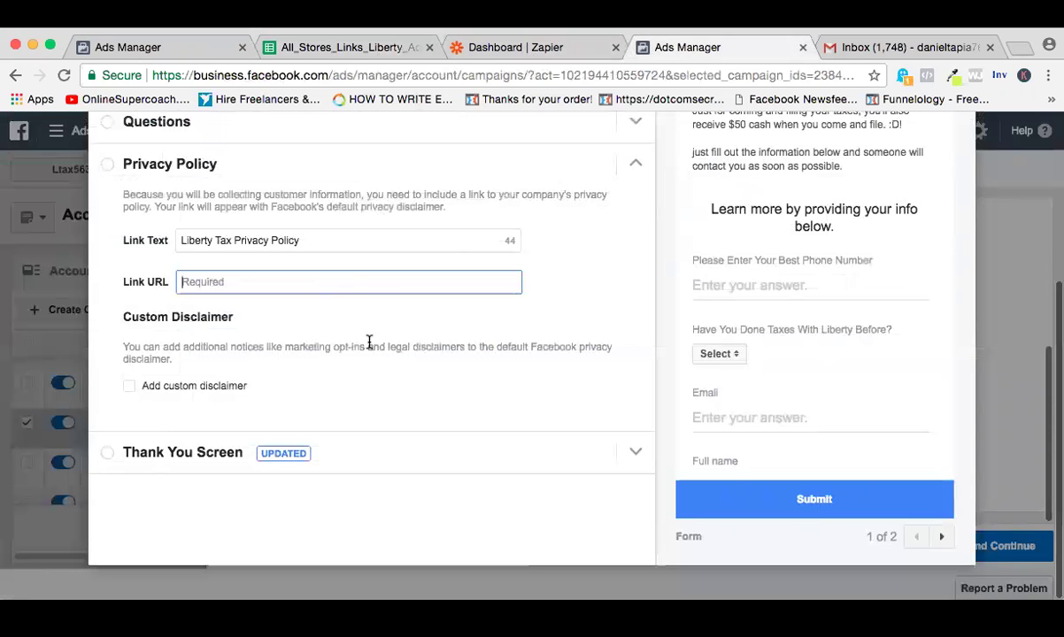
pyautogui.press('super+v')
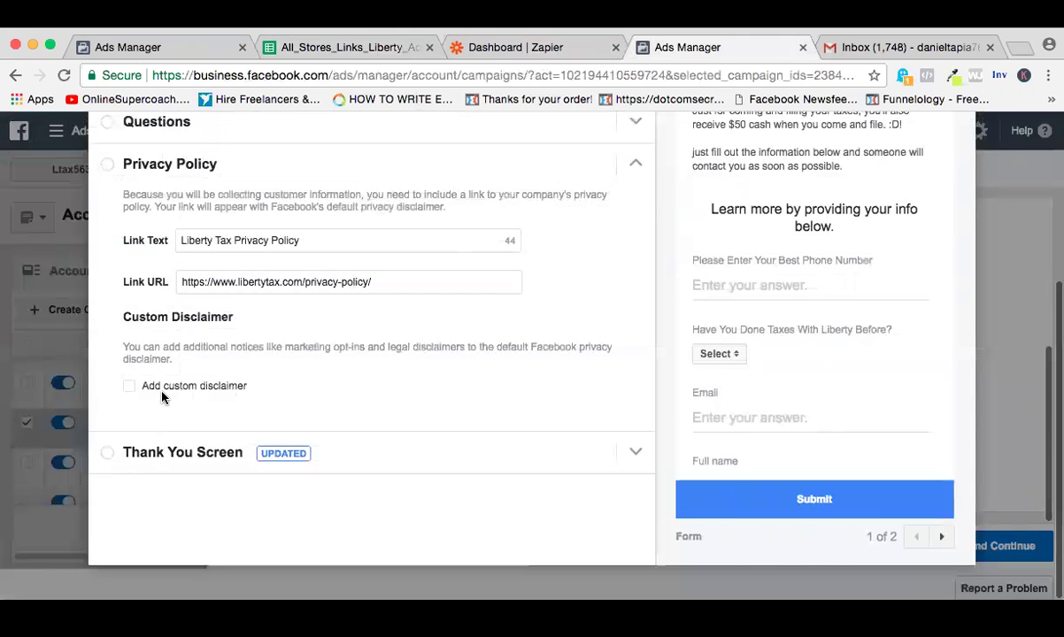
# - Add a custom disclaimer titled "Terms And Conditions For Easy Advance", copied from the spreadsheet's Title row under Custom Disclaimer
pyautogui.click(129, 386)
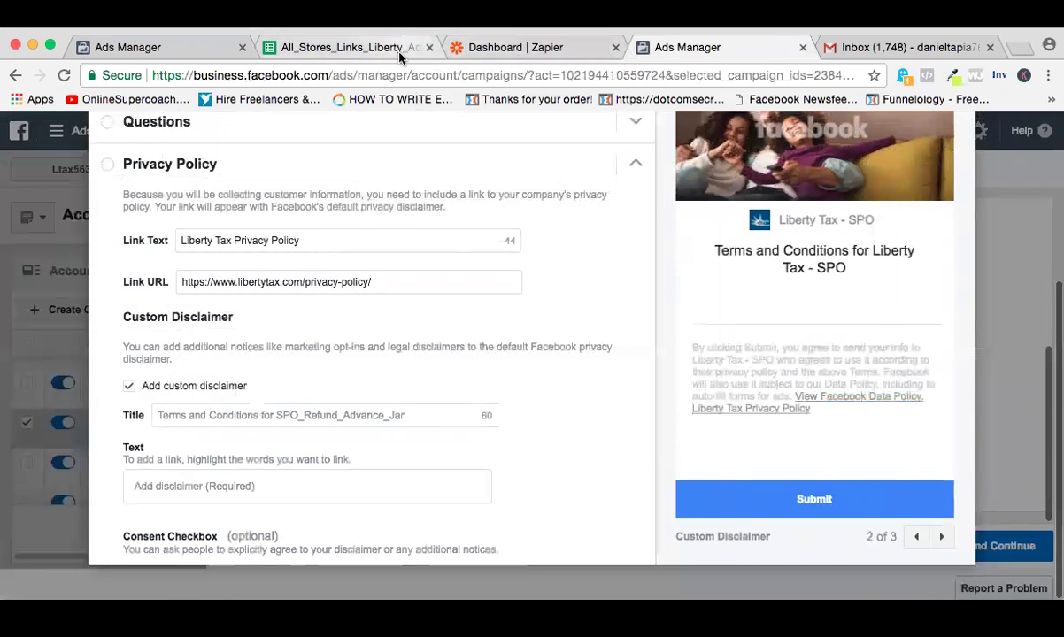
pyautogui.click(372, 48)
pyautogui.scroll(-2, 332, 491)
pyautogui.click(310, 477)
pyautogui.press('super+c')
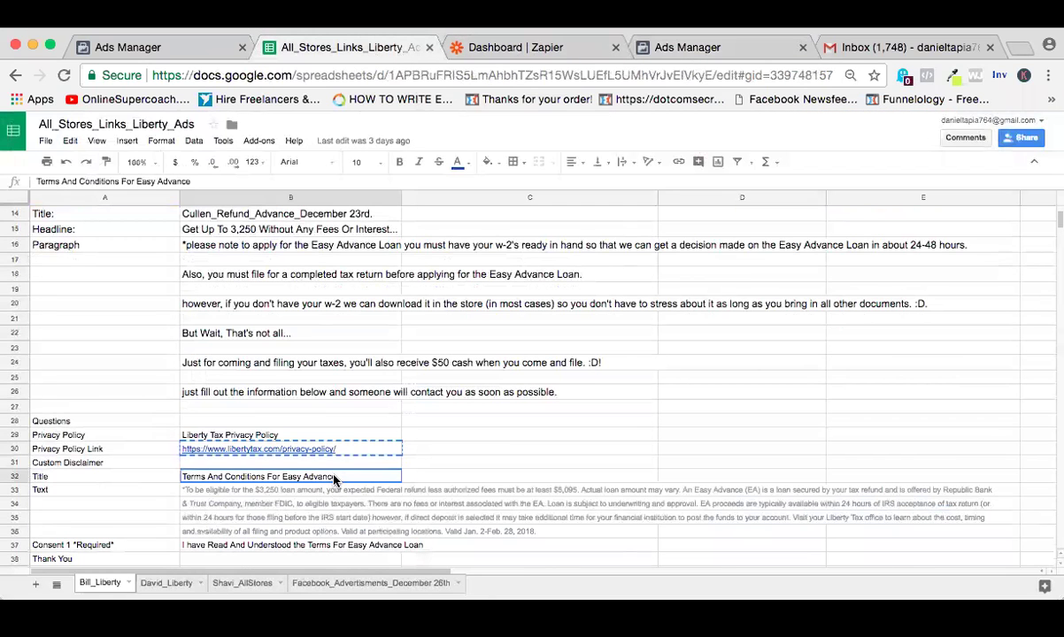
pyautogui.click(700, 47)
pyautogui.click(284, 416)
pyautogui.press('super+v')
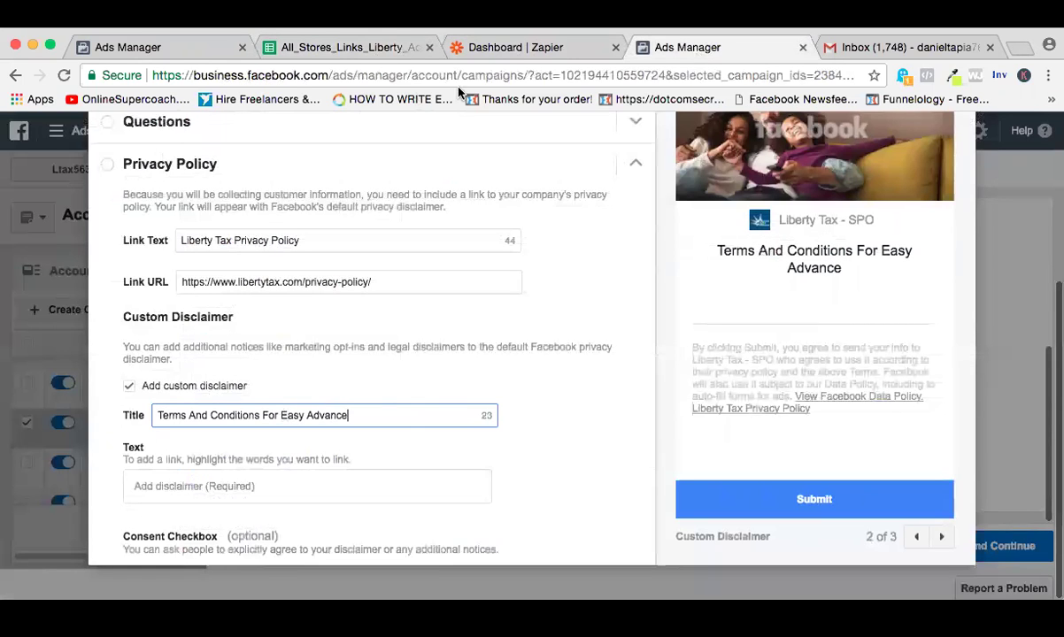
# - Fill the custom disclaimer's text with the loan eligibility terms copied from the spreadsheet's Text rows 33 to 36
pyautogui.click(358, 52)
pyautogui.click(340, 509)
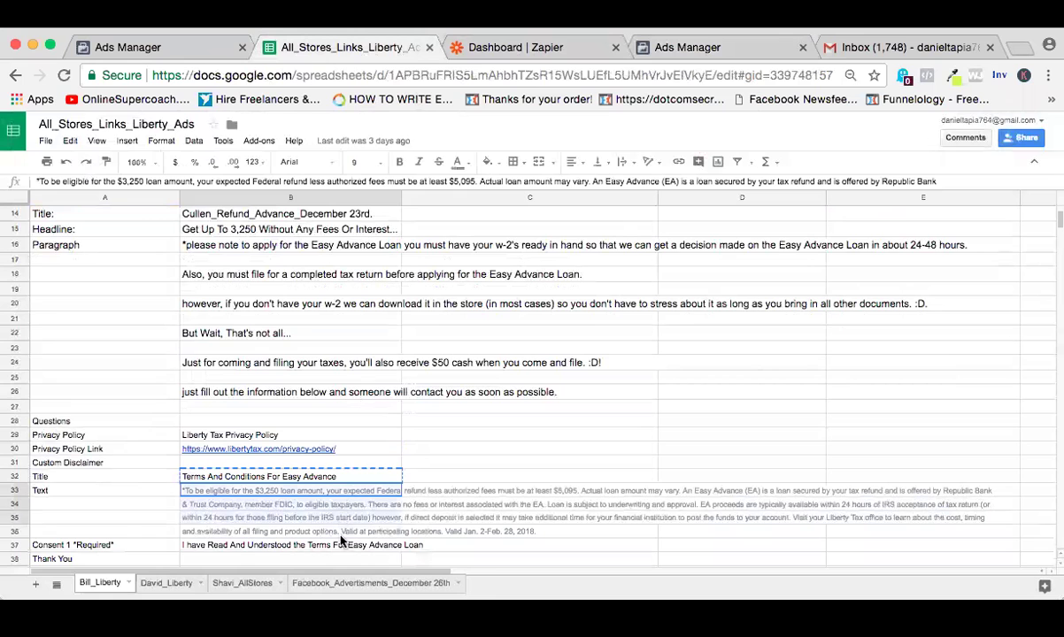
pyautogui.press('super+c')
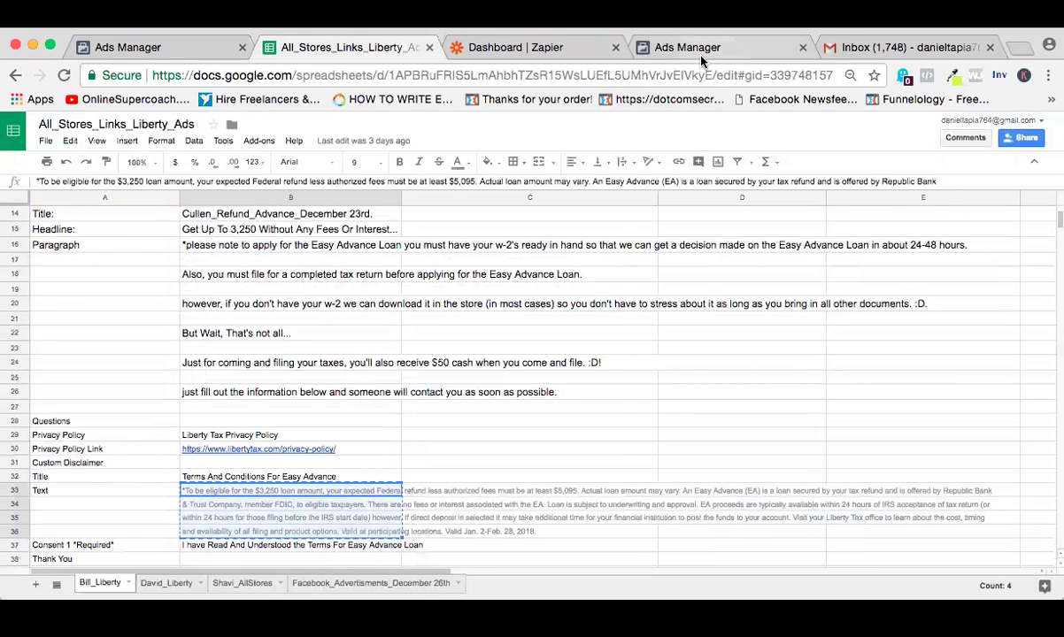
pyautogui.click(702, 51)
pyautogui.click(386, 482)
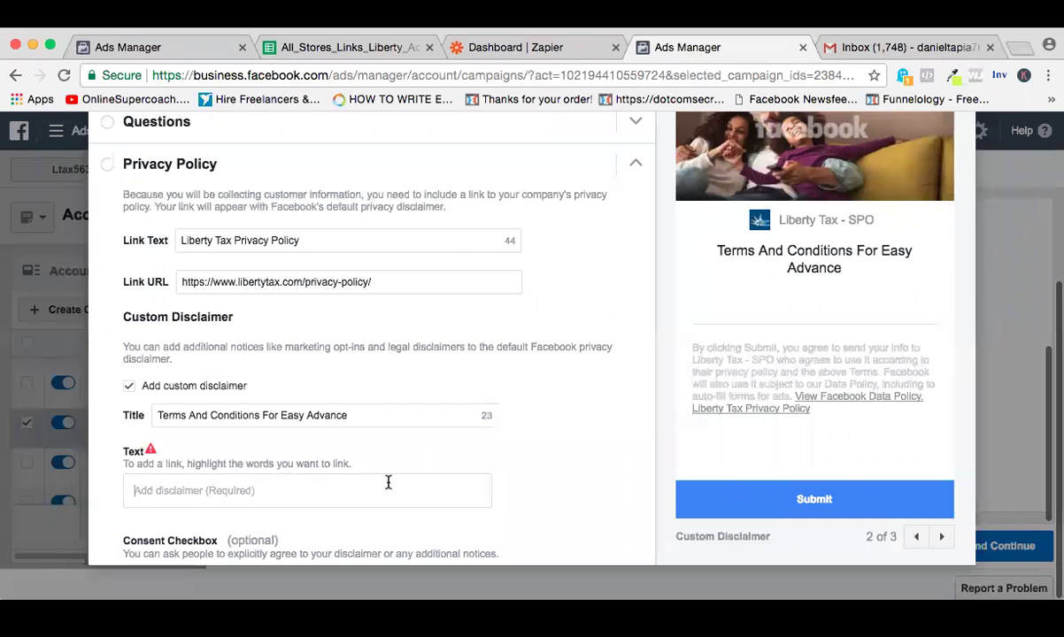
pyautogui.press('super+v')
# - Expand the Thank You Screen section and replace its headline with "Thanks! Someone Will Contact You Via Phone" from the spreadsheet's Headline row
pyautogui.scroll(-5, 390, 488)
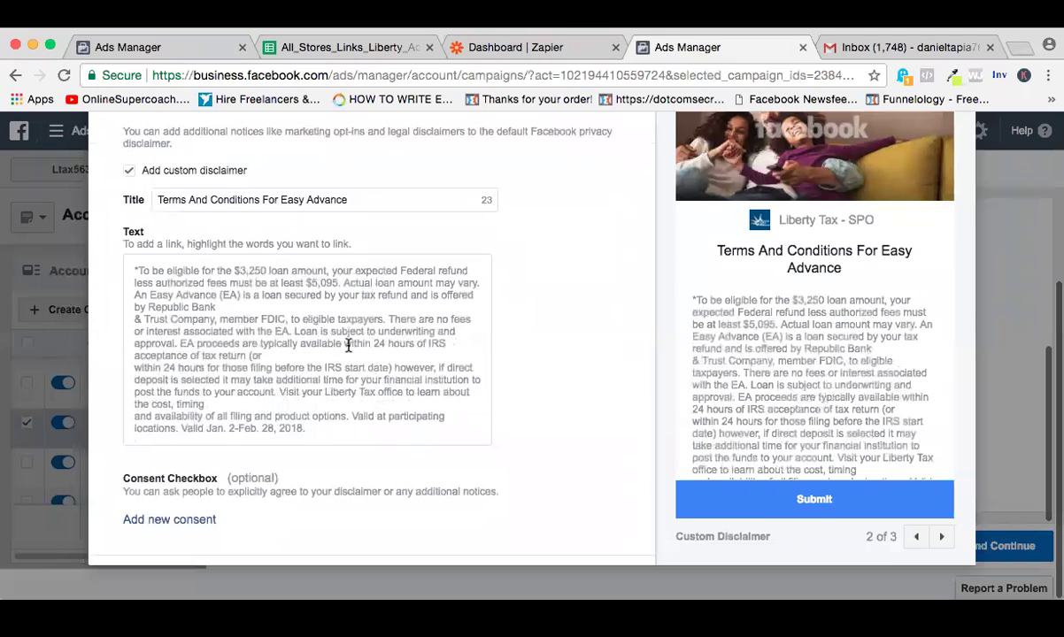
pyautogui.scroll(-2, 347, 345)
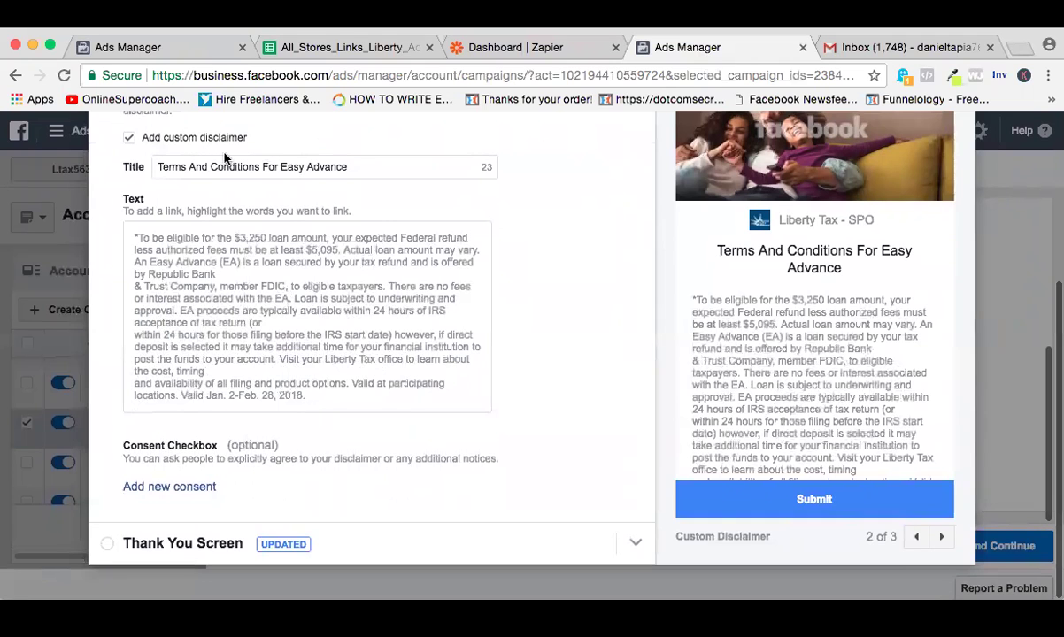
pyautogui.scroll(-1, 458, 381)
pyautogui.scroll(-5, 891, 442)
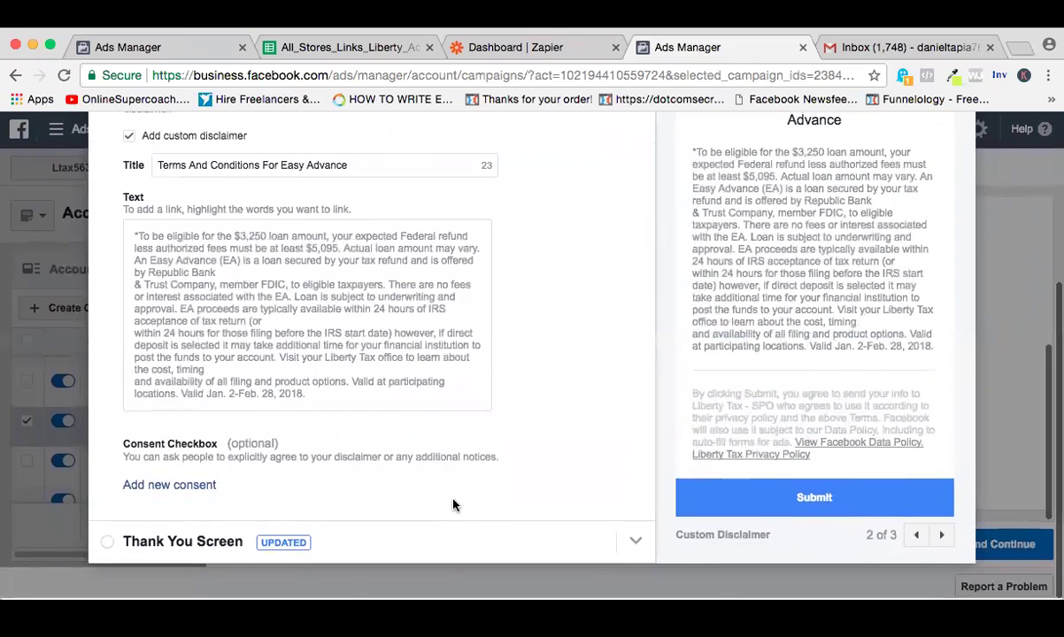
pyautogui.click(452, 543)
pyautogui.tripleClick(395, 264)
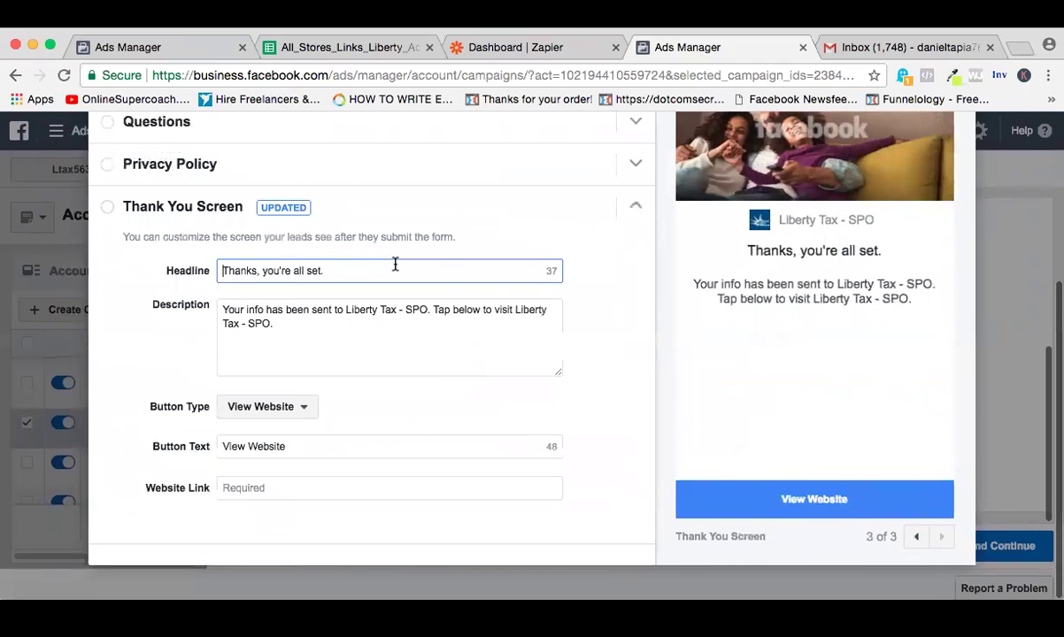
pyautogui.click(397, 47)
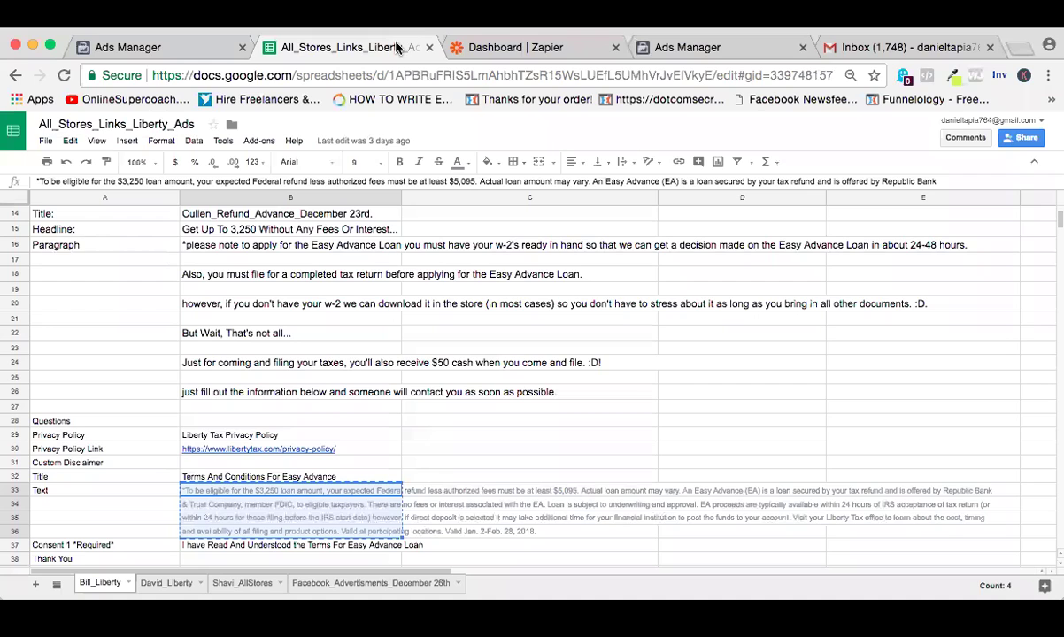
pyautogui.scroll(-2, 299, 482)
pyautogui.click(286, 500)
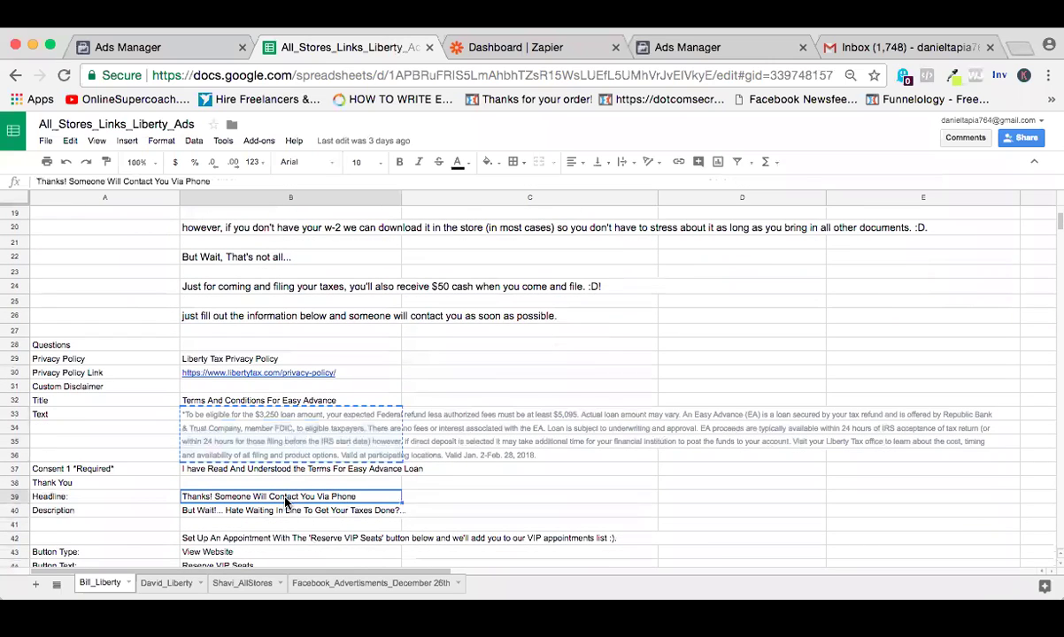
pyautogui.click(688, 47)
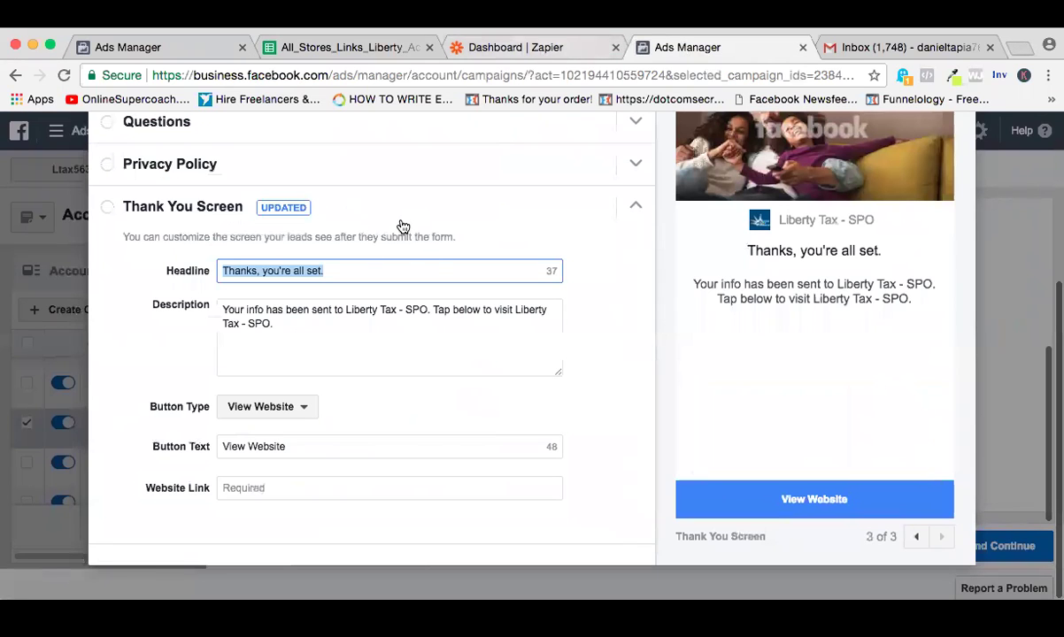
pyautogui.press('super+v')
# - Replace the thank-you screen's description with the "Reserve VIP Seats" appointment text copied from the spreadsheet's Description rows 40 to 42
pyautogui.click(338, 306)
pyautogui.press('super+a')
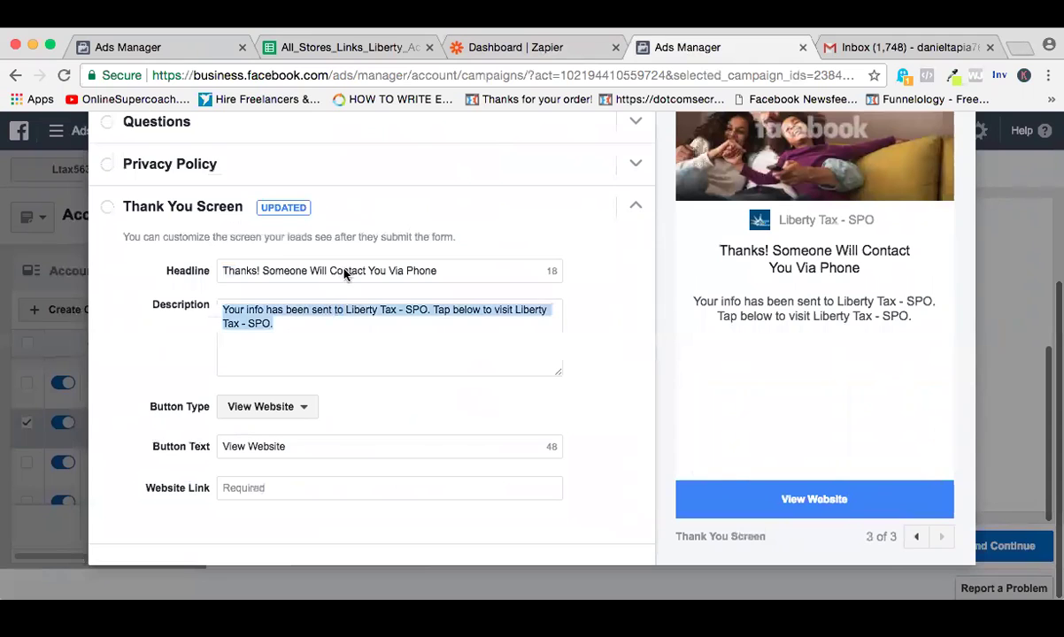
pyautogui.click(389, 50)
pyautogui.scroll(-1, 285, 526)
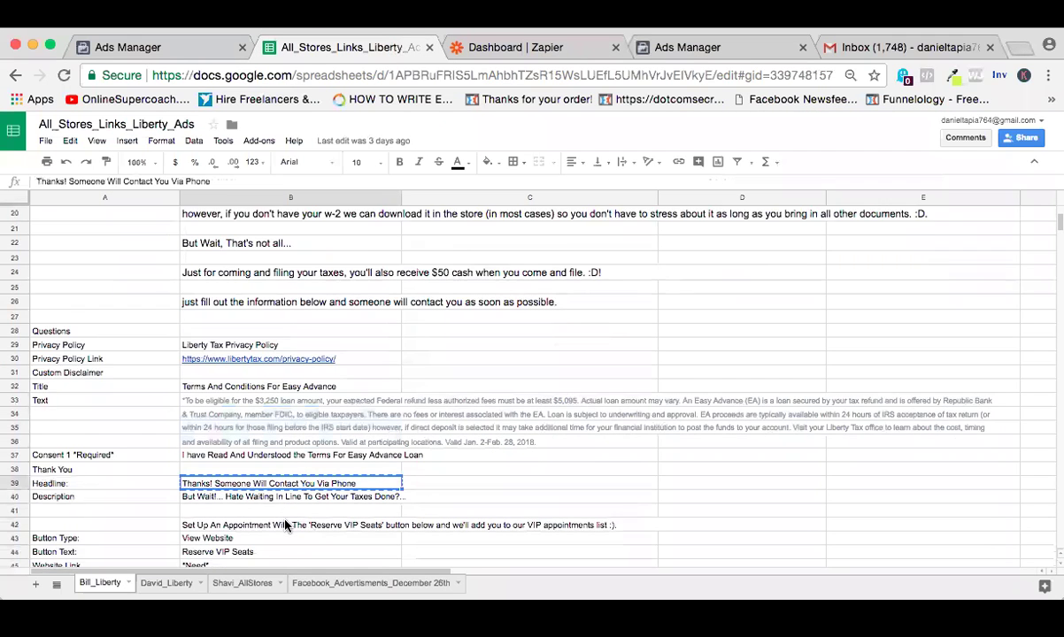
pyautogui.click(296, 478)
pyautogui.press('super+c')
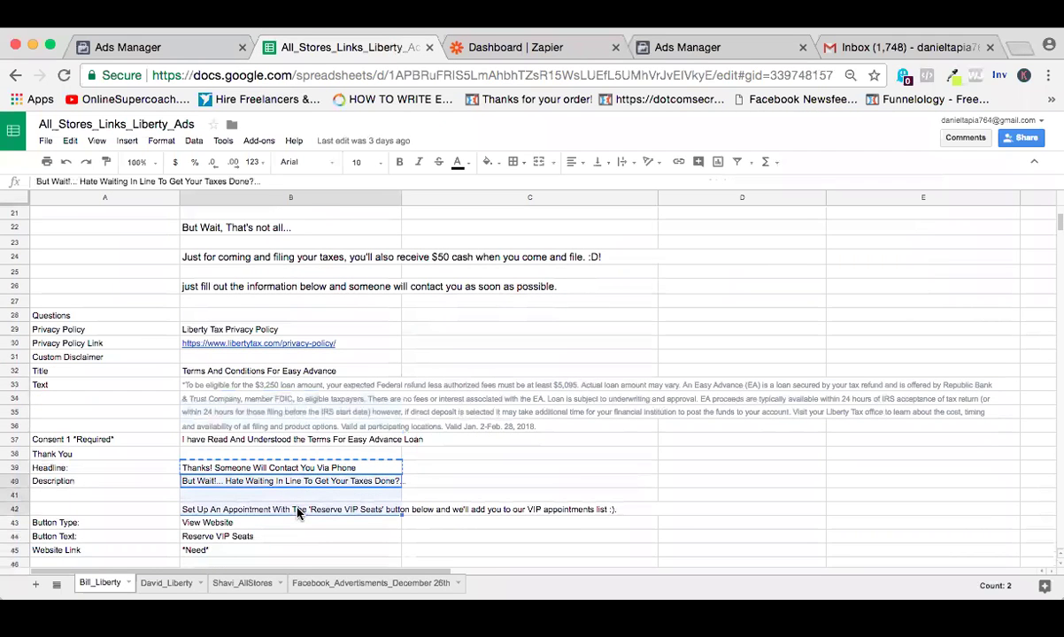
pyautogui.click(661, 50)
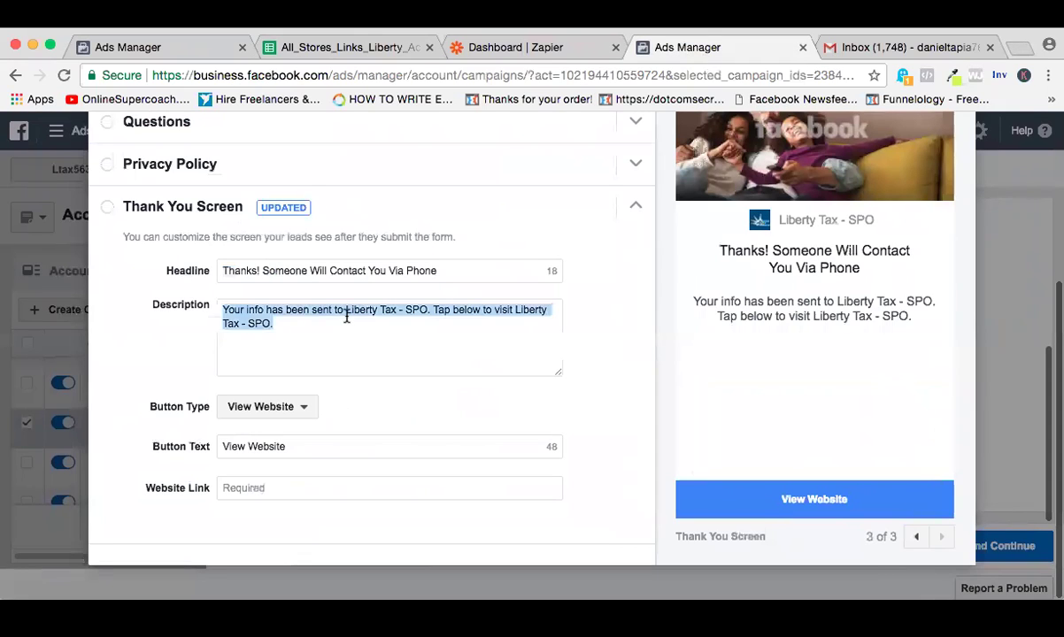
pyautogui.press('super+v')
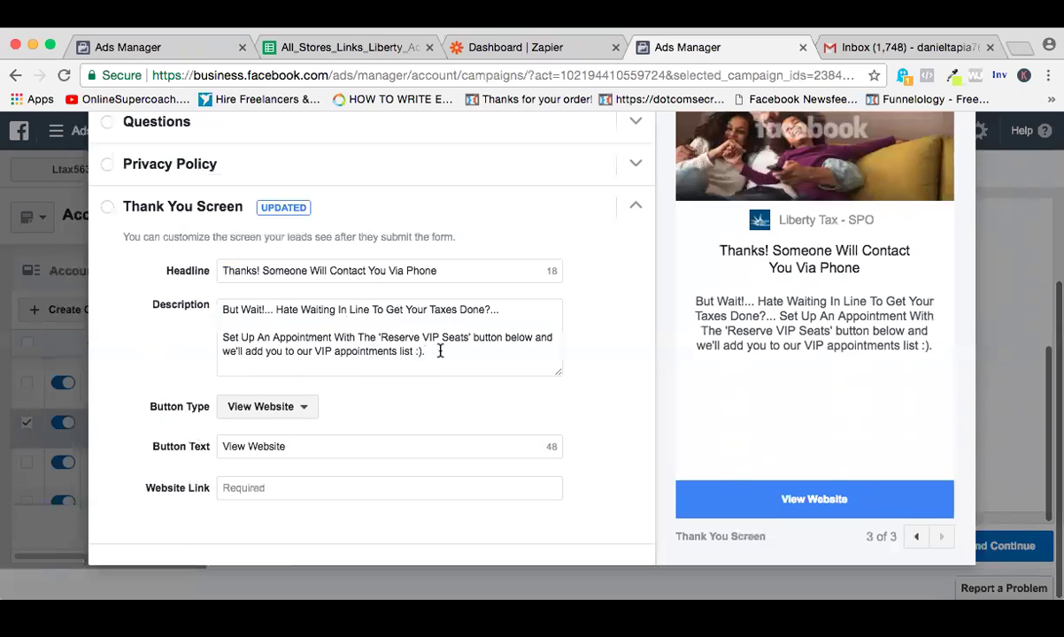
# - Replace the thank-you screen's button text with "Reserve VIP Seats" copied from the spreadsheet's Button Text row
pyautogui.click(373, 445)
pyautogui.press('super+a')
pyautogui.press('BackSpace')
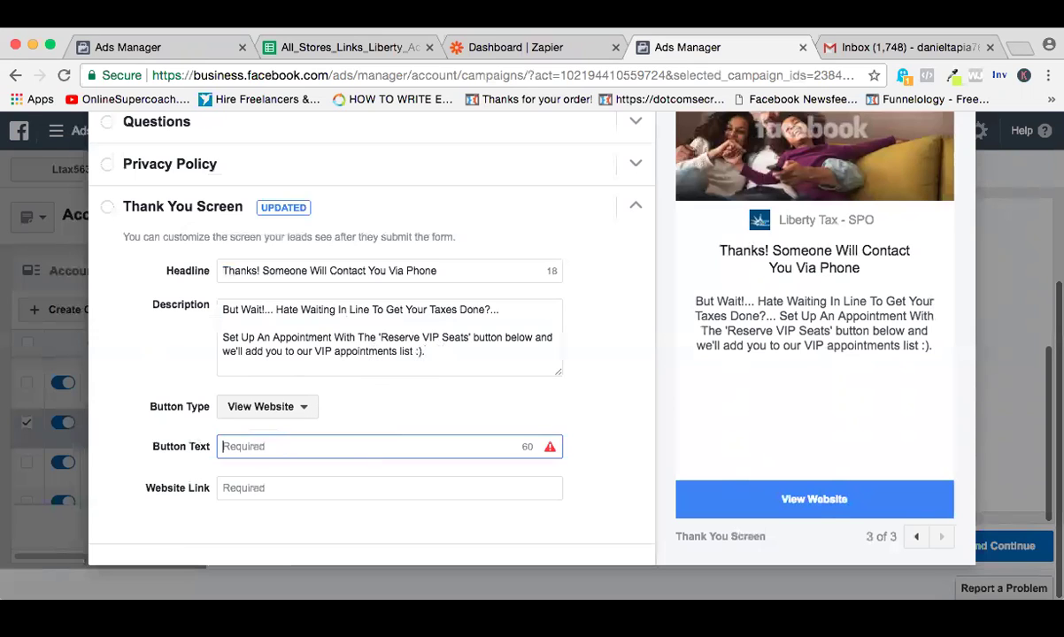
pyautogui.click(391, 48)
pyautogui.scroll(-1, 303, 540)
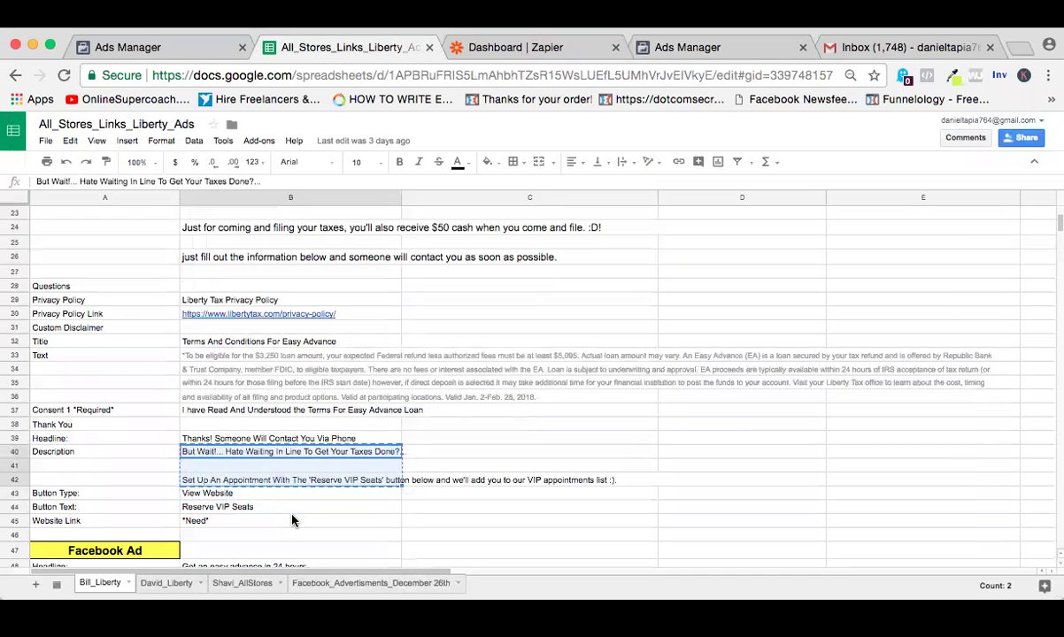
pyautogui.click(293, 520)
pyautogui.click(292, 512)
pyautogui.hotkey('ctrl', 'c')
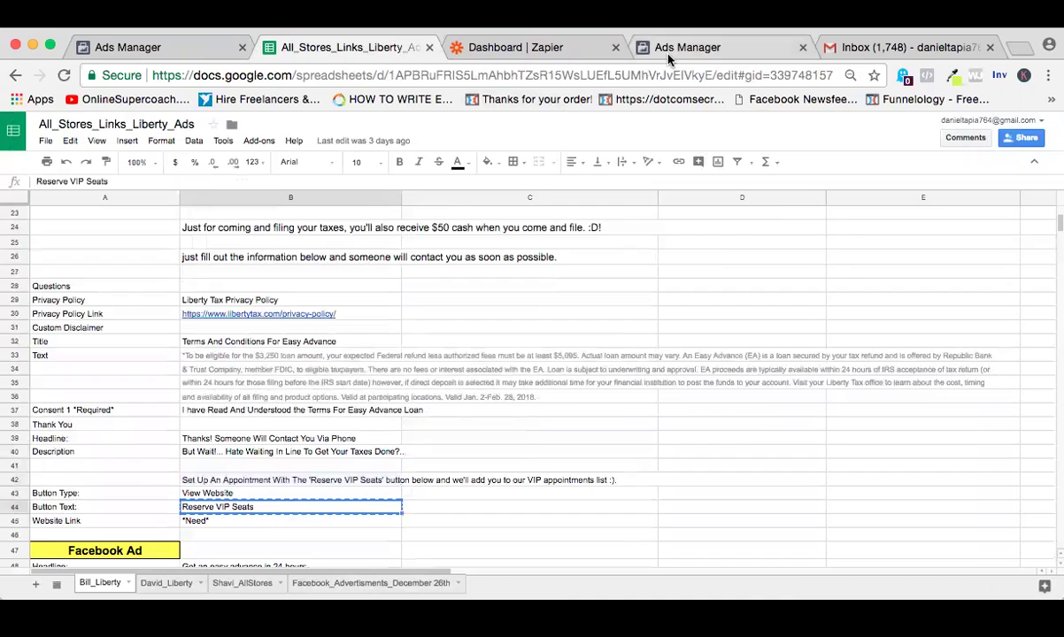
pyautogui.click(673, 47)
pyautogui.click(263, 447)
pyautogui.hotkey('ctrl', 'v')
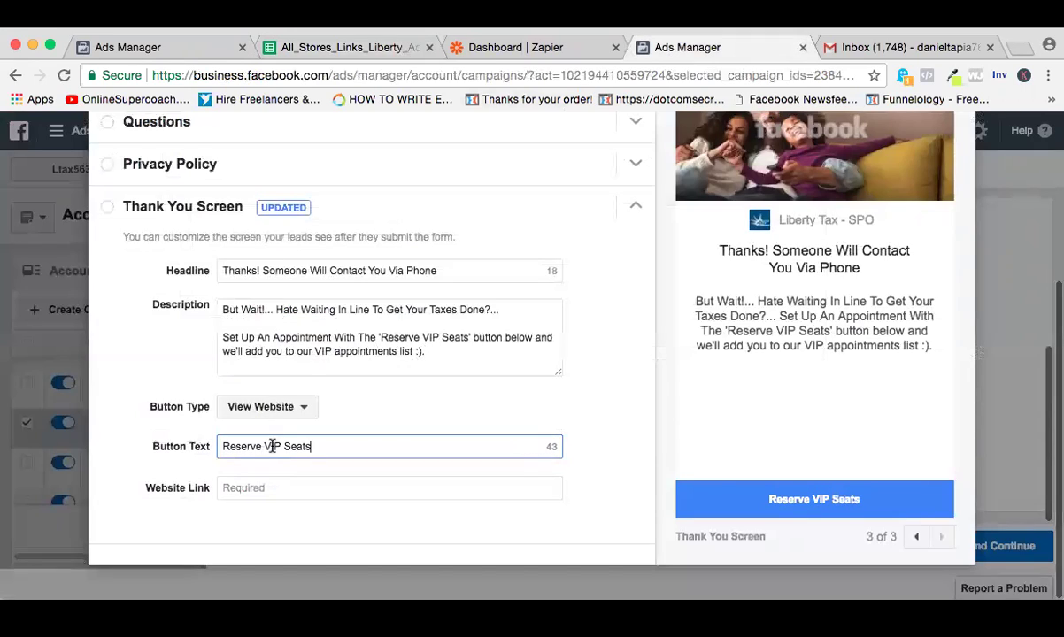
pyautogui.click(386, 47)
pyautogui.scroll(10, 476, 434)
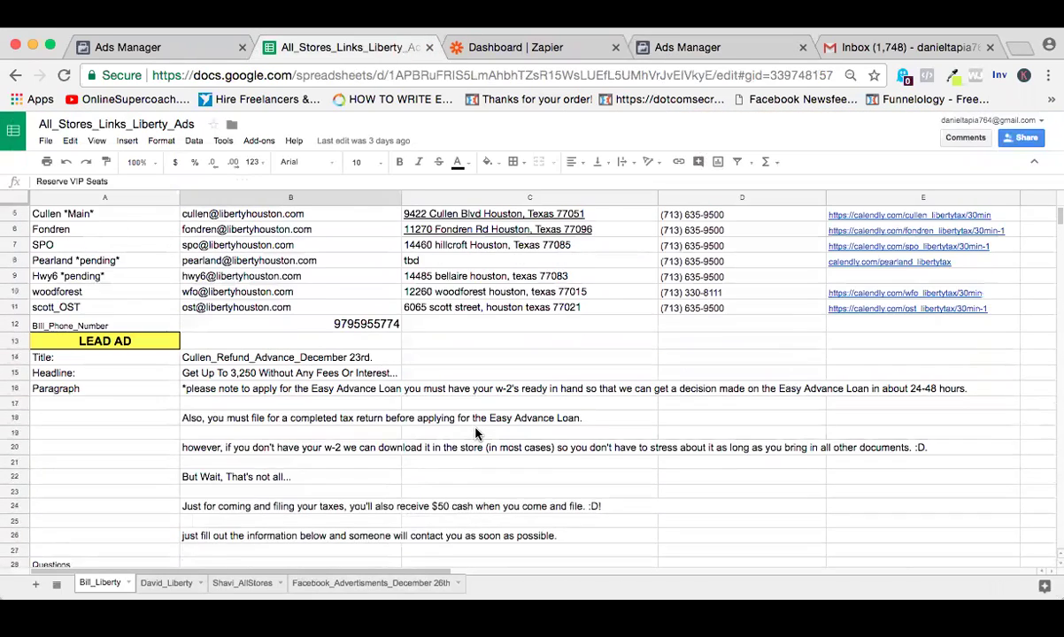
pyautogui.click(706, 46)
pyautogui.click(341, 480)
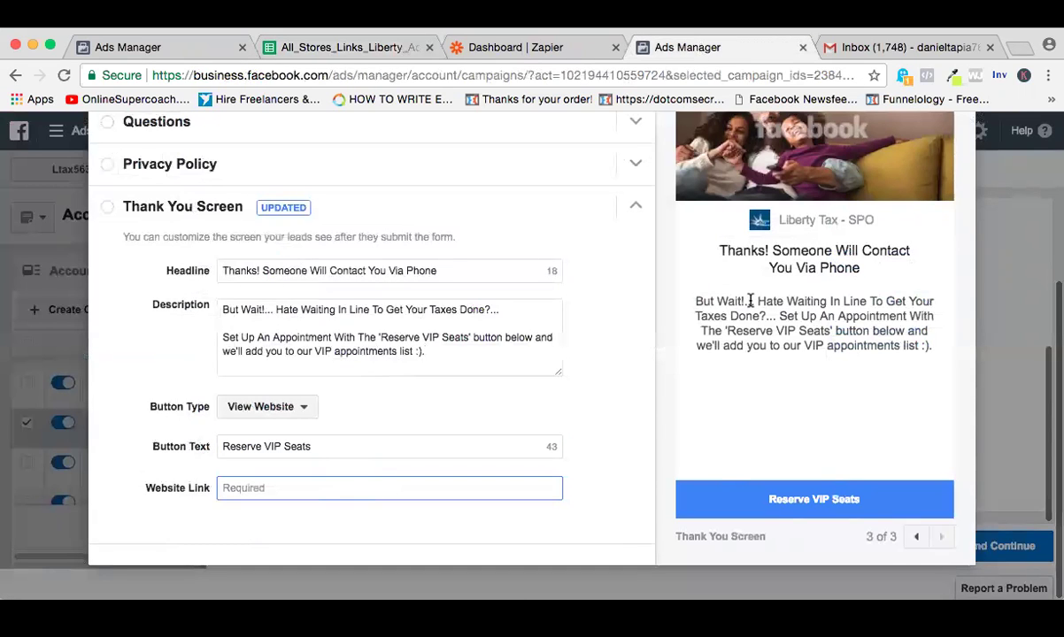
pyautogui.scroll(1, 800, 241)
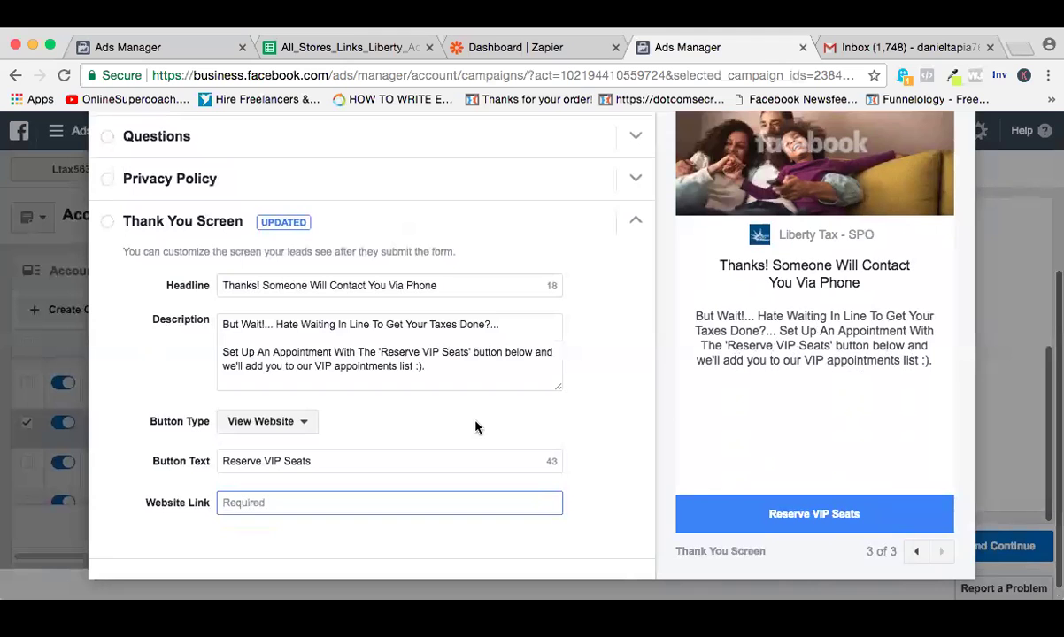
pyautogui.click(394, 490)
pyautogui.click(392, 498)
pyautogui.click(393, 50)
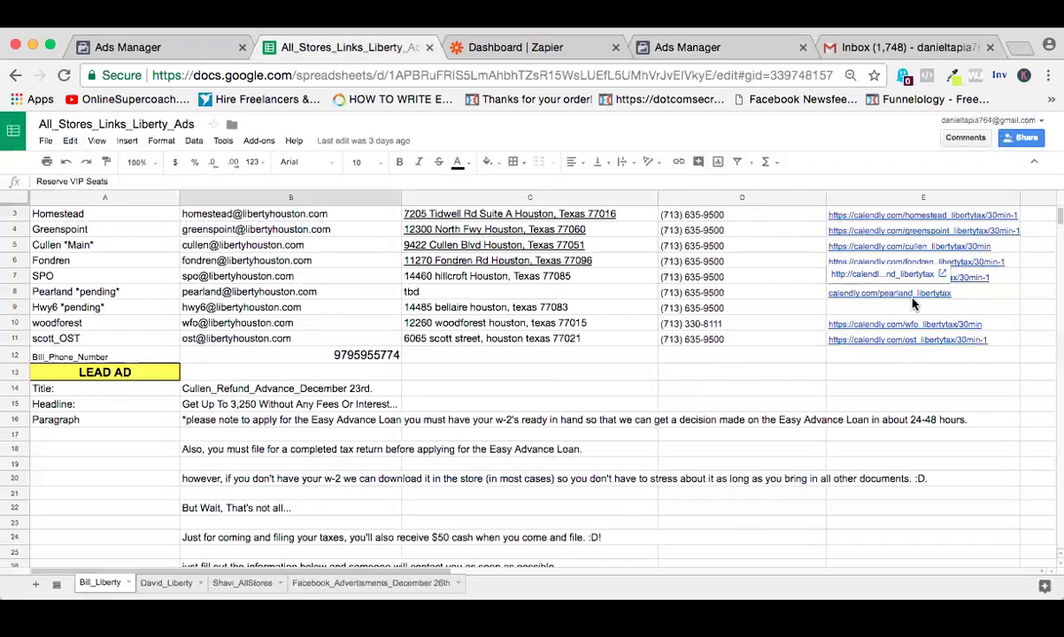
pyautogui.click(1001, 294)
pyautogui.click(985, 328)
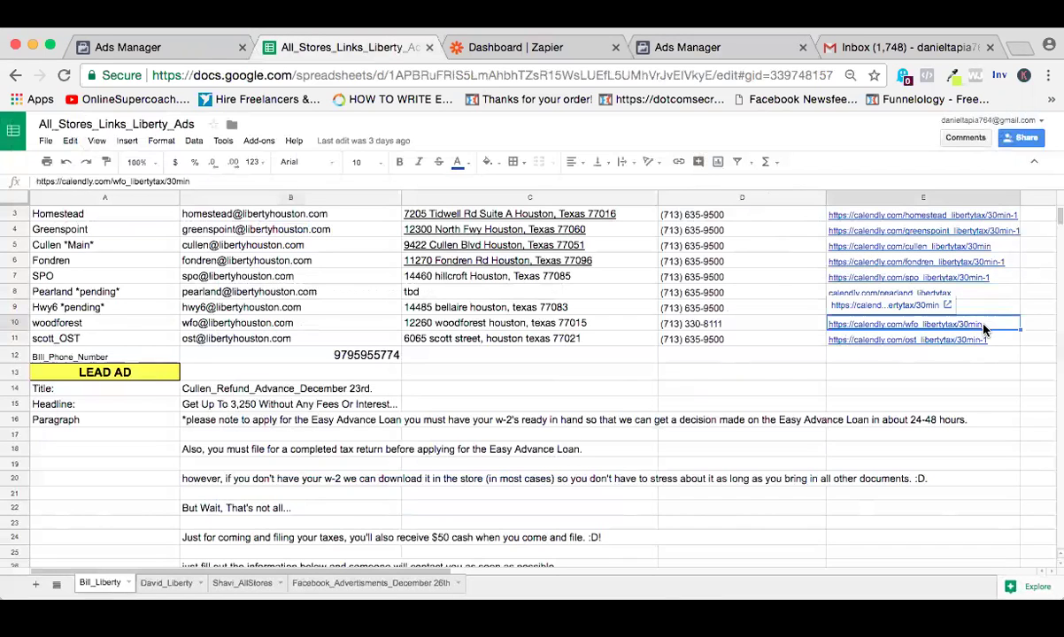
pyautogui.click(1002, 279)
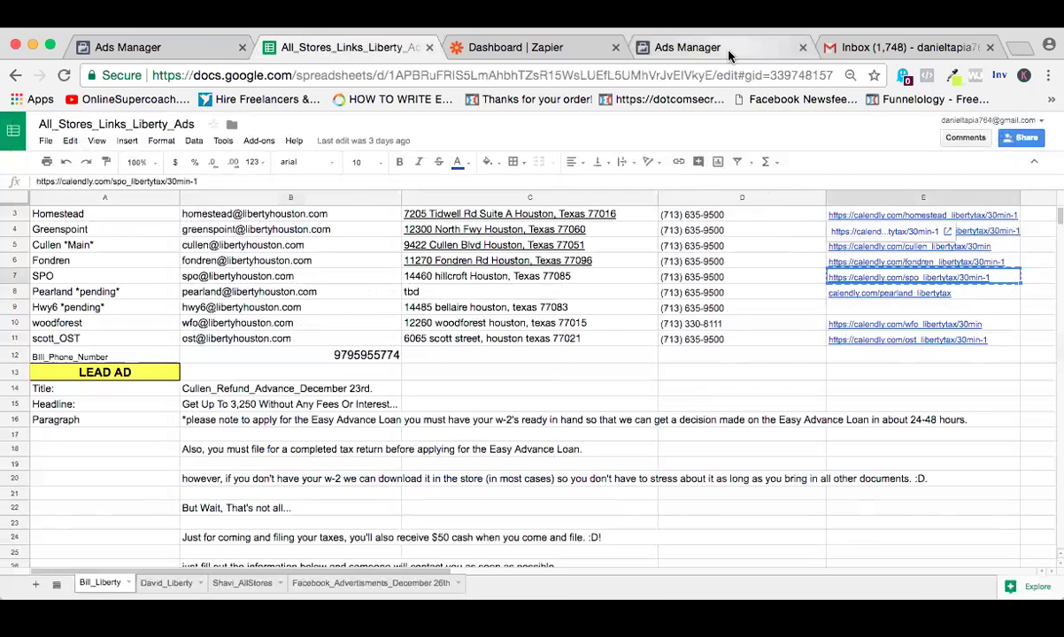
pyautogui.click(683, 47)
pyautogui.press('super+v')
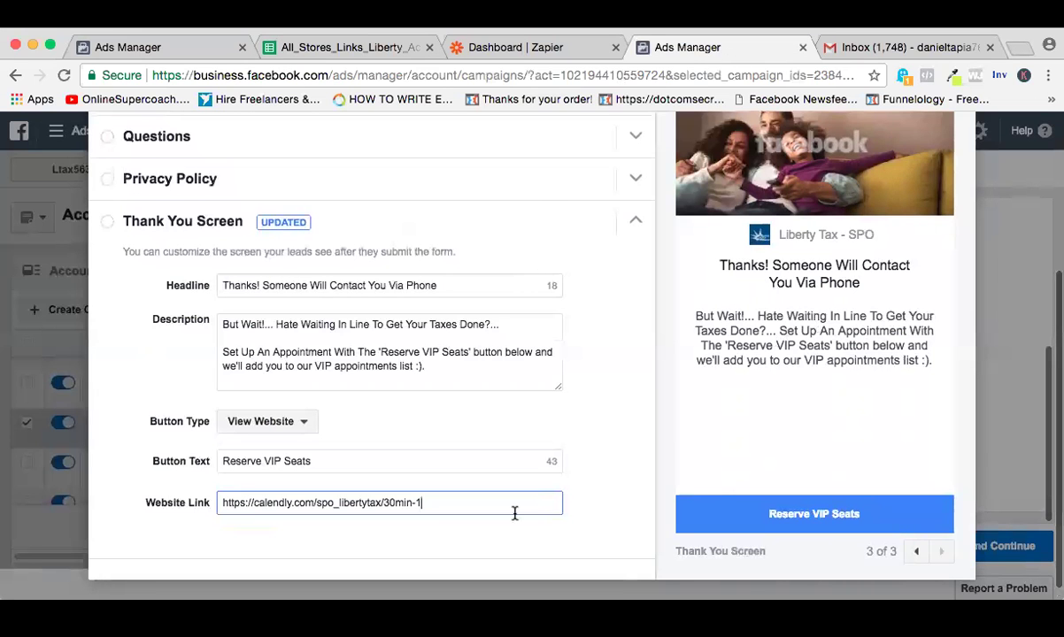
# - Finish the SPO_Refund_Advance_Jan lead form so that it is attached to the SPO ad
pyautogui.scroll(-1, 633, 469)
pyautogui.scroll(5, 633, 470)
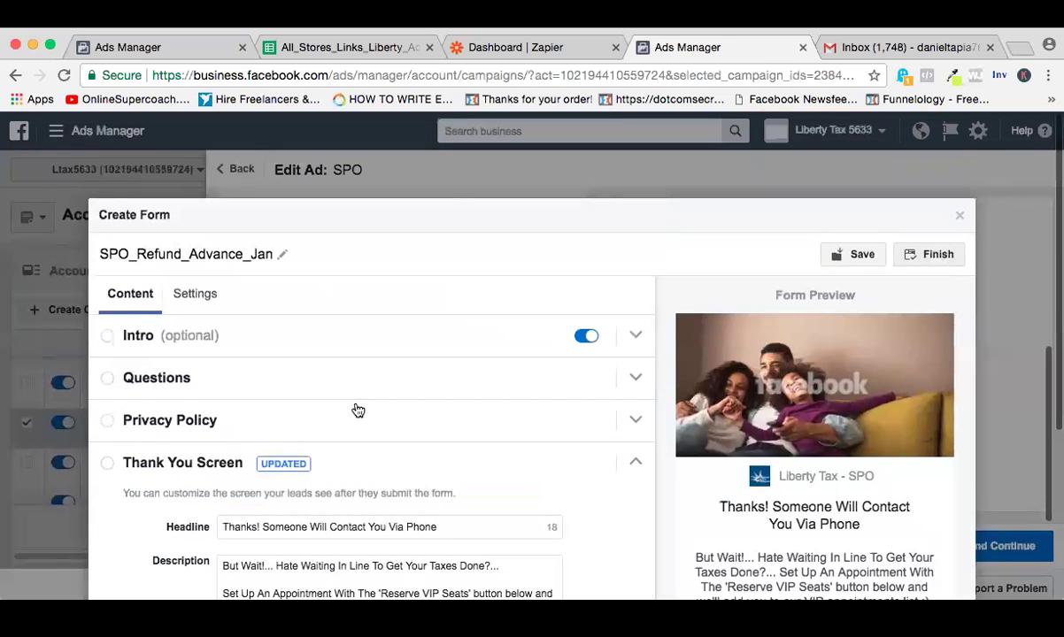
pyautogui.scroll(-1, 311, 425)
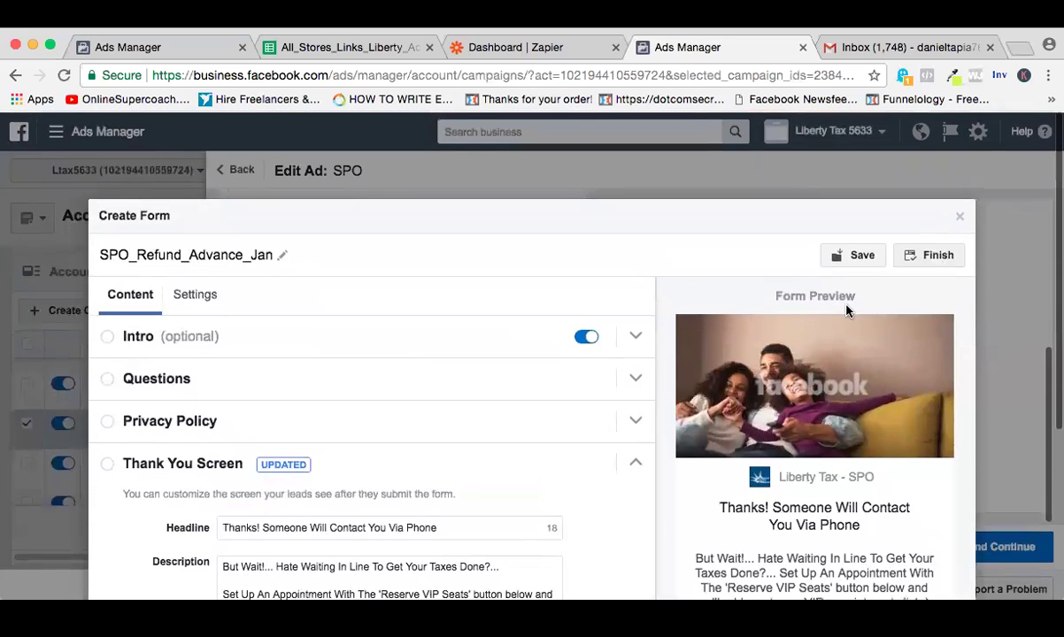
pyautogui.click(937, 252)
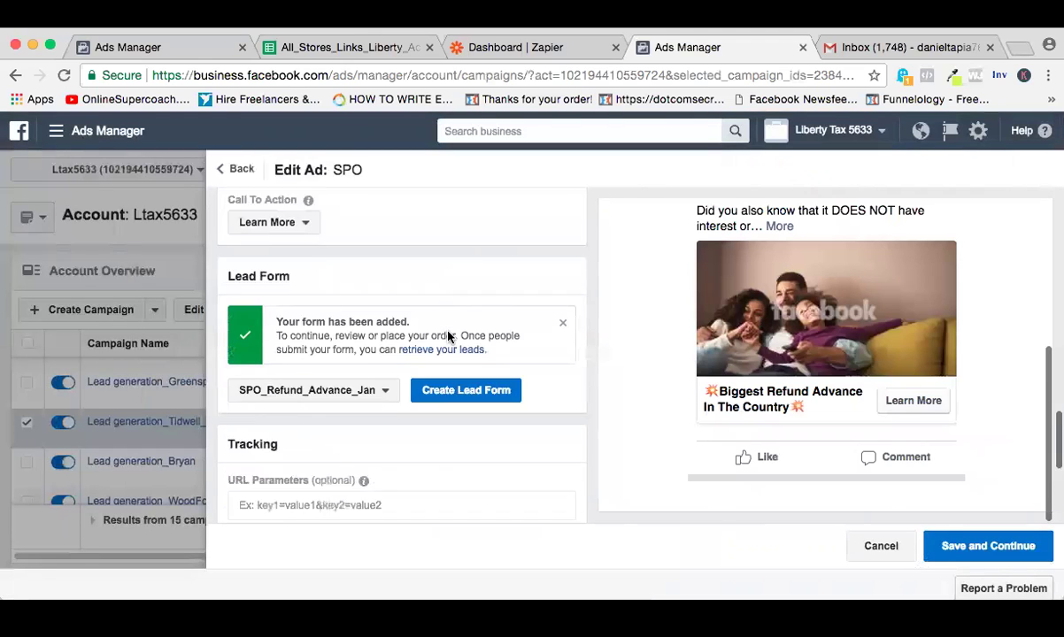
# - Review and save the edited SPO ad, then place the order for the duplicated Lead generation_SPO campaign
pyautogui.scroll(-3, 447, 335)
pyautogui.scroll(8, 446, 334)
pyautogui.scroll(-10, 446, 335)
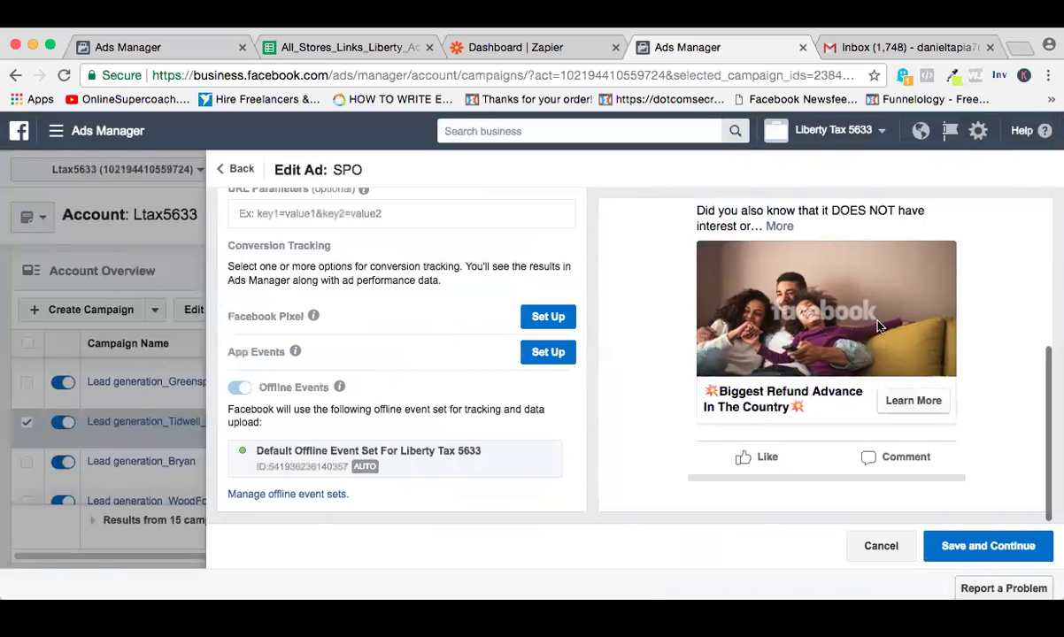
pyautogui.click(971, 551)
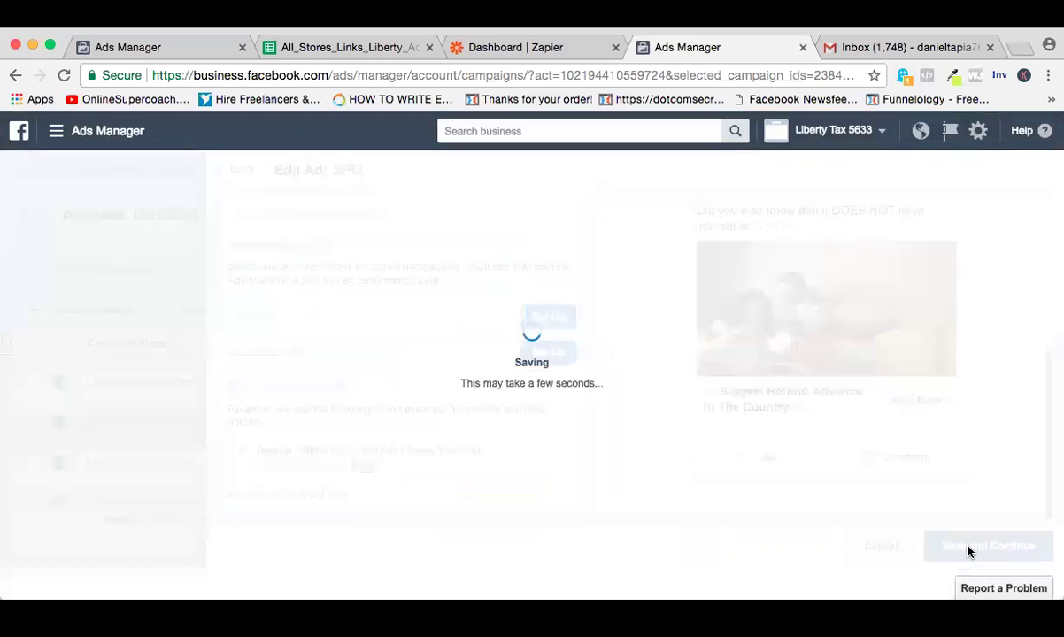
pyautogui.click(922, 133)
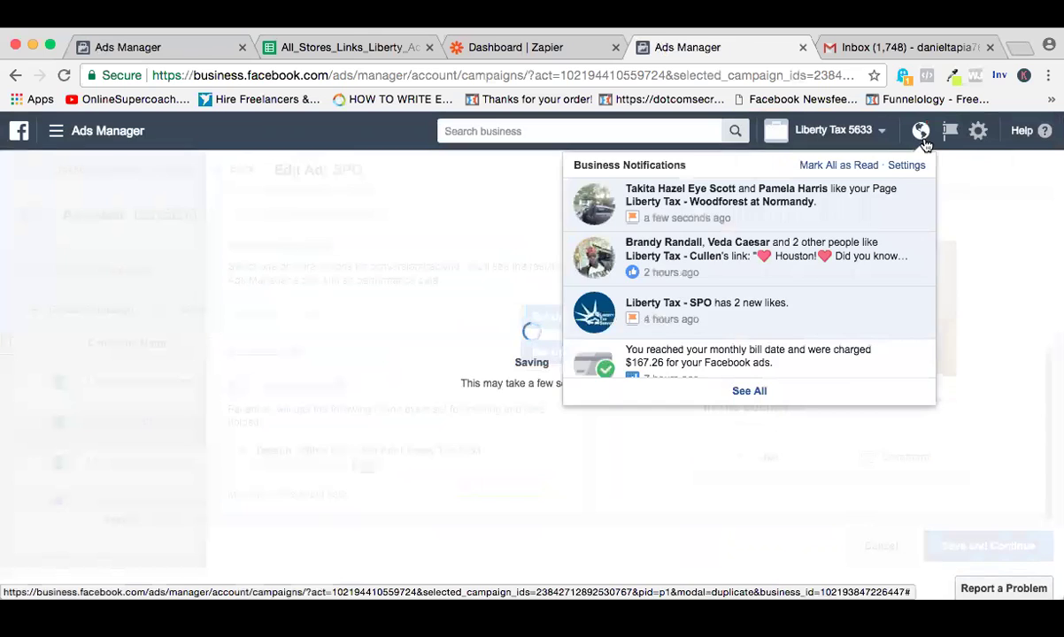
pyautogui.click(739, 422)
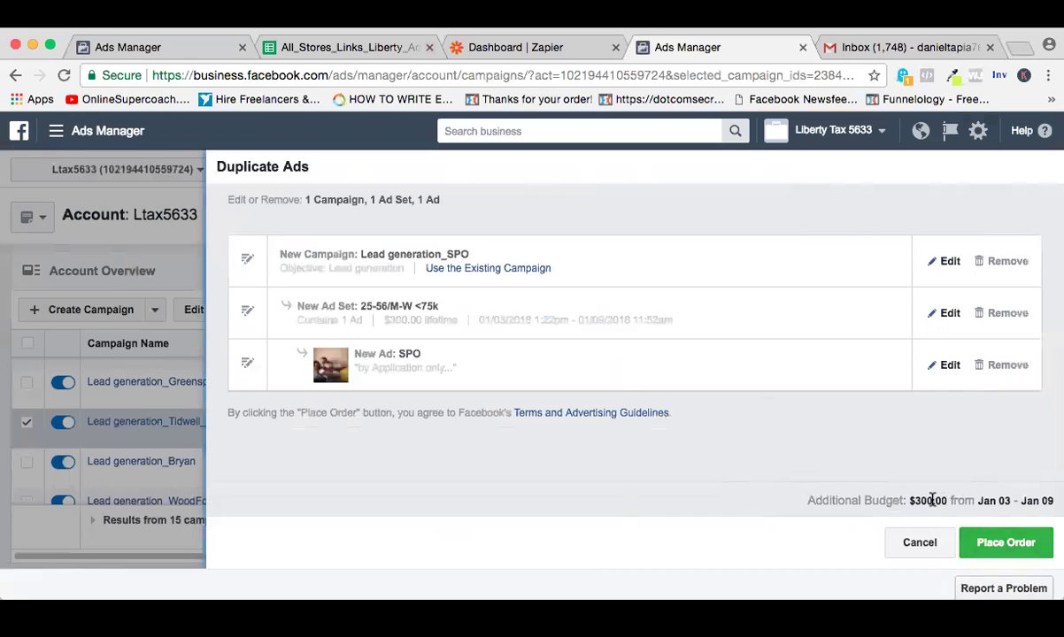
pyautogui.moveTo(919, 501); pyautogui.dragTo(806, 501)
pyautogui.click(990, 542)
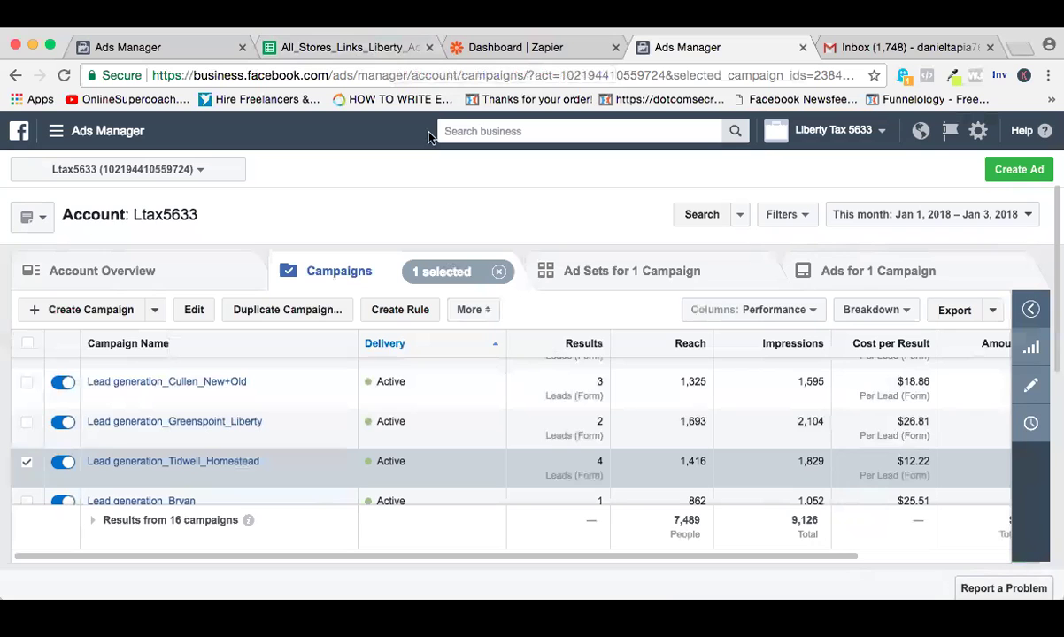
pyautogui.click(485, 50)
pyautogui.click(399, 45)
pyautogui.click(505, 50)
pyautogui.click(383, 48)
pyautogui.scroll(1, 390, 382)
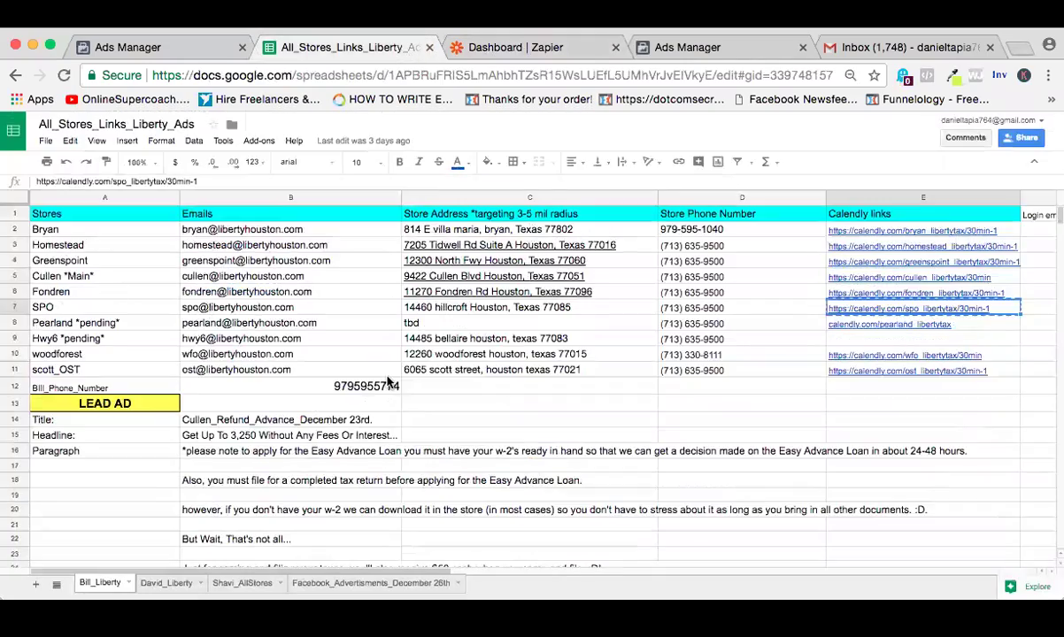
pyautogui.scroll(-9, 387, 380)
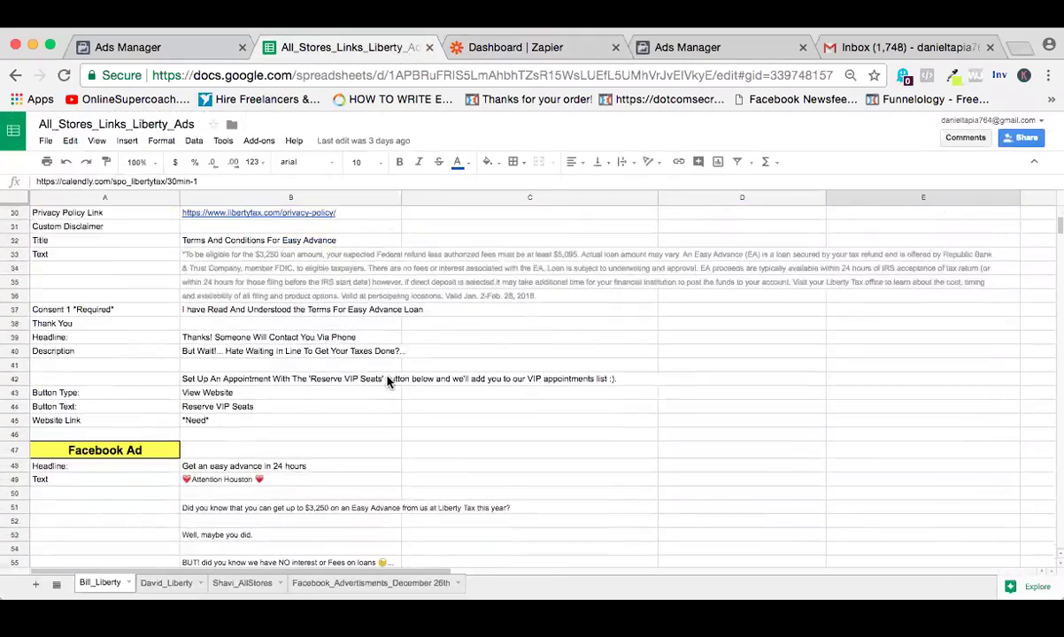
pyautogui.scroll(9, 387, 381)
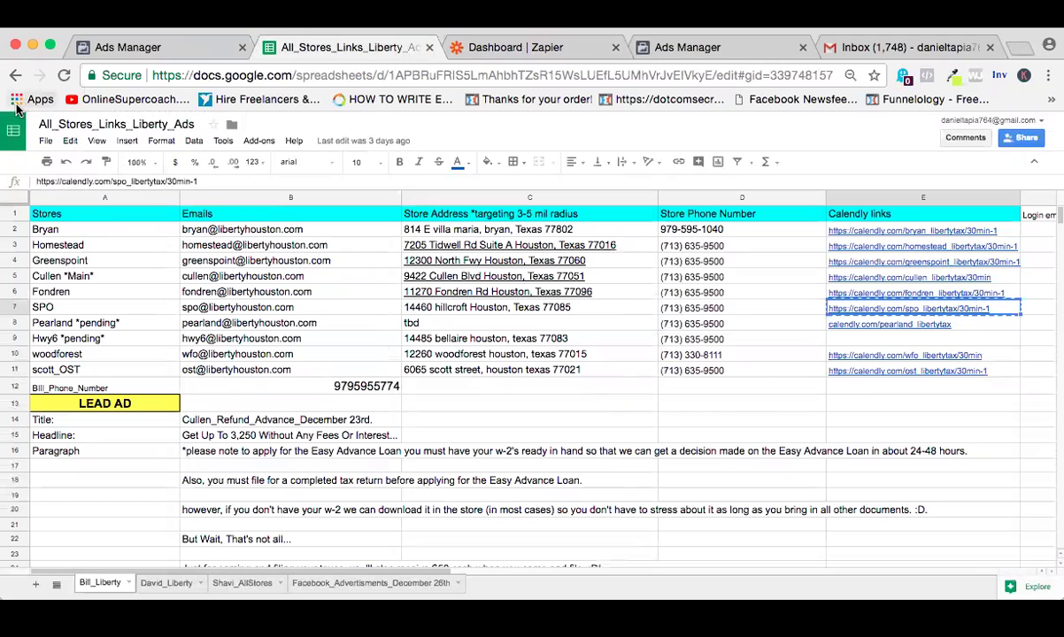
pyautogui.click(540, 47)
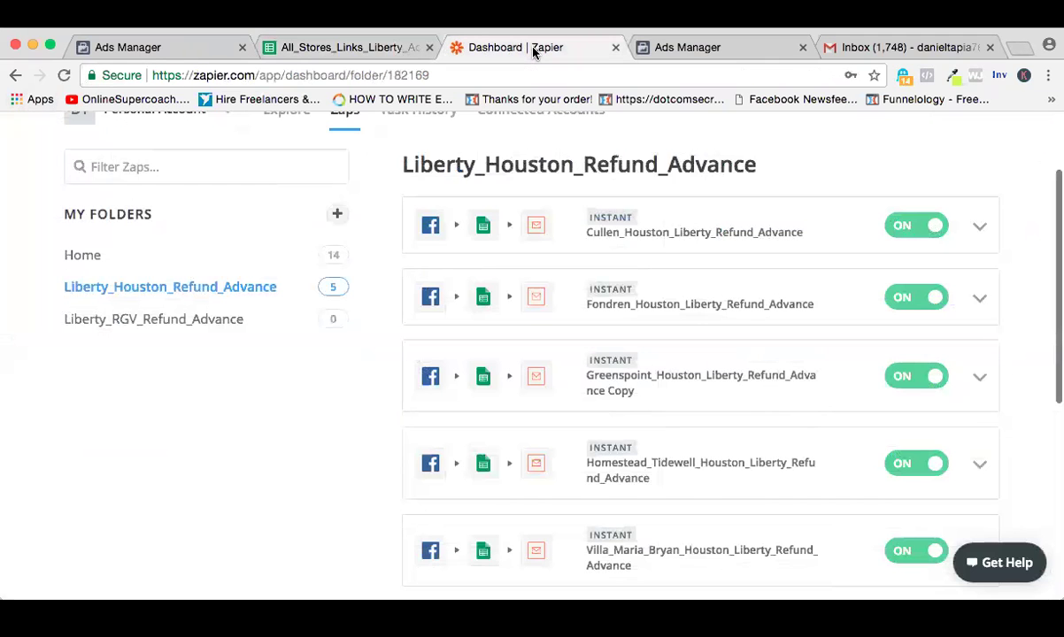
# - Examine the new Lead generation_SPO campaign's delivery and the other campaigns' cost per result in the Ads Manager campaign list
pyautogui.click(763, 49)
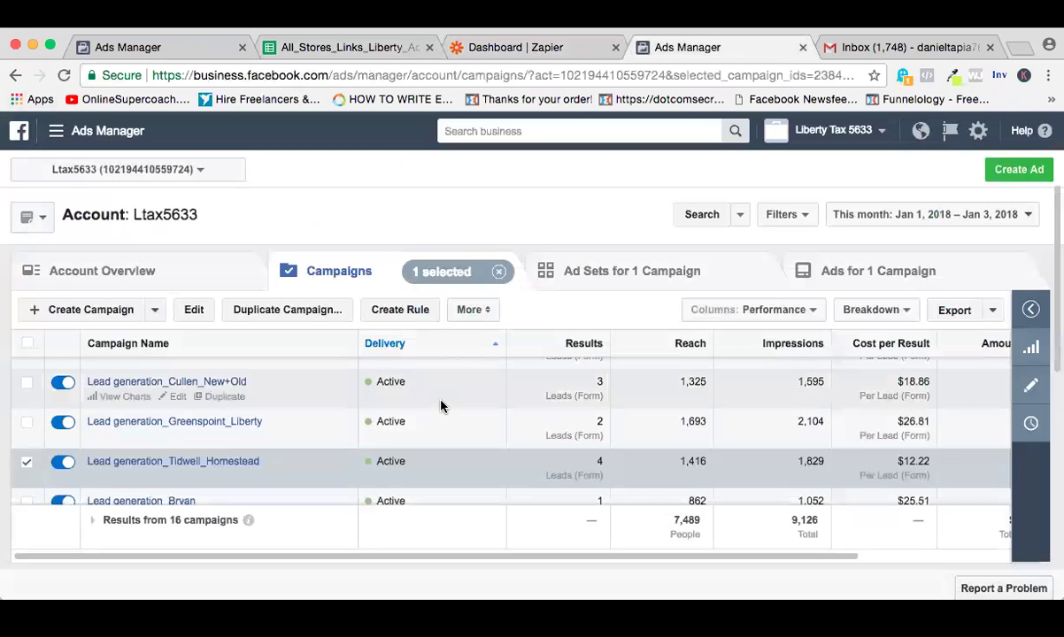
pyautogui.scroll(-3, 398, 458)
pyautogui.scroll(3, 398, 459)
pyautogui.scroll(1, 399, 460)
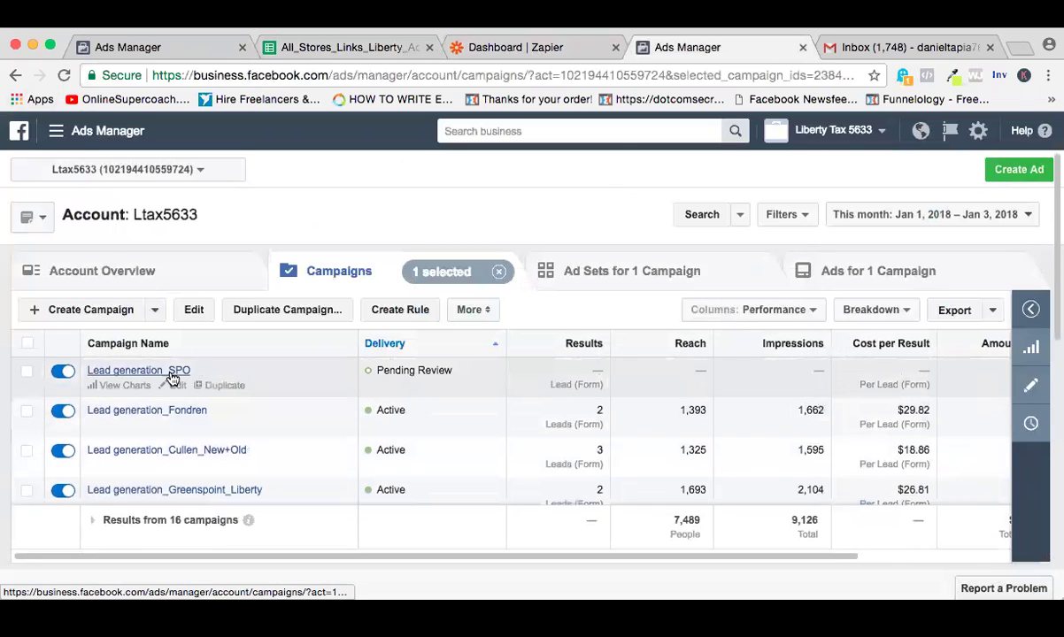
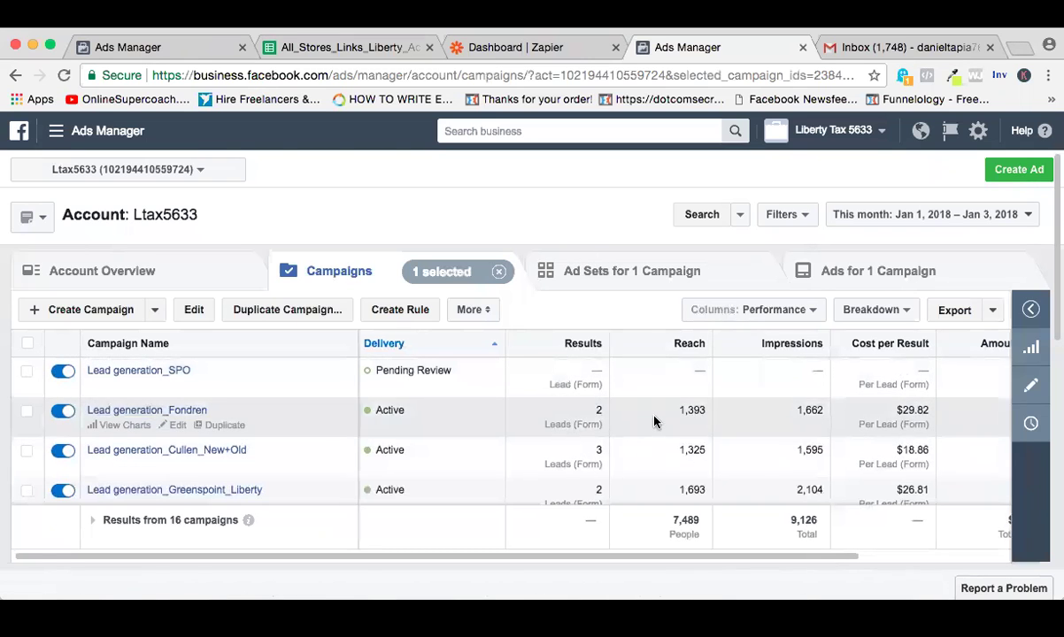
pyautogui.hscroll(5, 654, 422)
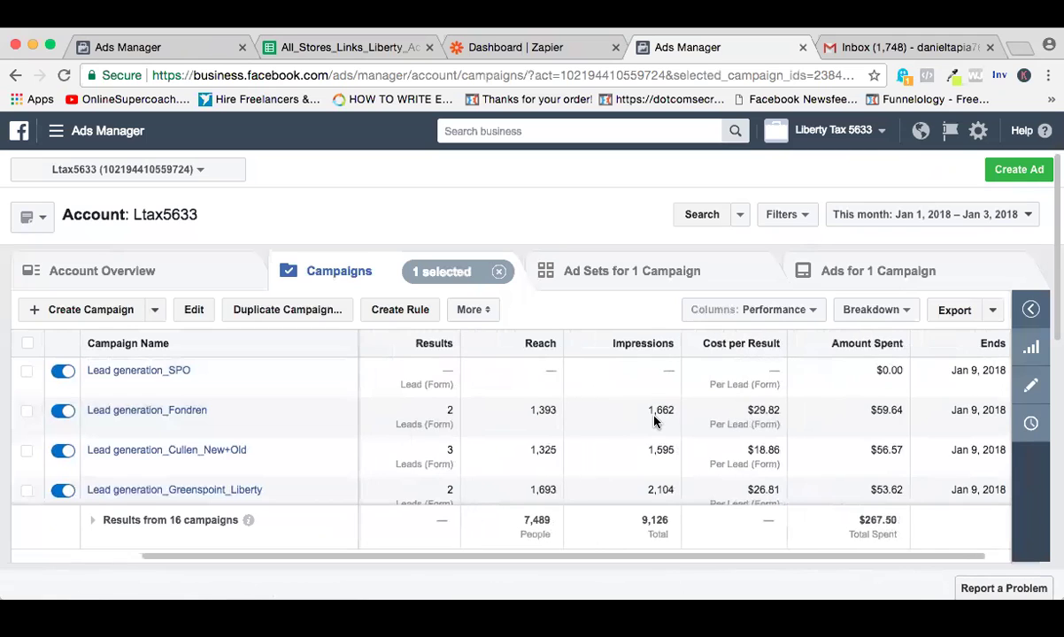
pyautogui.click(757, 412)
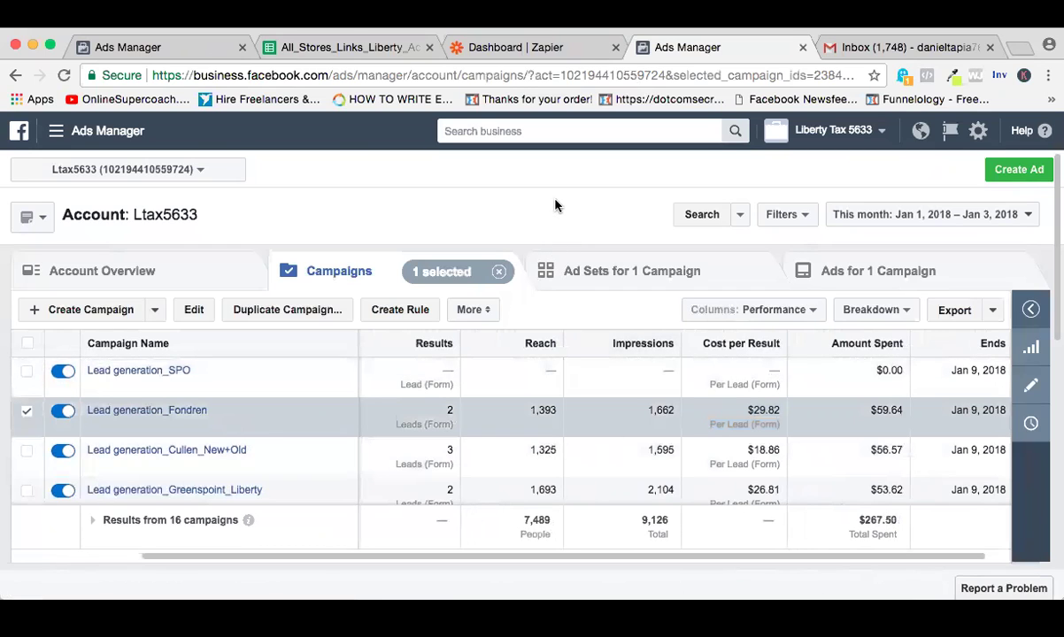
# - Switch to Zapier, copy the Cullen_Houston_Liberty_Refund_Advance zap in the Liberty_Houston_Refund_Advance folder and open the copy for editing
pyautogui.click(554, 52)
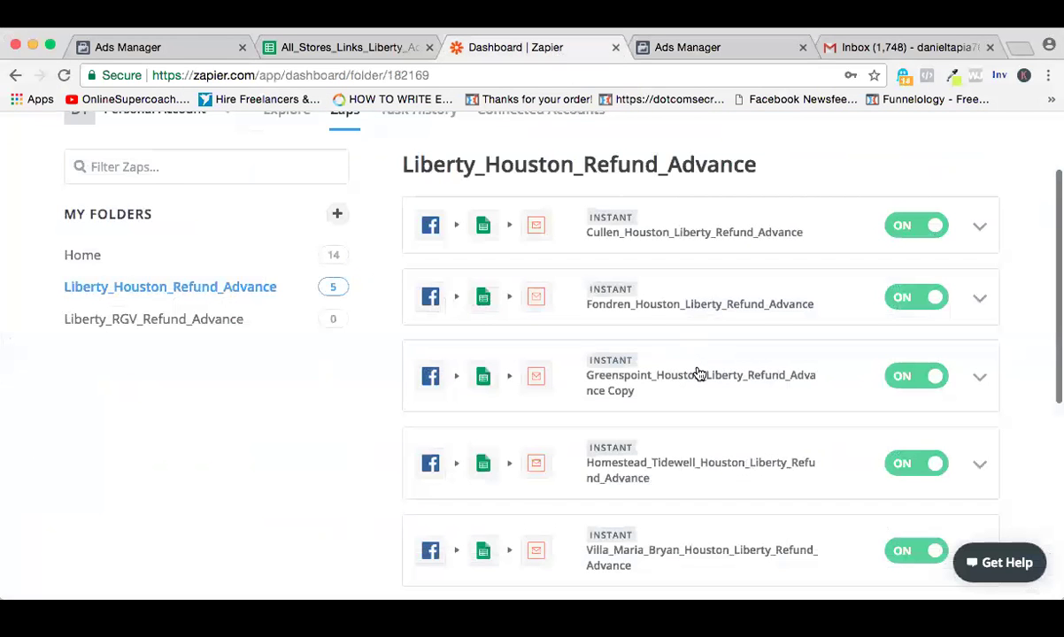
pyautogui.scroll(-2, 696, 373)
pyautogui.scroll(3, 720, 425)
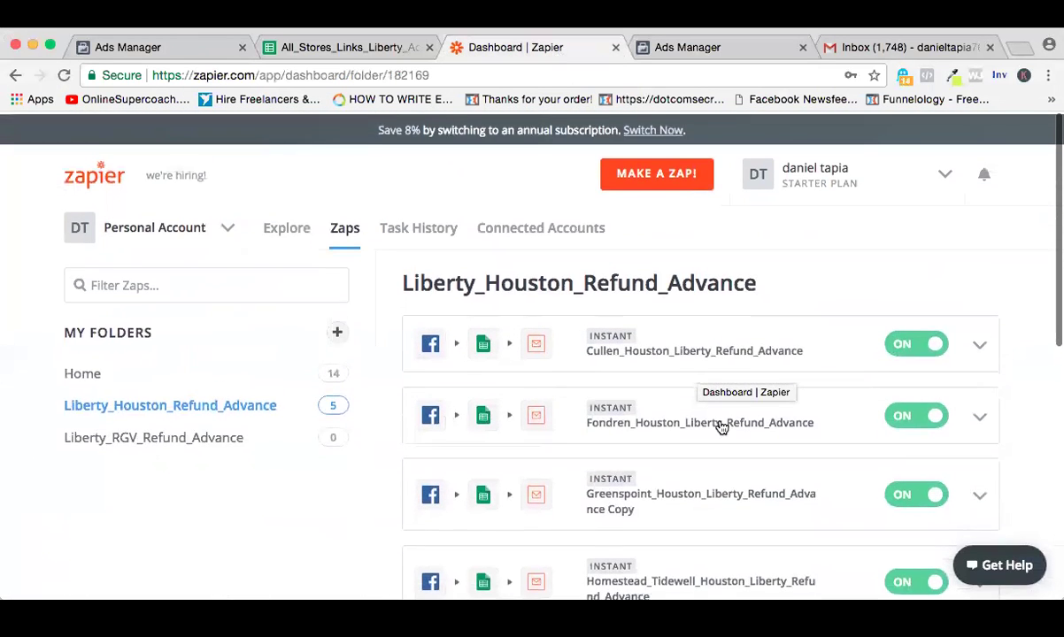
pyautogui.scroll(-3, 722, 428)
pyautogui.scroll(2, 722, 427)
pyautogui.scroll(-2, 808, 302)
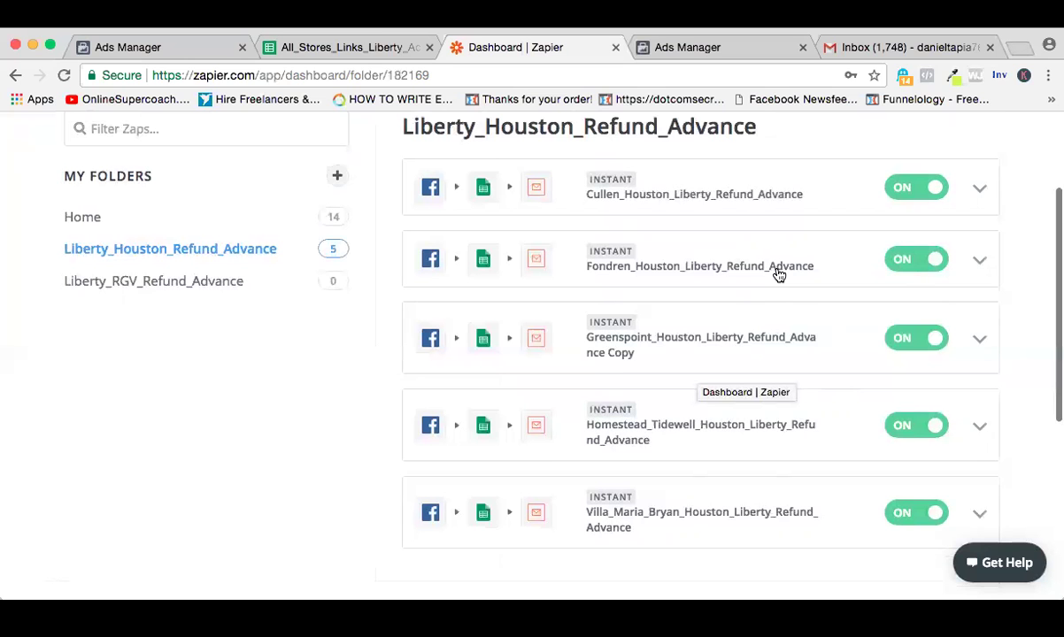
pyautogui.scroll(3, 779, 275)
pyautogui.scroll(-3, 795, 320)
pyautogui.scroll(-5, 794, 320)
pyautogui.scroll(5, 795, 320)
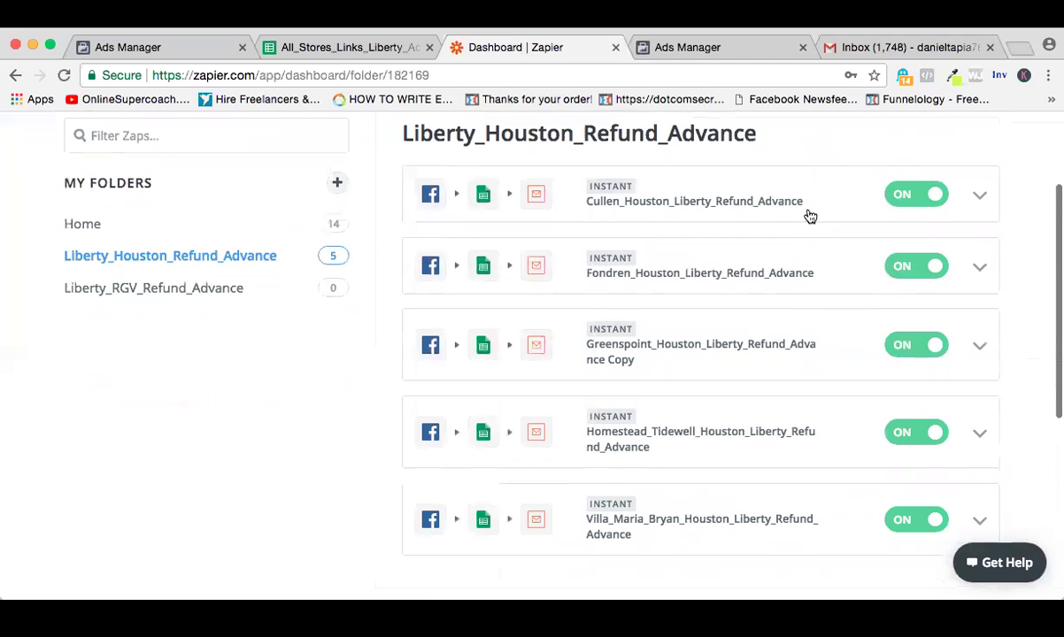
pyautogui.click(978, 196)
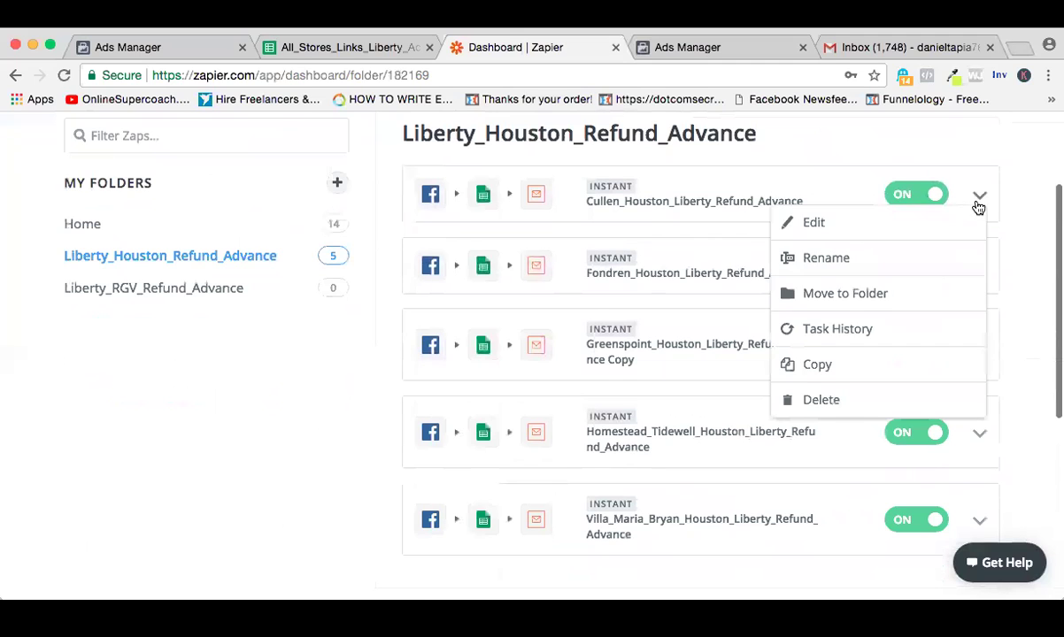
pyautogui.click(861, 366)
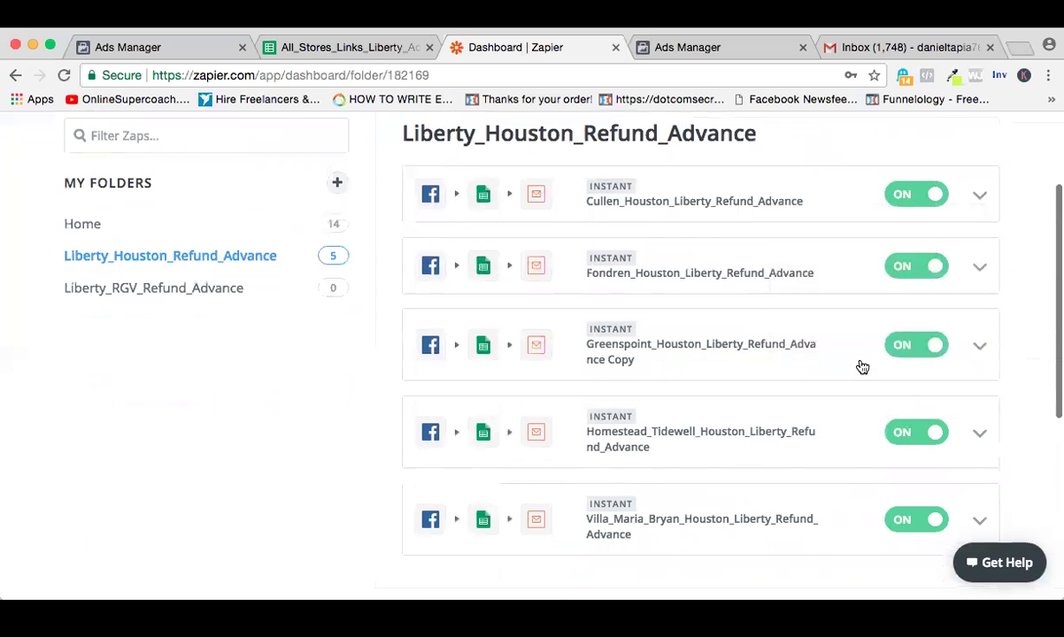
pyautogui.click(748, 278)
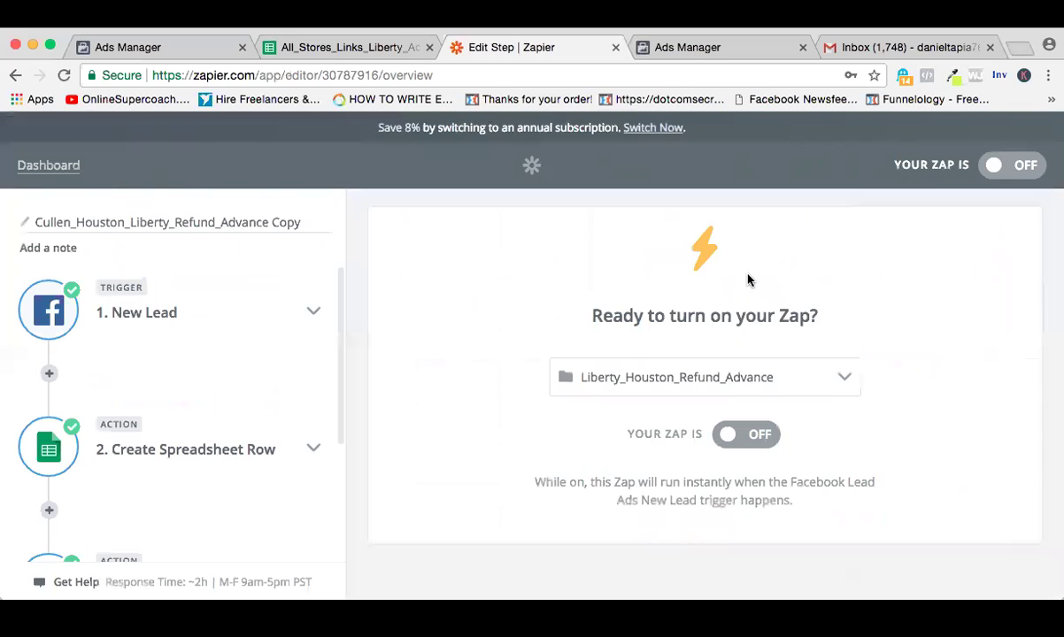
# - Rename the copied zap as SPO_Houston_Liberty_Refund_Advance
pyautogui.click(259, 222)
pyautogui.moveTo(269, 222); pyautogui.dragTo(333, 228)
pyautogui.press('BackSpace')
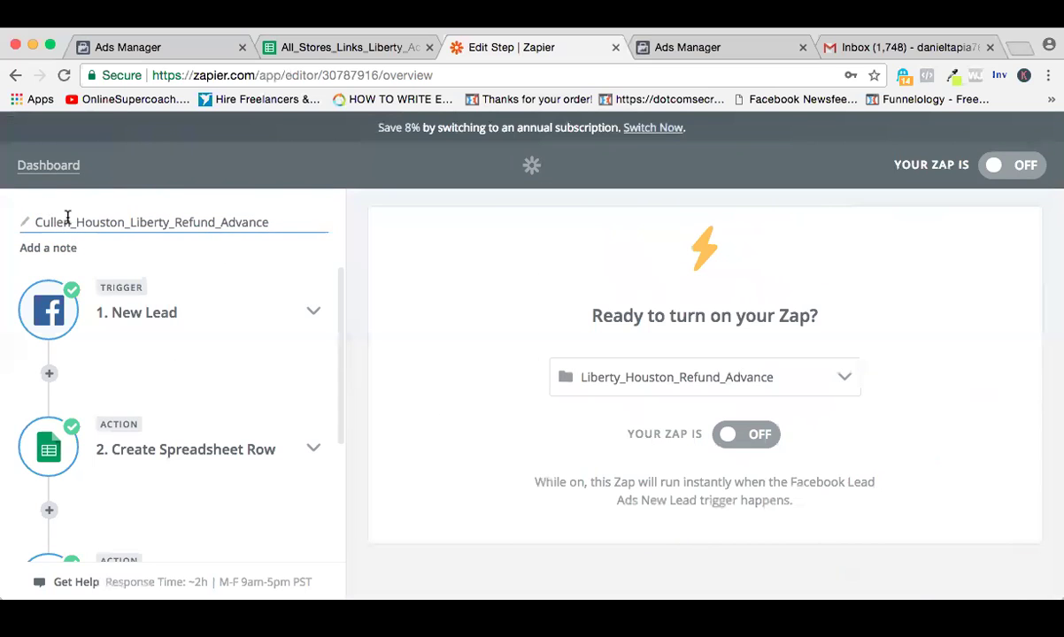
pyautogui.moveTo(69, 218); pyautogui.dragTo(30, 222)
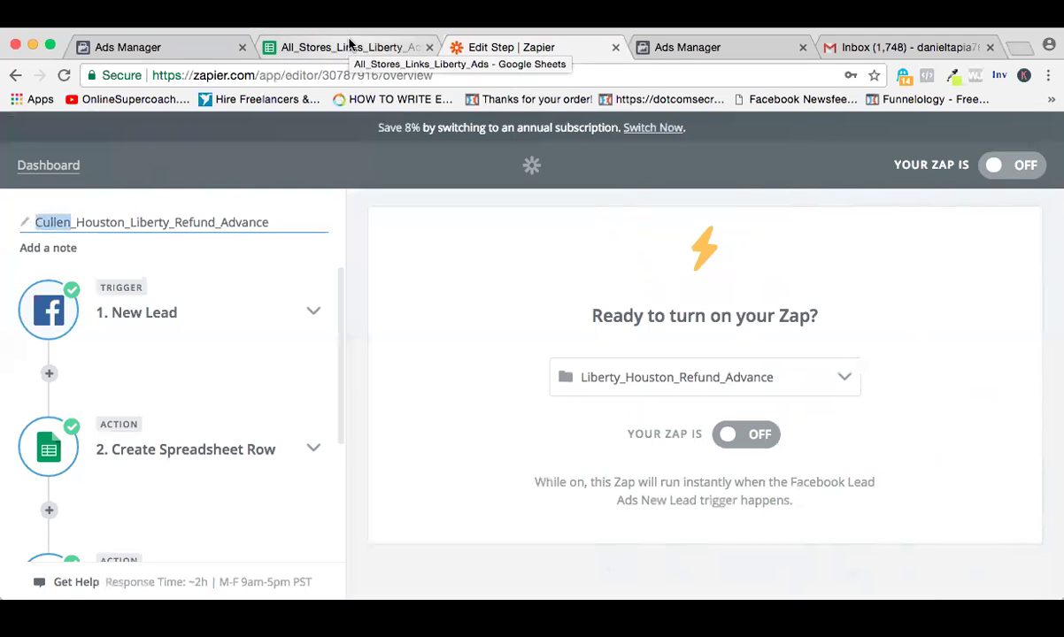
pyautogui.press('BackSpace')
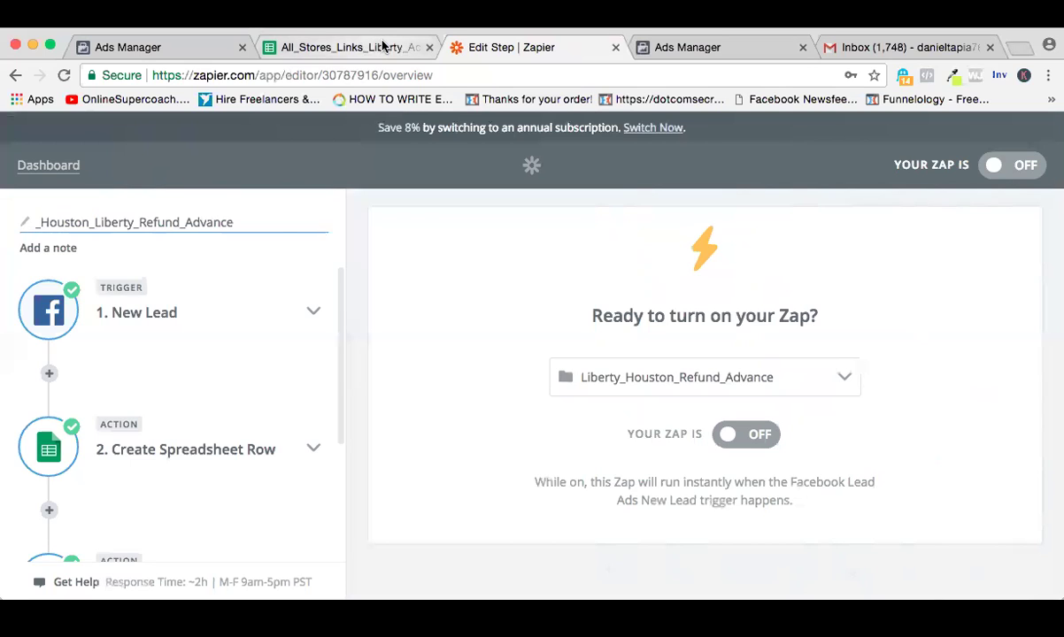
pyautogui.write('SPO')
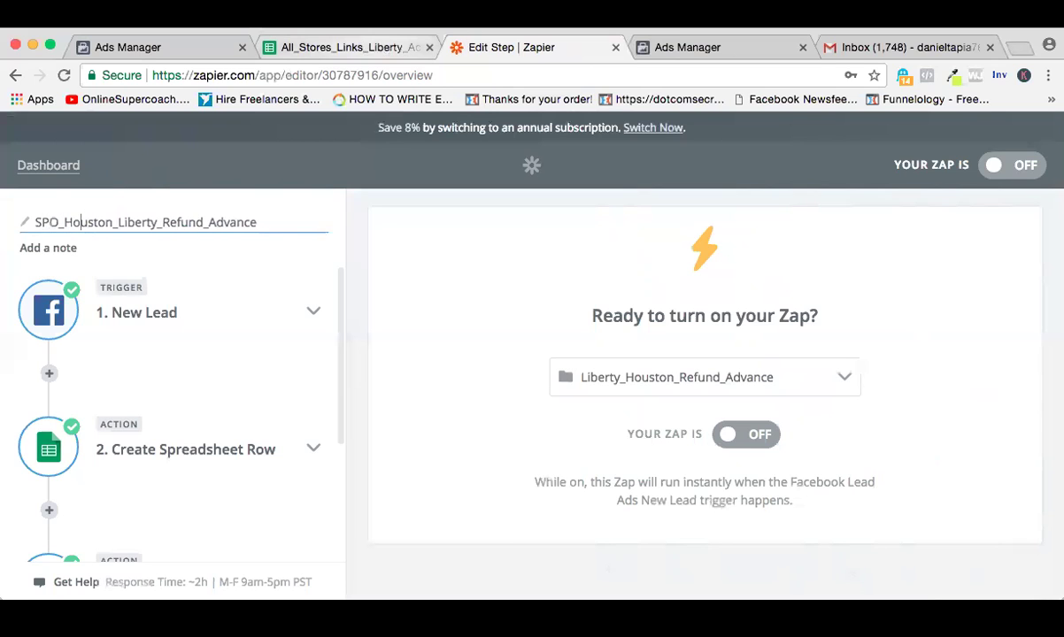
# - Review the New Lead trigger's app, event and connected Facebook Lead Ads account
pyautogui.click(273, 314)
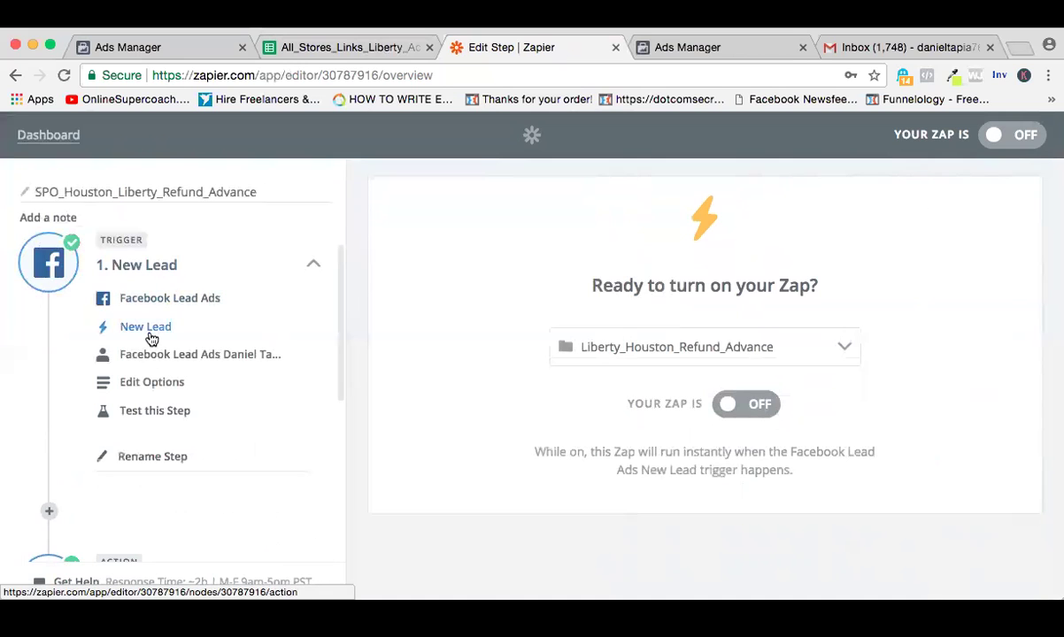
pyautogui.click(161, 300)
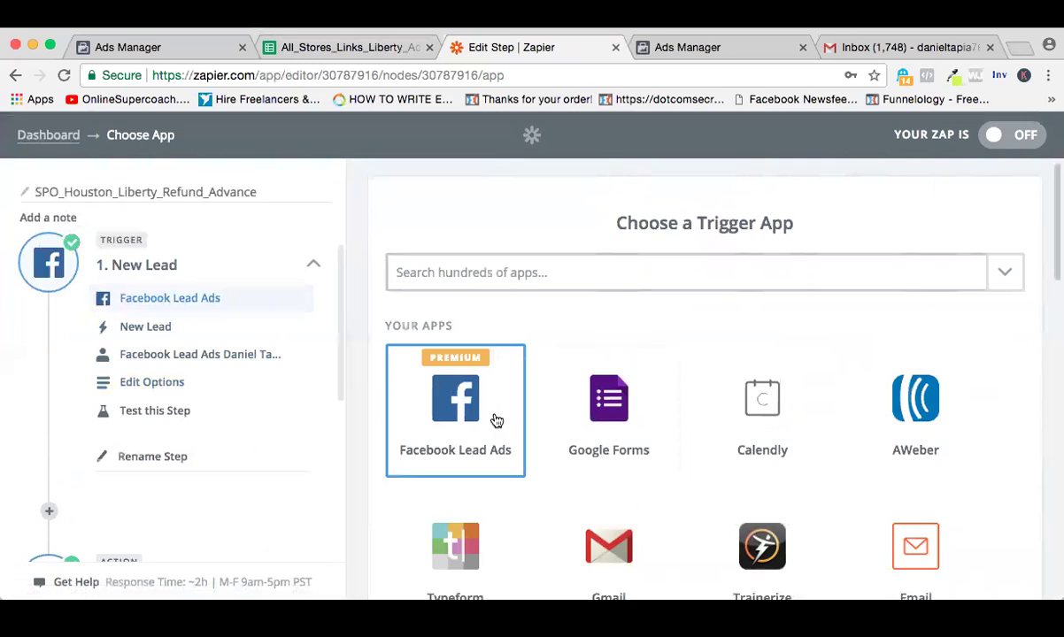
pyautogui.write('face')
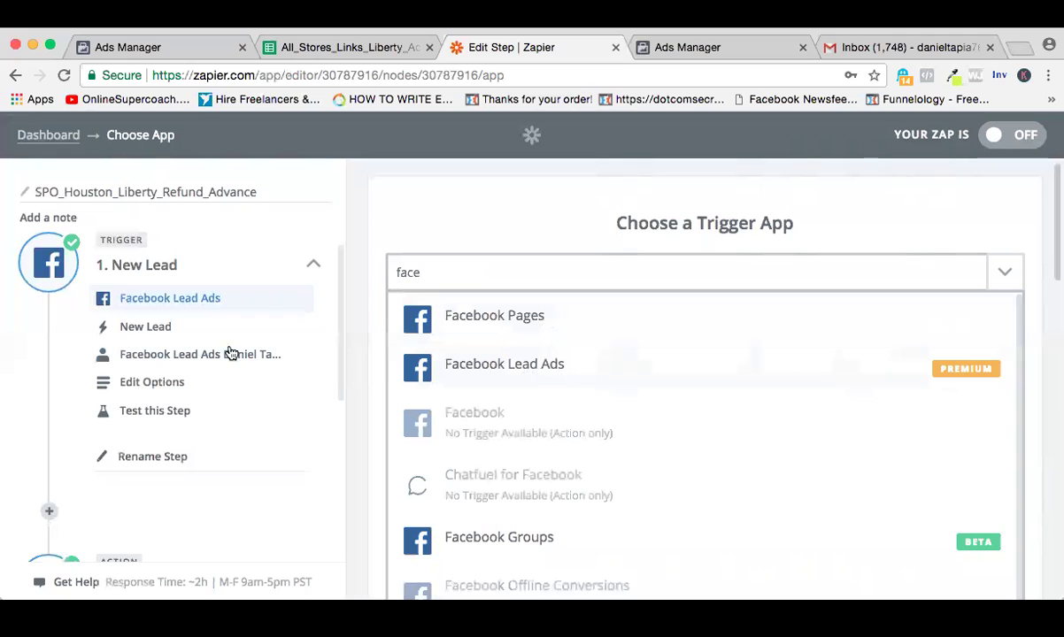
pyautogui.click(180, 331)
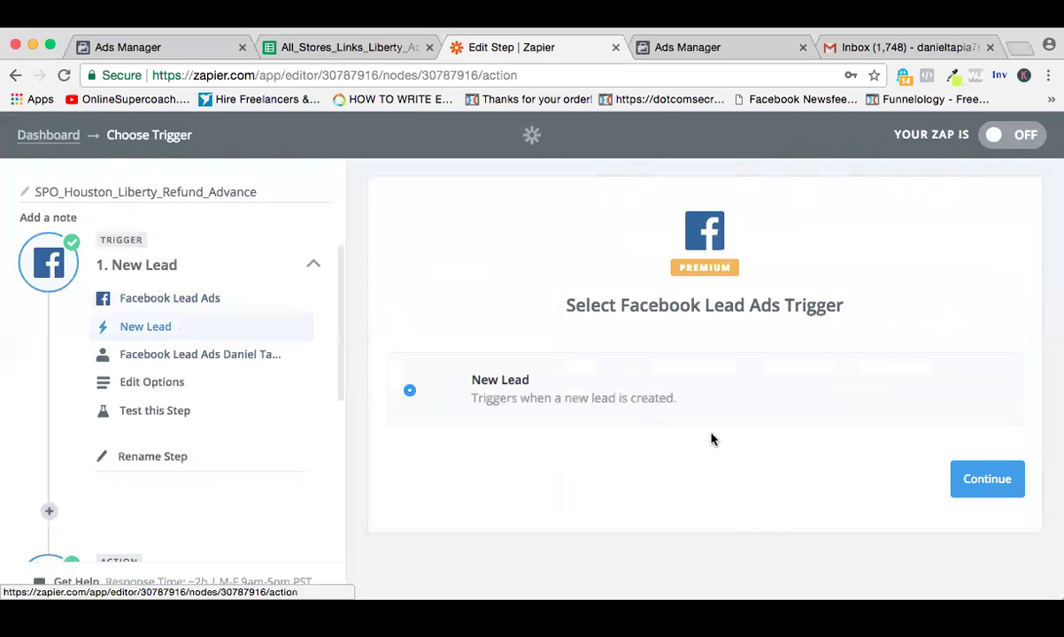
pyautogui.click(174, 355)
pyautogui.scroll(-1, 734, 420)
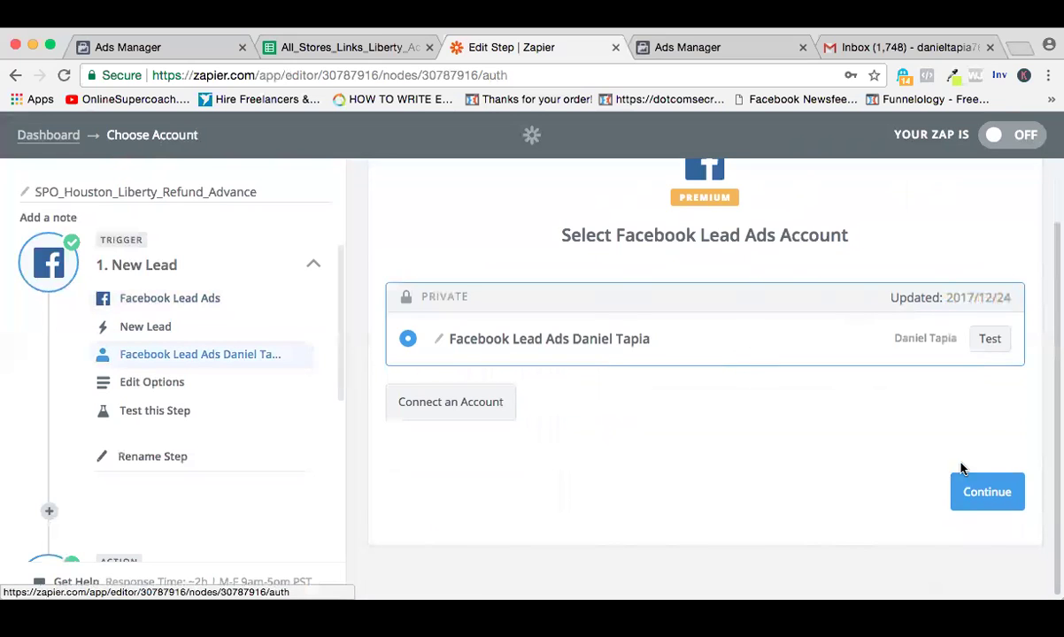
# - Set the Facebook Lead Ads trigger's page to Liberty Tax - SPO
pyautogui.click(236, 386)
pyautogui.scroll(-3, 845, 439)
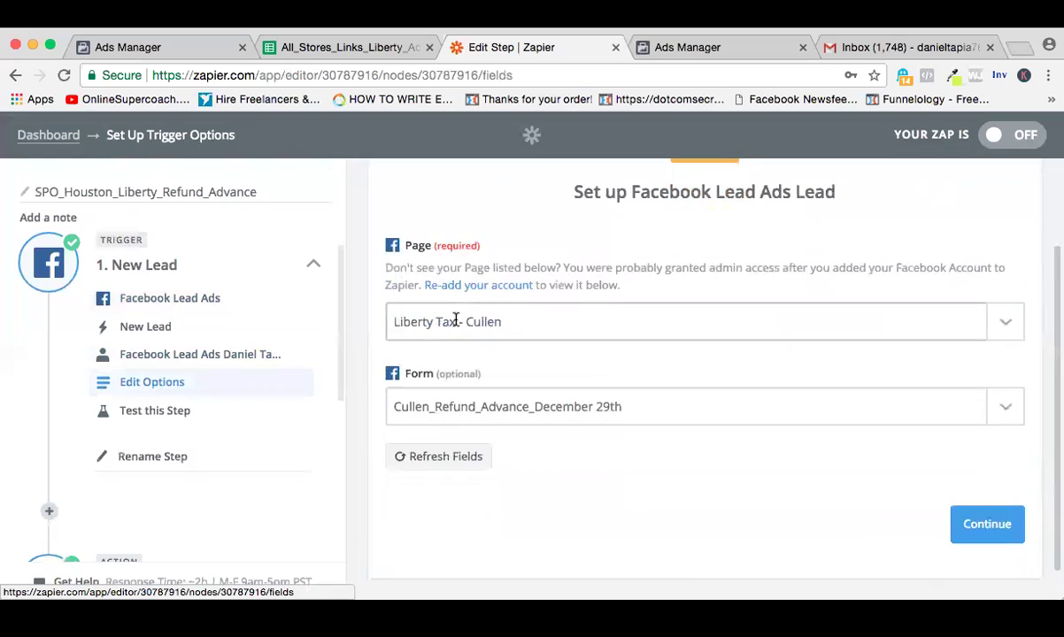
pyautogui.click(584, 334)
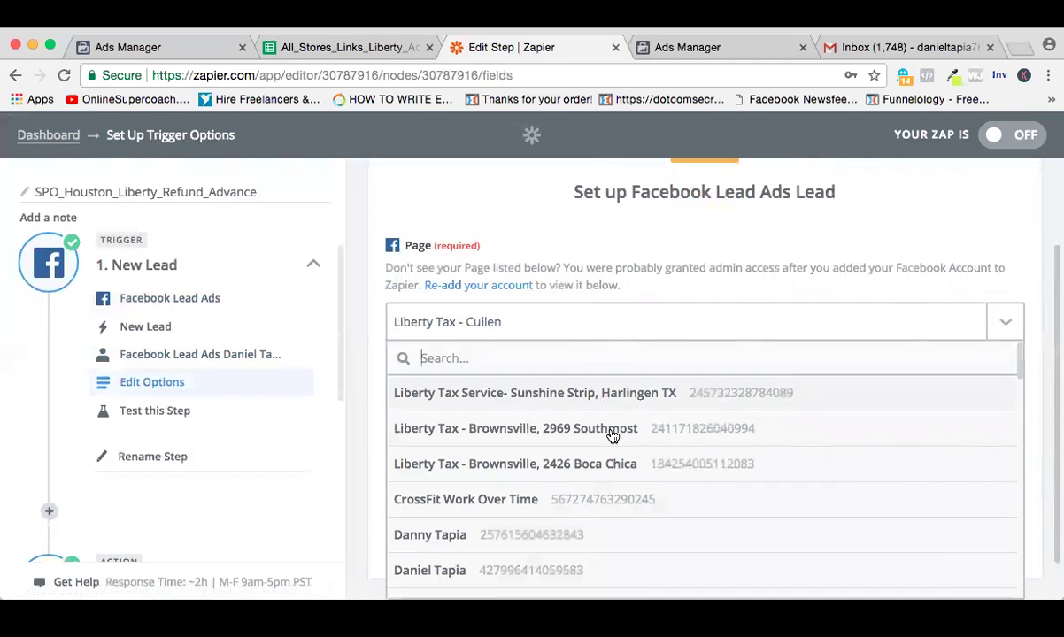
pyautogui.scroll(-1, 608, 433)
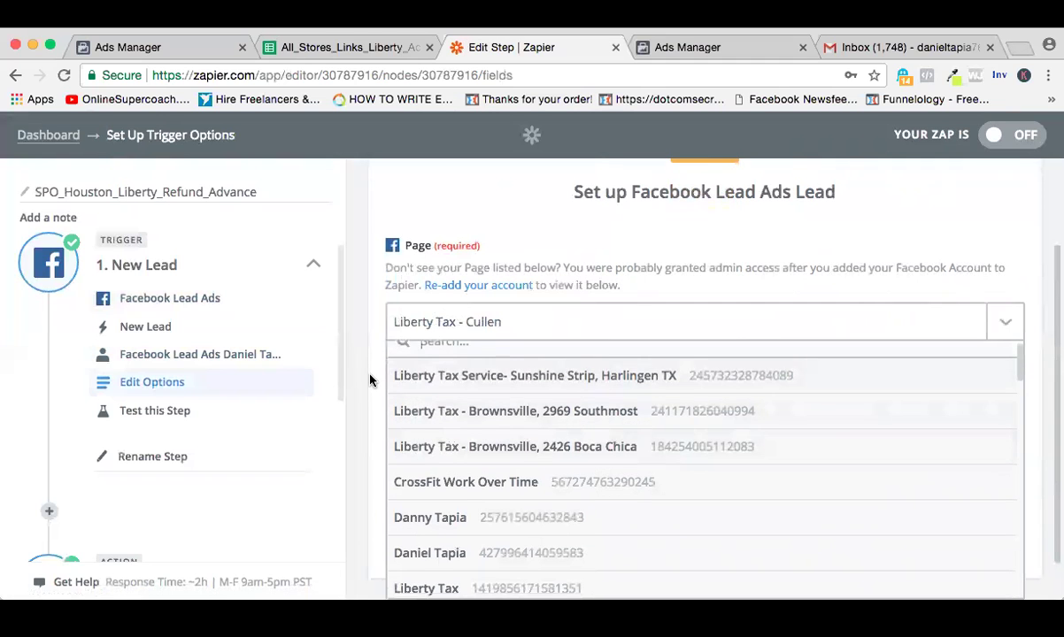
pyautogui.scroll(-3, 371, 376)
pyautogui.scroll(-2, 512, 422)
pyautogui.scroll(-5, 512, 422)
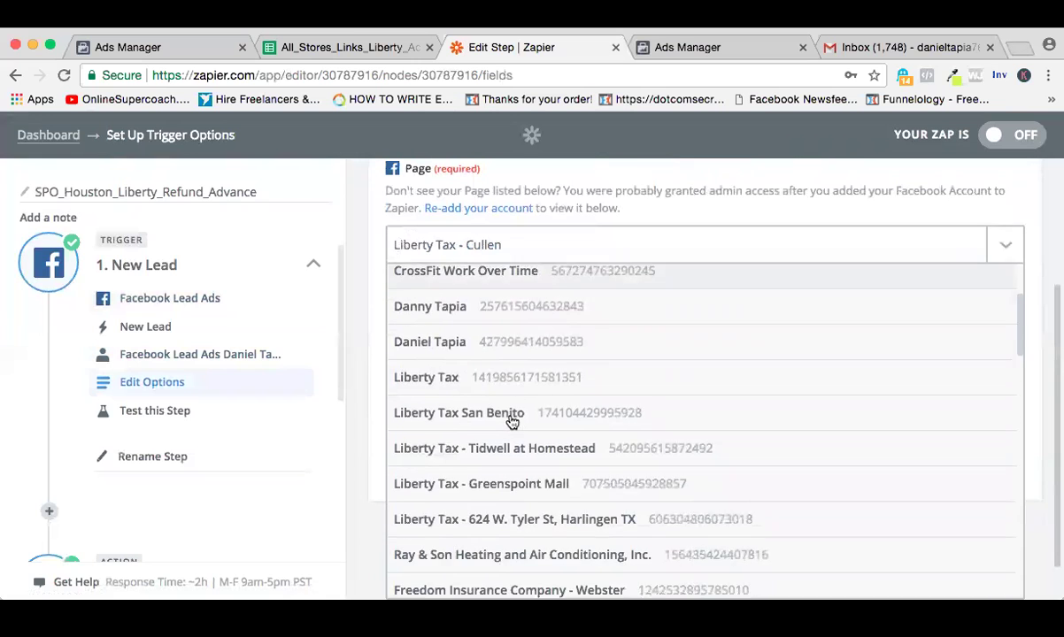
pyautogui.scroll(-7, 512, 422)
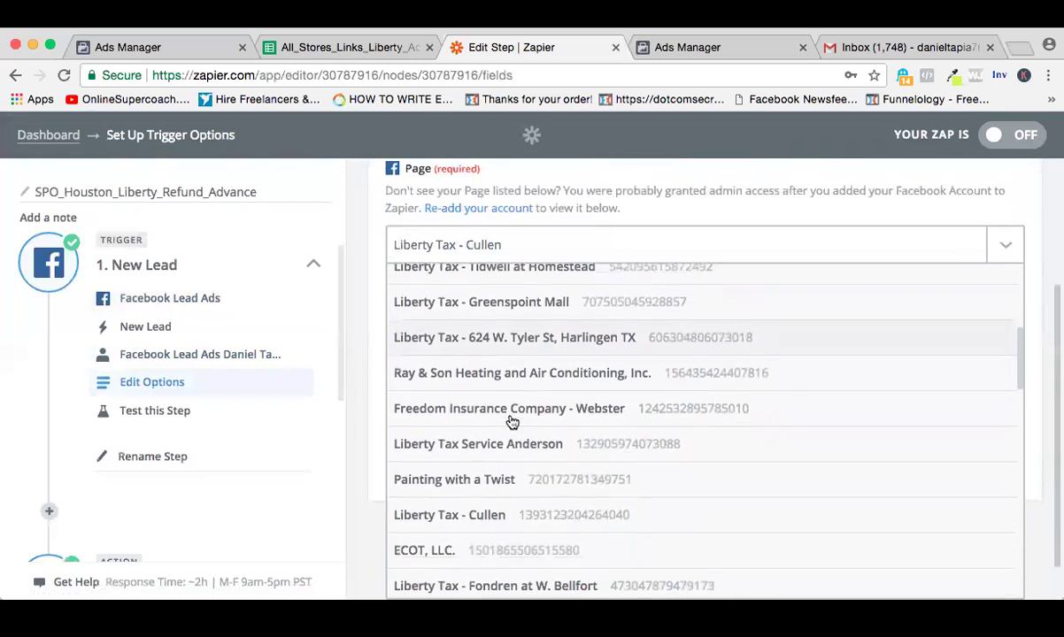
pyautogui.scroll(-1, 512, 422)
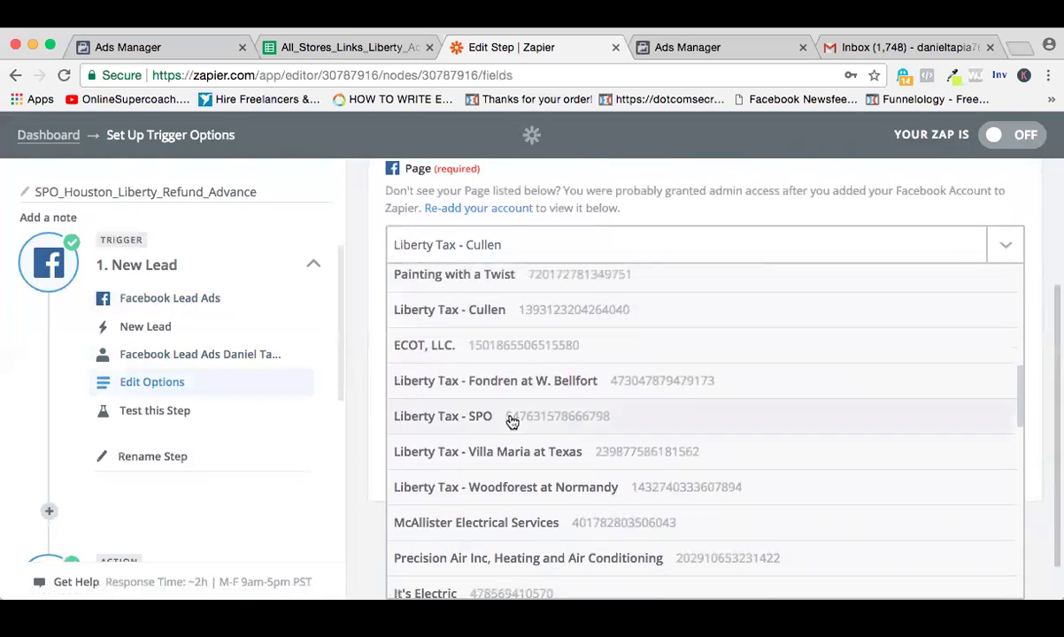
pyautogui.click(510, 424)
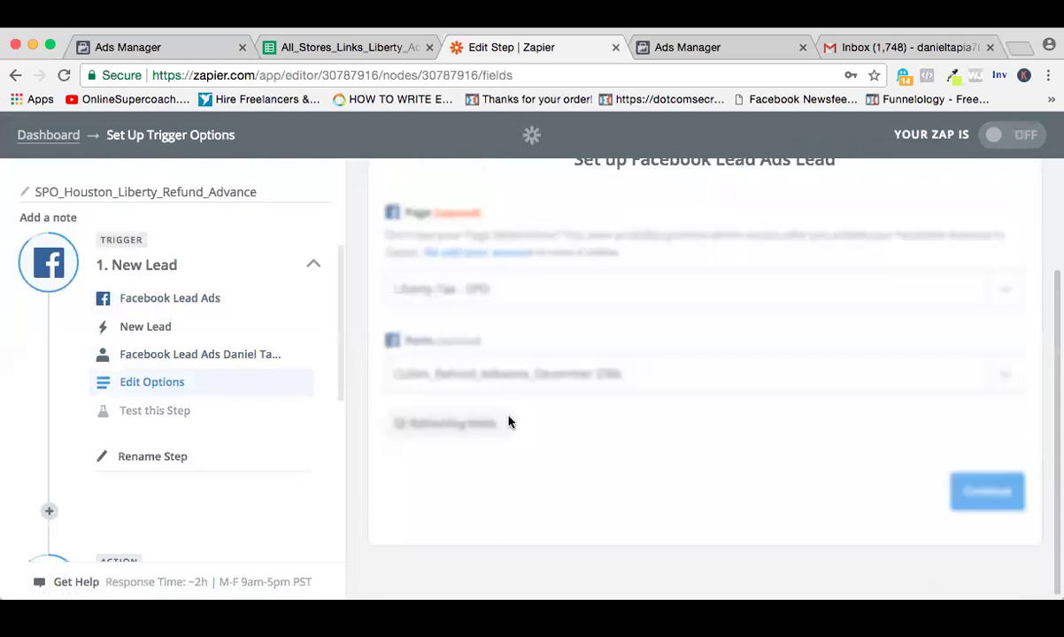
# - Set the trigger's form to SPO_Refund_Advance_Jan, then connect and test the Facebook Lead Ads trigger
pyautogui.click(560, 373)
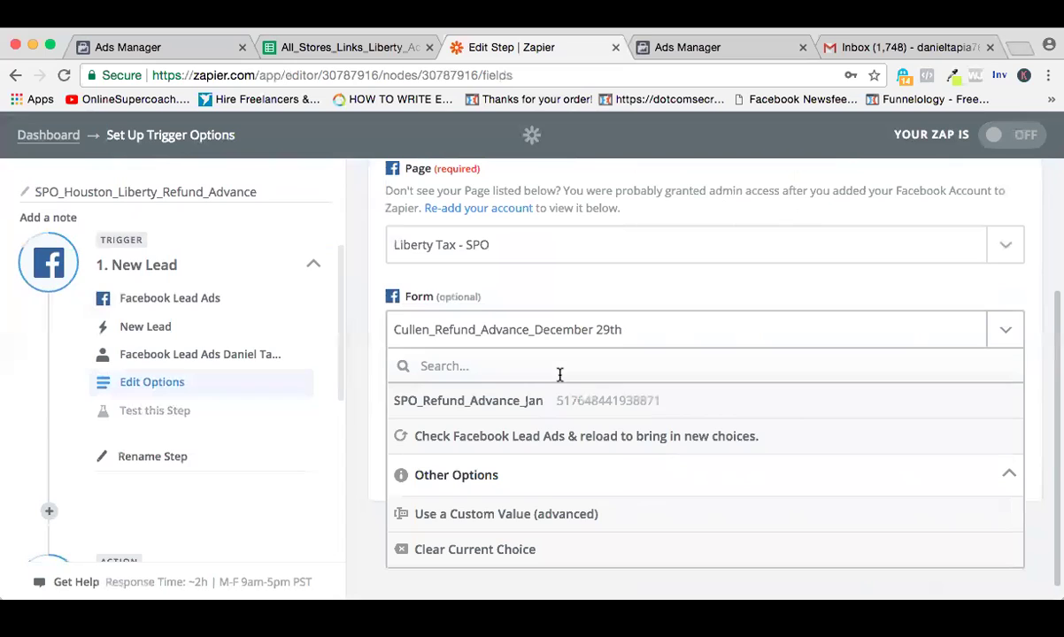
pyautogui.click(523, 413)
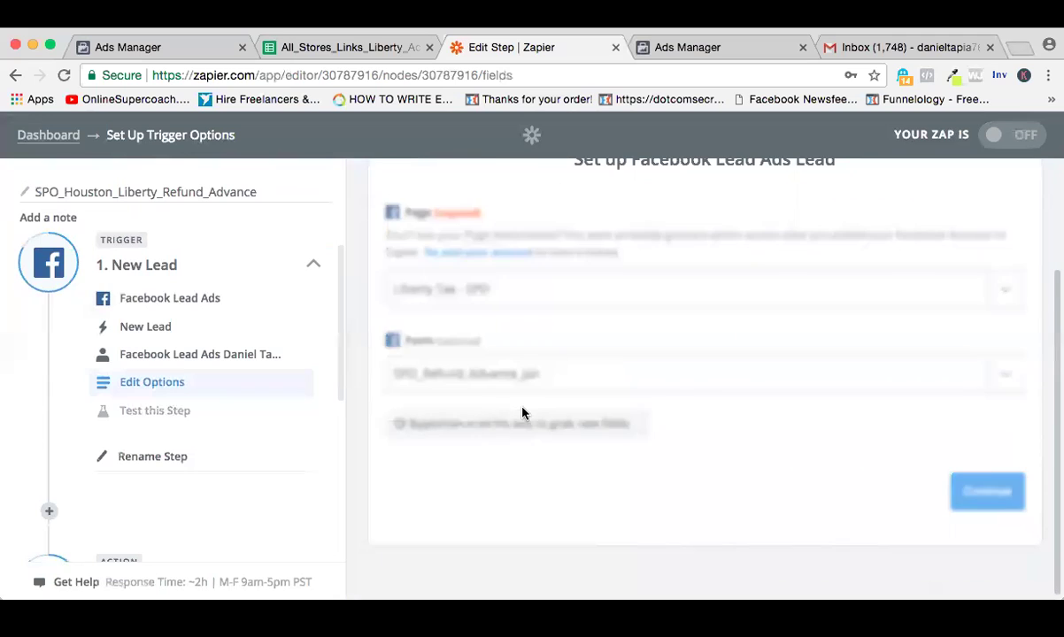
pyautogui.click(983, 491)
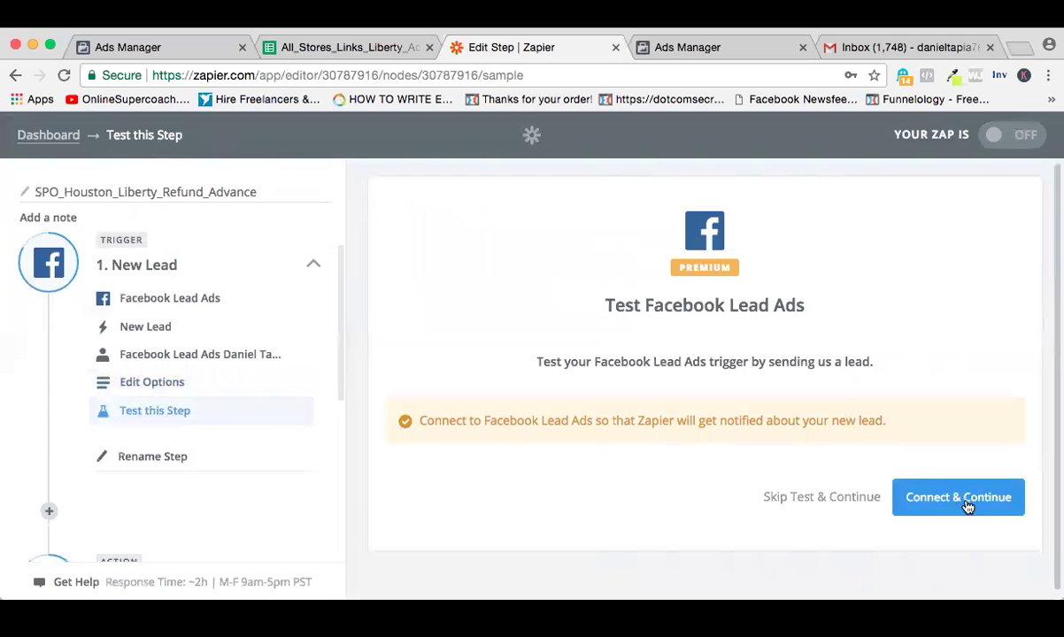
pyautogui.click(967, 504)
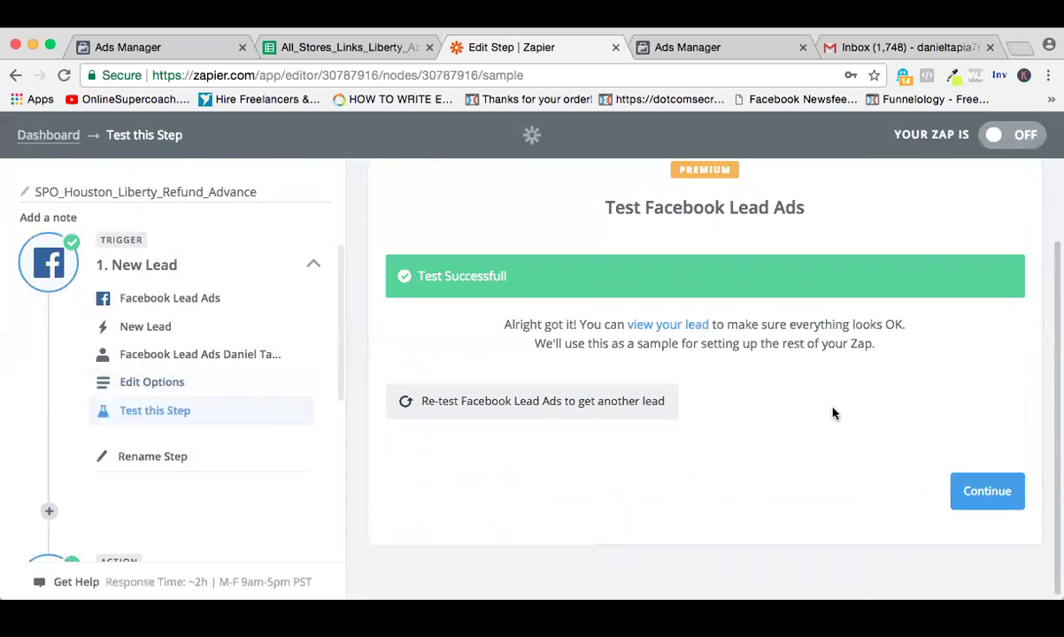
pyautogui.click(1001, 509)
# - Expand the Create Spreadsheet Row action and open the Houston_Liberty_Tax_December 26th-2018_Refund_Advance_Leads spreadsheet in Google Sheets, then return to Zapier
pyautogui.click(178, 389)
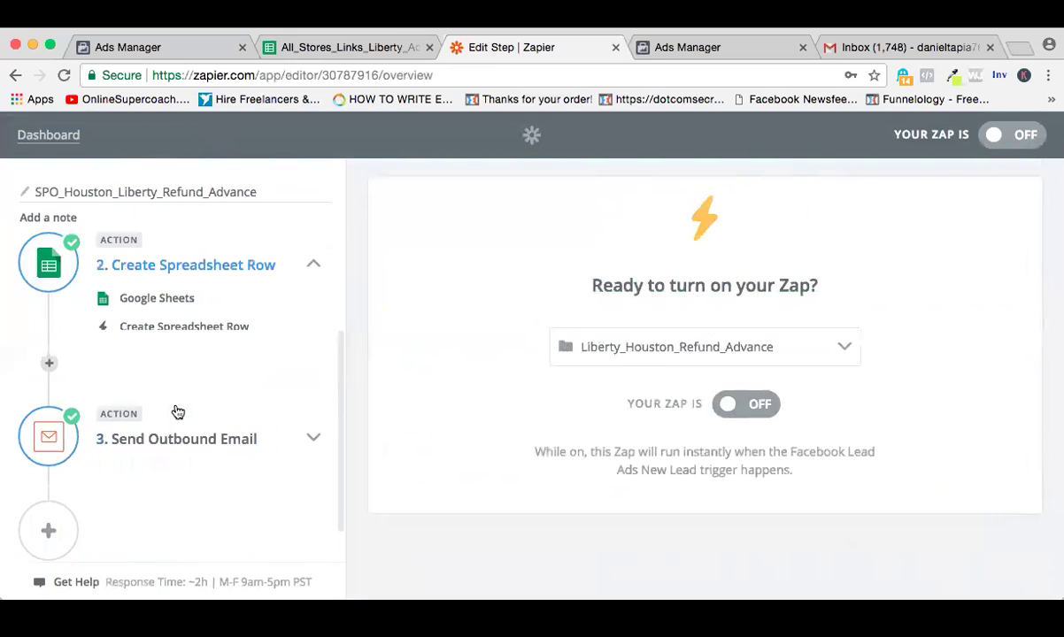
pyautogui.click(358, 48)
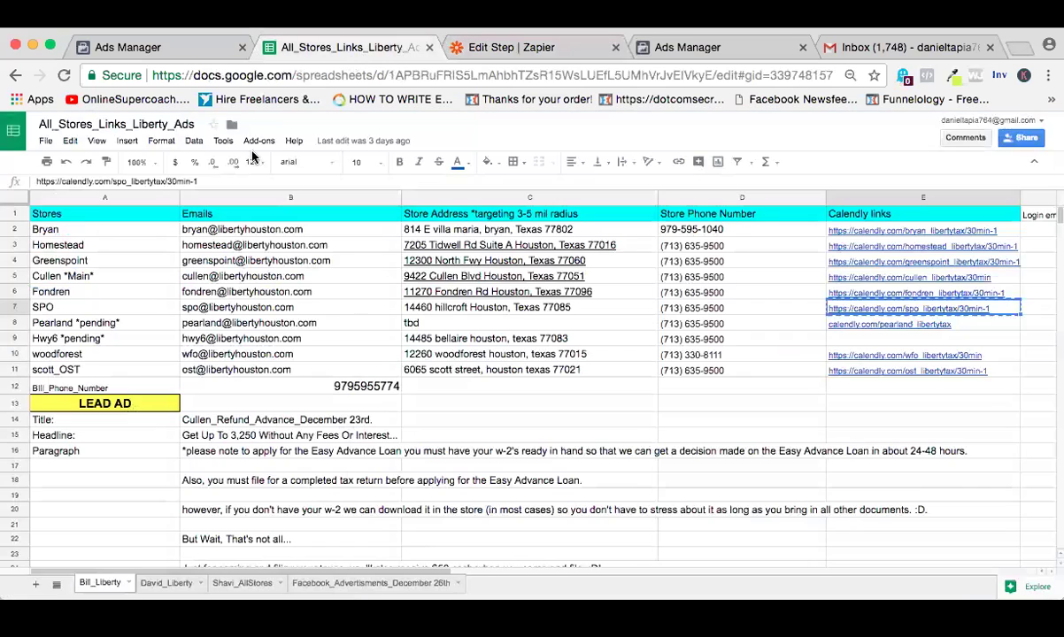
pyautogui.click(512, 46)
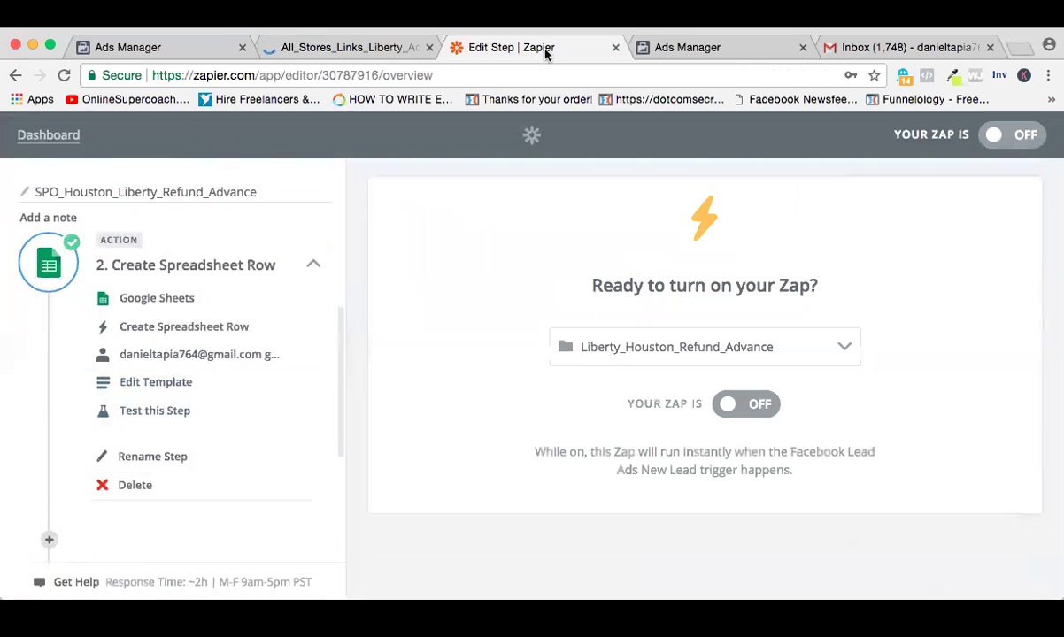
pyautogui.click(372, 47)
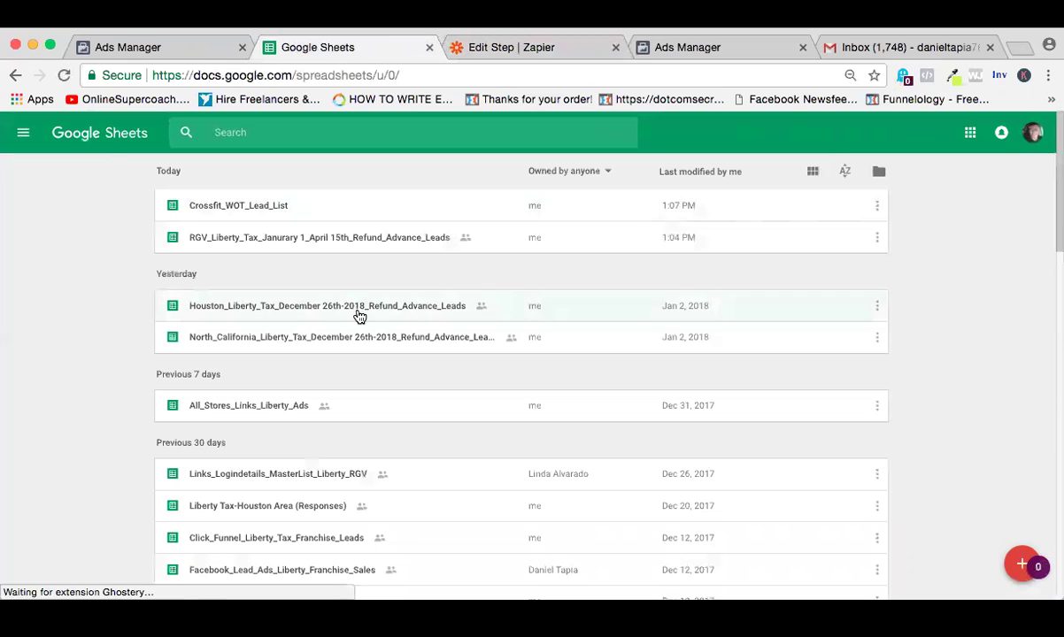
pyautogui.click(359, 316)
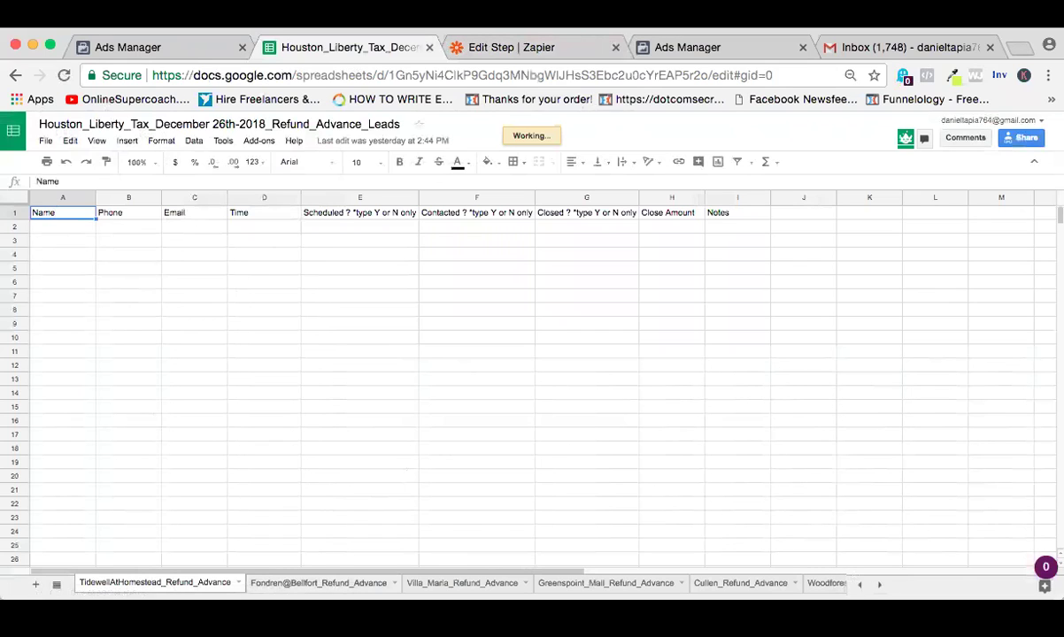
pyautogui.click(536, 43)
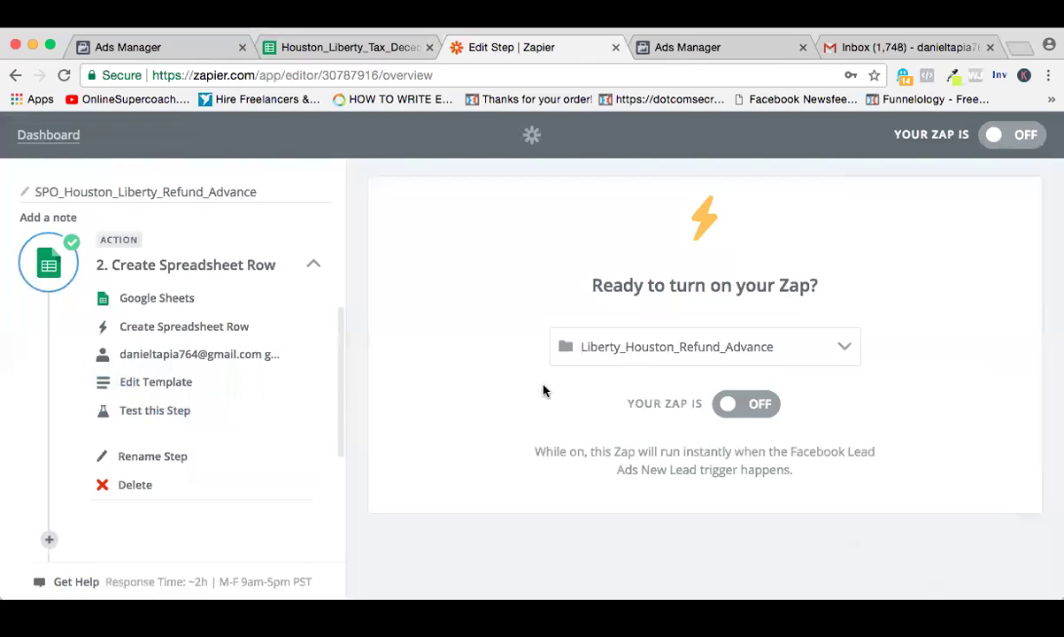
# - Keep the selected Google Sheets account for the Create Spreadsheet Row action and continue to its row template
pyautogui.click(183, 326)
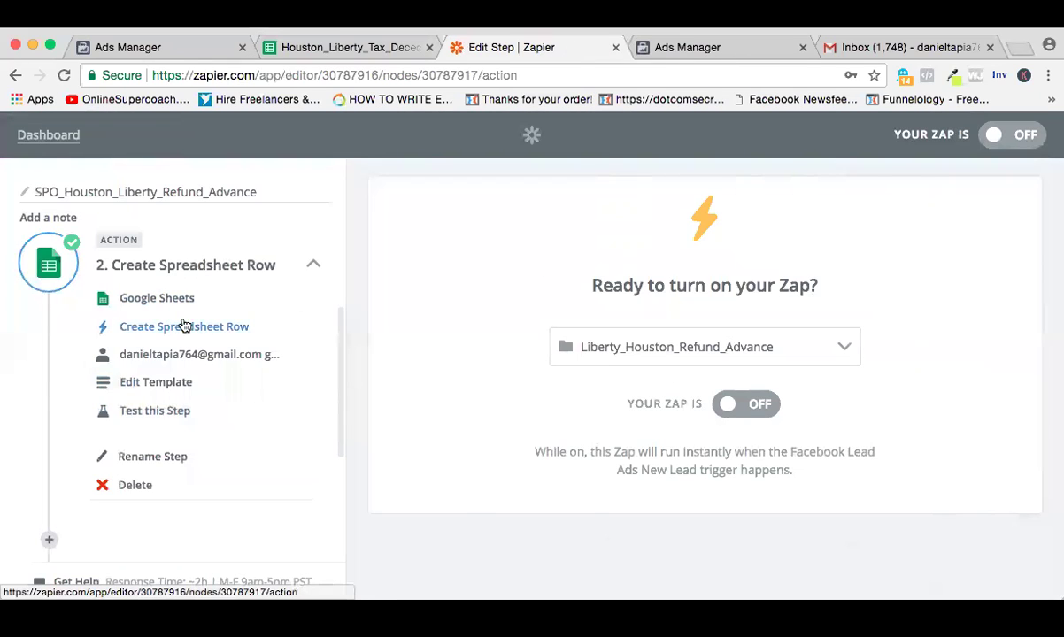
pyautogui.click(229, 355)
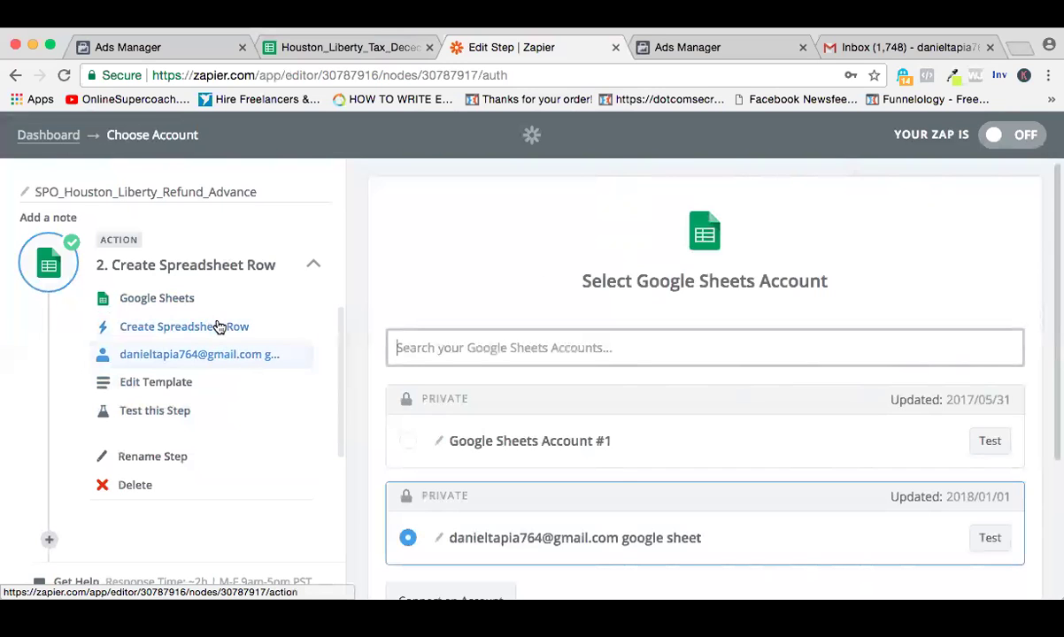
pyautogui.scroll(-2, 218, 327)
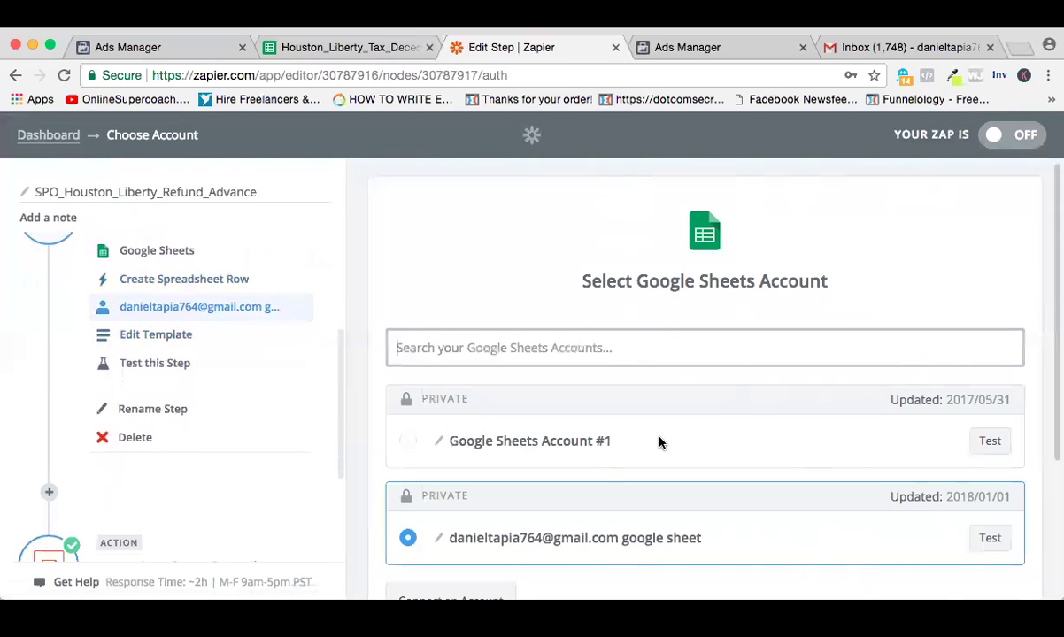
pyautogui.scroll(-5, 659, 442)
pyautogui.click(985, 492)
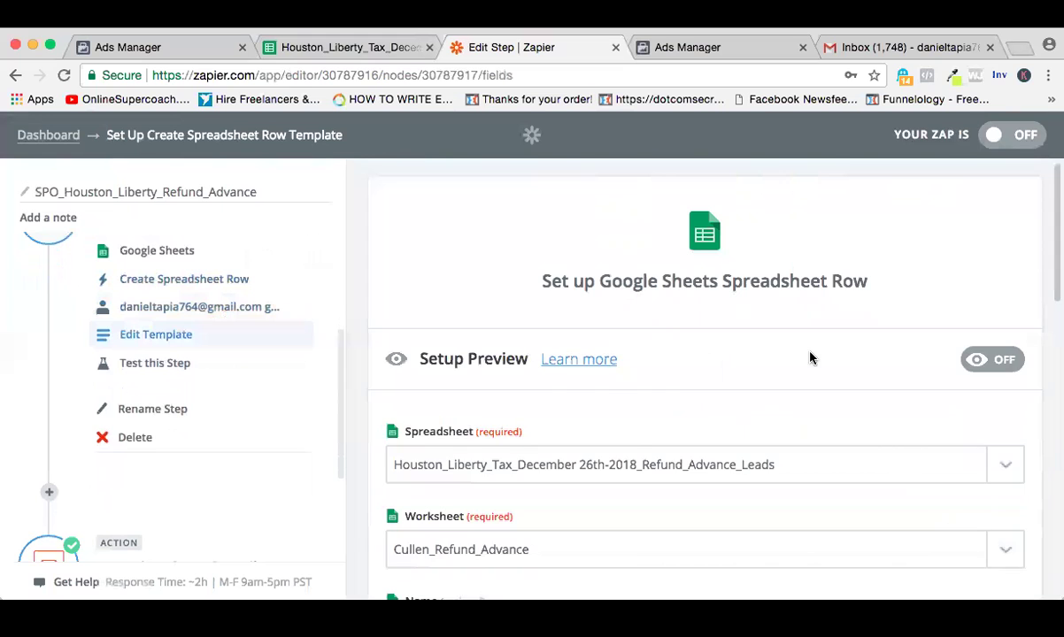
# - Compare the row template's spreadsheet and worksheet settings with the Houston refund advance leads spreadsheet in Google Sheets
pyautogui.scroll(-1, 824, 389)
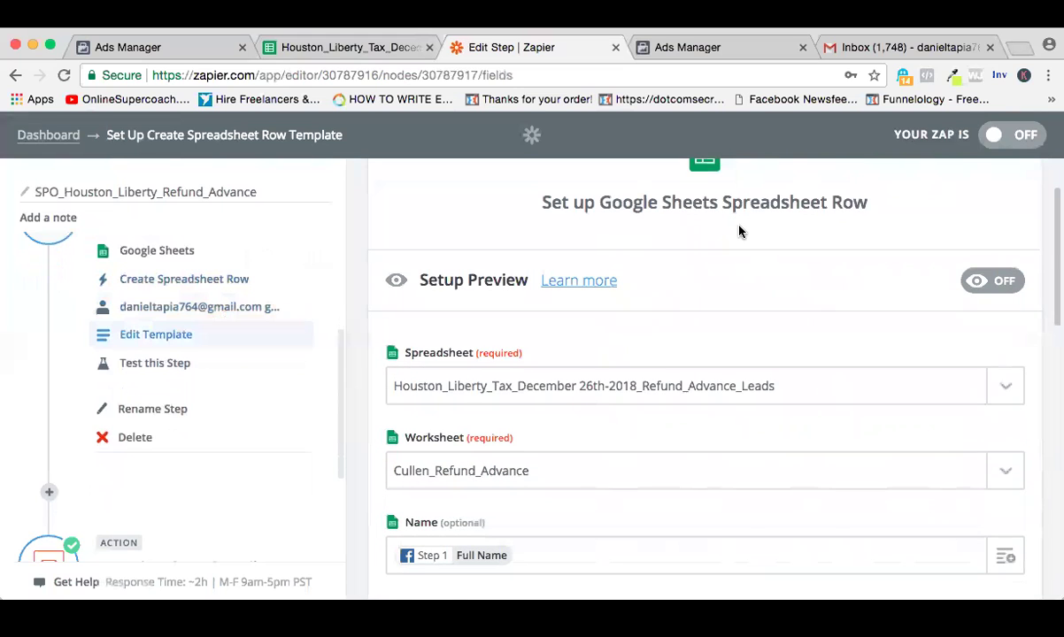
pyautogui.scroll(-1, 740, 231)
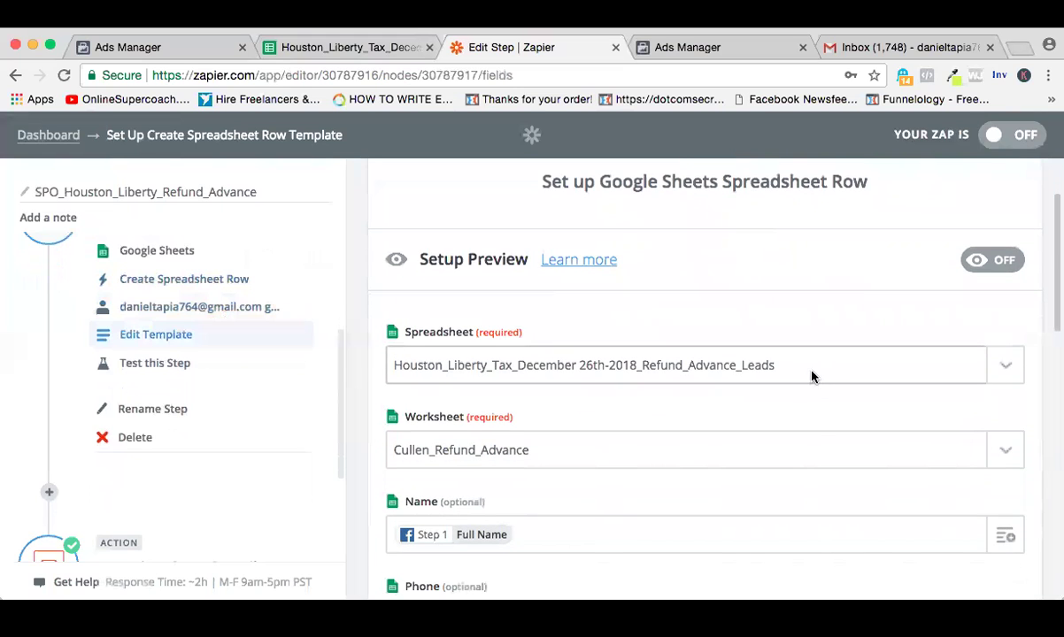
pyautogui.click(348, 47)
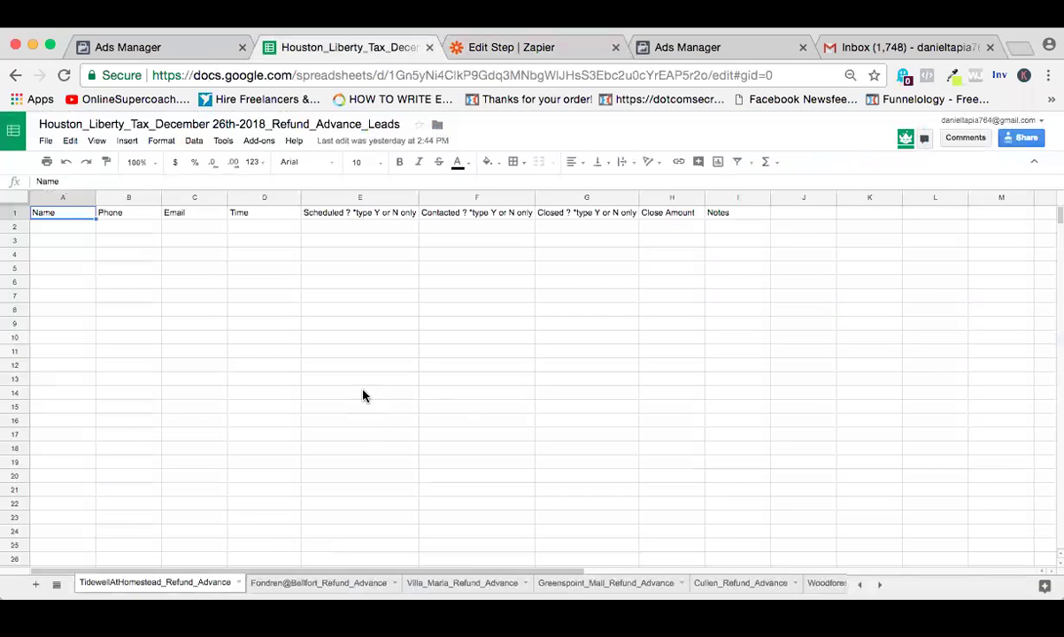
pyautogui.click(518, 53)
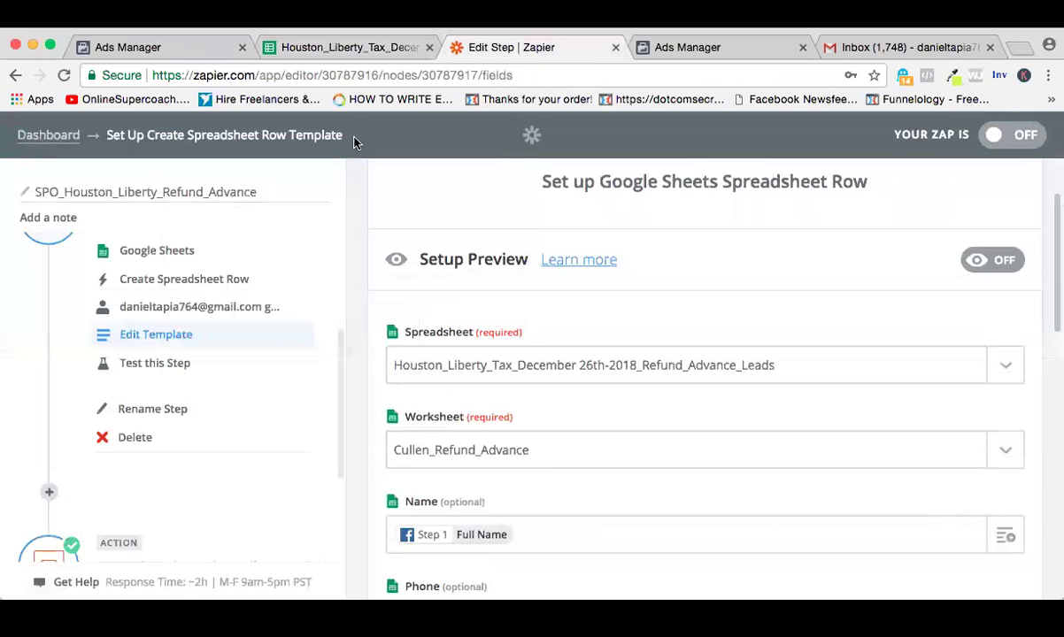
pyautogui.click(345, 47)
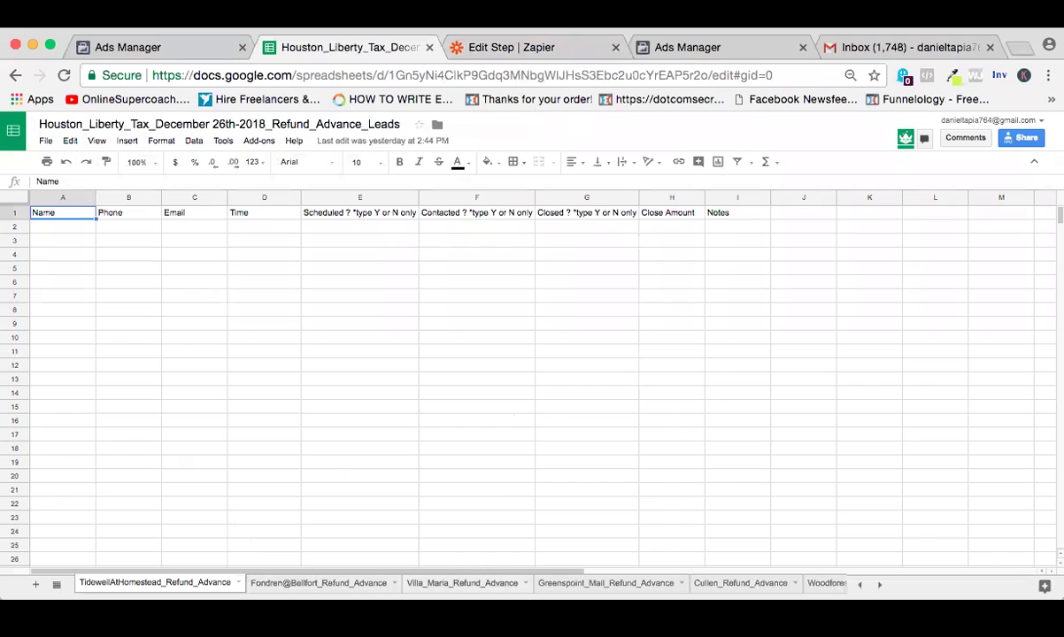
# - Return to Zapier and set the row template's worksheet to SPO_Refund_Advance, checking the spreadsheet in Google Sheets along the way
pyautogui.rightClick(129, 125)
pyautogui.press('Escape')
pyautogui.click(549, 48)
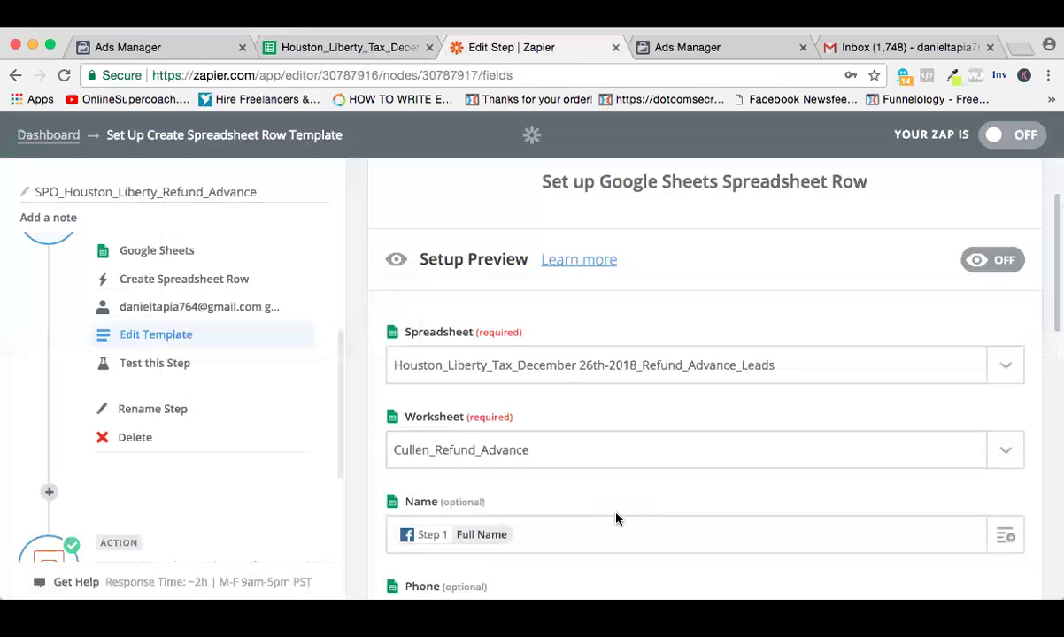
pyautogui.click(621, 454)
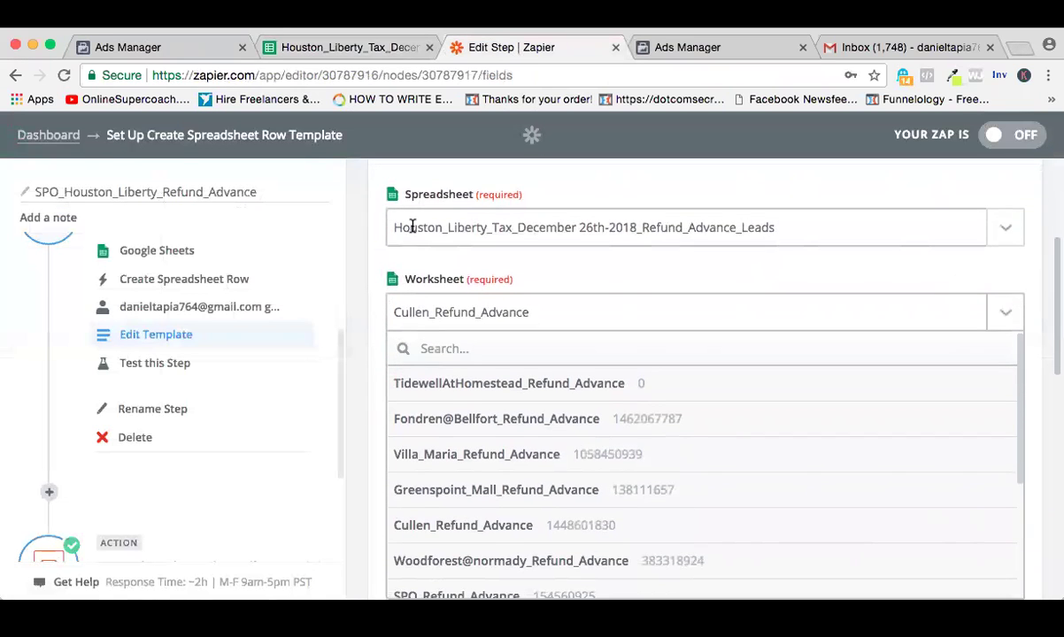
pyautogui.click(307, 53)
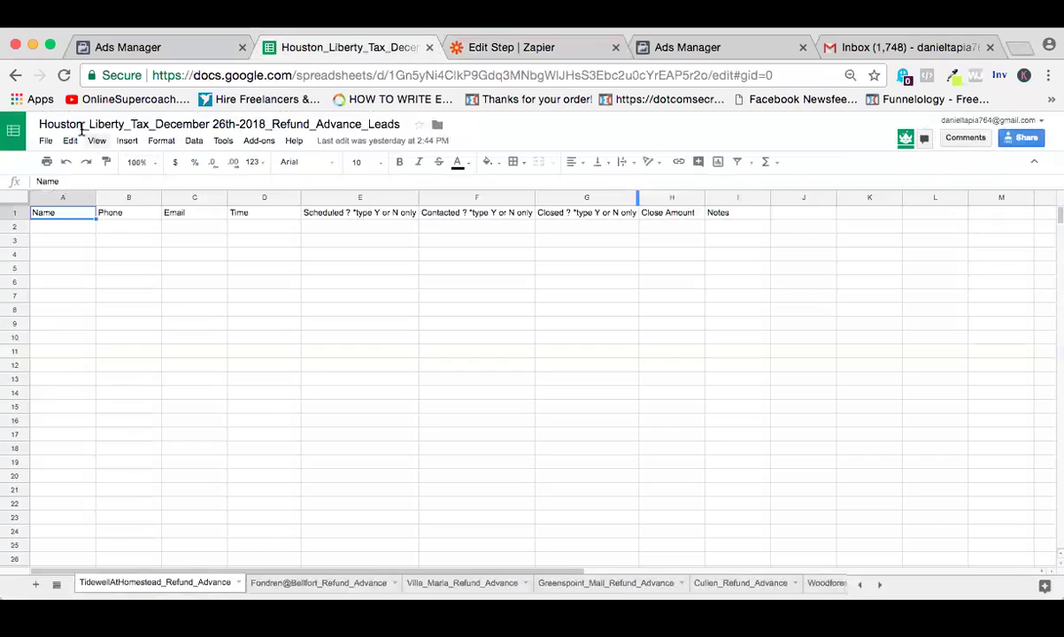
pyautogui.click(497, 50)
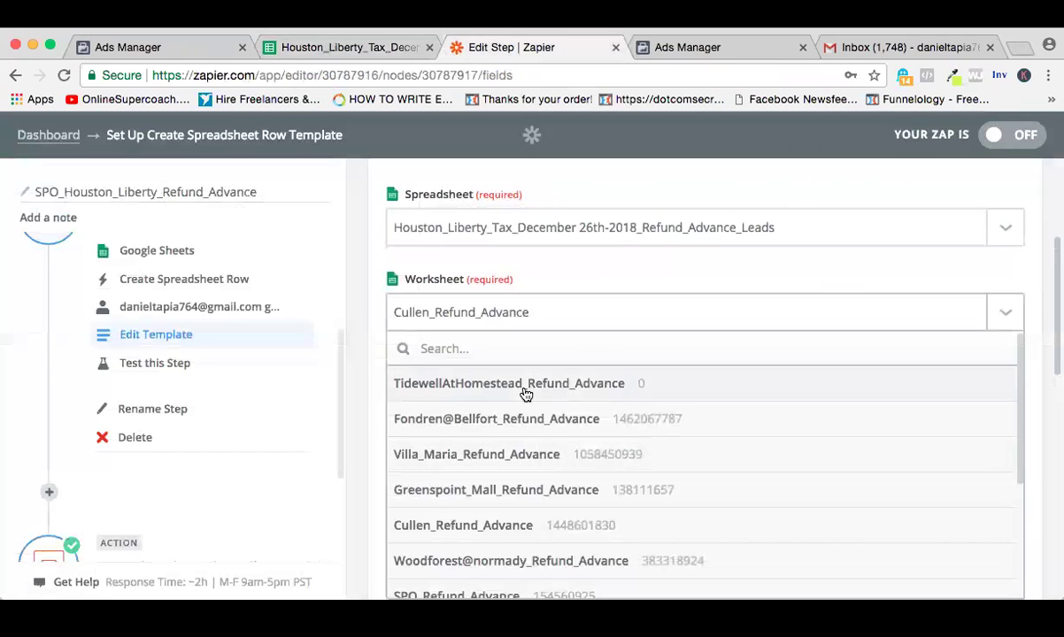
pyautogui.scroll(-3, 546, 457)
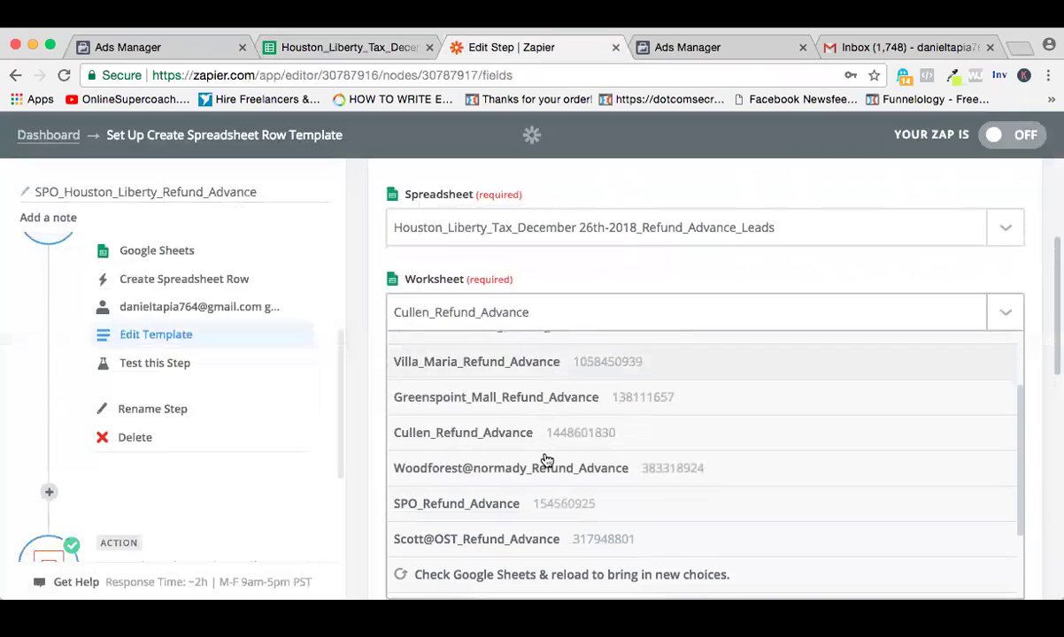
pyautogui.scroll(-1, 545, 458)
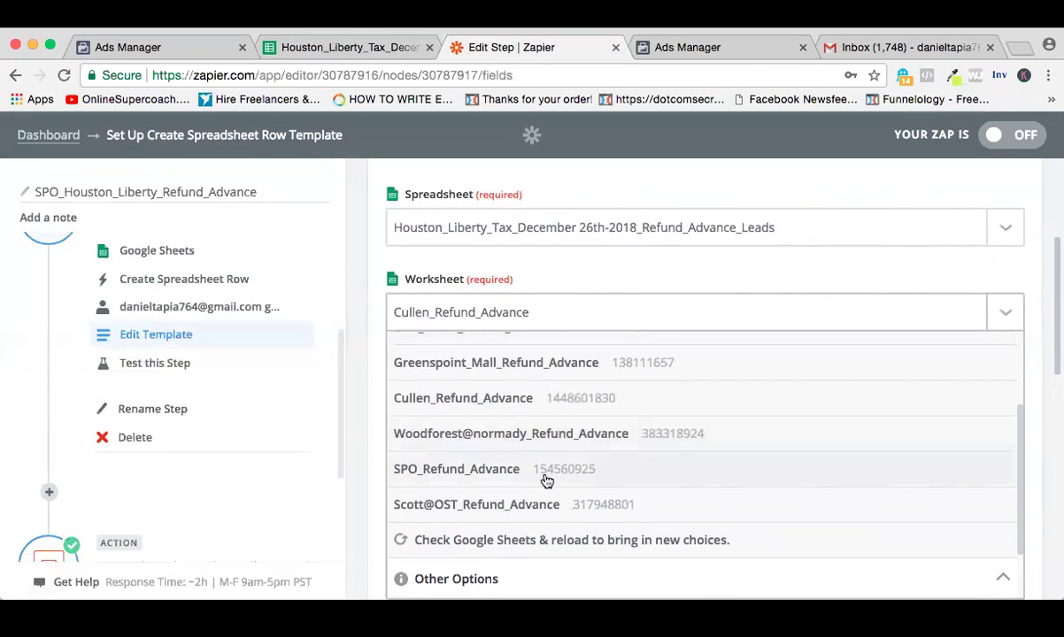
pyautogui.click(546, 480)
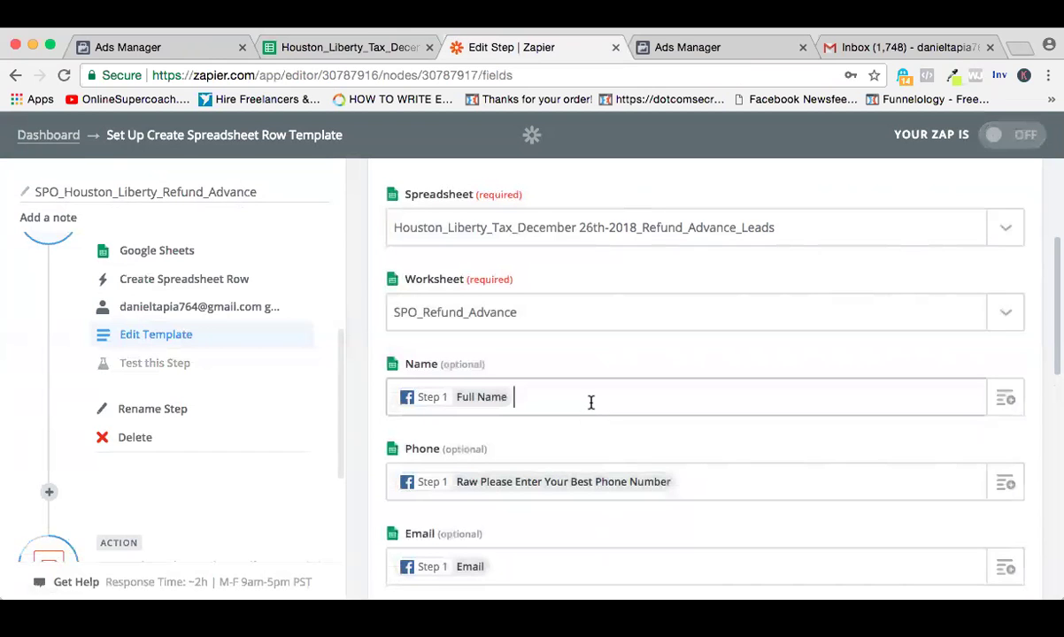
# - Clear the template's Name field and map it again to the new lead's Full Name
pyautogui.press('BackSpace')
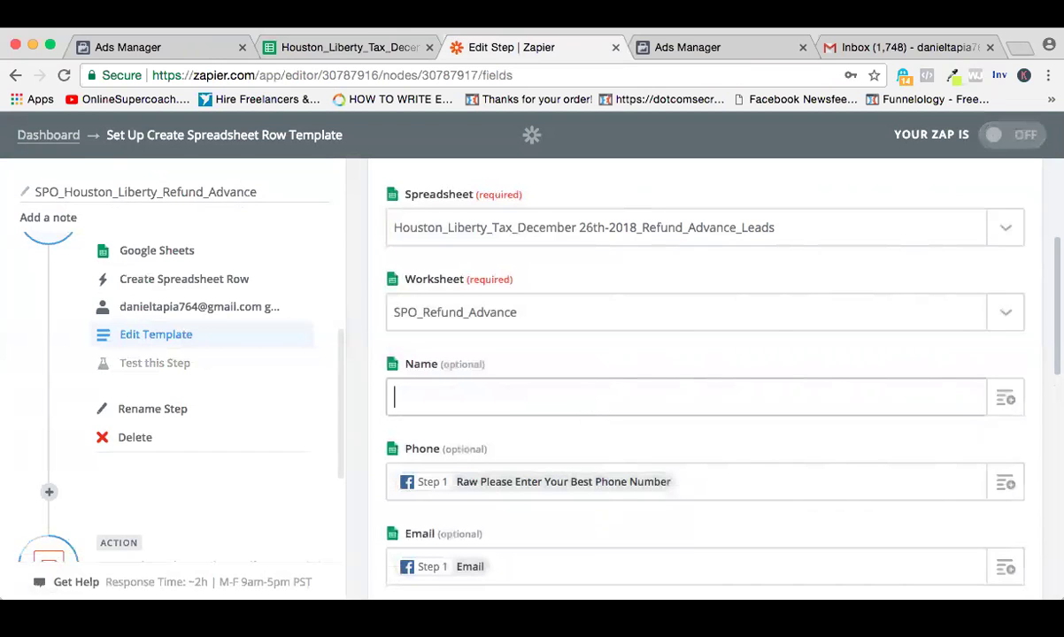
pyautogui.click(1006, 400)
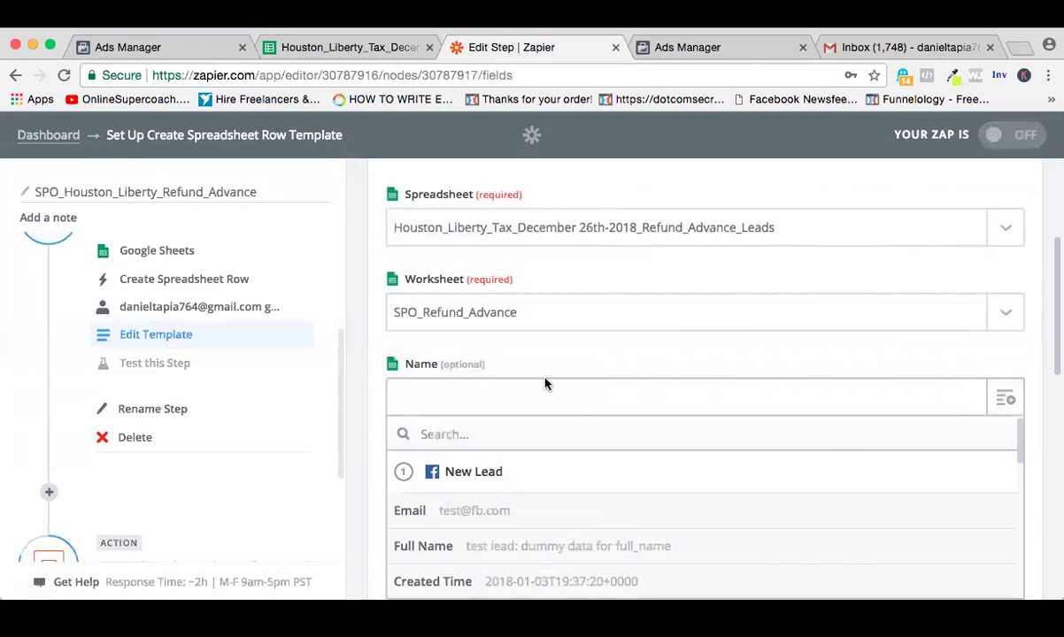
pyautogui.scroll(-1, 386, 369)
pyautogui.click(557, 519)
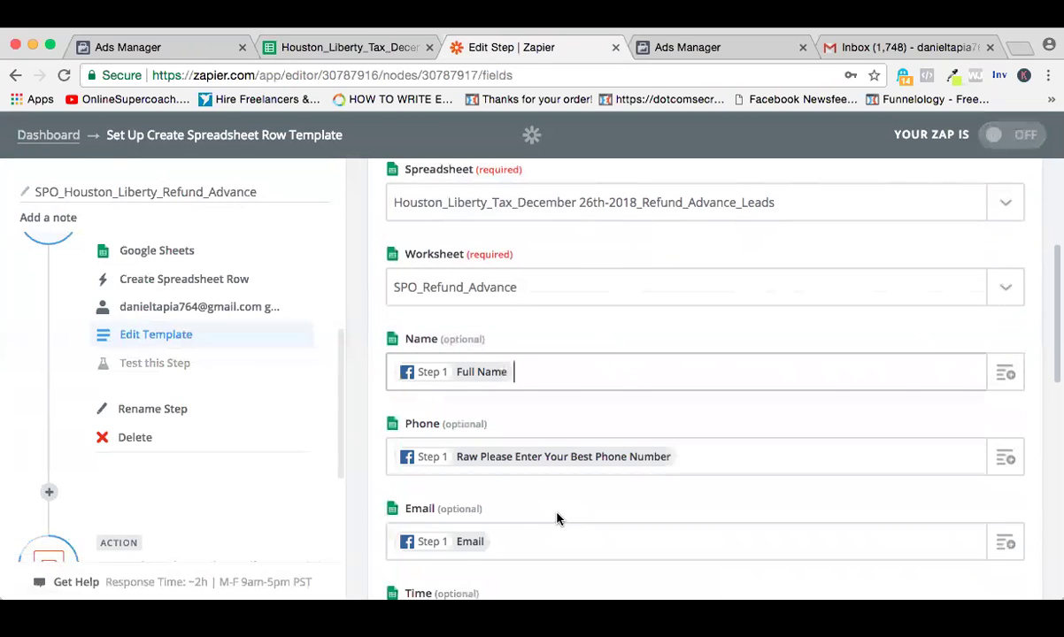
# - Clear the Phone field, map it again to Raw Please Enter Your Best Phone Number, and check the remaining field mappings
pyautogui.click(786, 454)
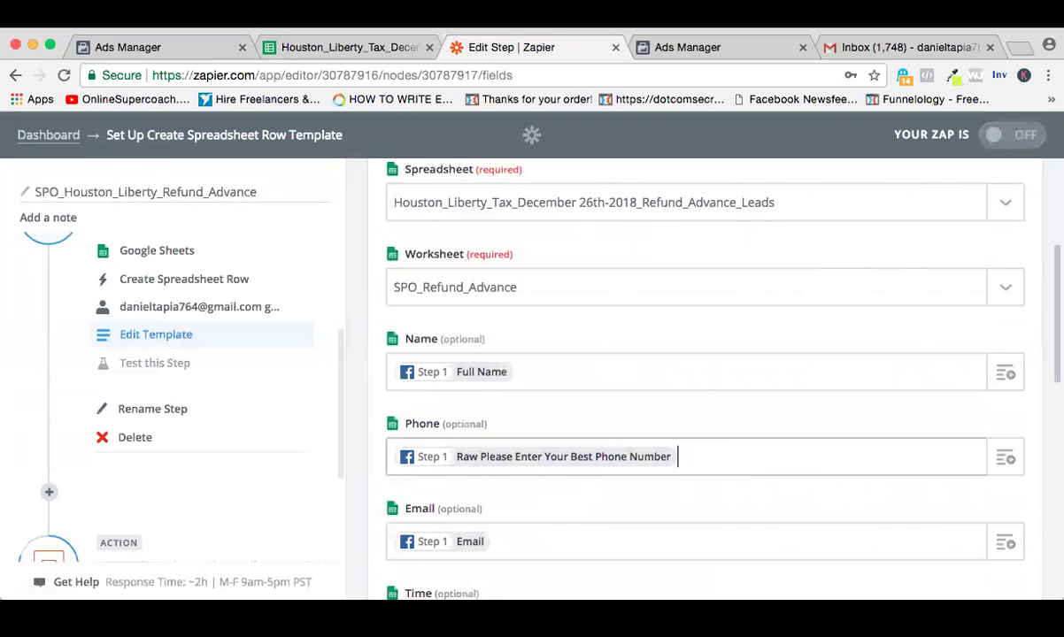
pyautogui.press('BackSpace')
pyautogui.click(1023, 461)
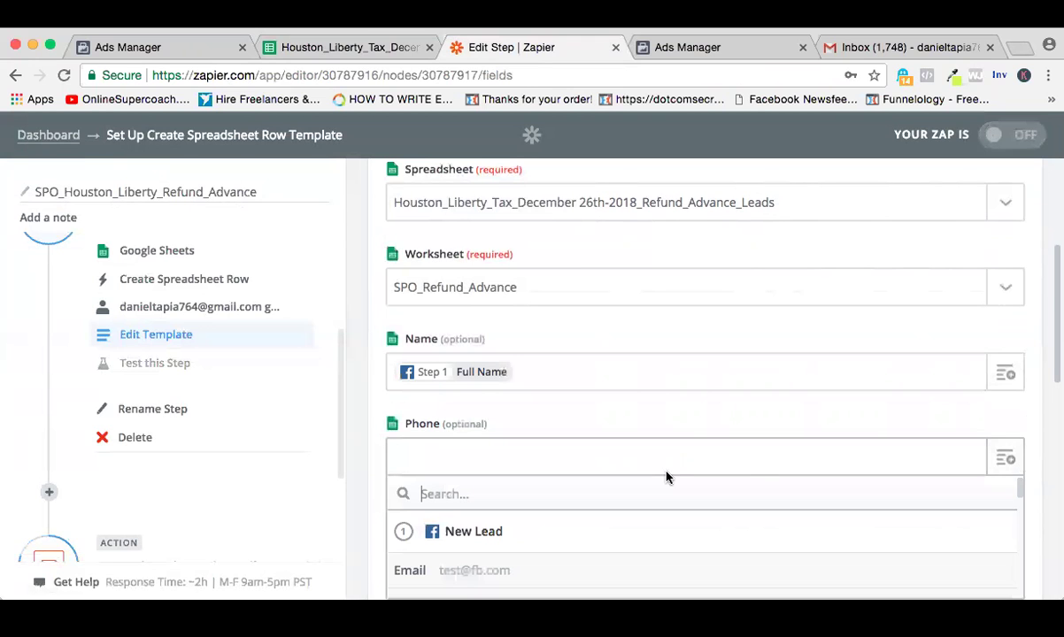
pyautogui.scroll(-5, 363, 385)
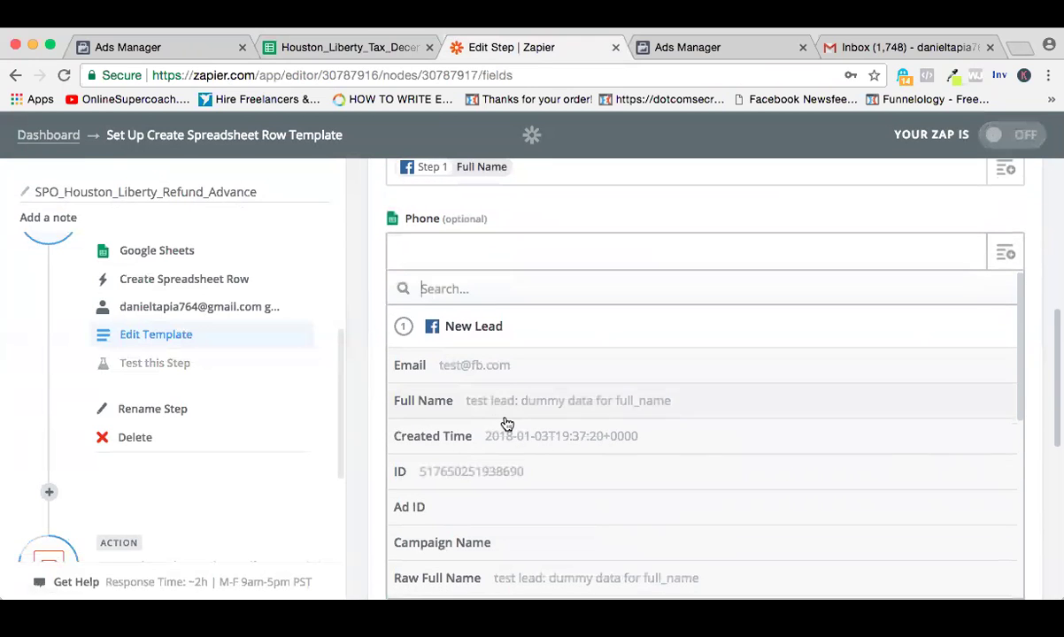
pyautogui.scroll(-3, 507, 424)
pyautogui.scroll(-2, 507, 424)
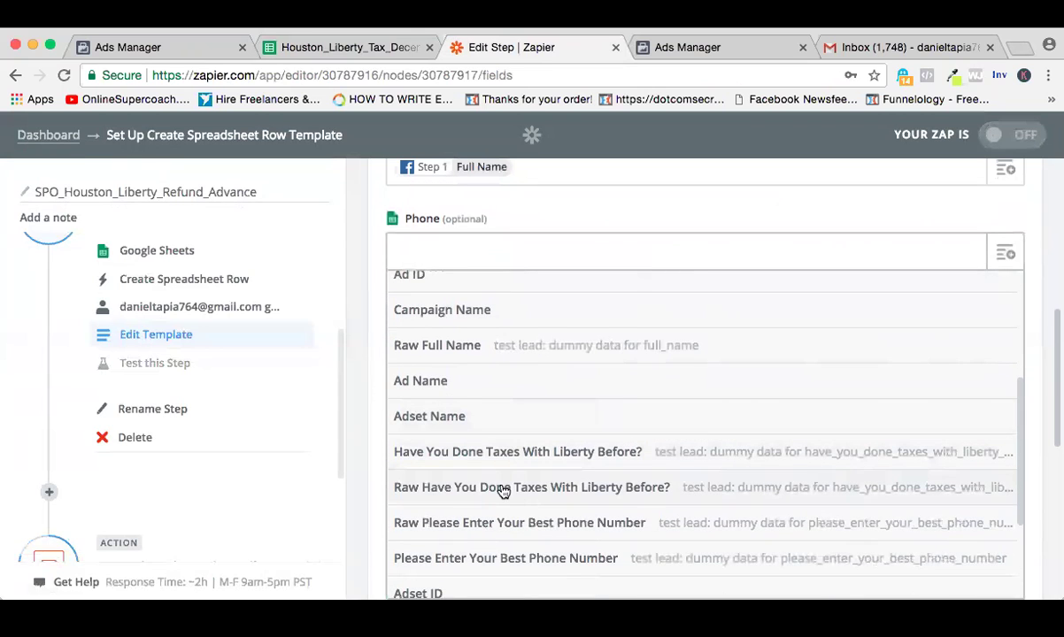
pyautogui.click(533, 537)
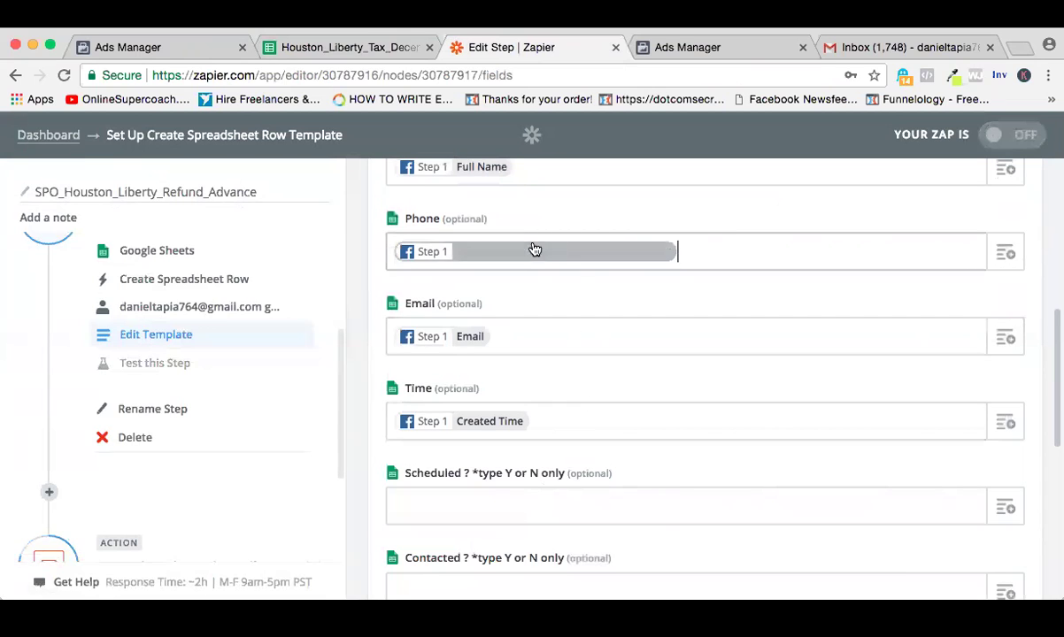
pyautogui.click(661, 325)
pyautogui.scroll(-2, 699, 336)
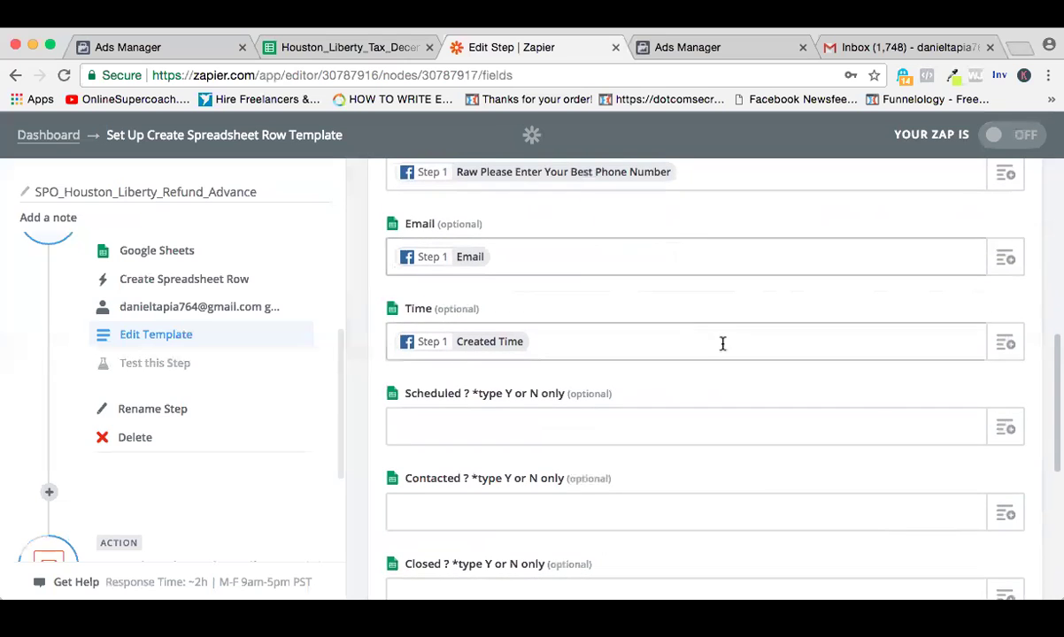
pyautogui.scroll(-2, 753, 443)
pyautogui.scroll(-1, 749, 446)
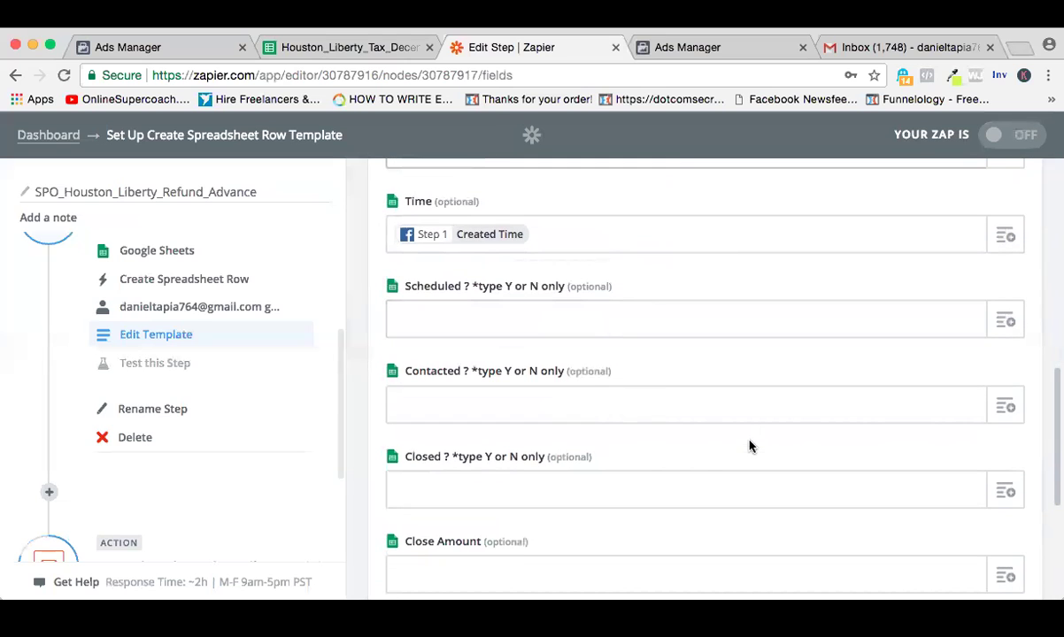
# - Switch to the Google Sheets spreadsheet and insert a column before the Scheduled column in the SPO_Refund_Advance sheet
pyautogui.click(382, 46)
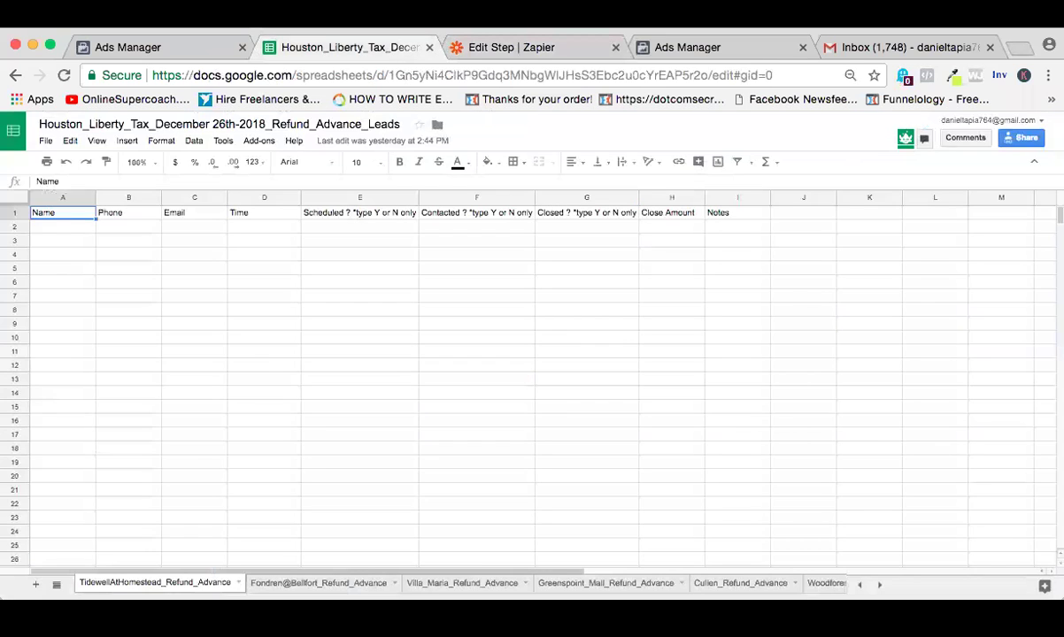
pyautogui.hscroll(3, 443, 583)
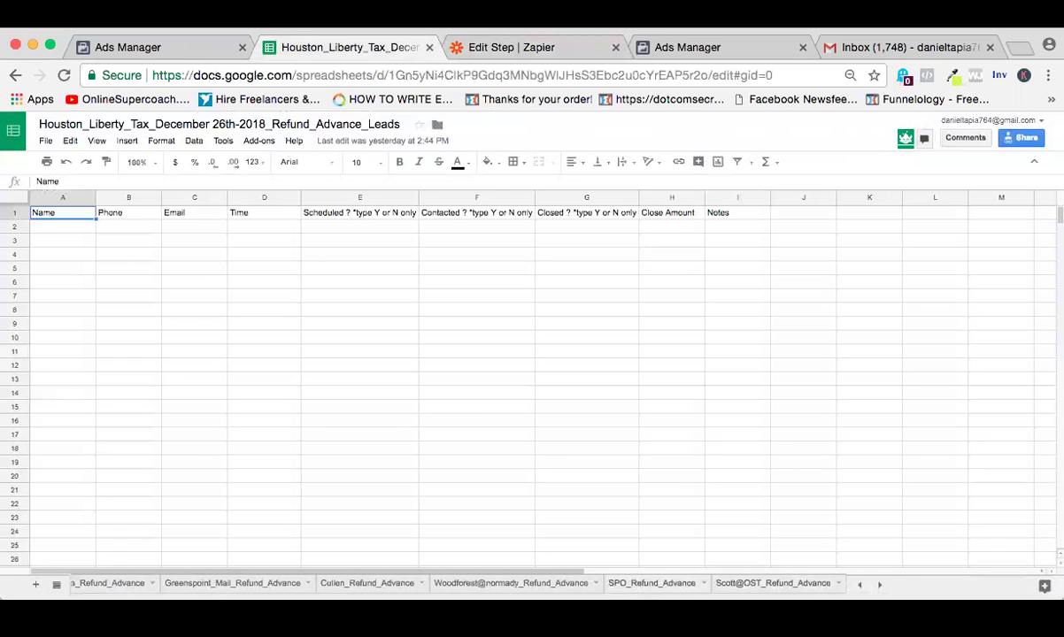
pyautogui.click(652, 583)
pyautogui.rightClick(336, 199)
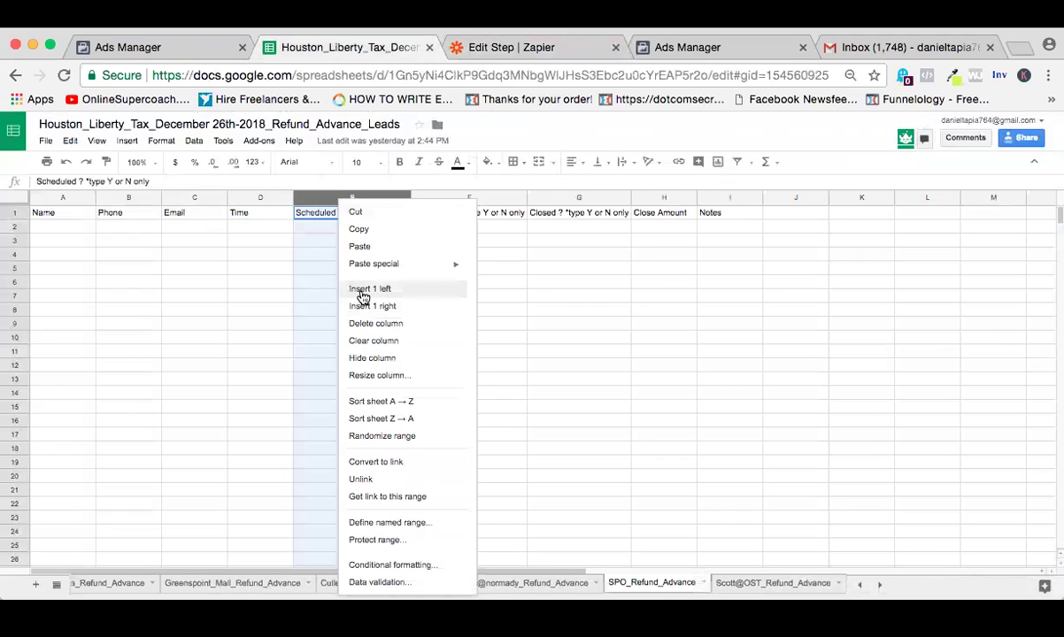
pyautogui.click(363, 289)
# - Enter the header Done Taxes With Liberty Before? in row 1 of the blank column after Time
pyautogui.click(360, 216)
pyautogui.write('Done Taxes With Liberty')
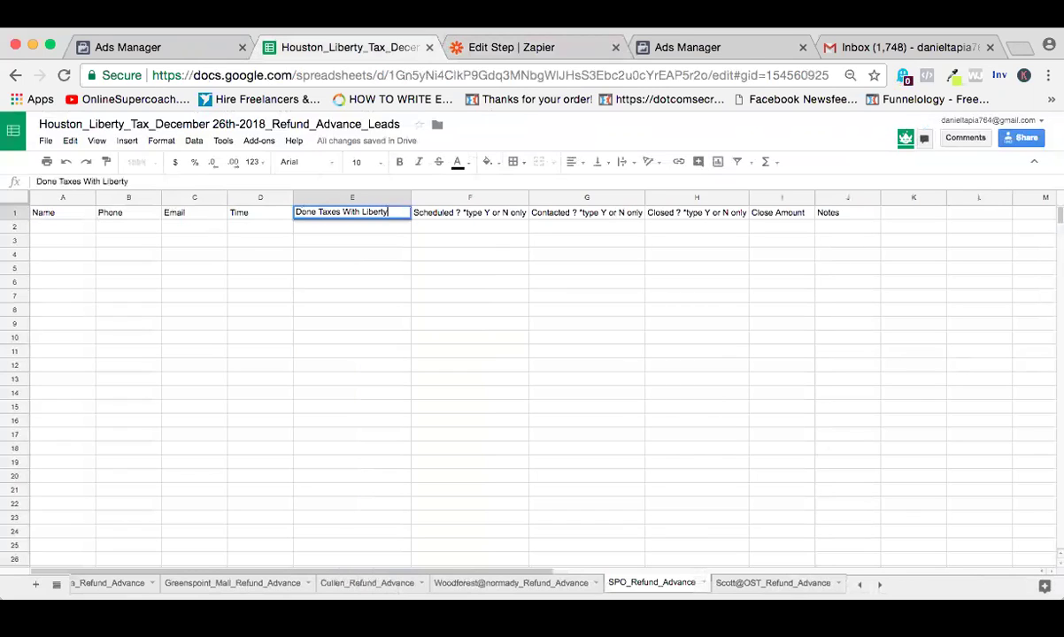
pyautogui.write('fore?')
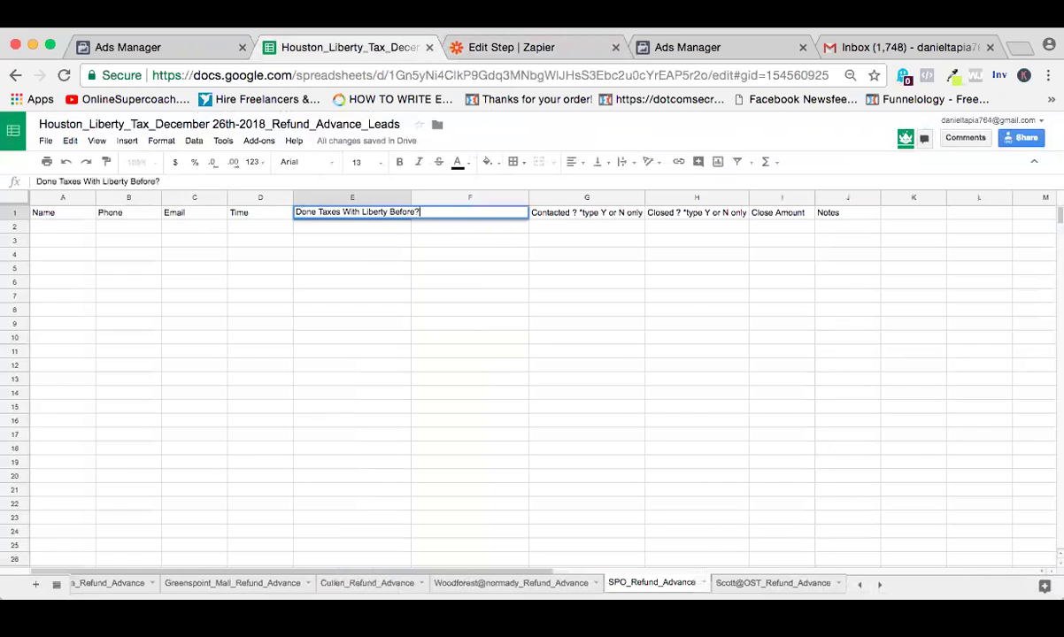
pyautogui.press('Return')
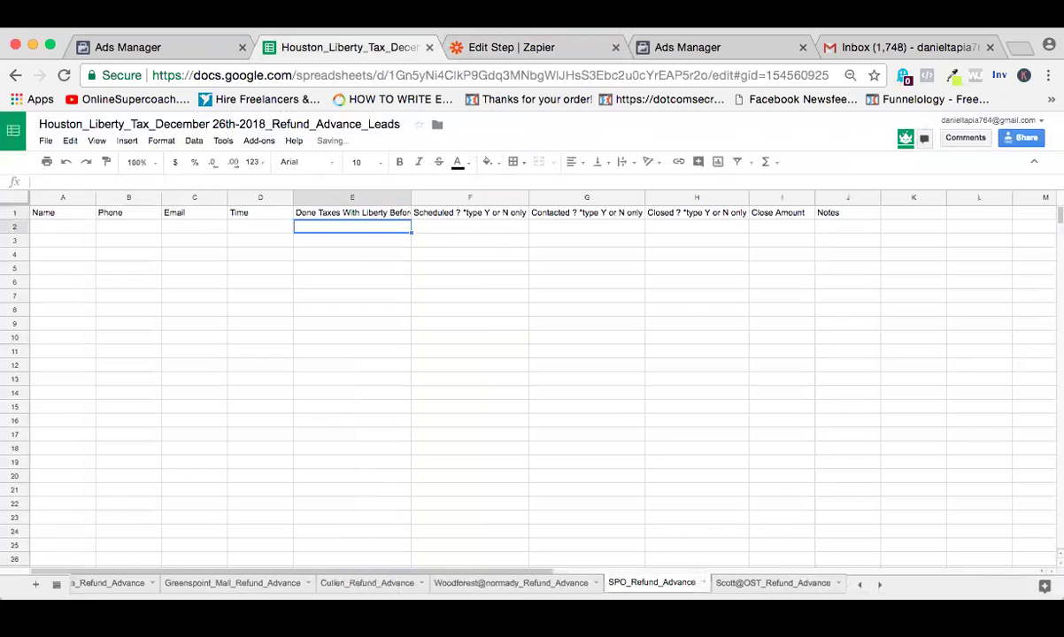
pyautogui.moveTo(412, 205); pyautogui.dragTo(422, 206)
# - Return to the row template in Zapier, remove the stray character from the Email field, and refresh the template's fields
pyautogui.click(526, 51)
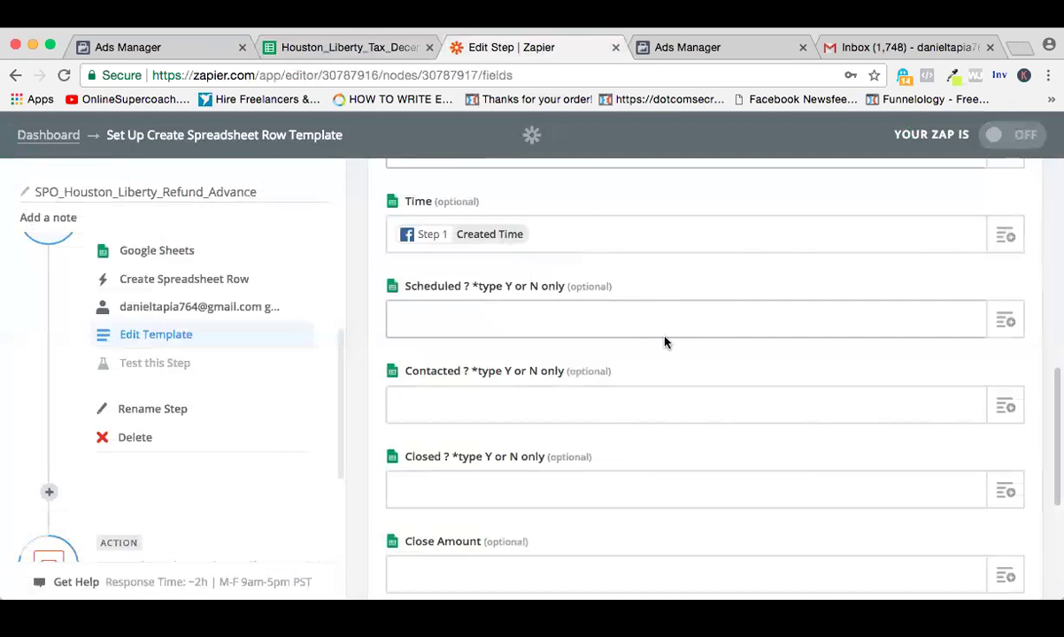
pyautogui.scroll(5, 665, 340)
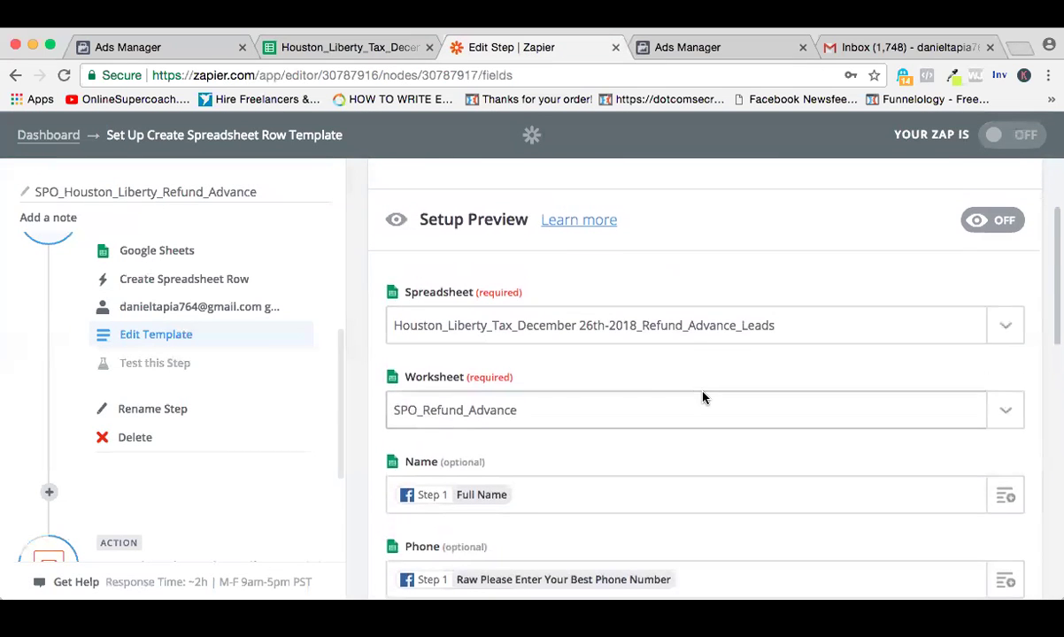
pyautogui.scroll(-3, 703, 397)
pyautogui.scroll(-6, 493, 370)
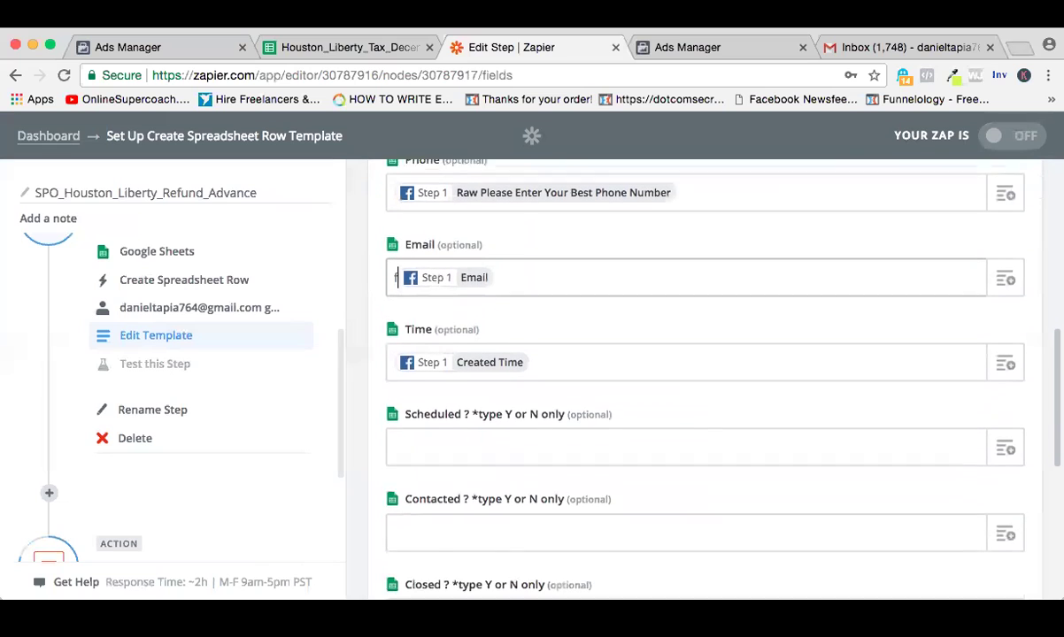
pyautogui.press('BackSpace')
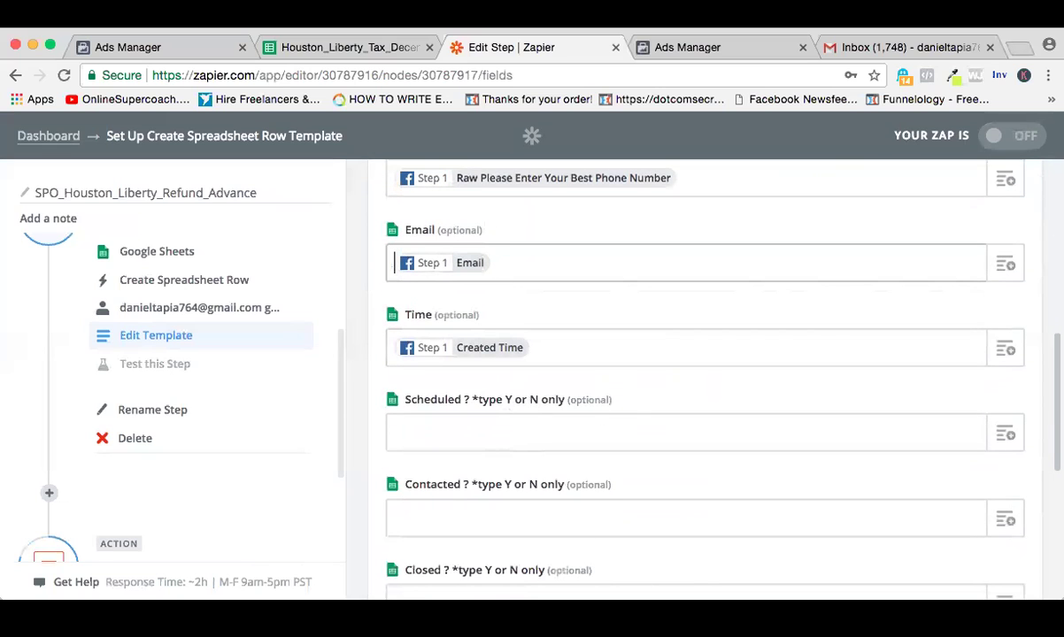
pyautogui.scroll(-8, 527, 381)
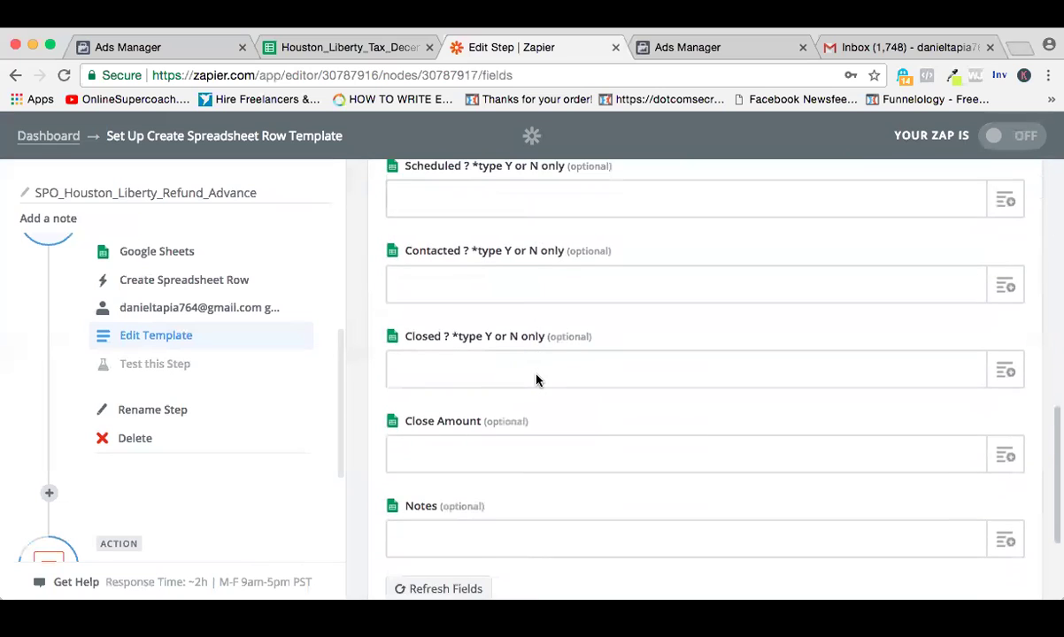
pyautogui.click(468, 433)
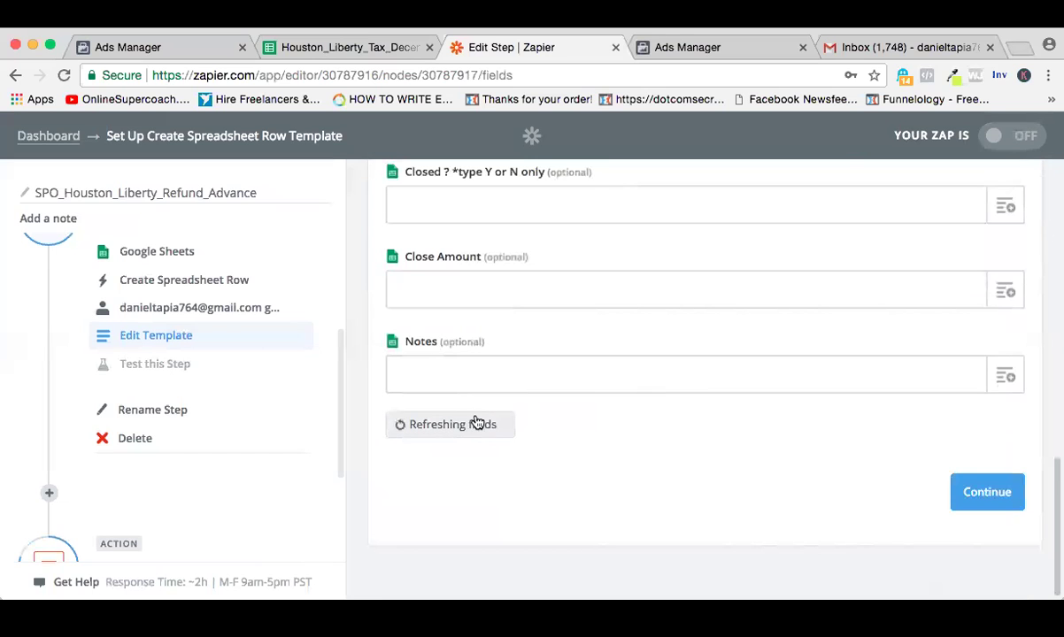
# - Map the Done Taxes With Liberty Before? field to the lead's Raw Have You Done Taxes With Liberty Before? answer
pyautogui.scroll(-7, 762, 392)
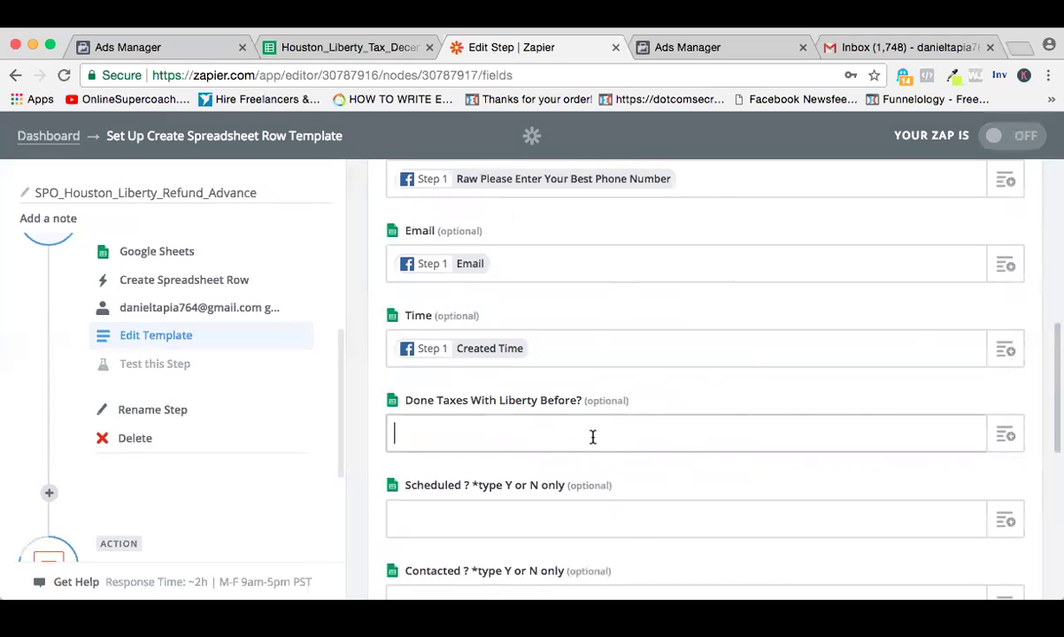
pyautogui.click(961, 436)
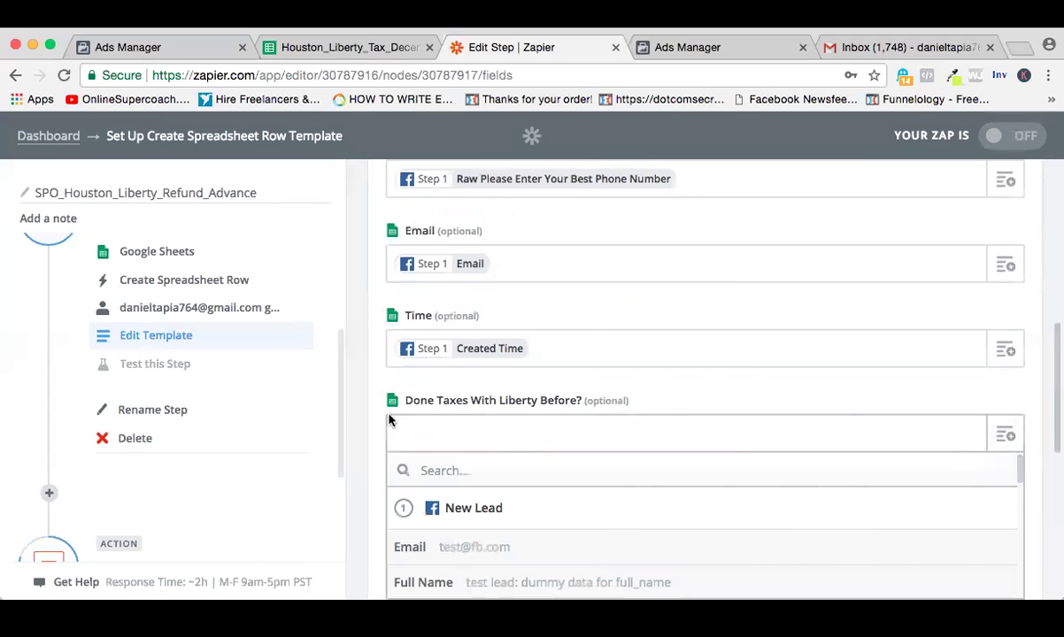
pyautogui.scroll(-5, 369, 401)
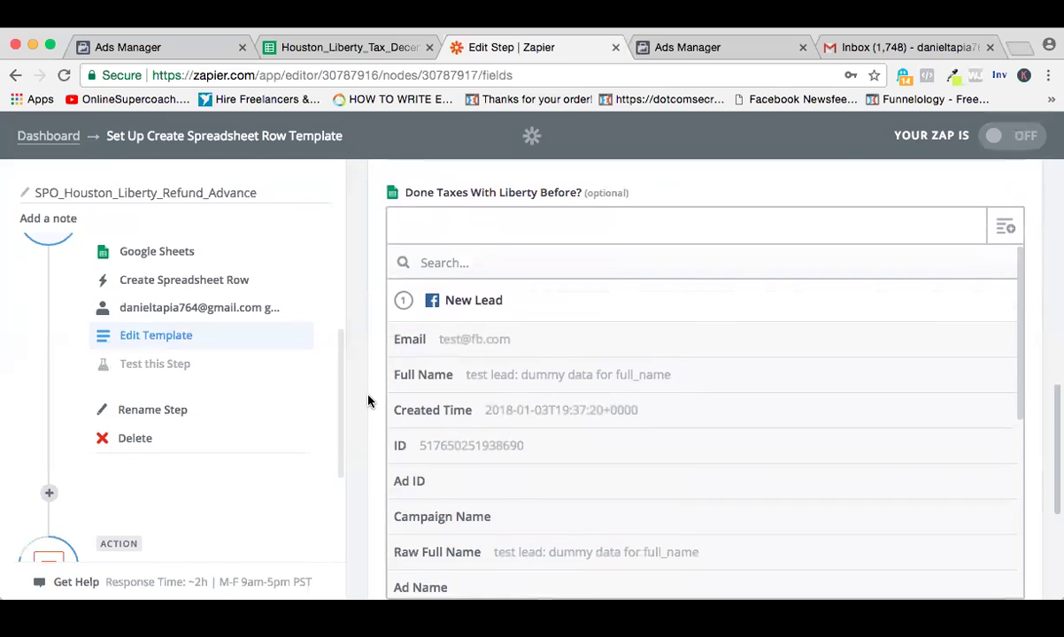
pyautogui.scroll(-3, 526, 450)
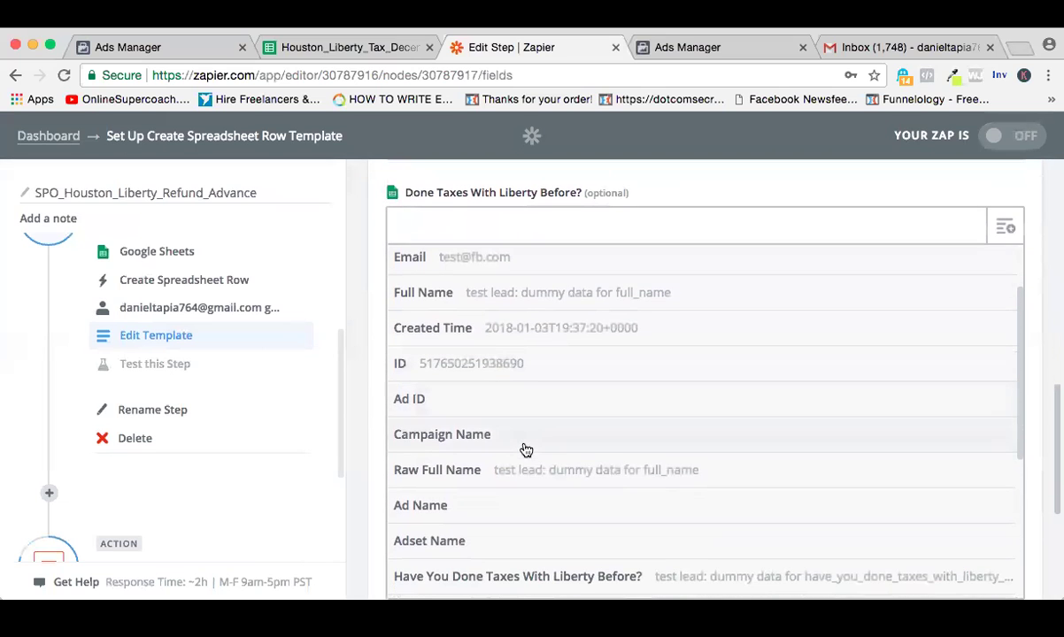
pyautogui.scroll(-6, 526, 450)
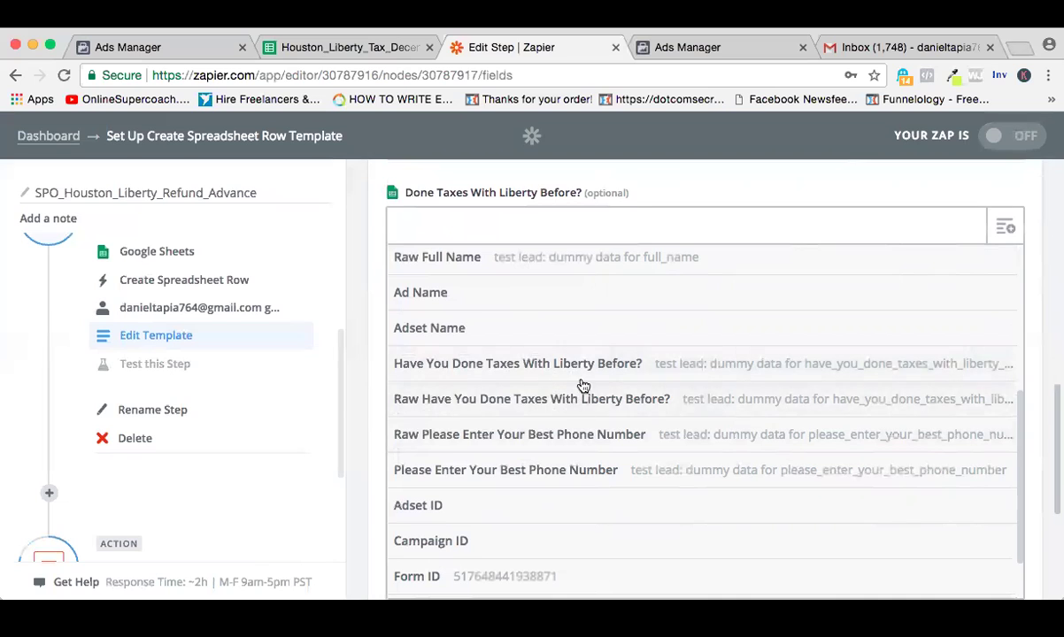
pyautogui.click(648, 395)
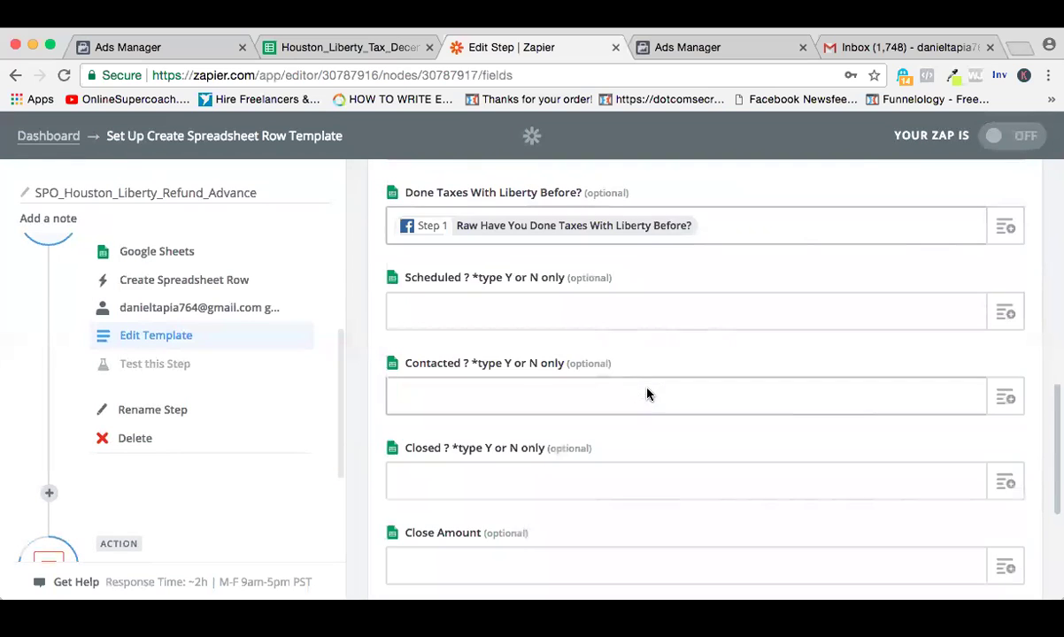
# - Finish the spreadsheet row template and send a test row to Google Sheets
pyautogui.scroll(-2, 637, 315)
pyautogui.scroll(-3, 637, 317)
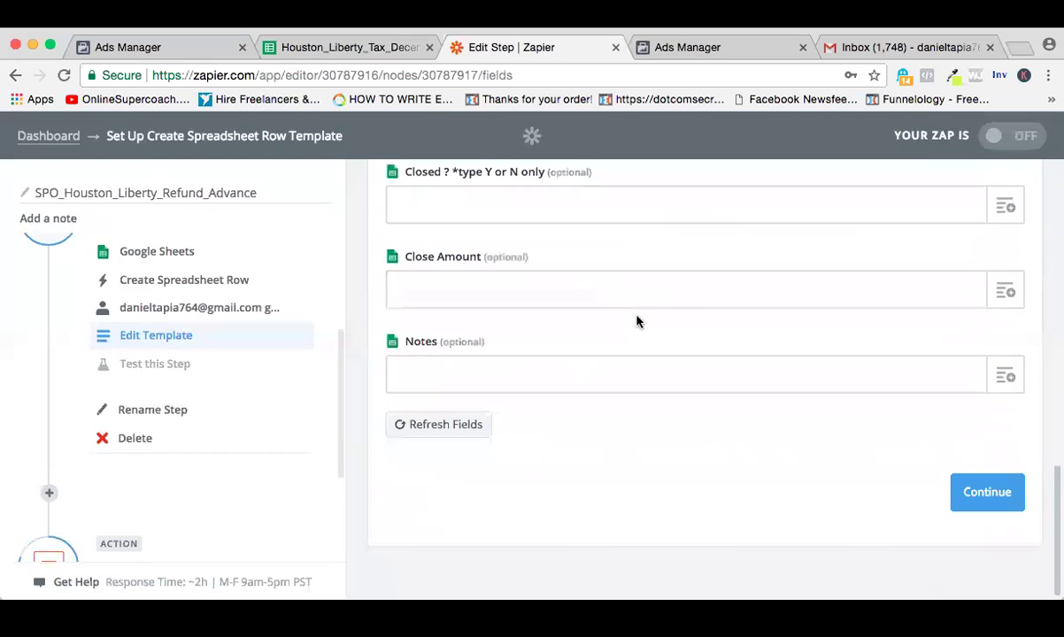
pyautogui.click(975, 493)
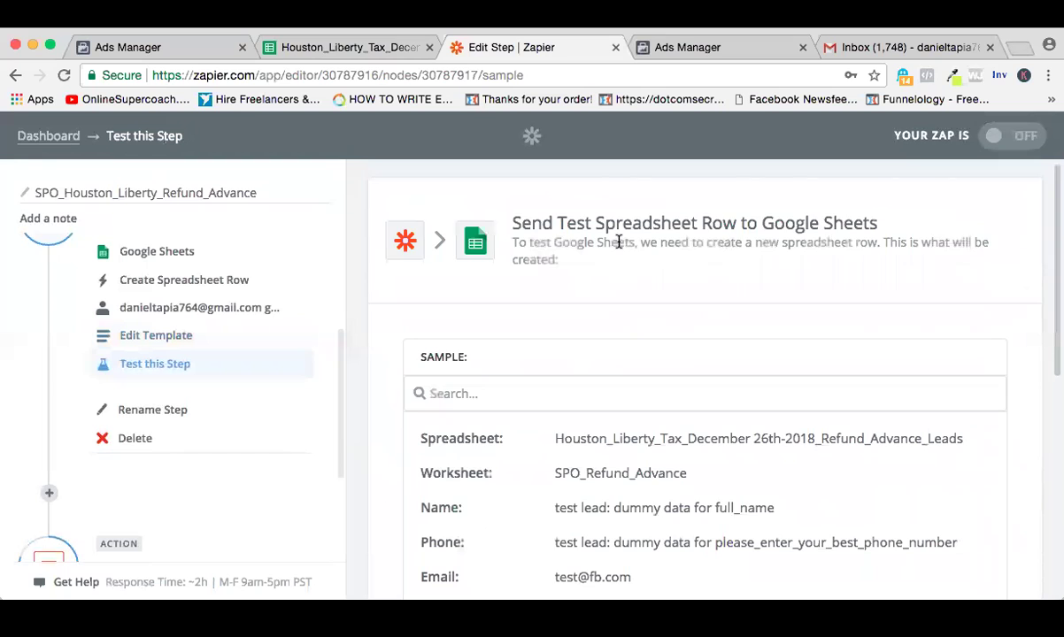
pyautogui.scroll(-10, 620, 245)
pyautogui.click(919, 496)
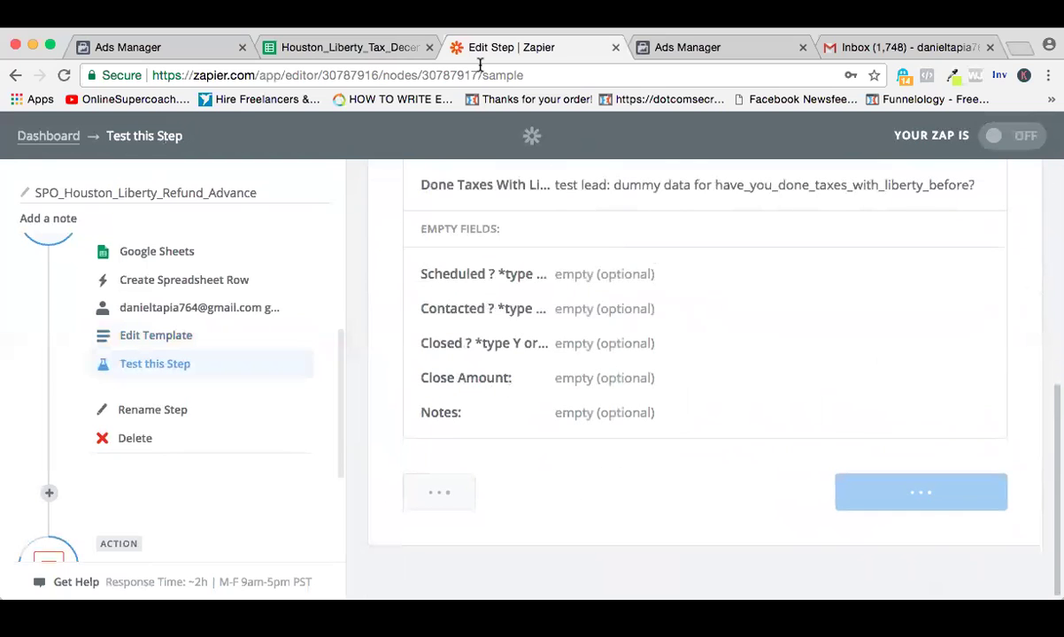
# - Switch to the Google Sheets spreadsheet and check the test lead's row in the SPO_Refund_Advance sheet
pyautogui.click(359, 48)
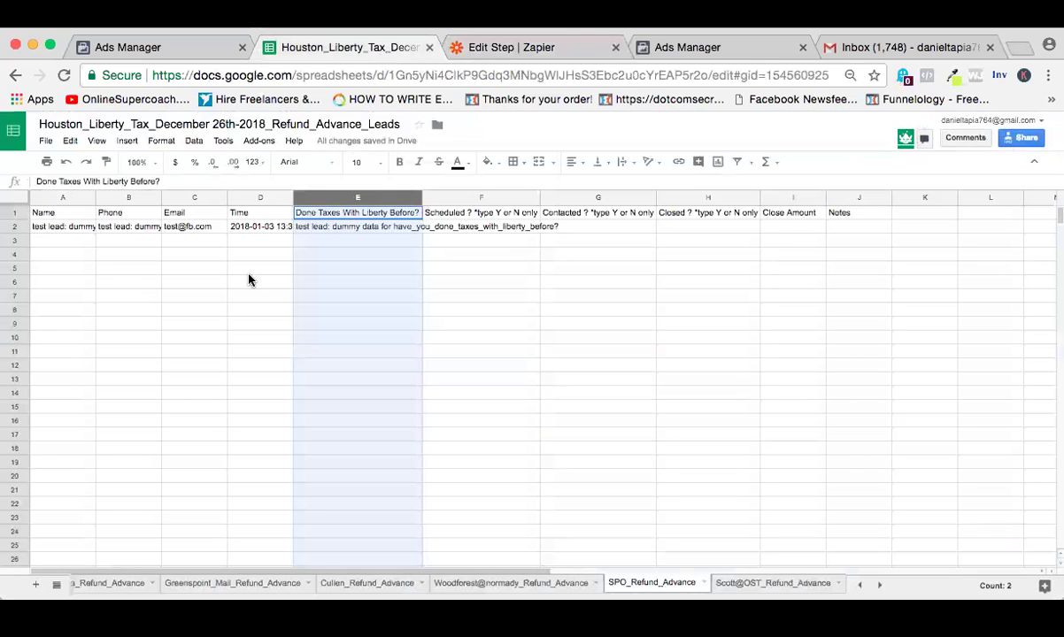
pyautogui.click(61, 229)
pyautogui.moveTo(61, 230); pyautogui.dragTo(419, 238)
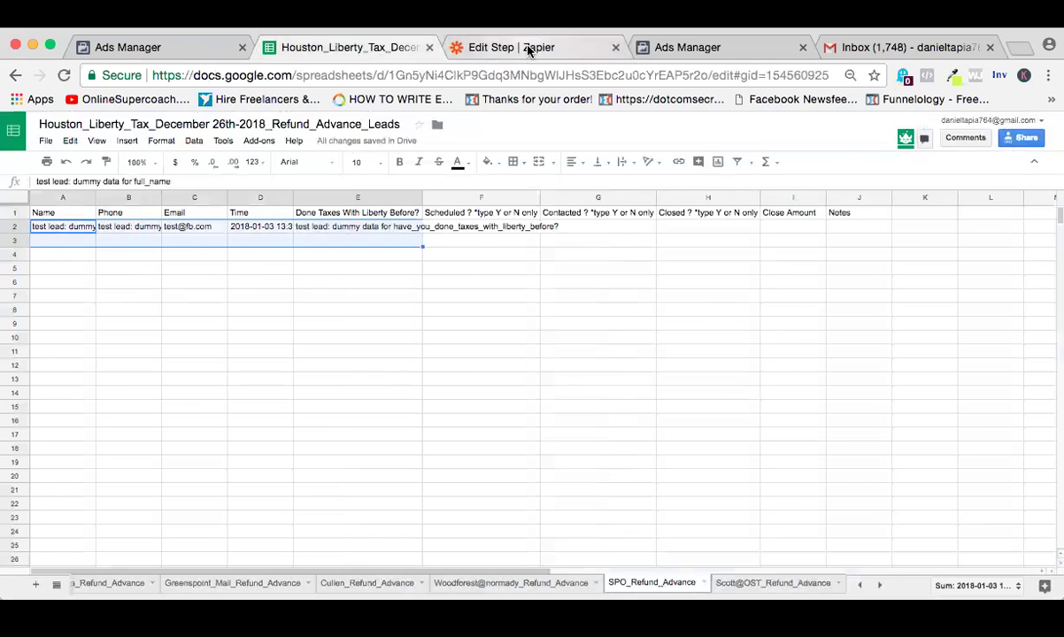
# - Return to Zapier, finish the spreadsheet row test, and open the template of the Send Outbound Email action
pyautogui.click(529, 51)
pyautogui.click(968, 492)
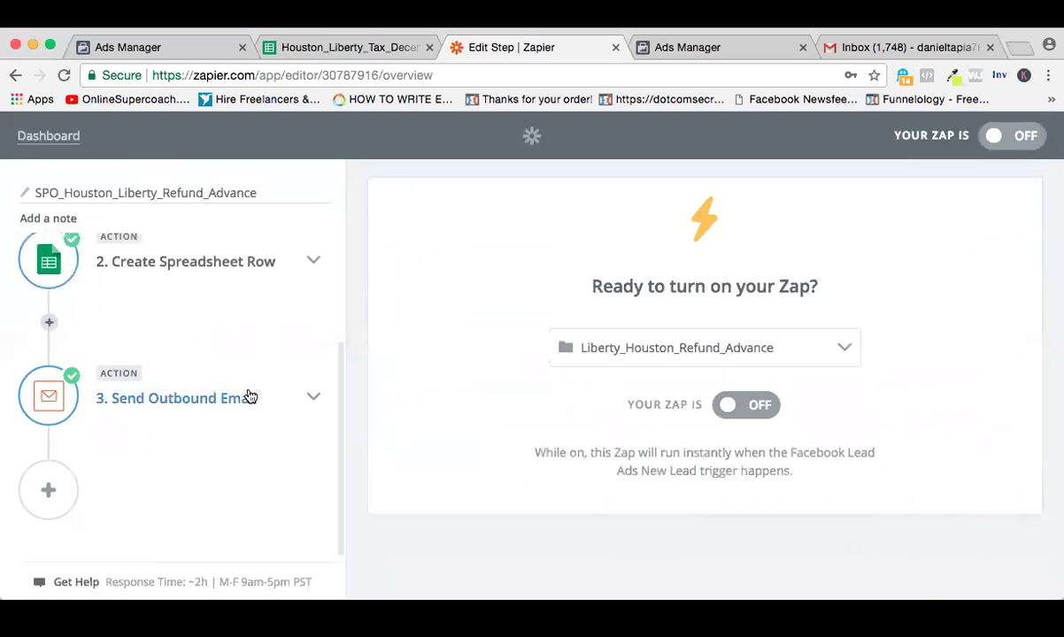
pyautogui.click(206, 399)
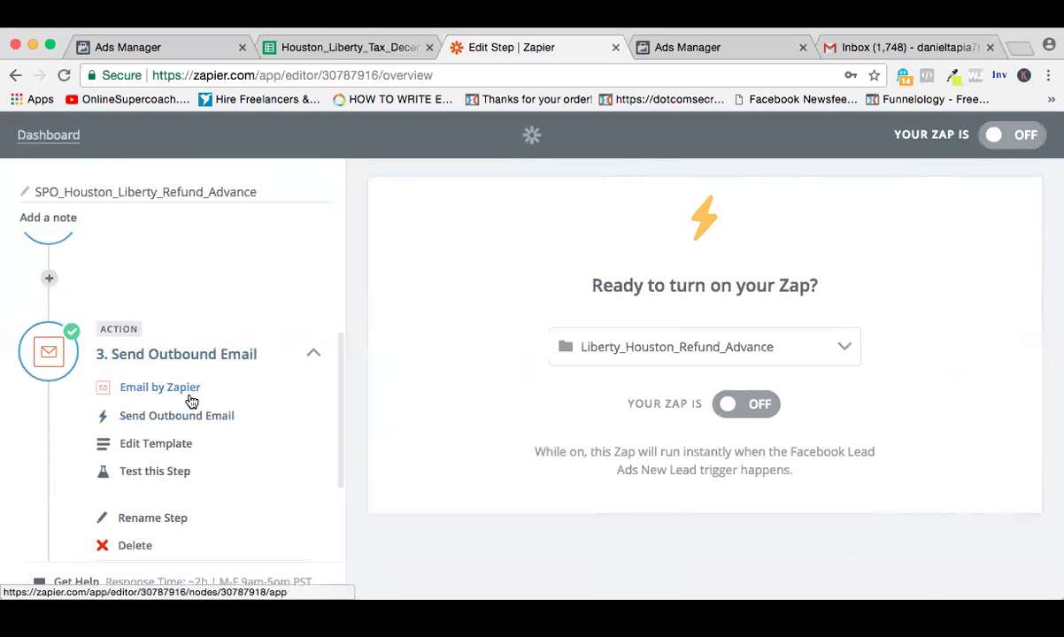
pyautogui.click(192, 401)
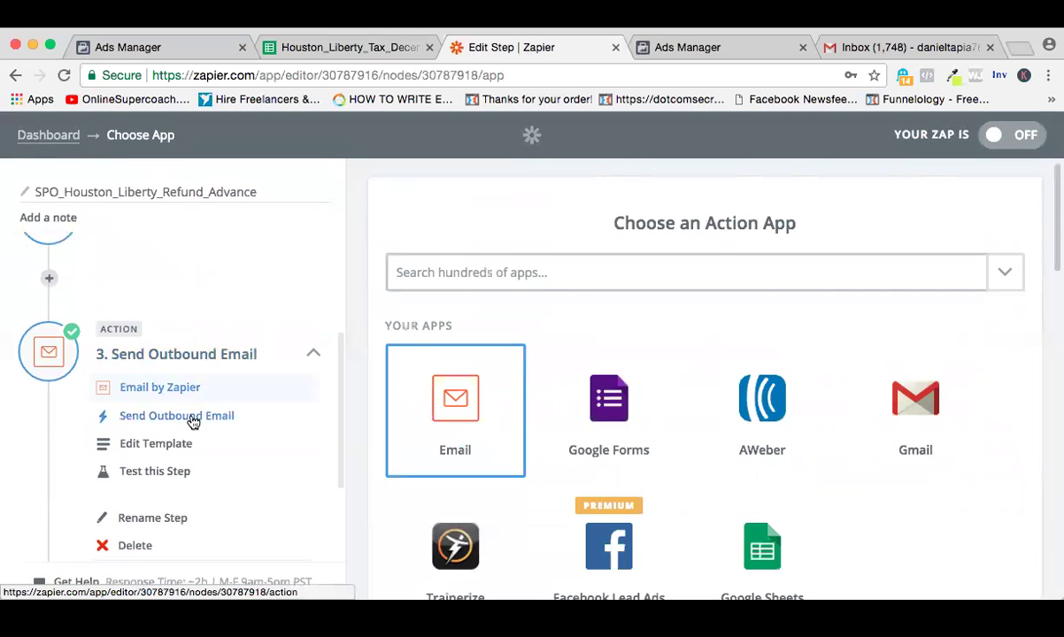
pyautogui.click(193, 417)
pyautogui.click(186, 443)
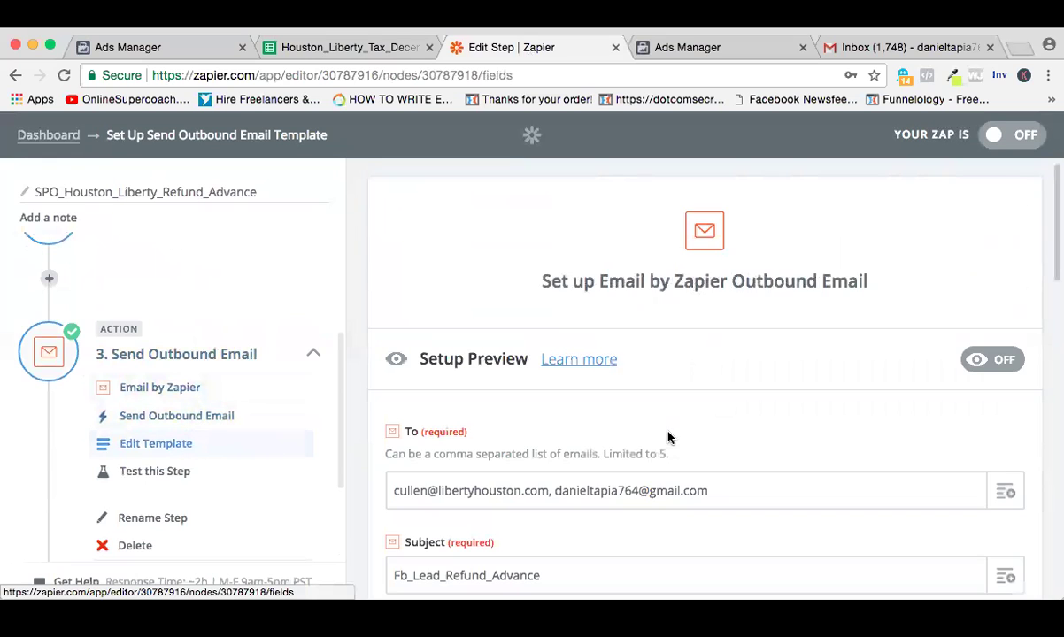
# - Remove the Cullen store's email address from the outbound email's To field, keeping the second recipient
pyautogui.scroll(-3, 668, 438)
pyautogui.moveTo(546, 401); pyautogui.dragTo(389, 395)
pyautogui.press('BackSpace')
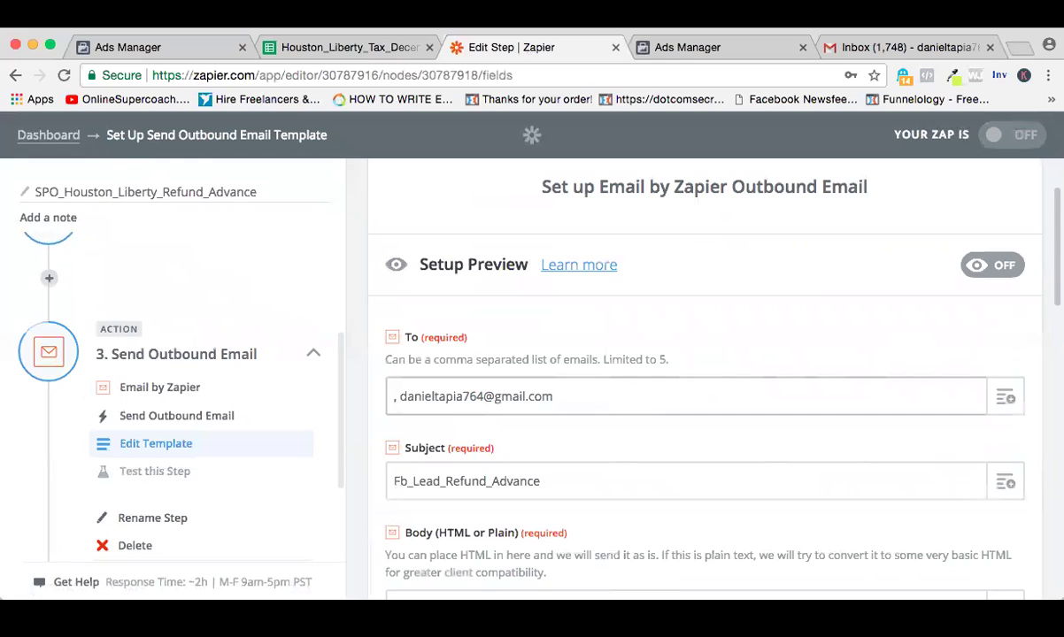
# - Copy the SPO store's email from the All_Stores_Links_Liberty_Ads spreadsheet and paste it as the first recipient in Zapier's To field
pyautogui.click(361, 54)
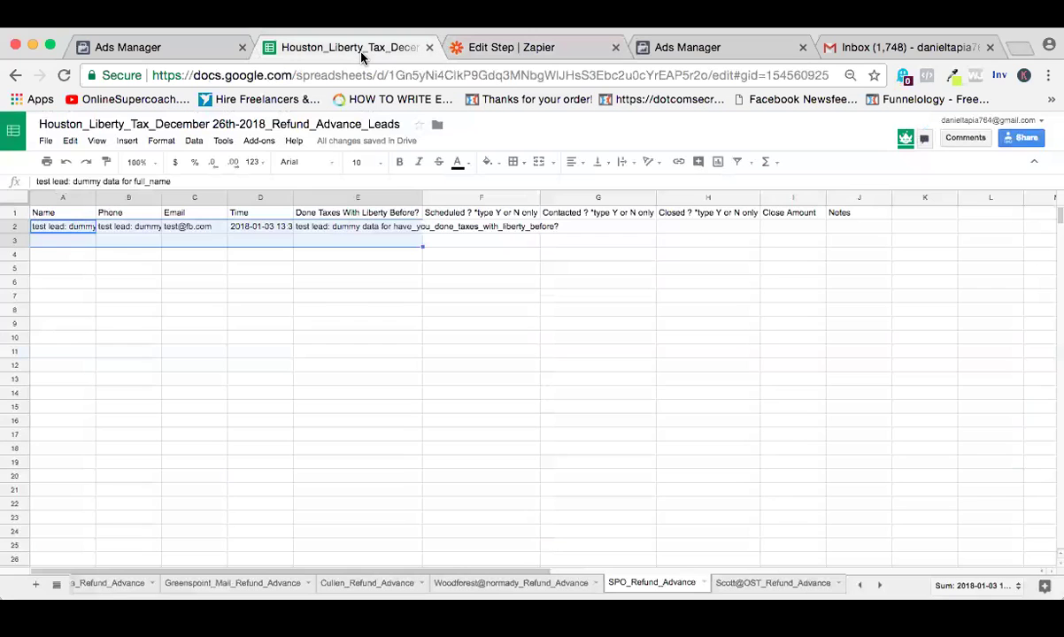
pyautogui.click(342, 311)
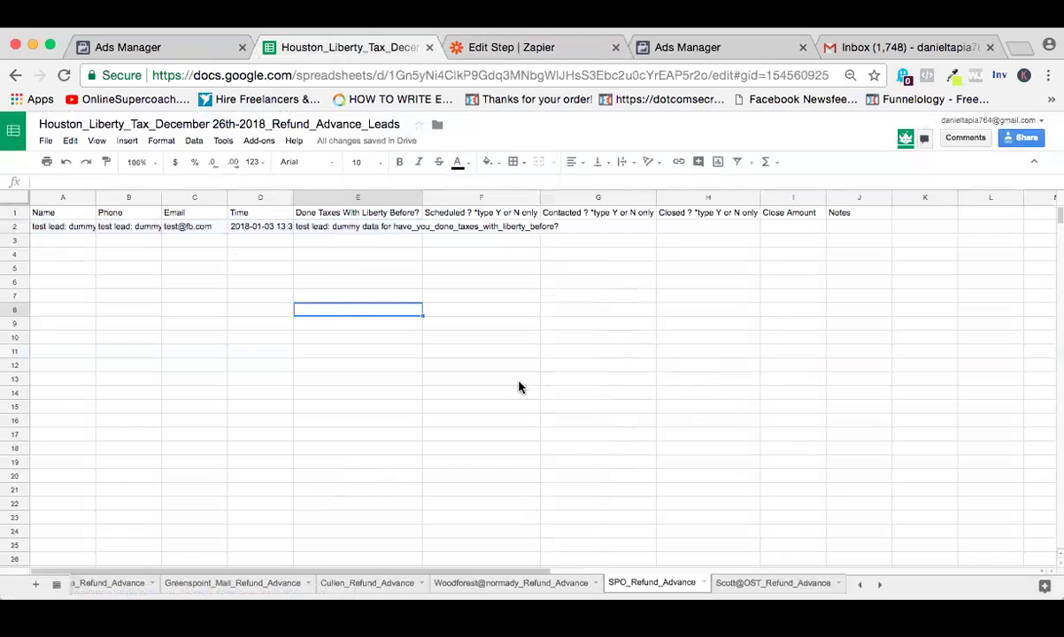
pyautogui.click(16, 135)
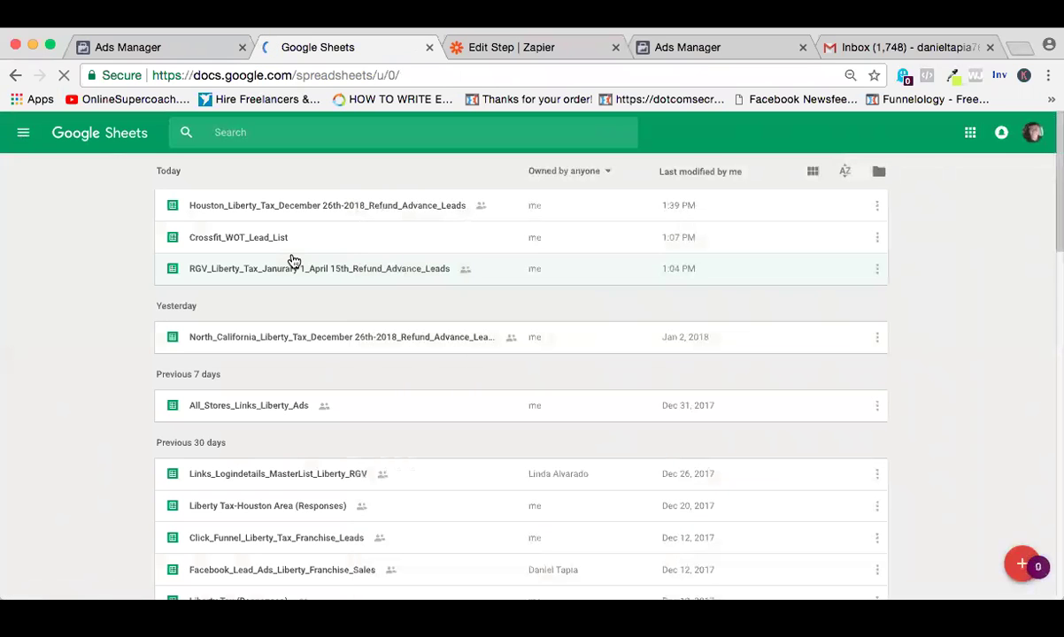
pyautogui.click(384, 418)
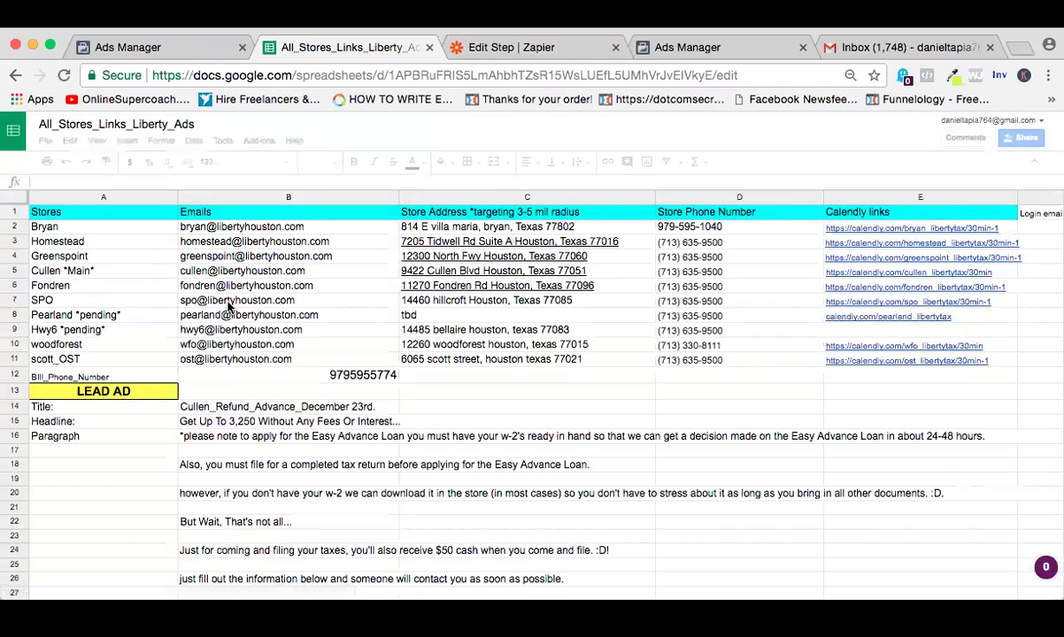
pyautogui.click(295, 311)
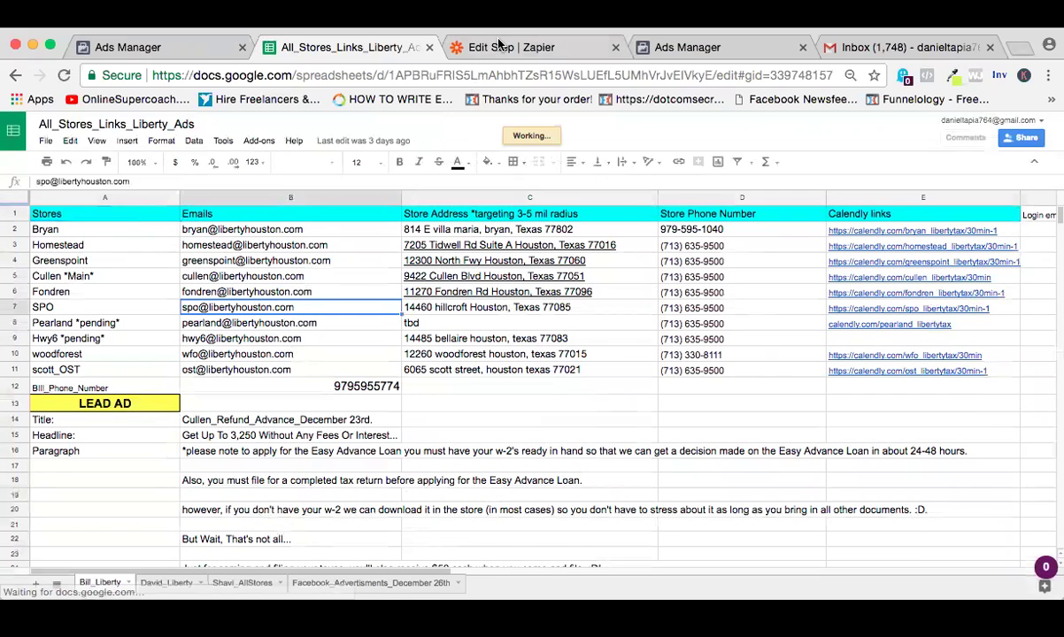
pyautogui.click(500, 47)
pyautogui.hotkey('ctrl', 'v')
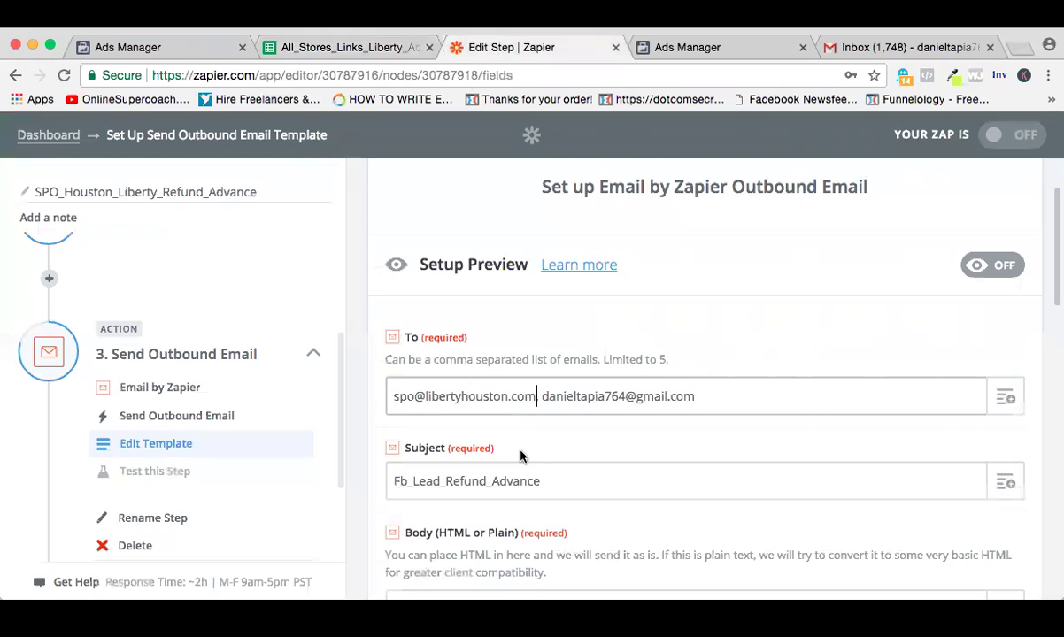
# - Review the outbound email's recipients, its subject, and the name, phone, email and store fields in its body
pyautogui.scroll(-3, 571, 404)
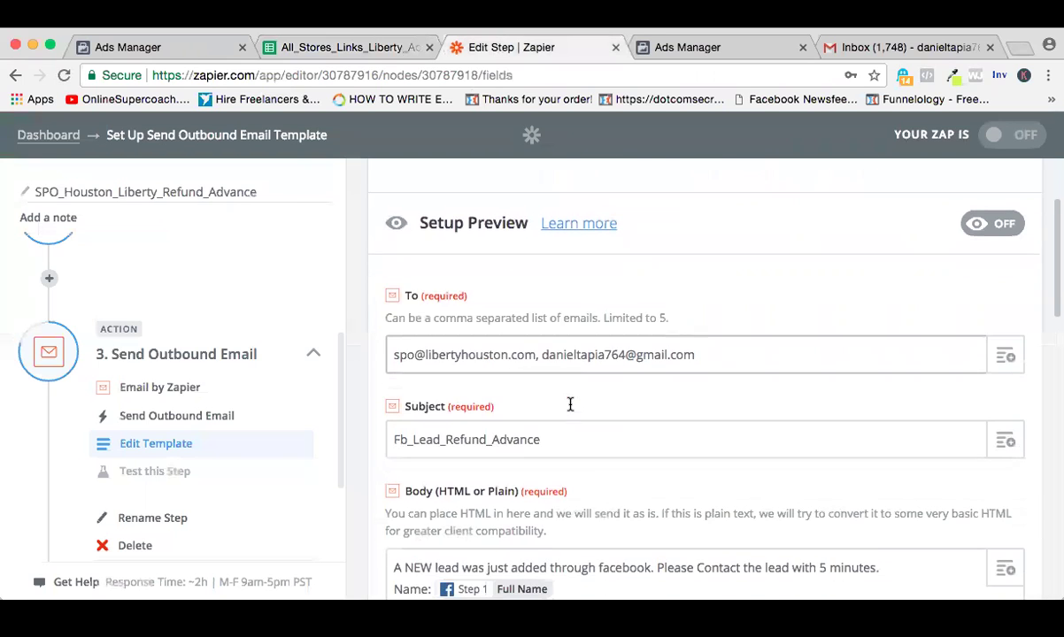
pyautogui.click(568, 363)
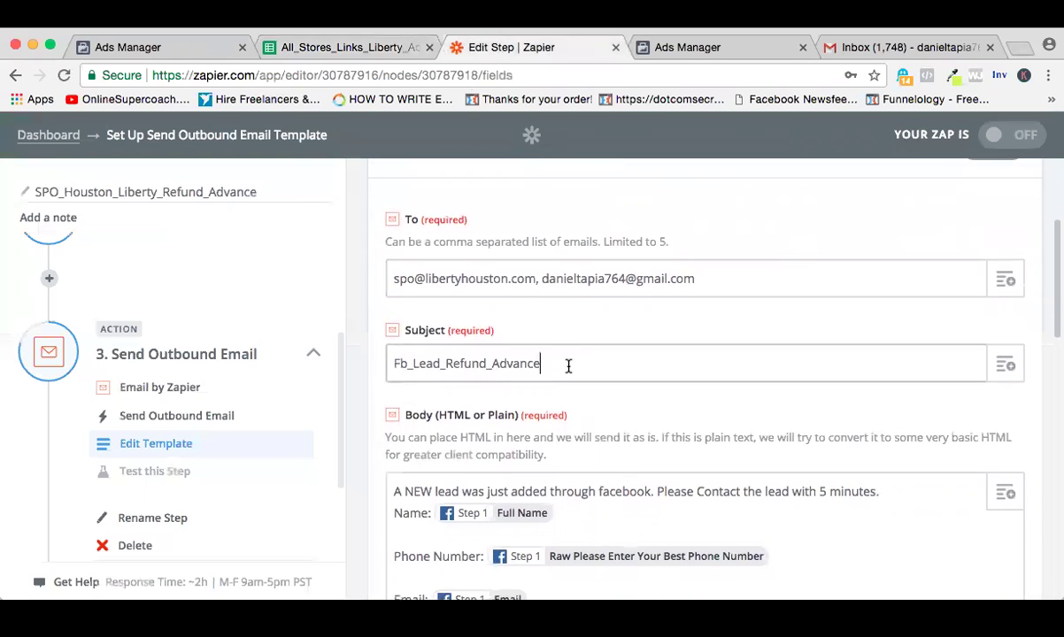
pyautogui.scroll(-1, 567, 368)
pyautogui.click(480, 268)
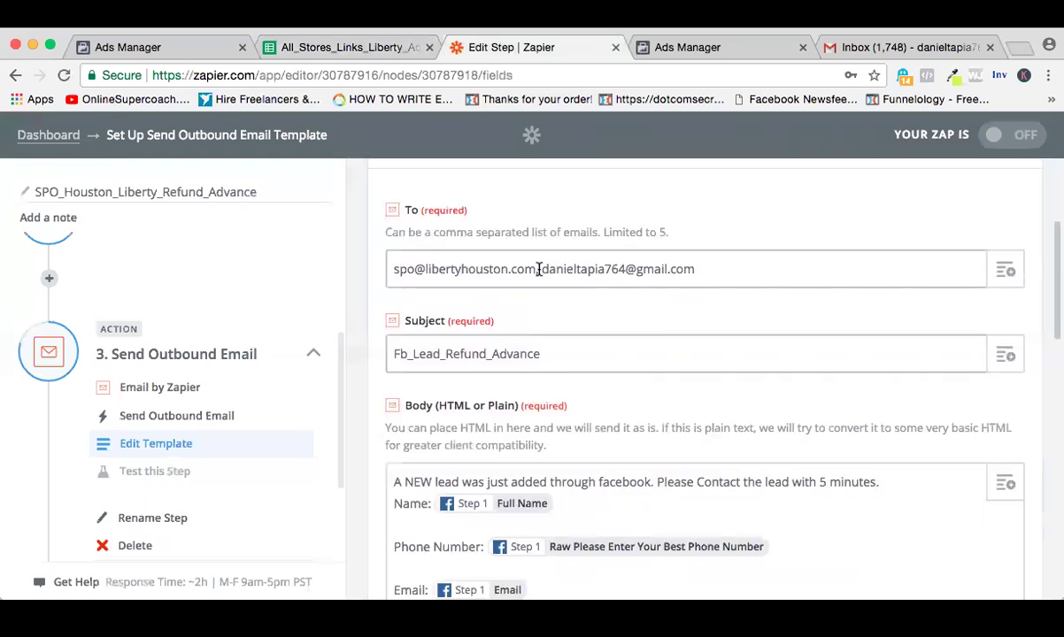
pyautogui.click(488, 270)
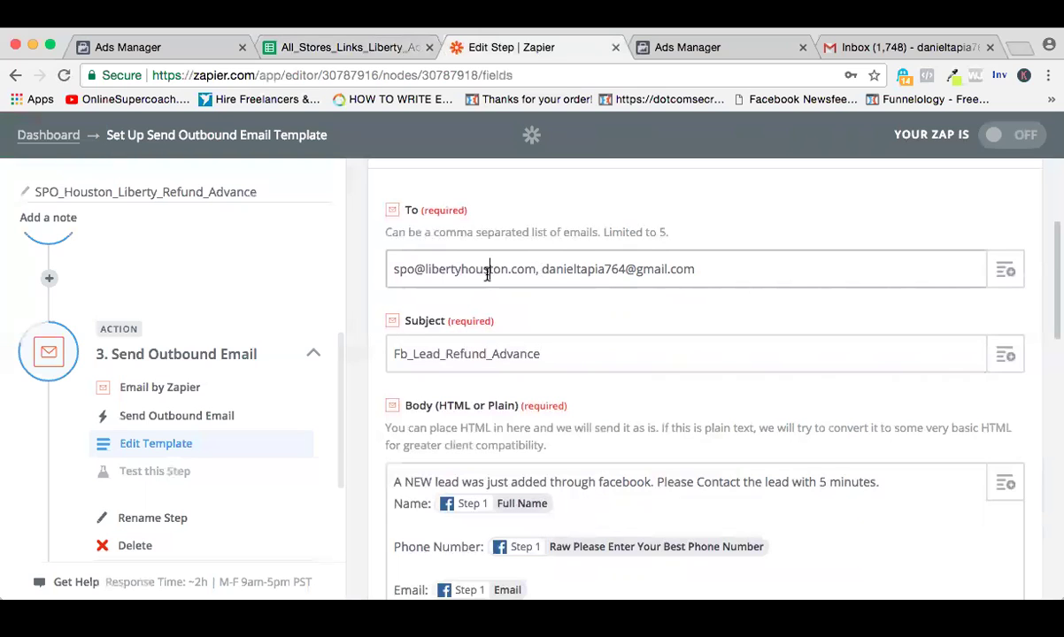
pyautogui.scroll(-3, 625, 265)
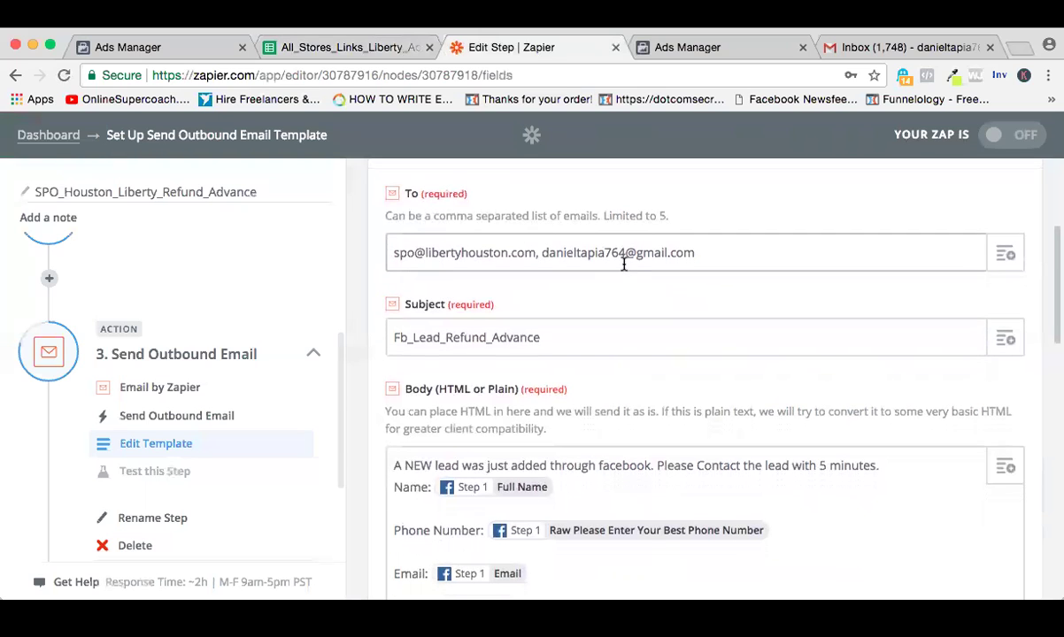
pyautogui.click(565, 275)
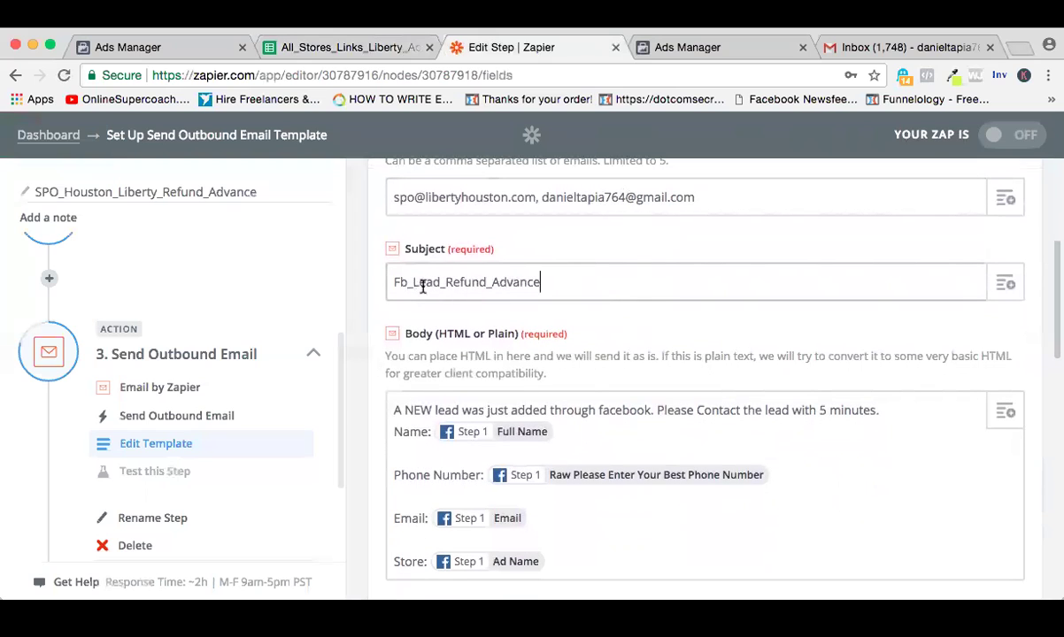
pyautogui.click(627, 428)
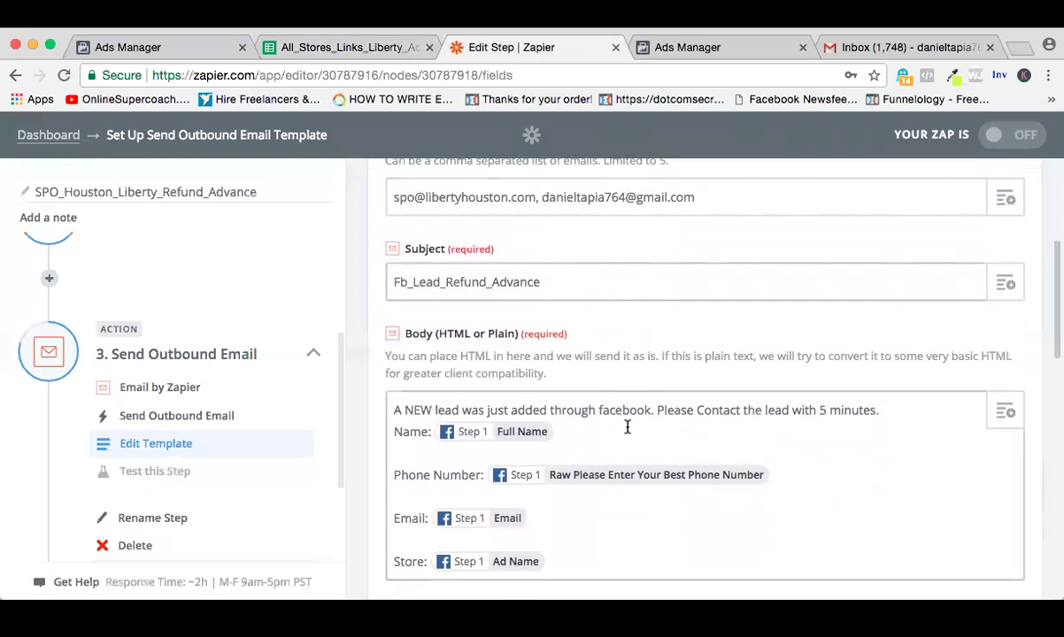
pyautogui.scroll(-2, 627, 428)
pyautogui.click(470, 372)
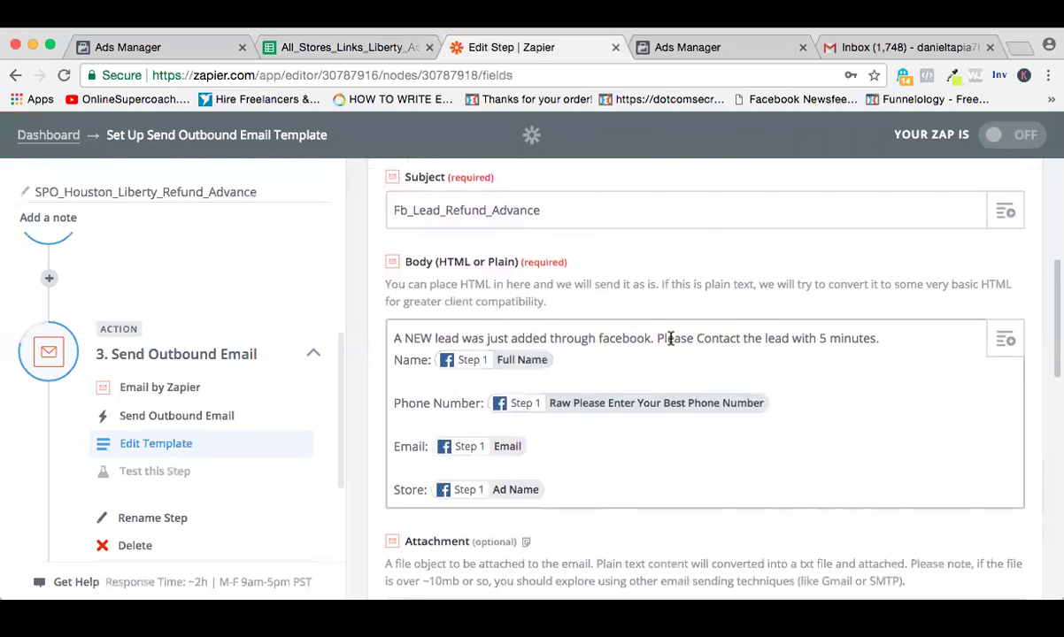
pyautogui.scroll(-1, 670, 339)
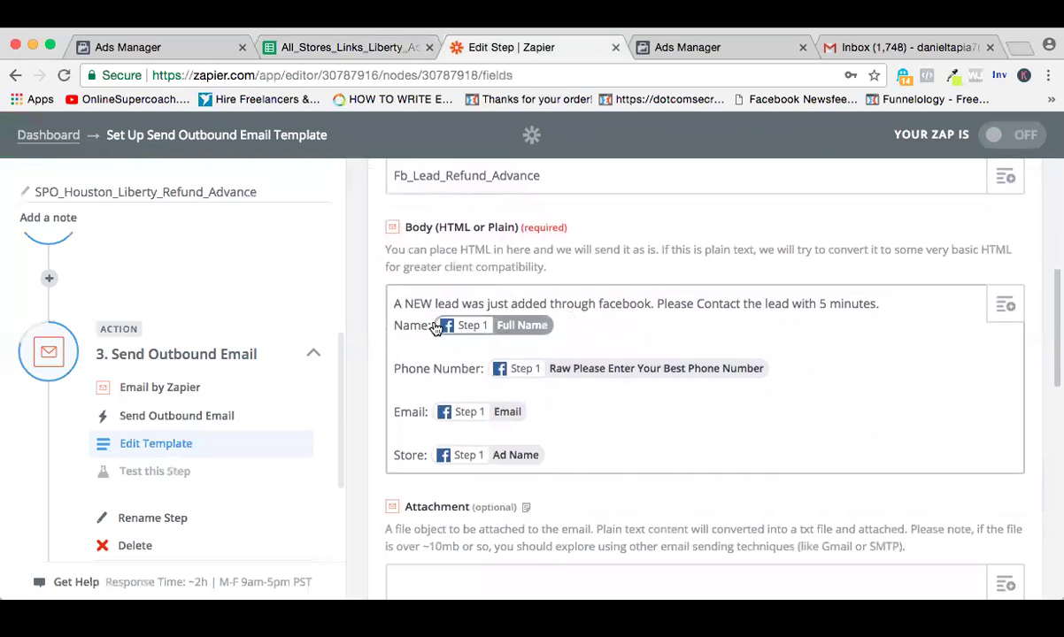
pyautogui.scroll(-1, 563, 325)
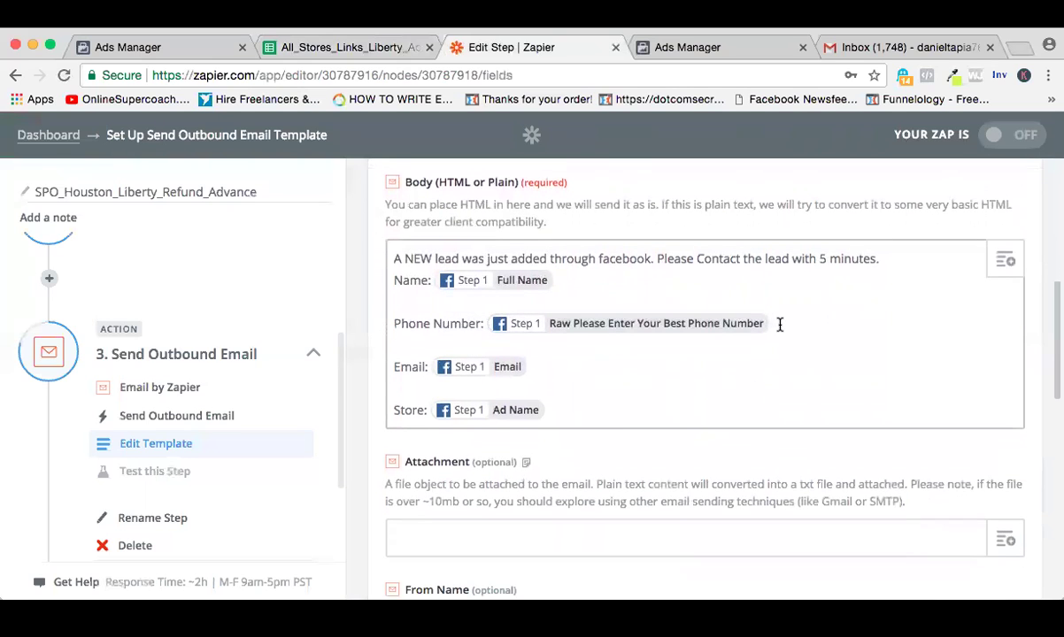
pyautogui.scroll(-1, 780, 325)
pyautogui.click(558, 344)
pyautogui.click(577, 388)
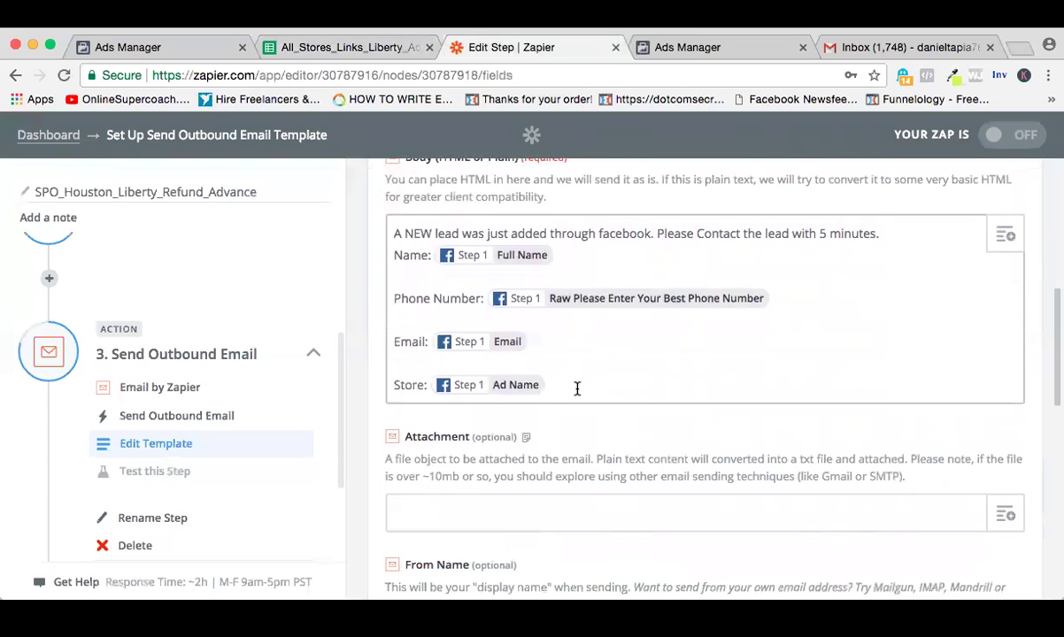
# - Switch to Ads Manager and open the Lead generation_SPO campaign down to its ad to check the ad name
pyautogui.click(713, 44)
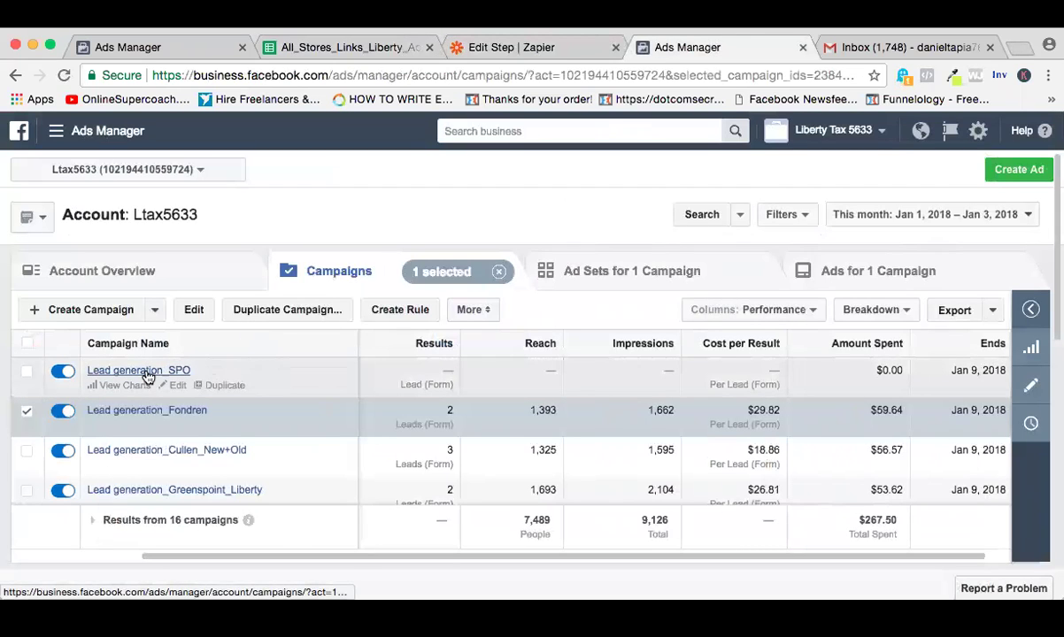
pyautogui.hscroll(-1, 511, 414)
pyautogui.hscroll(-3, 511, 413)
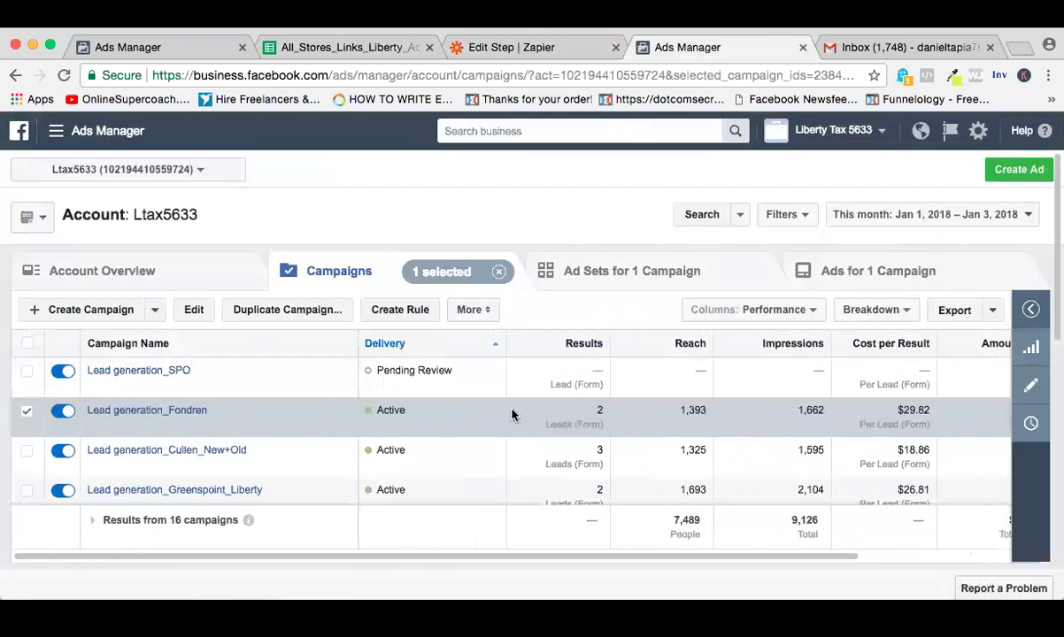
pyautogui.click(140, 371)
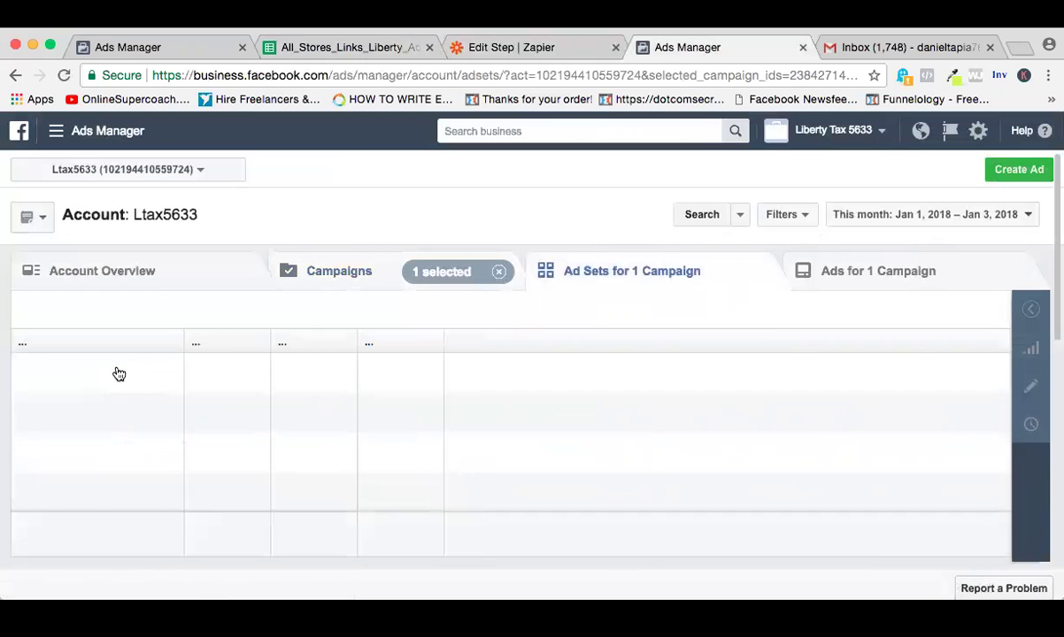
pyautogui.click(117, 373)
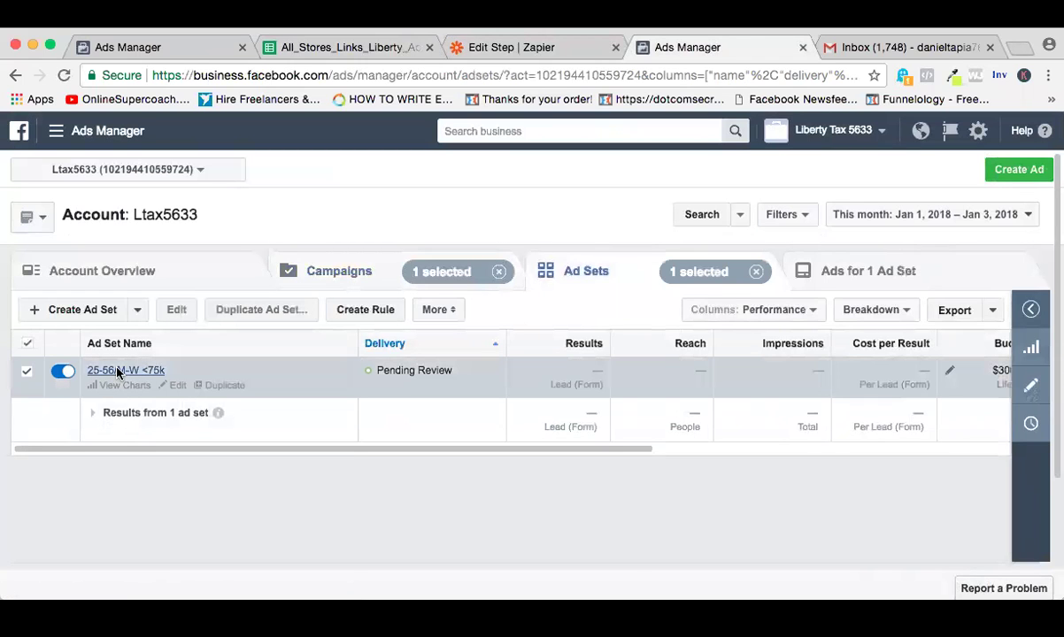
pyautogui.click(118, 372)
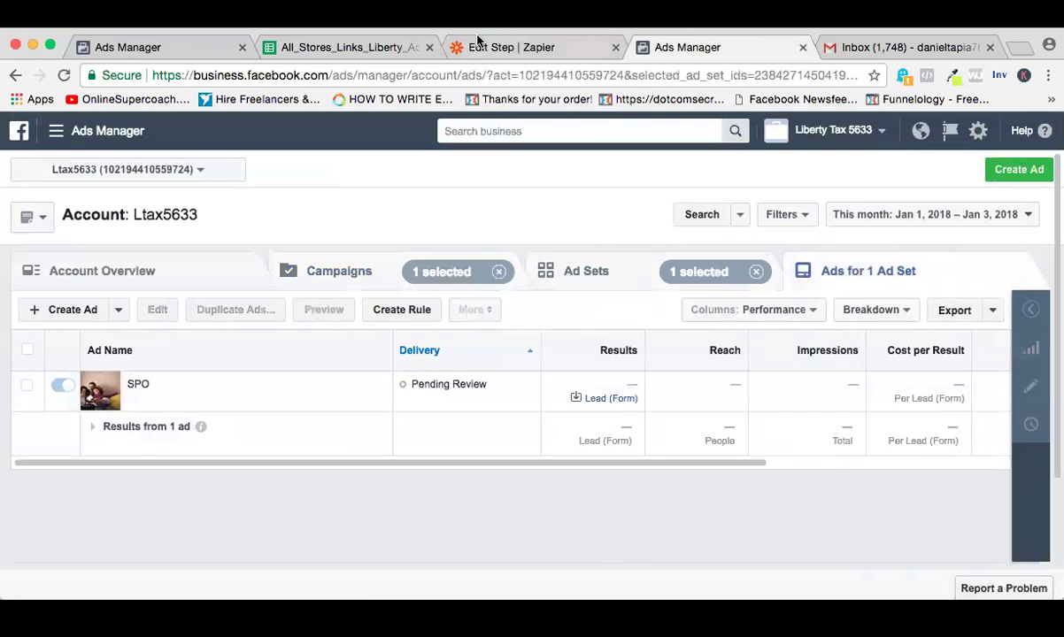
# - Switch back to Zapier and check the outbound email's optional Attachment and From Name fields
pyautogui.click(376, 45)
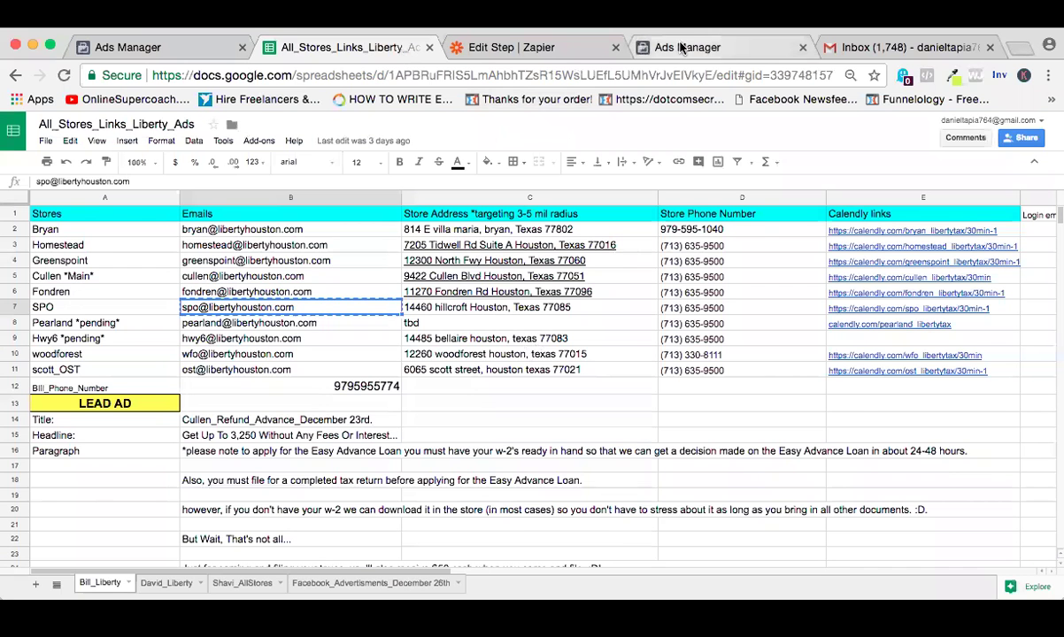
pyautogui.click(639, 47)
pyautogui.click(542, 47)
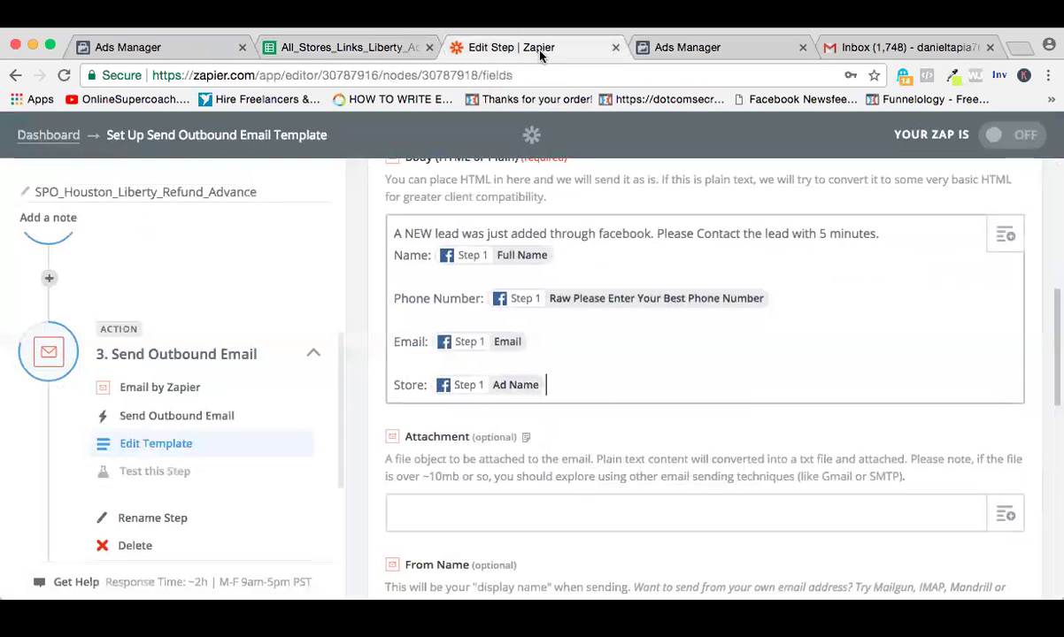
pyautogui.scroll(-5, 583, 392)
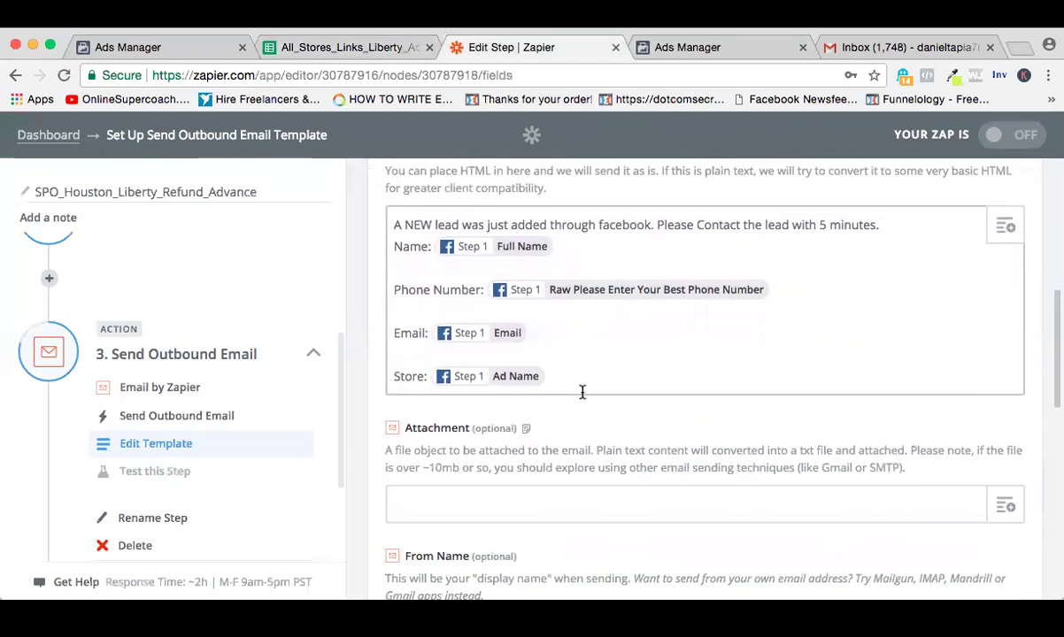
pyautogui.scroll(-1, 583, 398)
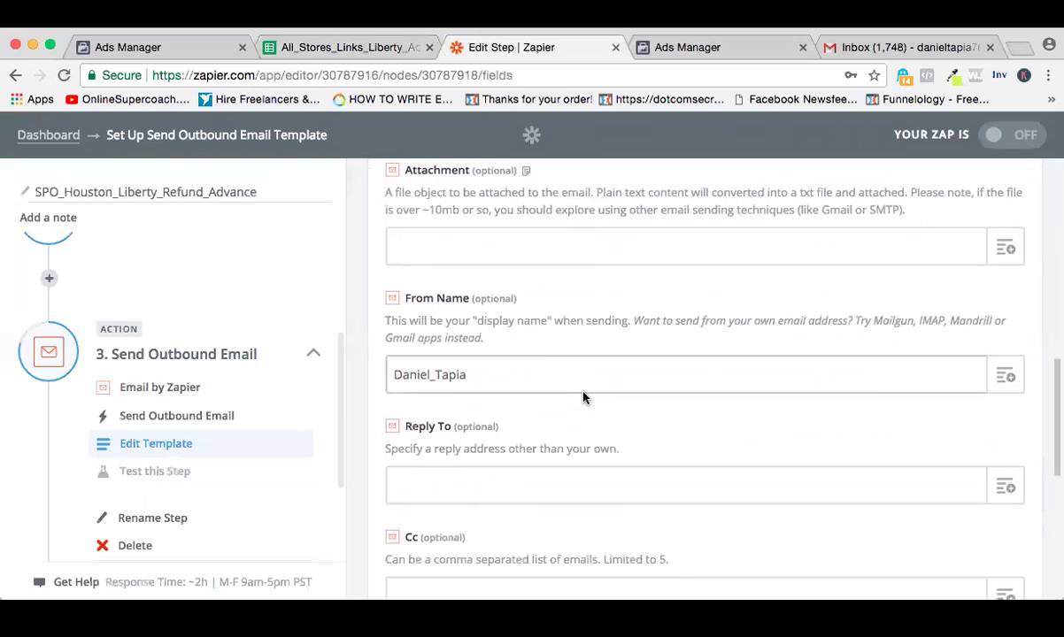
pyautogui.doubleClick(541, 374)
pyautogui.click(541, 374)
# - Accept the outbound email template with Force Linebreaks left at no, and send a test email
pyautogui.scroll(-10, 541, 374)
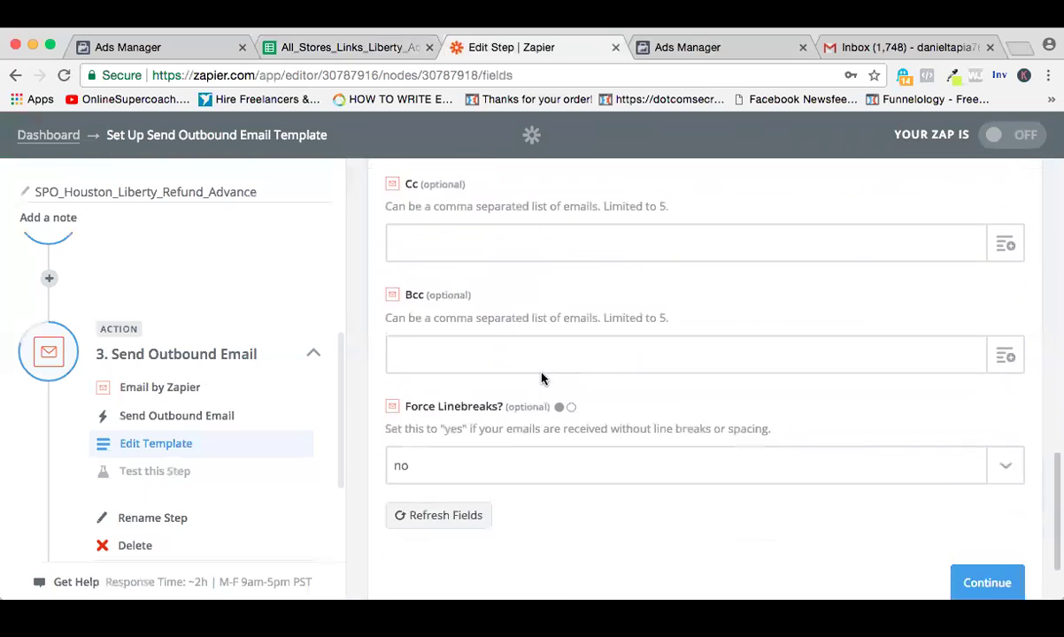
pyautogui.scroll(-2, 542, 378)
pyautogui.click(977, 494)
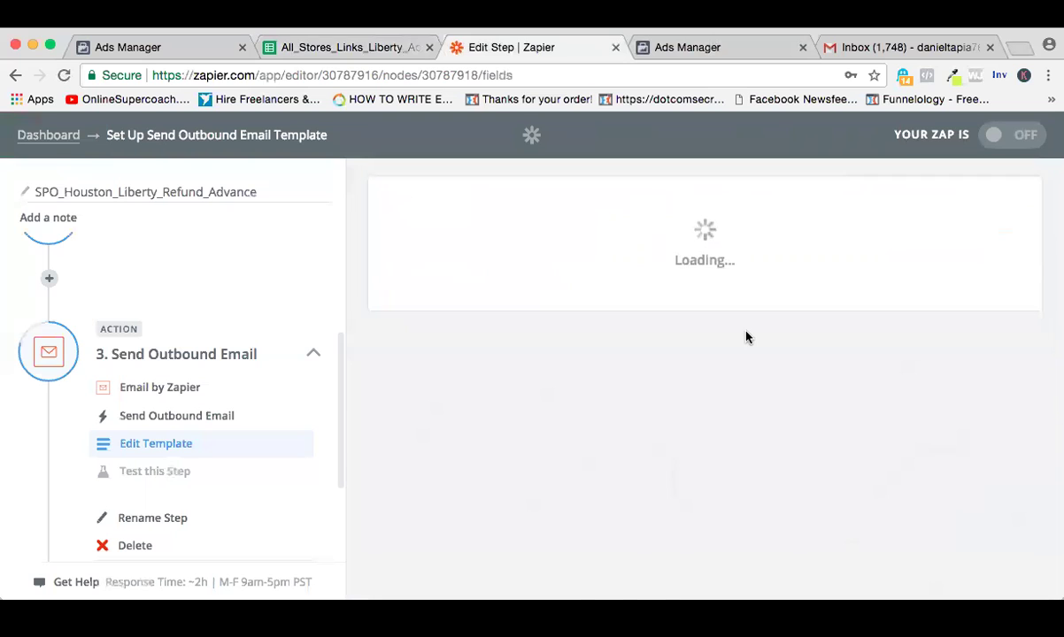
pyautogui.scroll(-10, 746, 336)
pyautogui.click(888, 512)
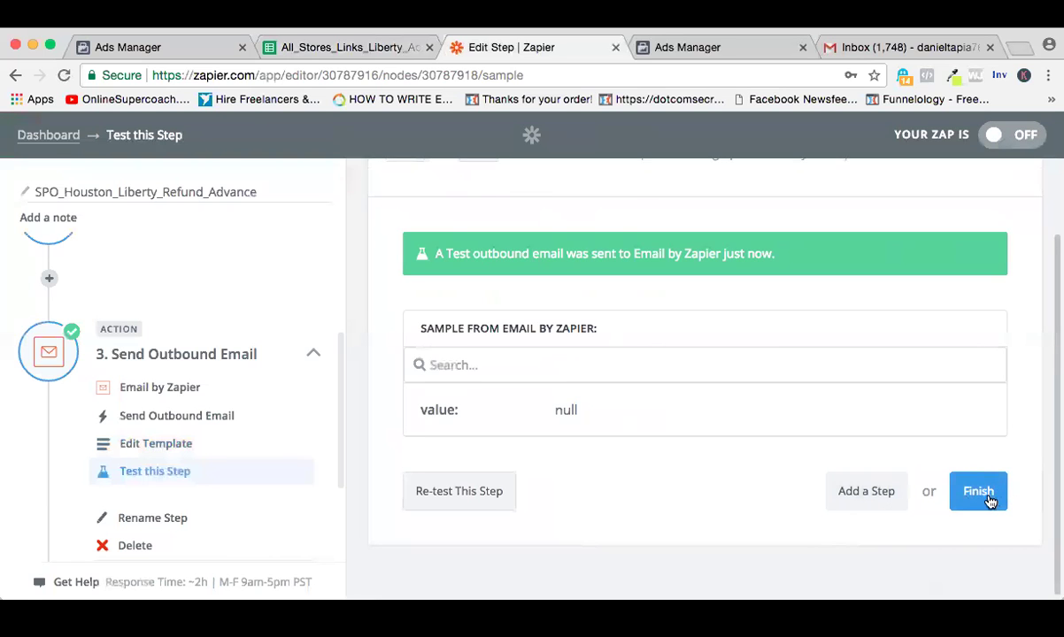
# - Switch to Gmail, refresh the Primary inbox, read the new Fb_Lead_Refund_Advance test email and return to the inbox
pyautogui.click(890, 48)
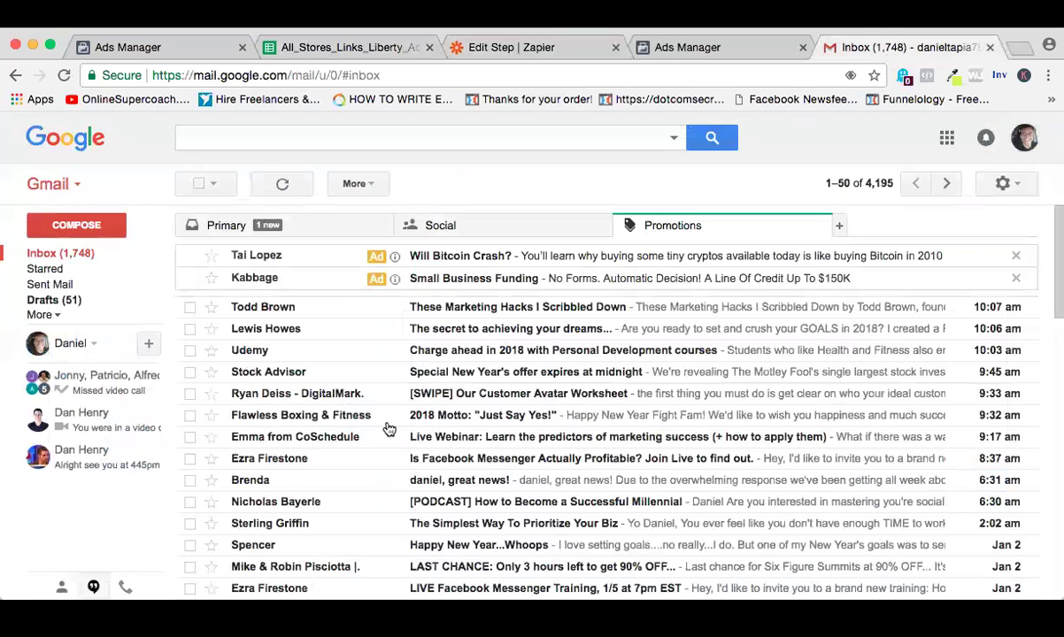
pyautogui.click(290, 227)
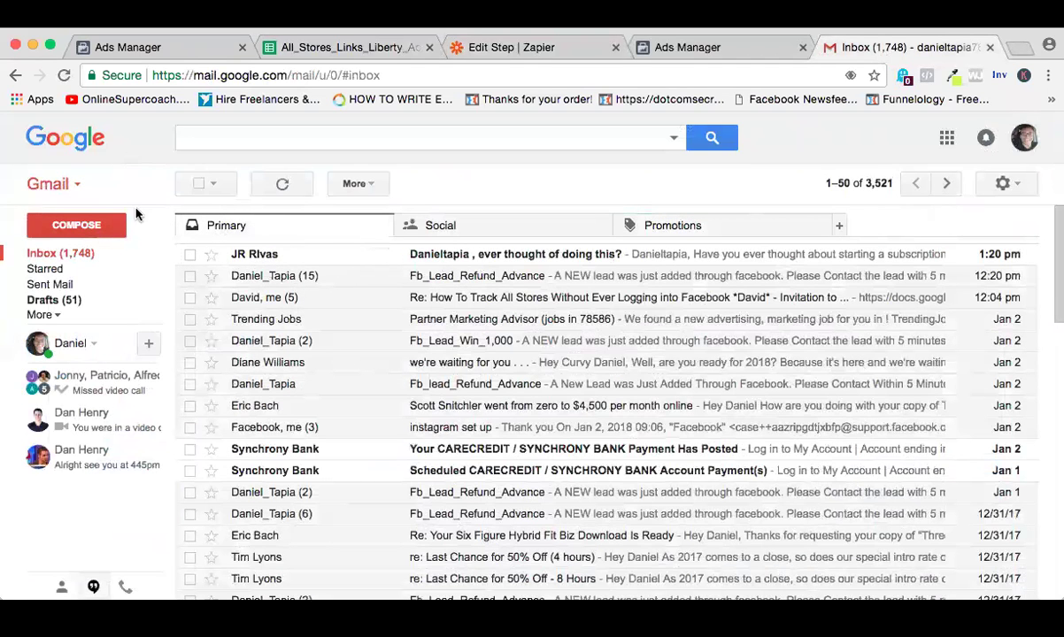
pyautogui.click(282, 183)
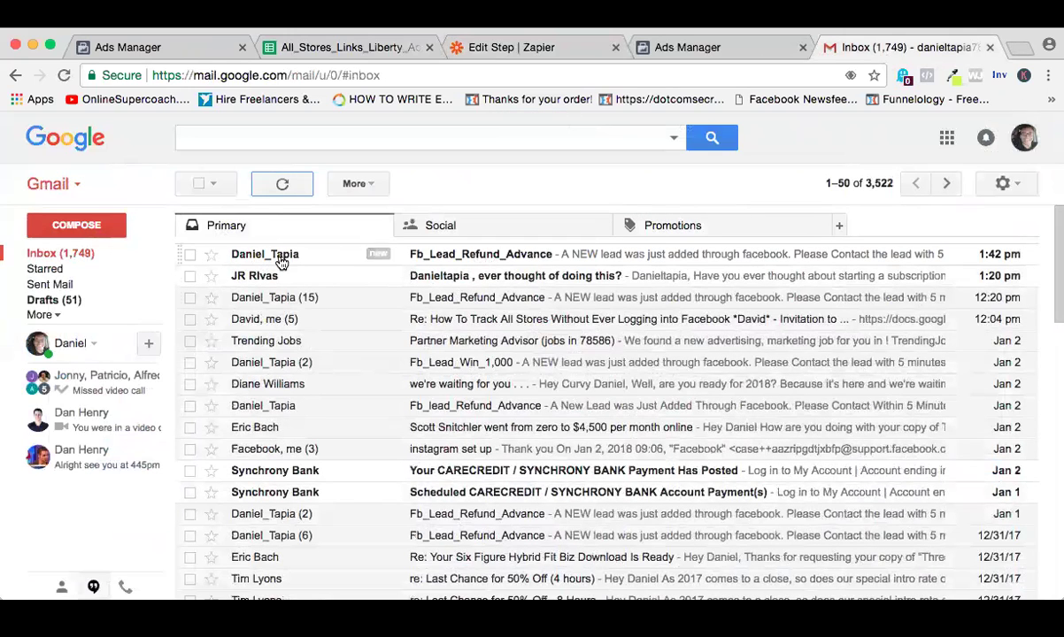
pyautogui.click(461, 258)
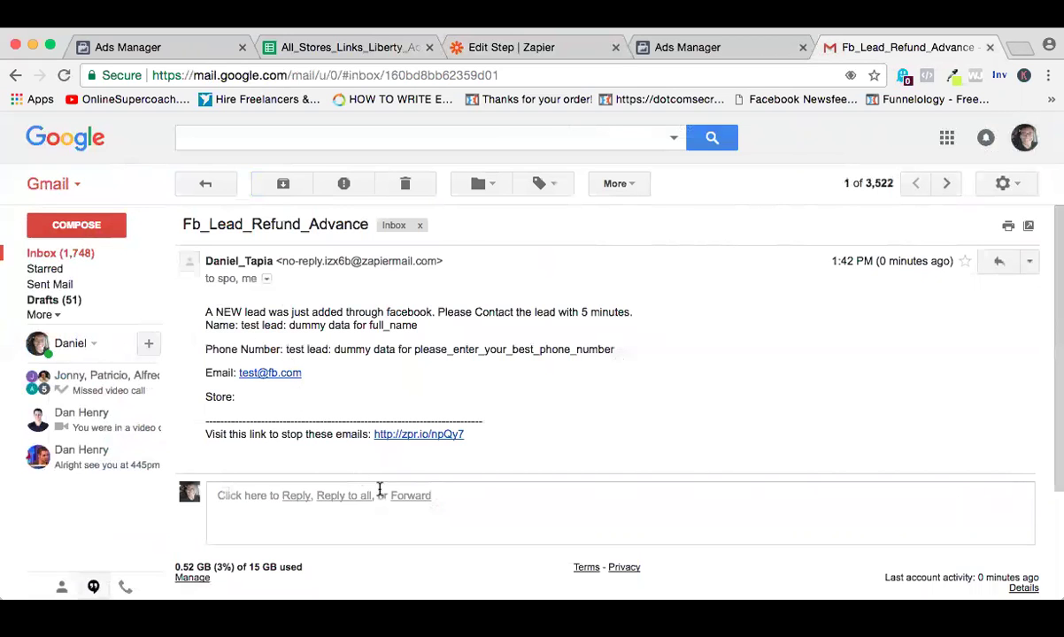
pyautogui.click(206, 184)
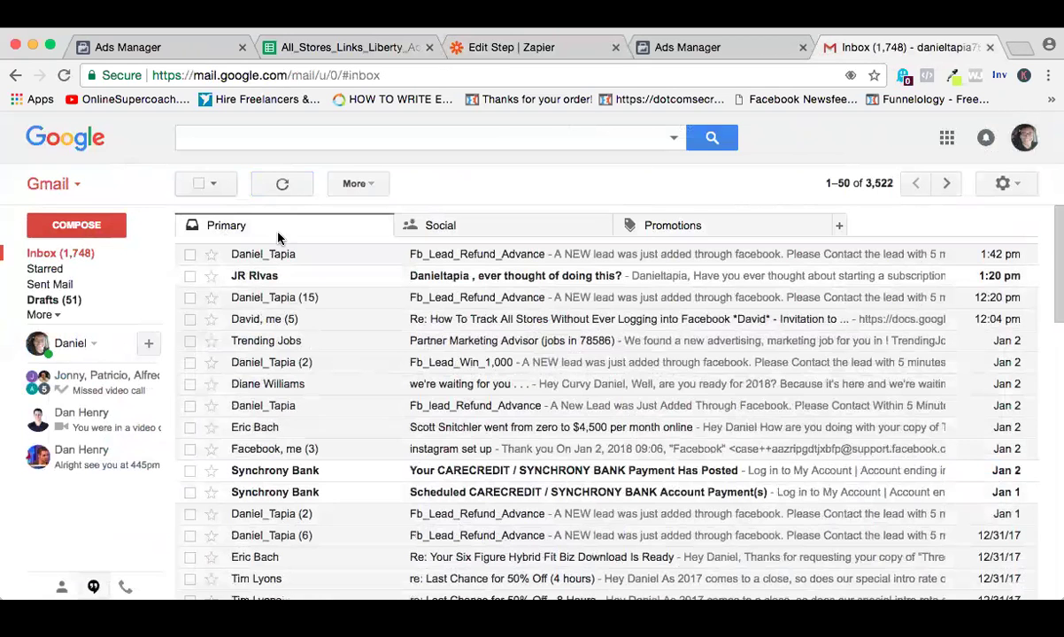
# - Open the earlier Fb_Lead_Refund_Advance conversation, examine the recipients and Store line of a real lead notification, and return to the inbox
pyautogui.click(440, 302)
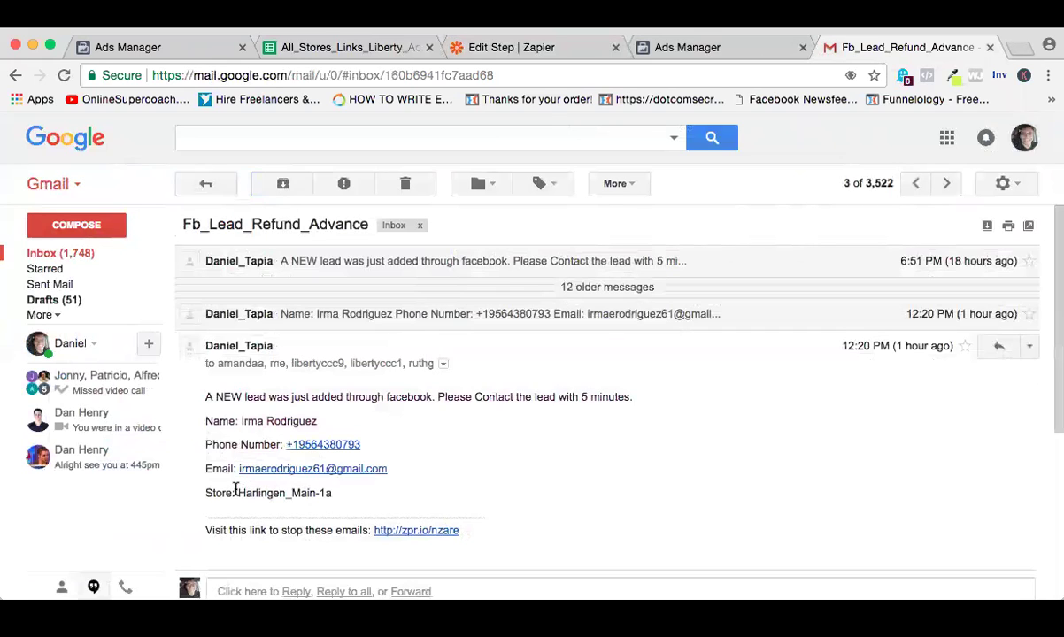
pyautogui.moveTo(238, 493); pyautogui.dragTo(338, 500)
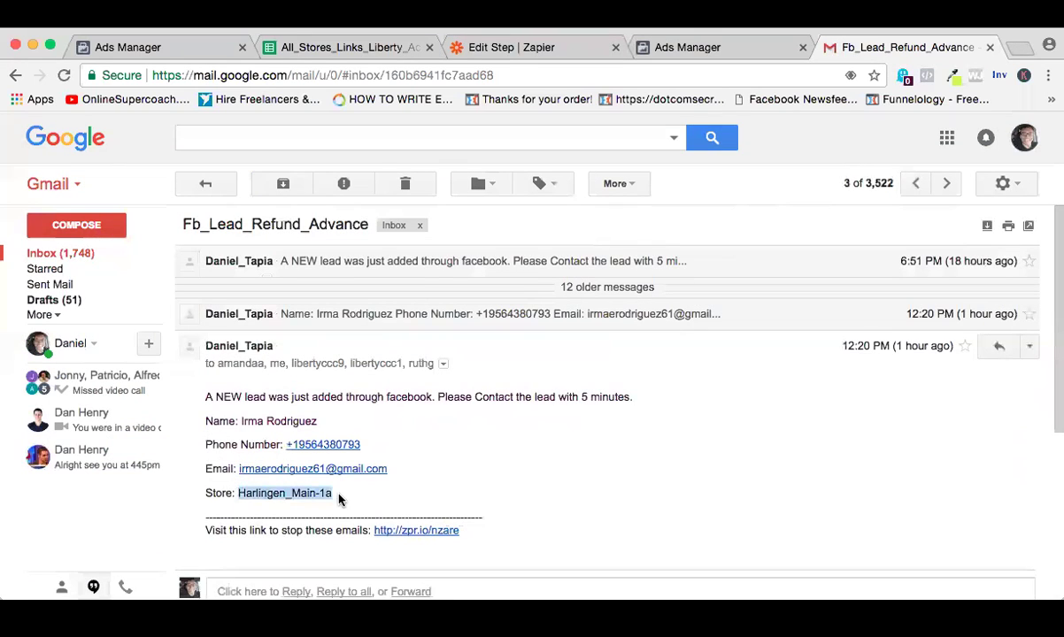
pyautogui.click(339, 500)
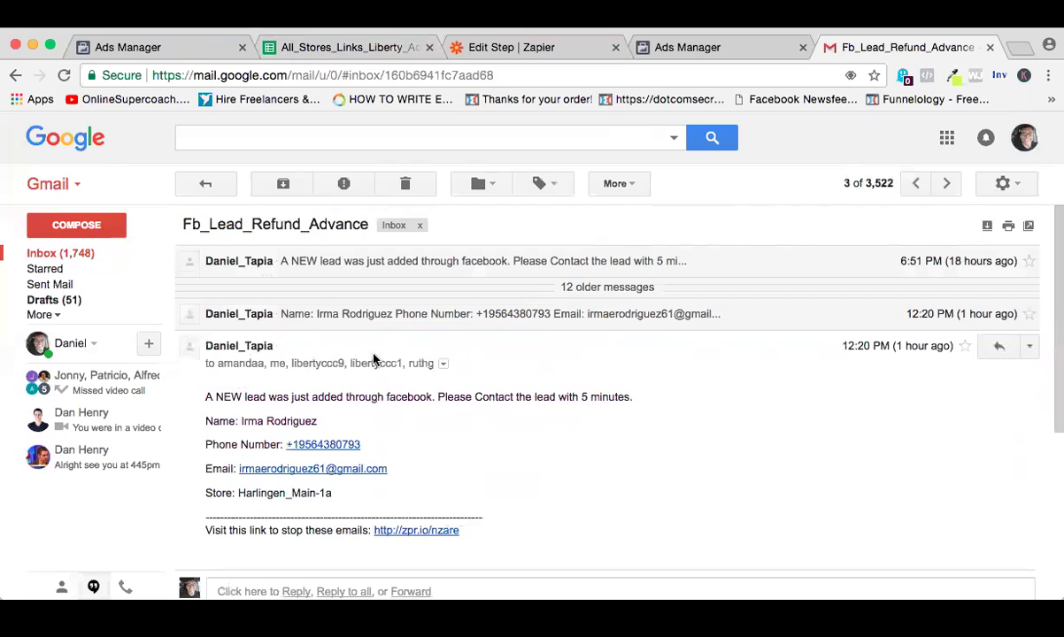
pyautogui.moveTo(425, 363)
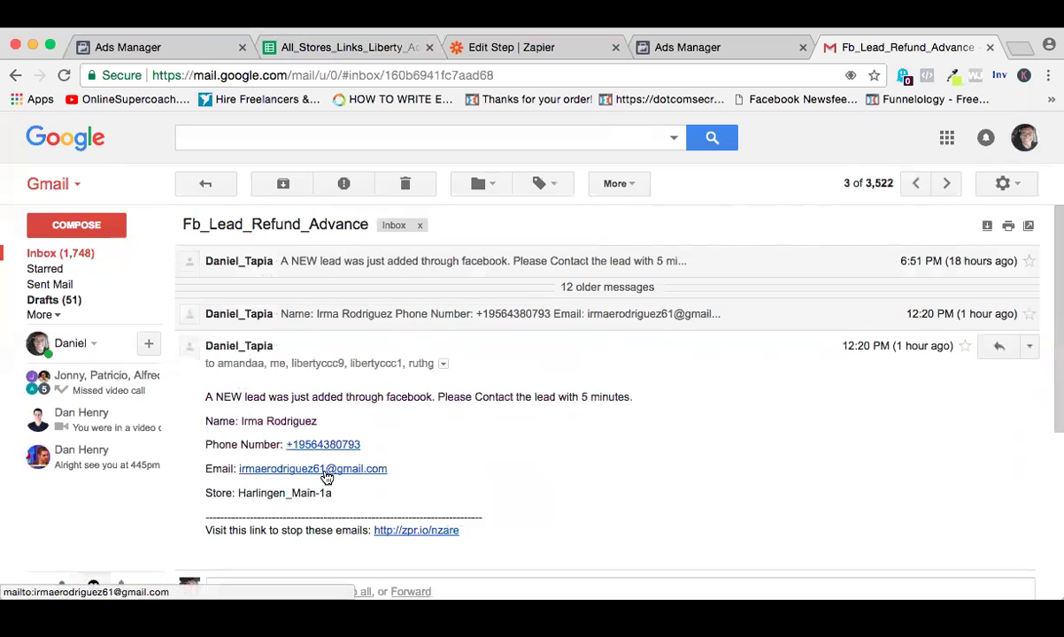
pyautogui.scroll(-1, 326, 472)
pyautogui.moveTo(237, 455); pyautogui.dragTo(451, 469)
pyautogui.click(451, 468)
pyautogui.doubleClick(299, 457)
pyautogui.tripleClick(300, 457)
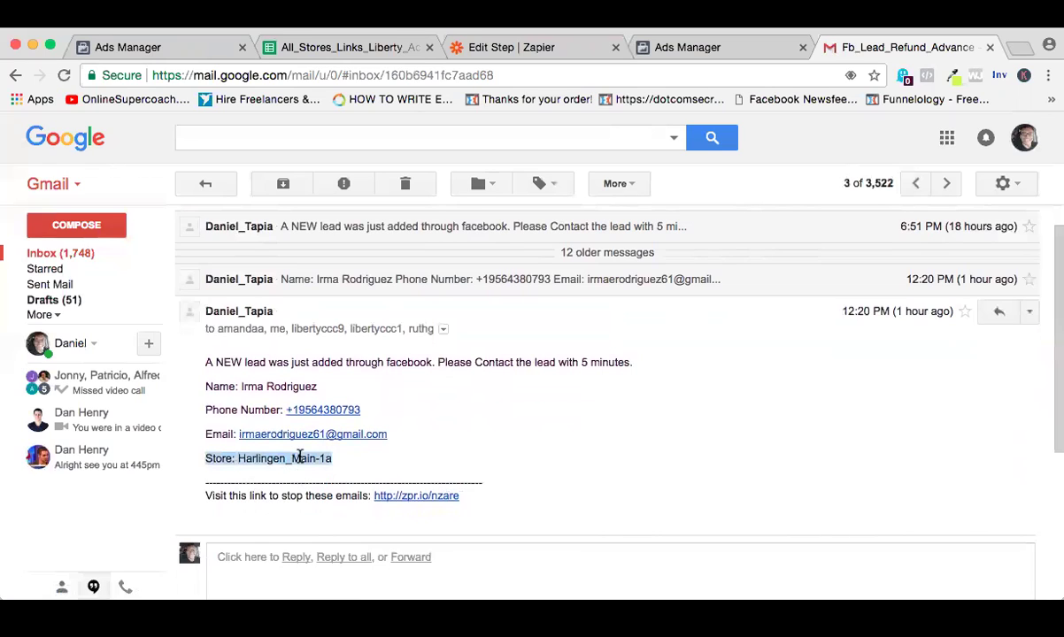
pyautogui.click(341, 460)
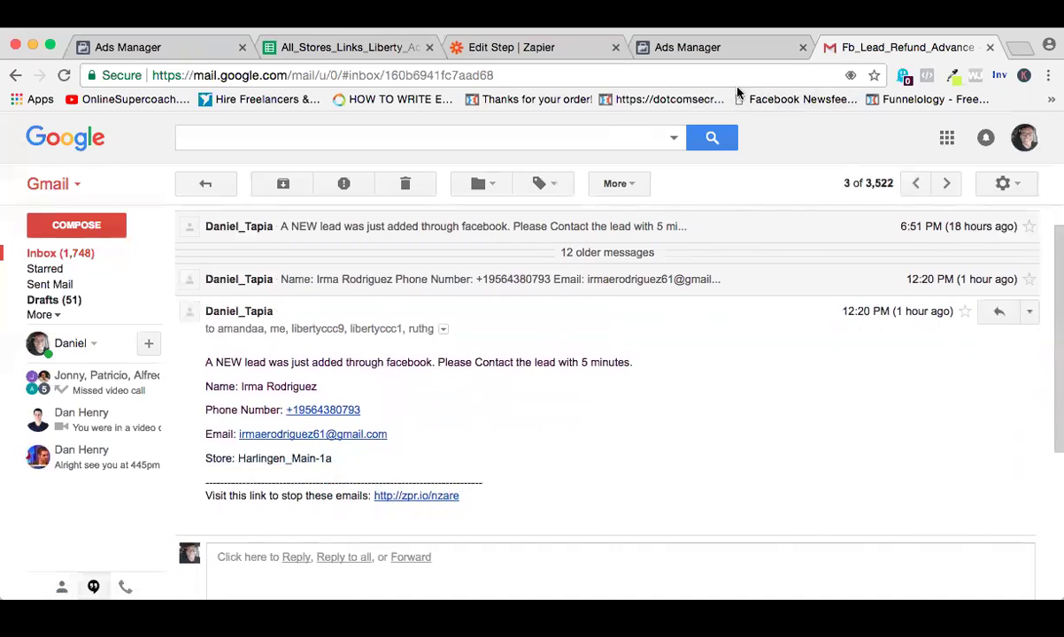
pyautogui.scroll(-5, 320, 496)
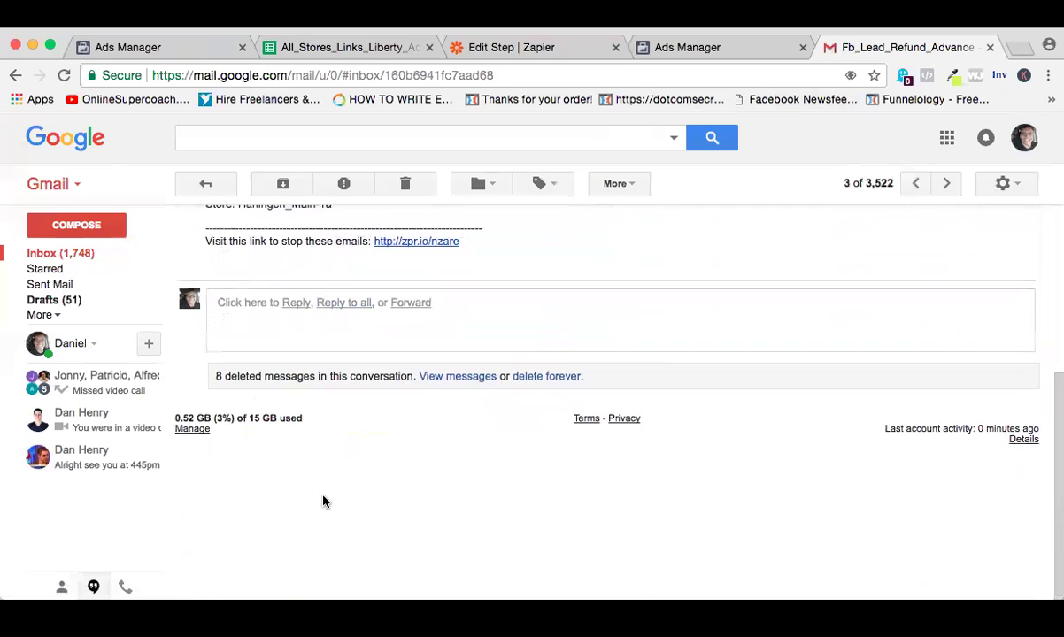
pyautogui.click(203, 183)
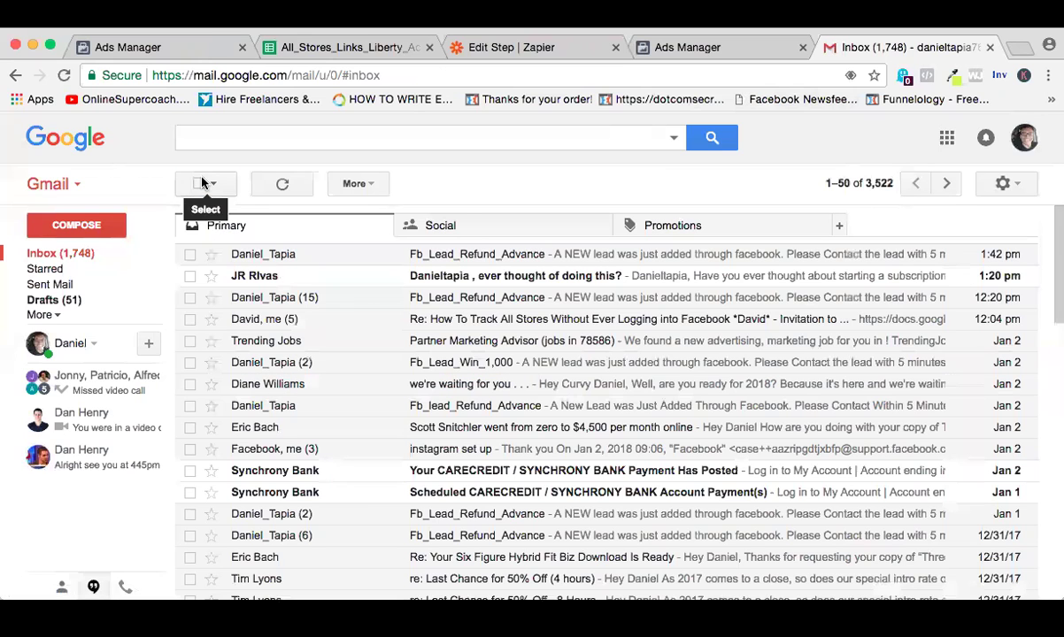
# - Return to Zapier, finish the email step and turn on the zap in the Liberty_Houston_Refund_Advance folder
pyautogui.click(703, 47)
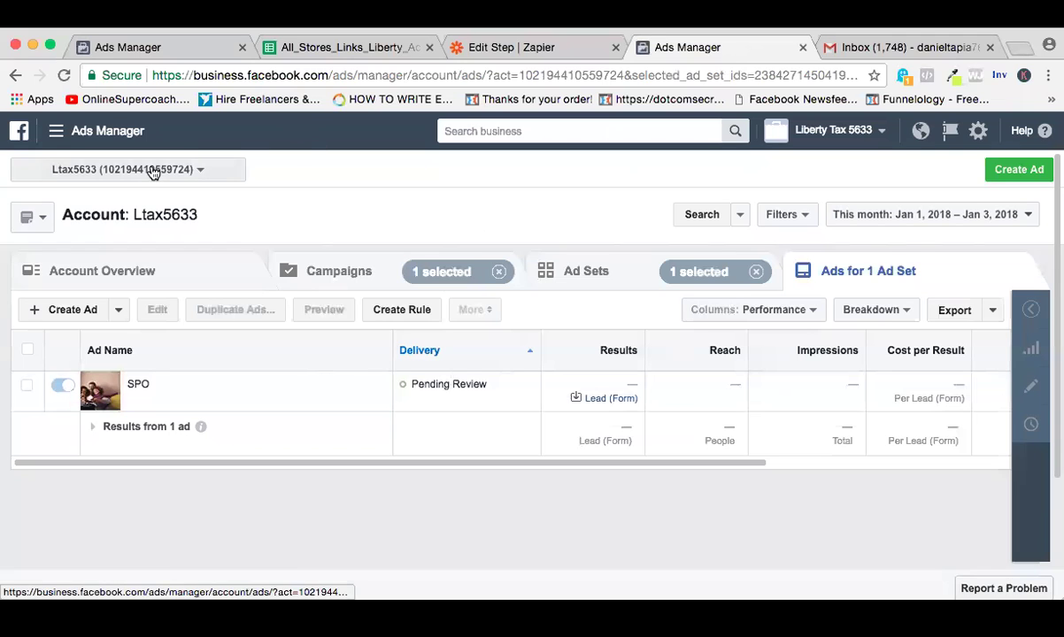
pyautogui.click(543, 56)
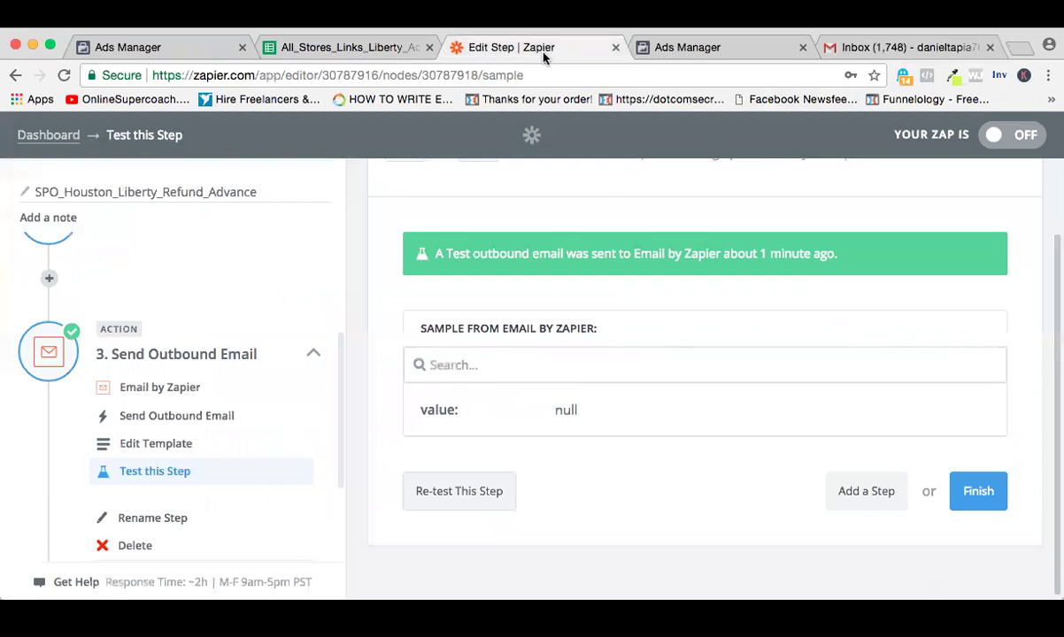
pyautogui.click(976, 491)
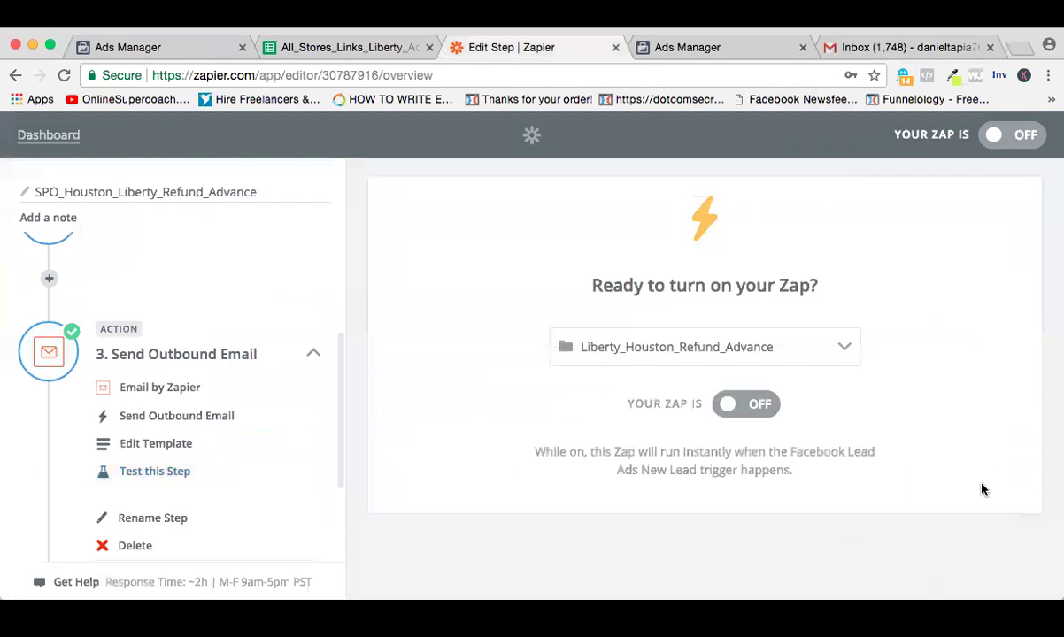
pyautogui.click(738, 396)
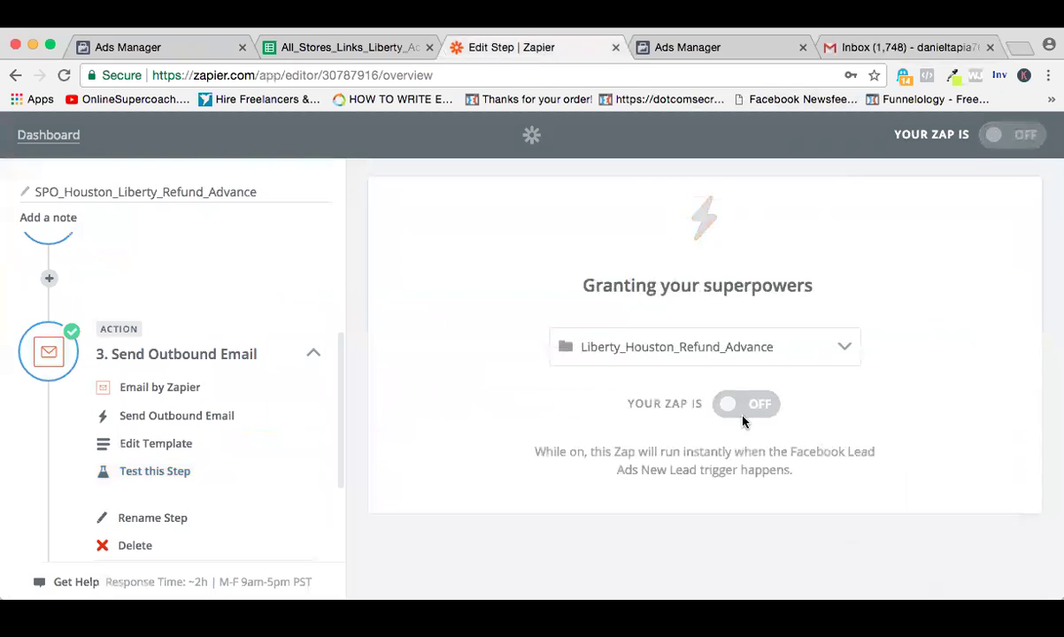
# - Open the RGV_Liberty_Tax_Janurary 1_April 15th_Refund_Advance_Leads spreadsheet and look through the leads on the Harlingen_Main_Refund_Advance sheet
pyautogui.click(397, 55)
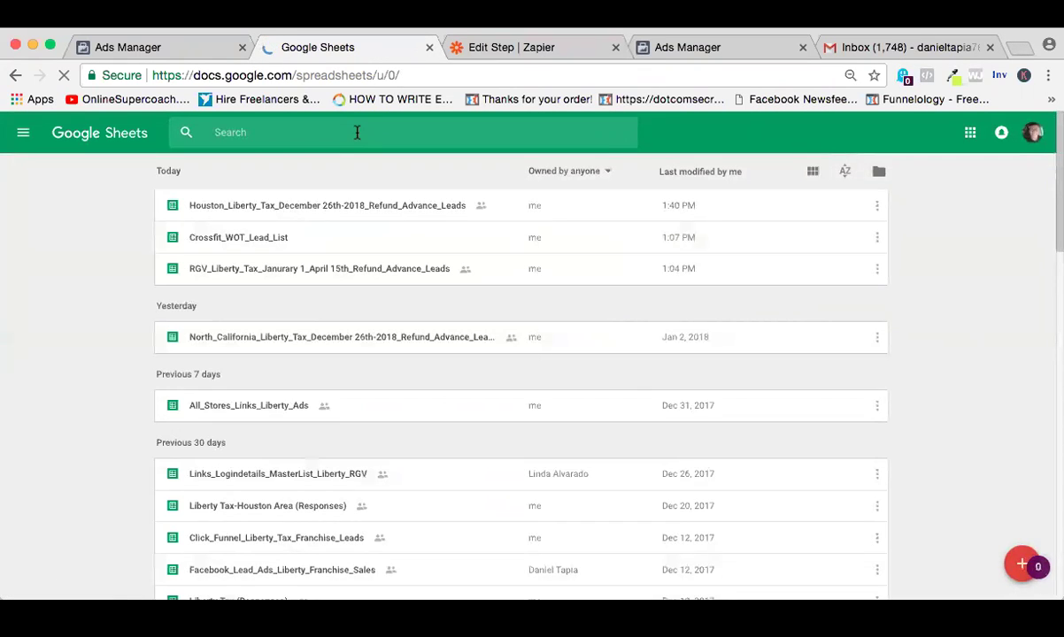
pyautogui.click(371, 272)
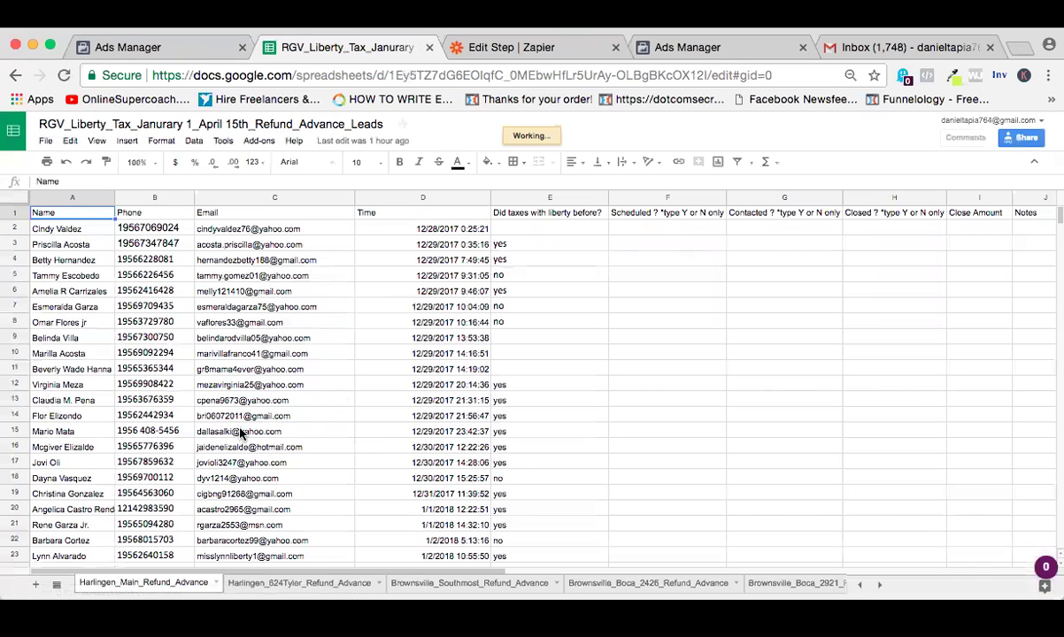
pyautogui.scroll(-4, 240, 427)
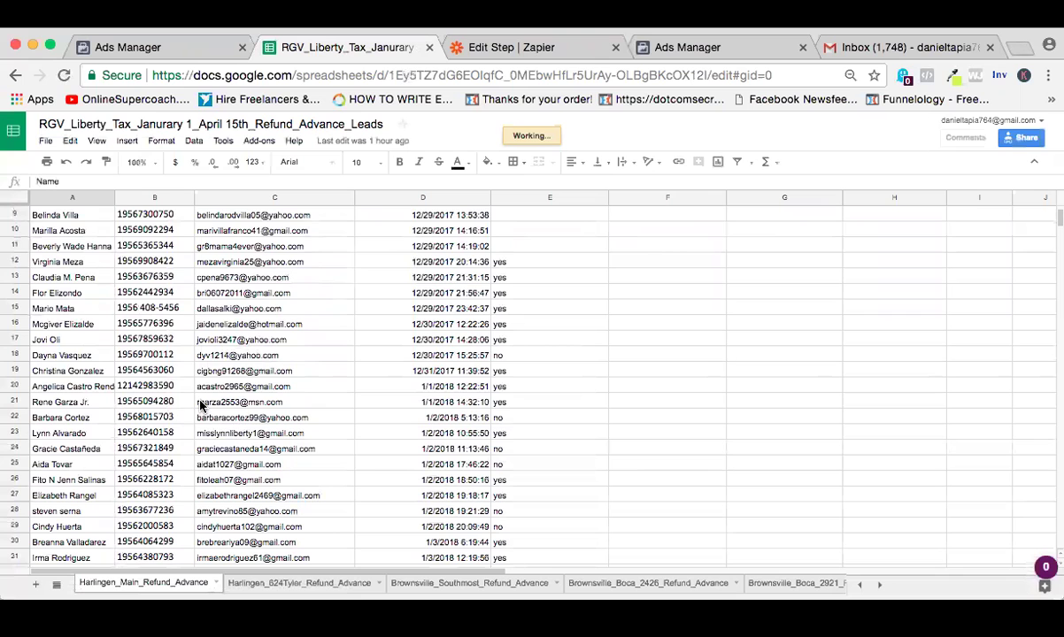
pyautogui.scroll(-2, 201, 406)
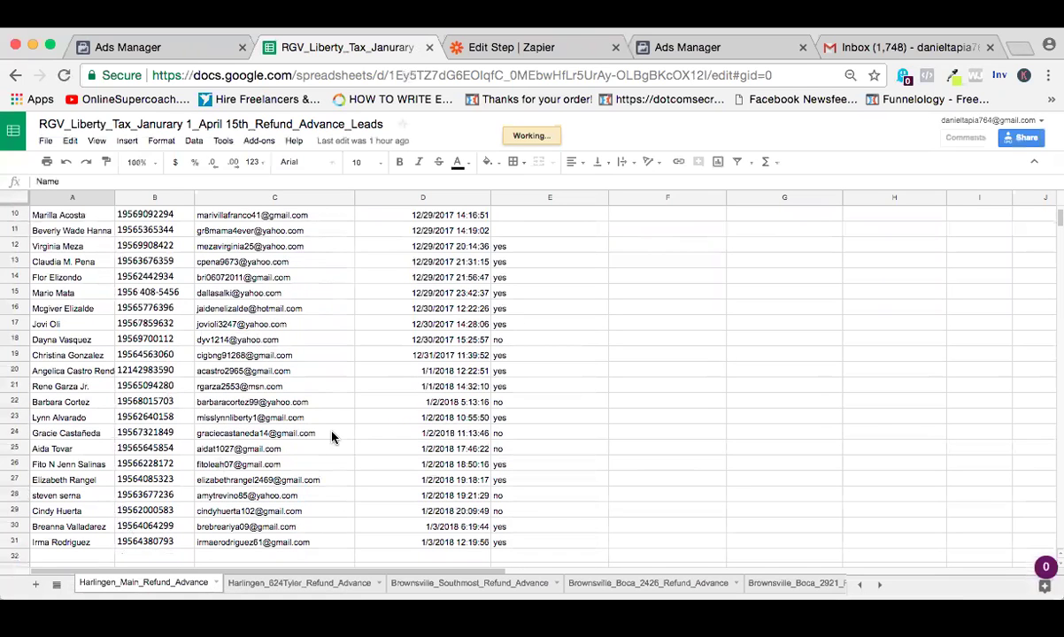
pyautogui.scroll(-1, 332, 437)
pyautogui.scroll(6, 332, 436)
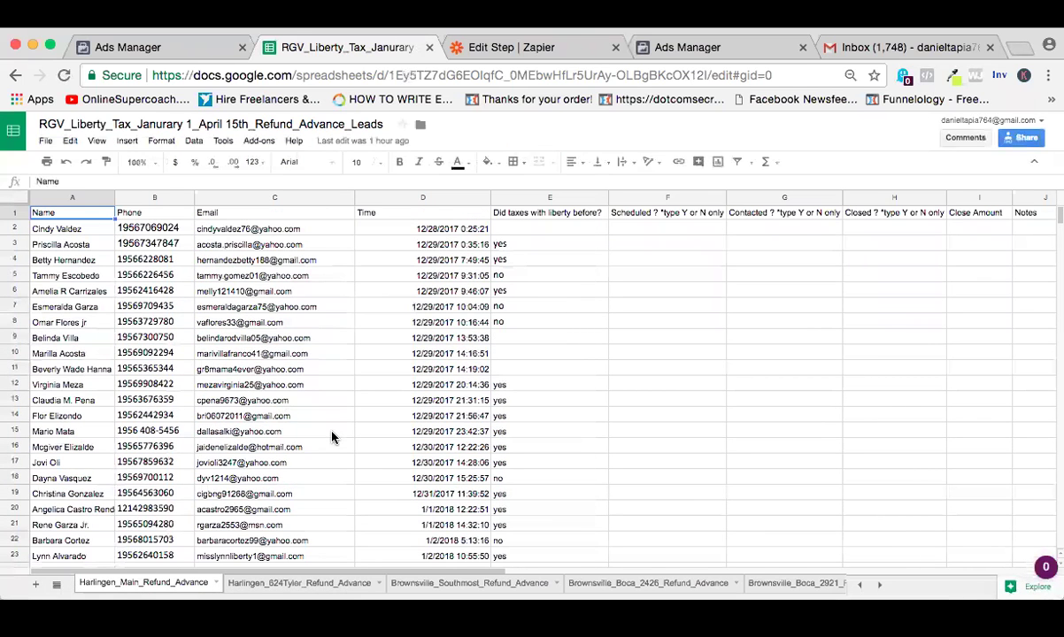
pyautogui.scroll(-9, 332, 437)
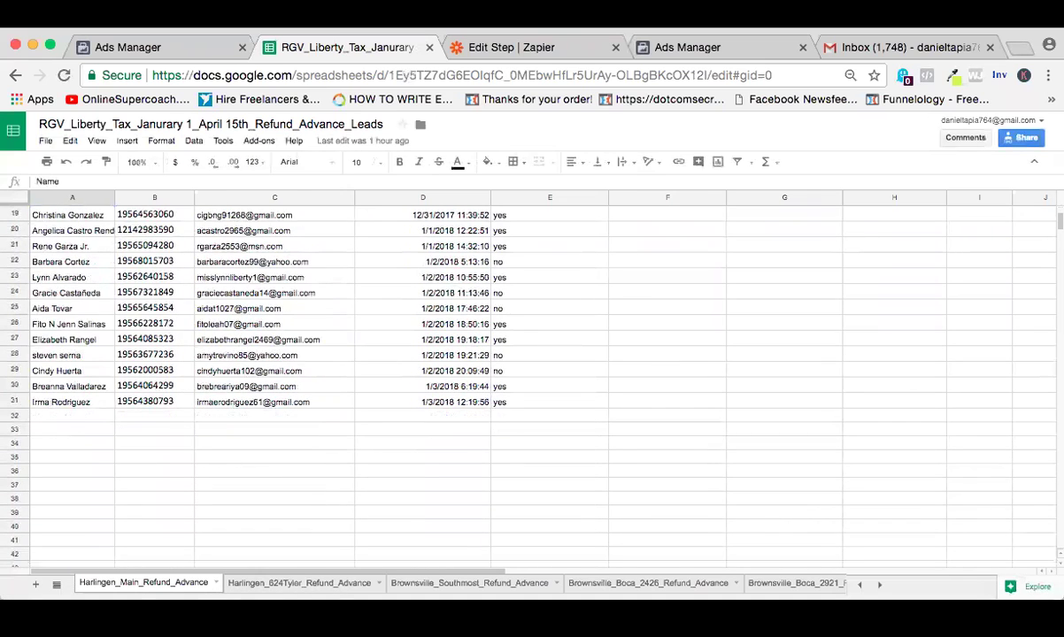
# - Look through the other stores' Refund_Advance sheets, from Harlingen_624Tyler to SanBenito
pyautogui.click(299, 582)
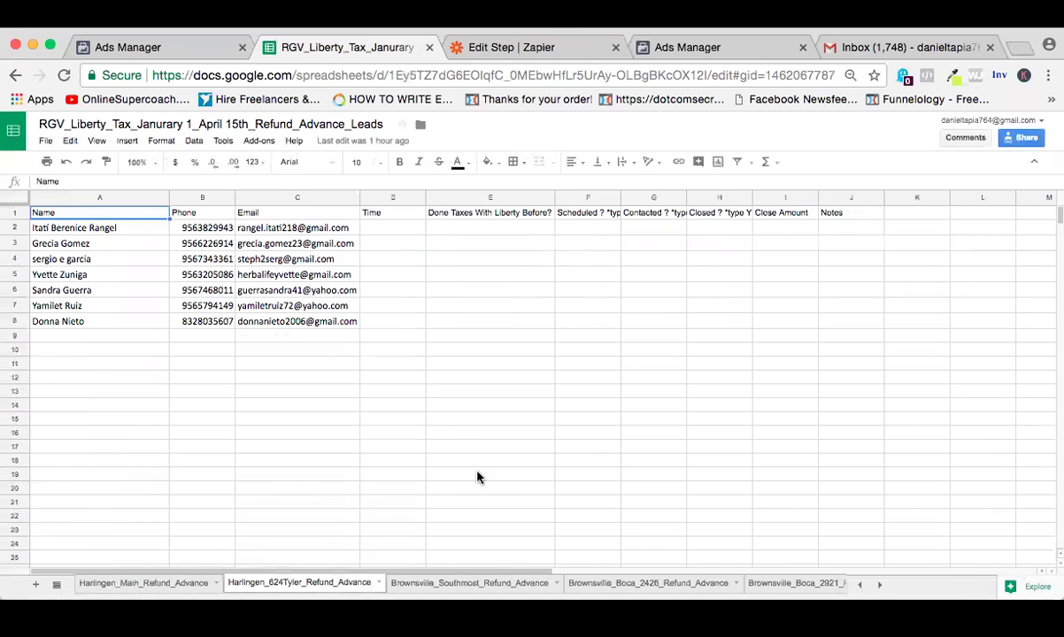
pyautogui.click(504, 583)
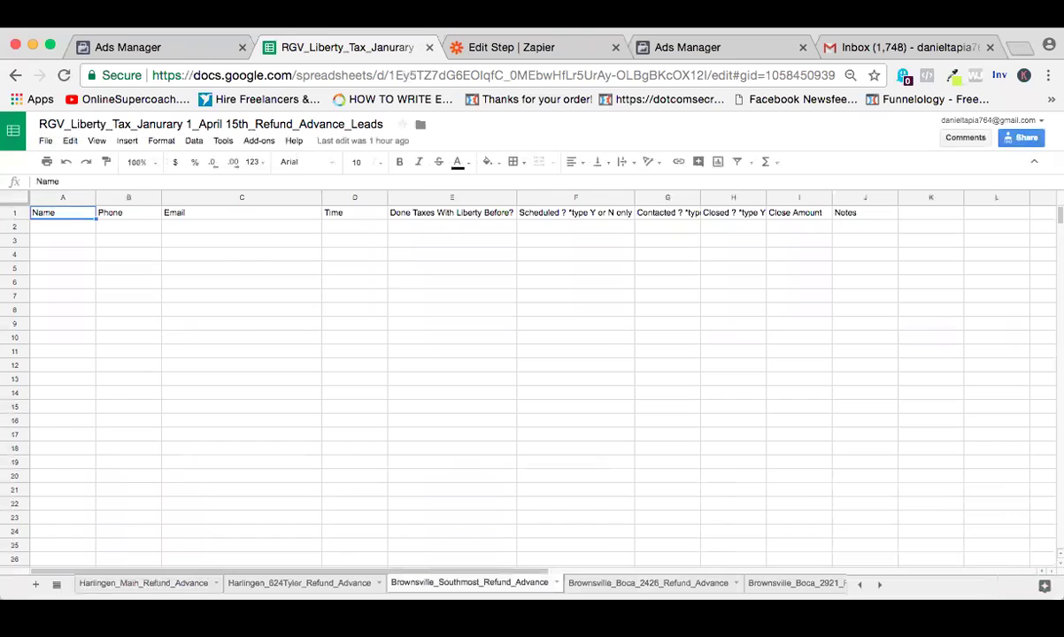
pyautogui.click(623, 582)
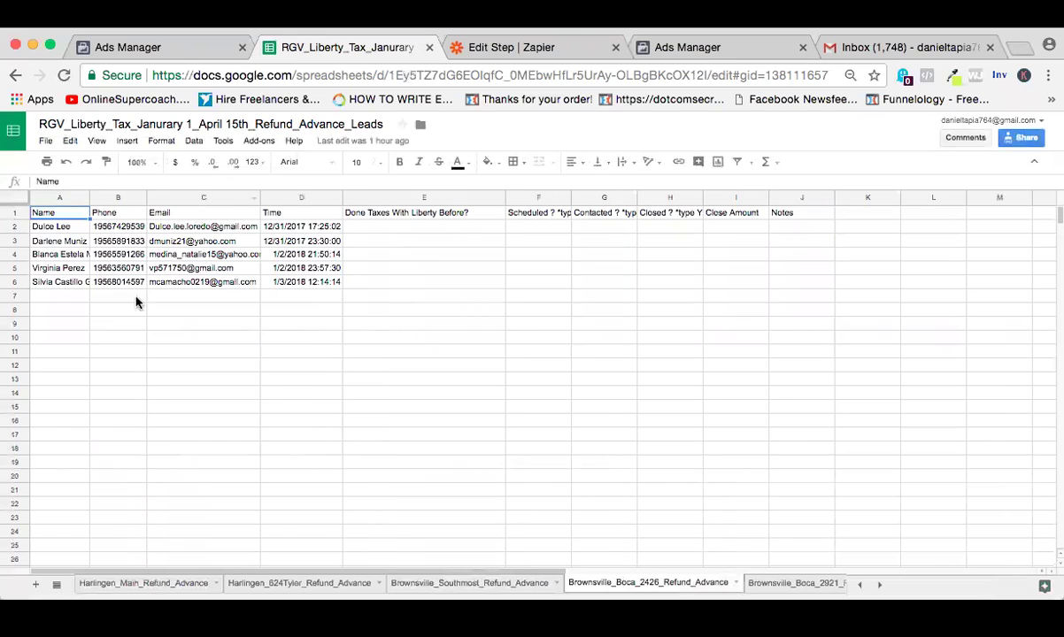
pyautogui.hotkey('alt', 'Down')
pyautogui.hotkey('alt', 'Down')
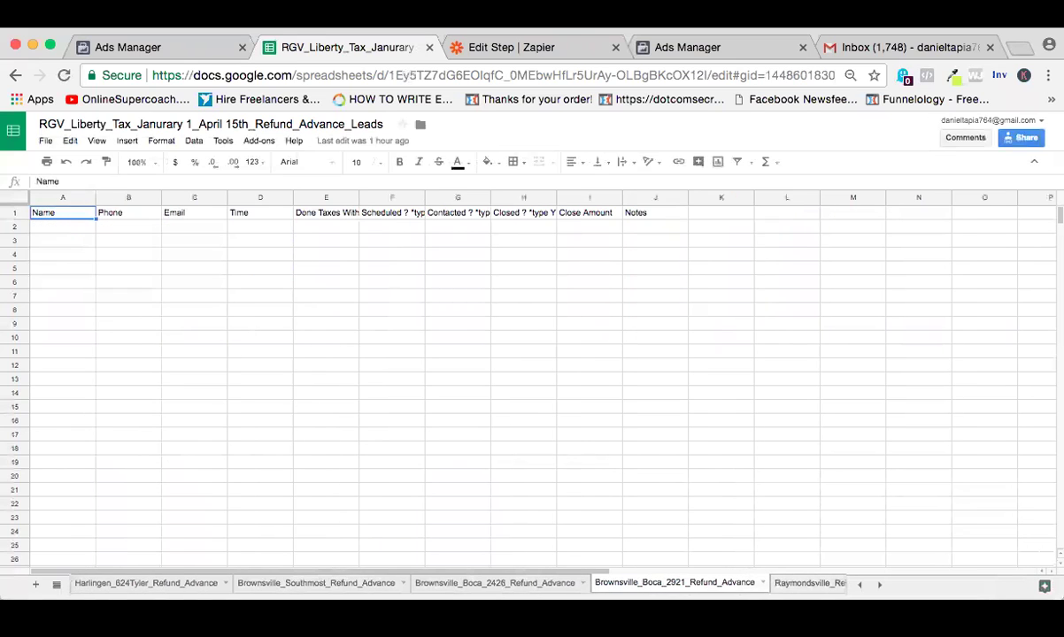
pyautogui.hotkey('alt', 'Down')
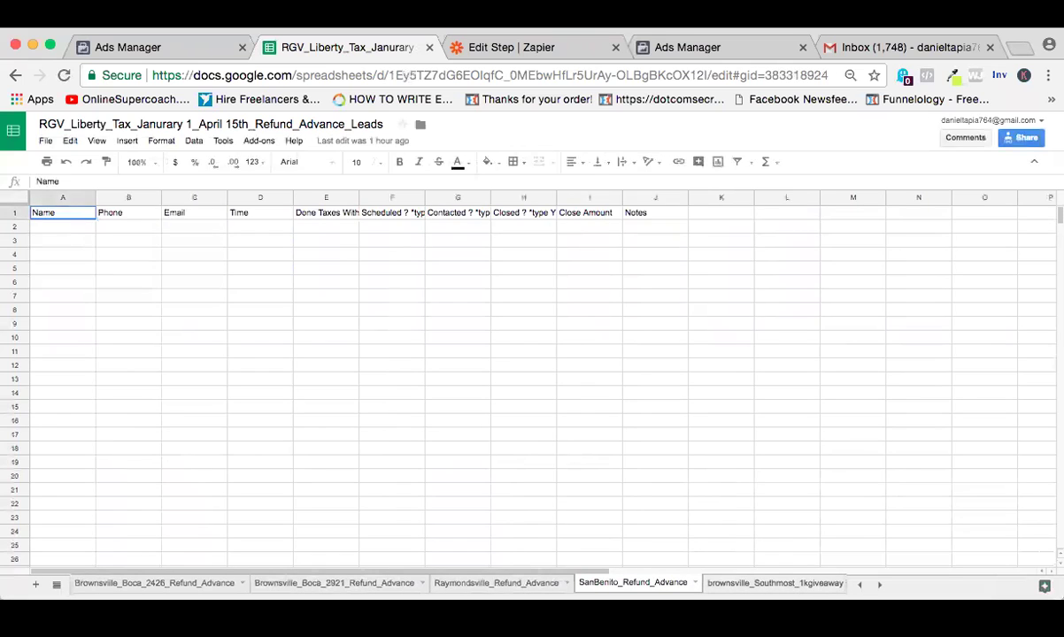
# - Review the leads and the "done taxes with liberty?" answers on the brownsville_Southmost_1kgiveaway sheet, and switch back to Zapier
pyautogui.hotkey('alt', 'Down')
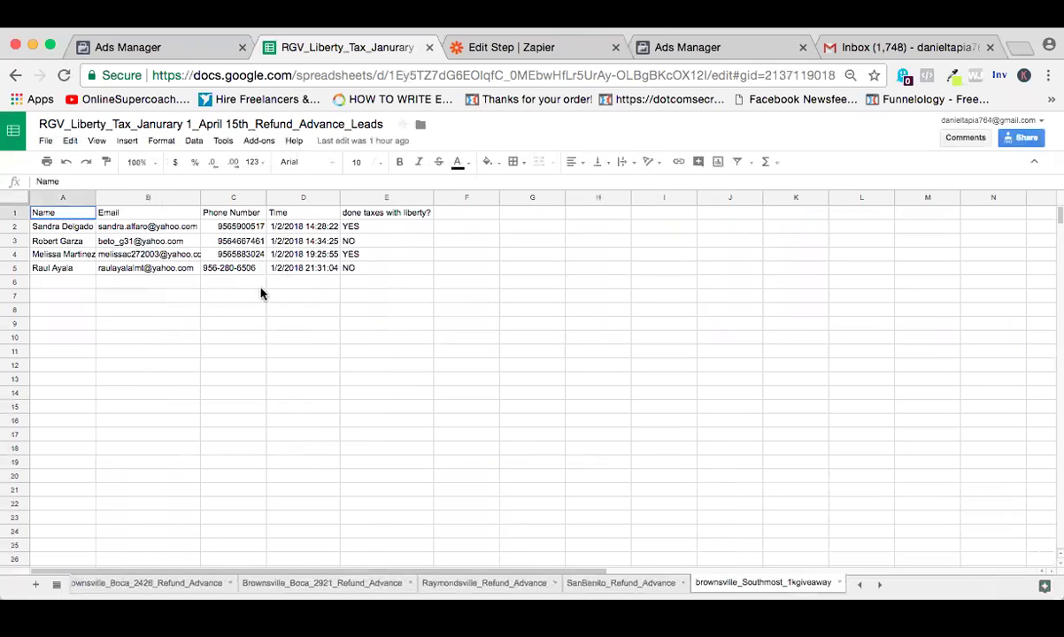
pyautogui.click(85, 251)
pyautogui.click(197, 349)
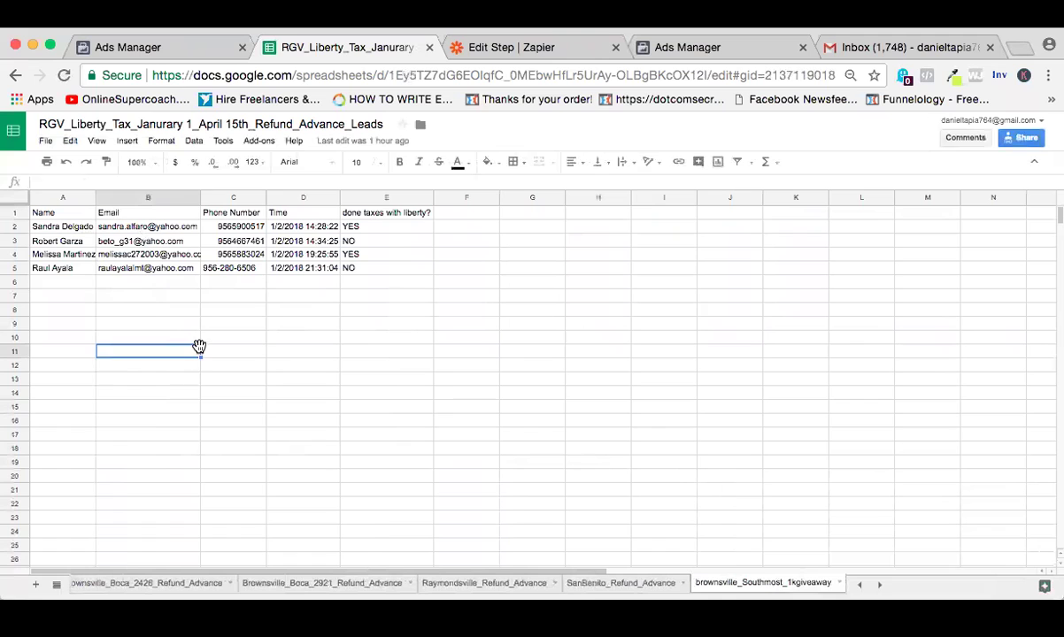
pyautogui.click(368, 227)
pyautogui.click(363, 282)
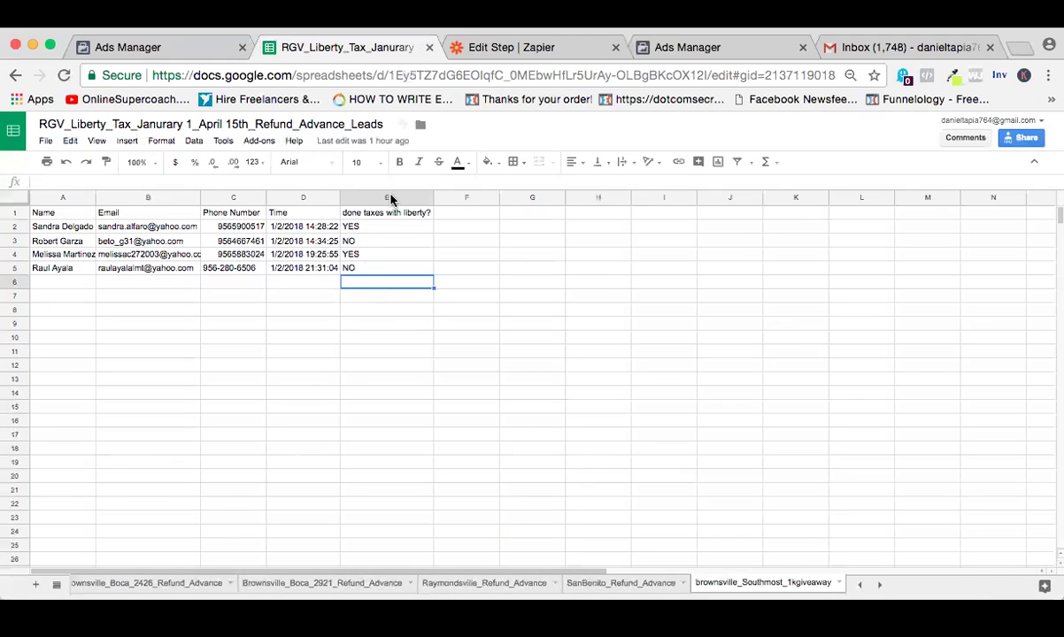
pyautogui.click(399, 312)
pyautogui.scroll(-1, 400, 317)
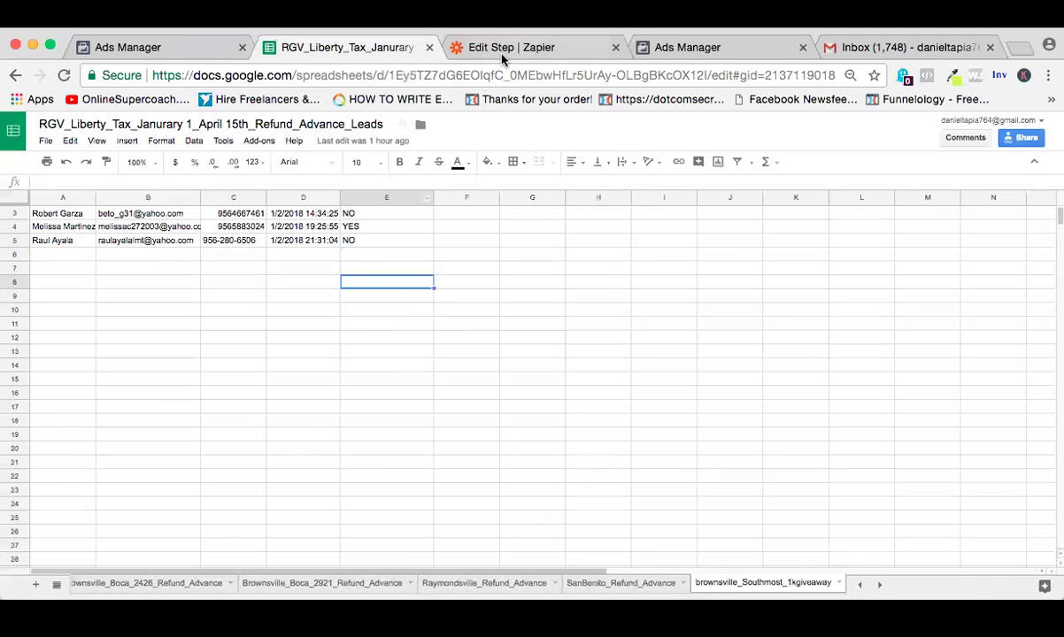
pyautogui.click(502, 53)
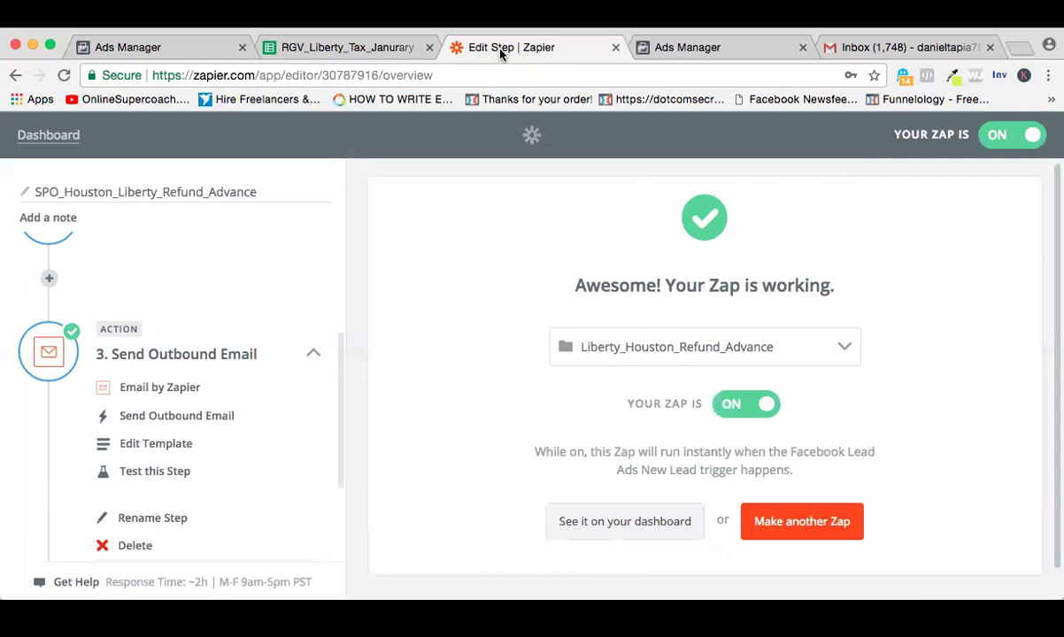